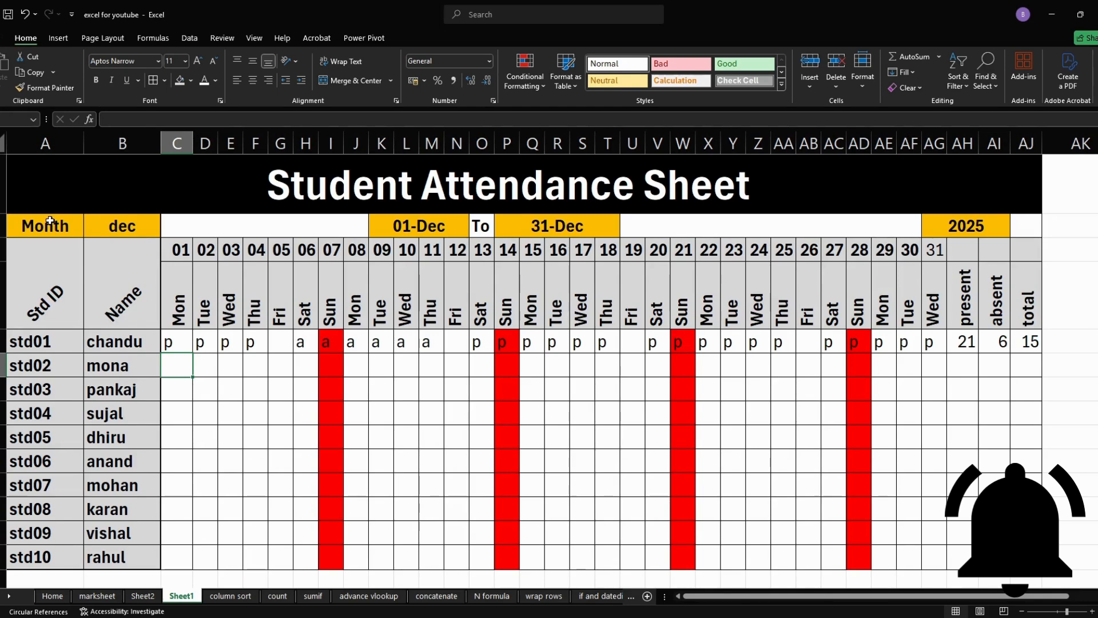
- Switch the attendance sheet's month in B2 through jan, feb, apr and jun, ending on oct
click(123, 229)
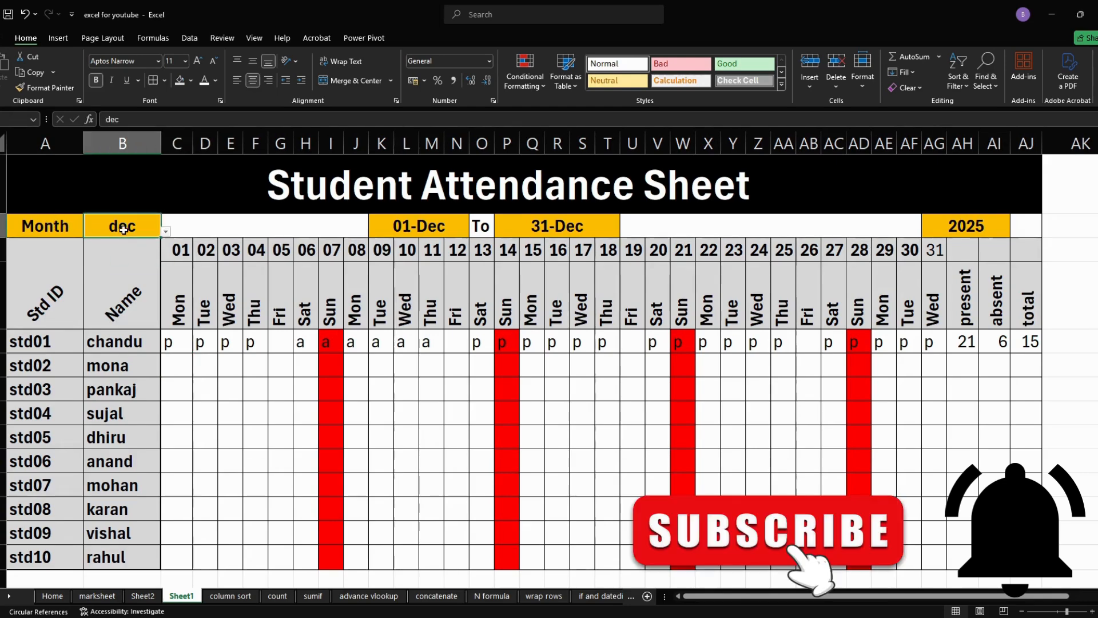
click(166, 231)
click(116, 244)
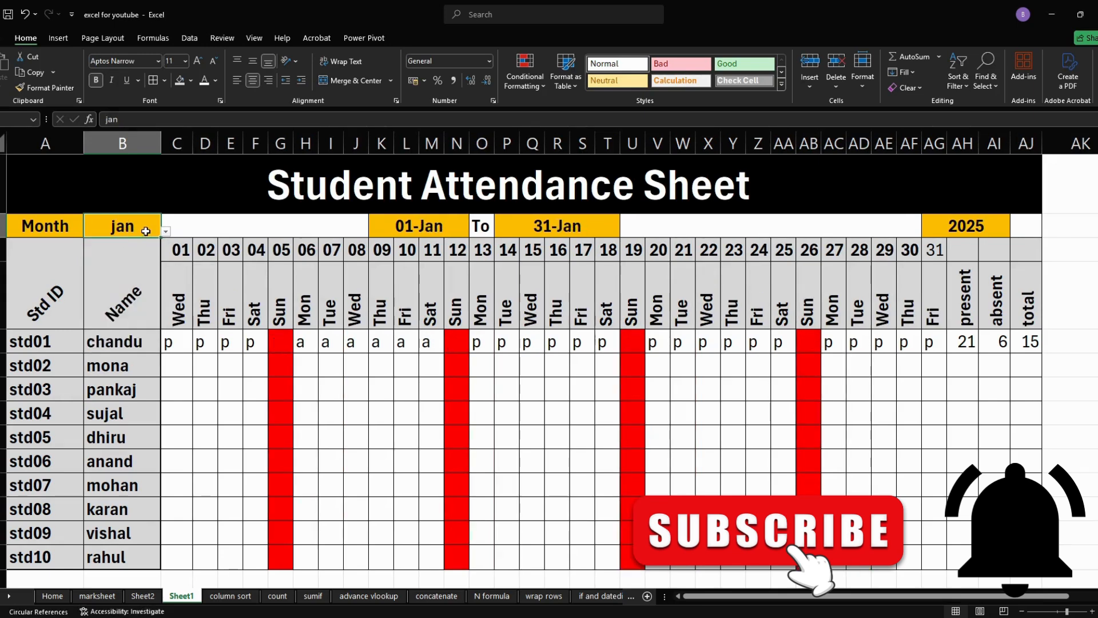
click(165, 231)
click(129, 253)
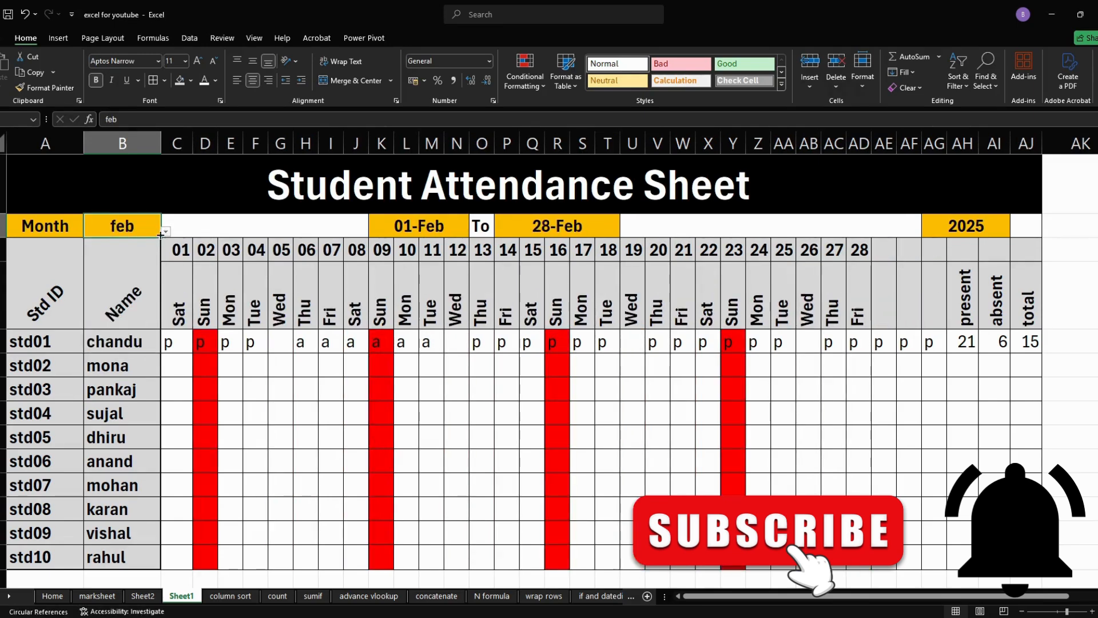
click(165, 231)
click(114, 273)
click(165, 231)
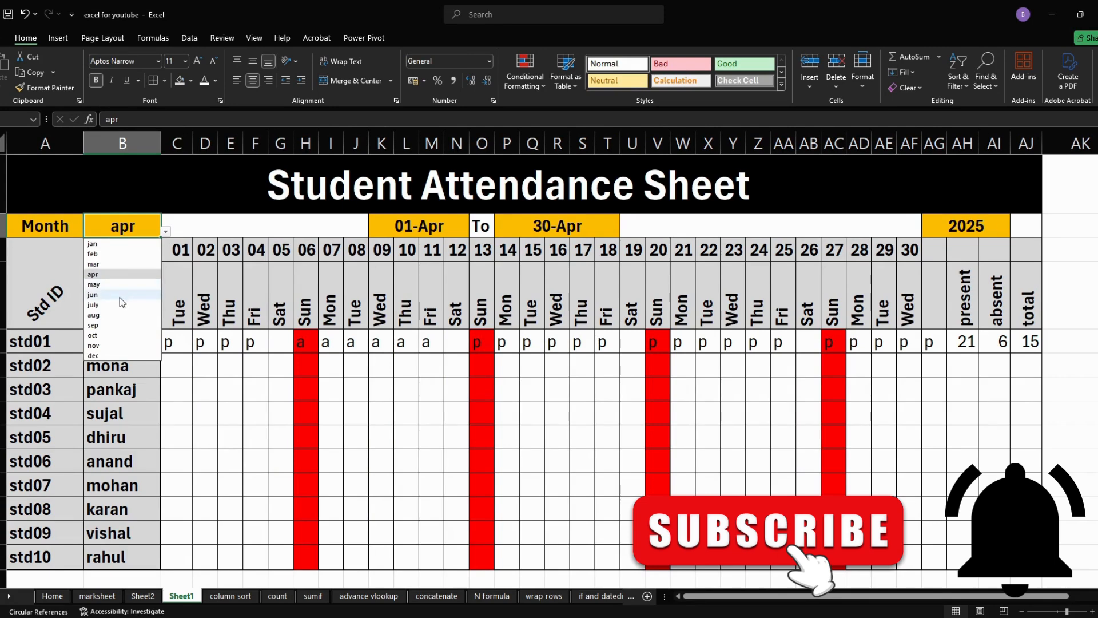
click(120, 294)
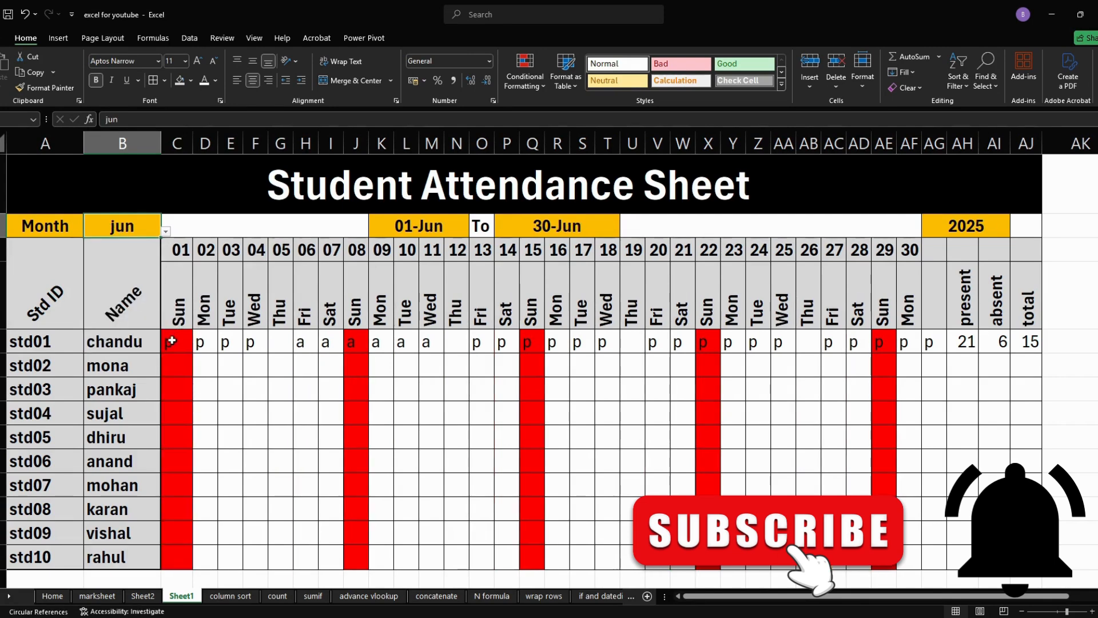
click(166, 231)
click(123, 335)
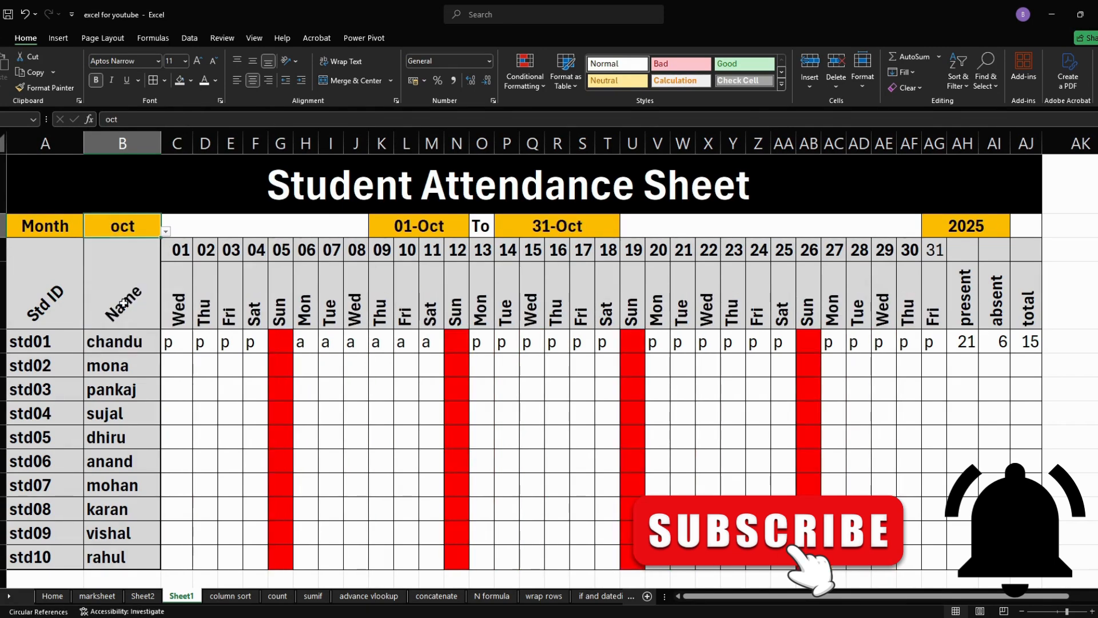
click(165, 231)
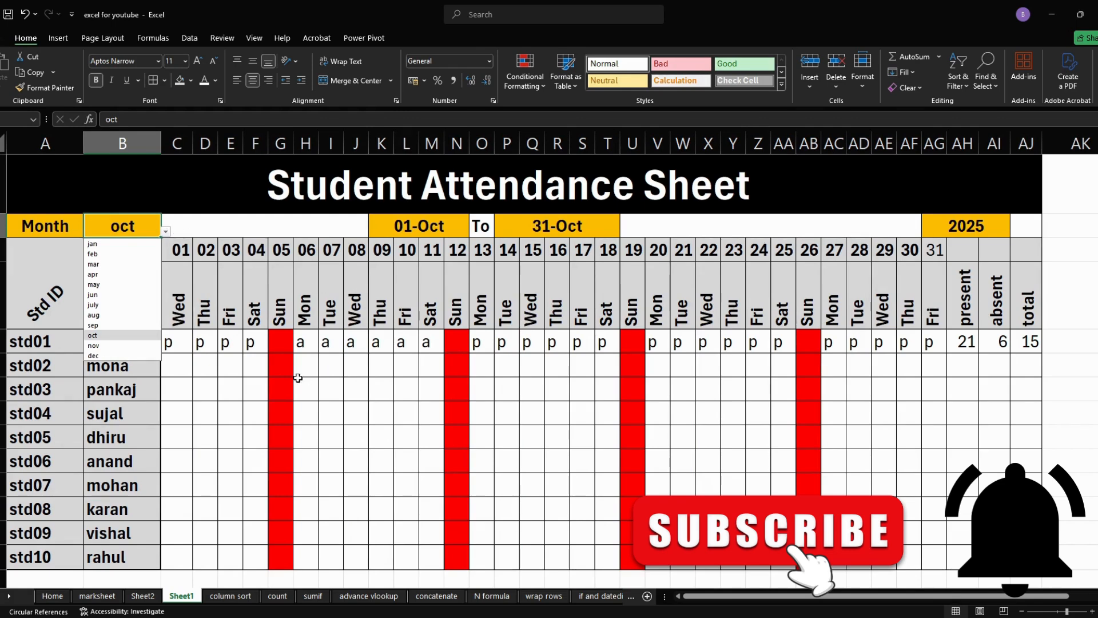
- Try to enter 9 as std01's attendance for Sunday 05 October
click(280, 341)
text(9)
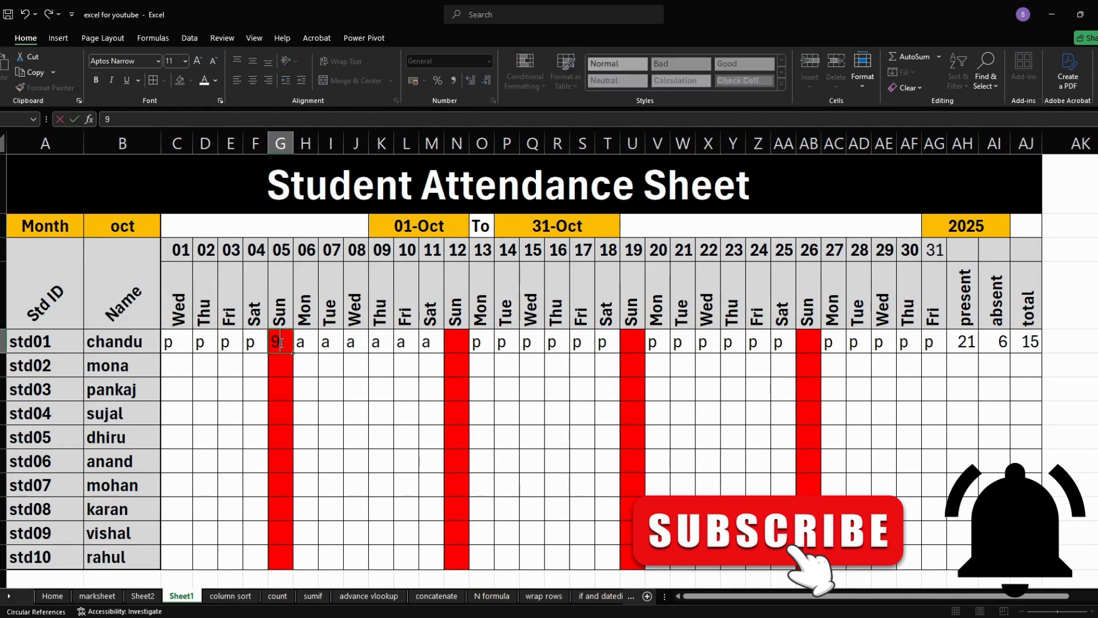
key(Return)
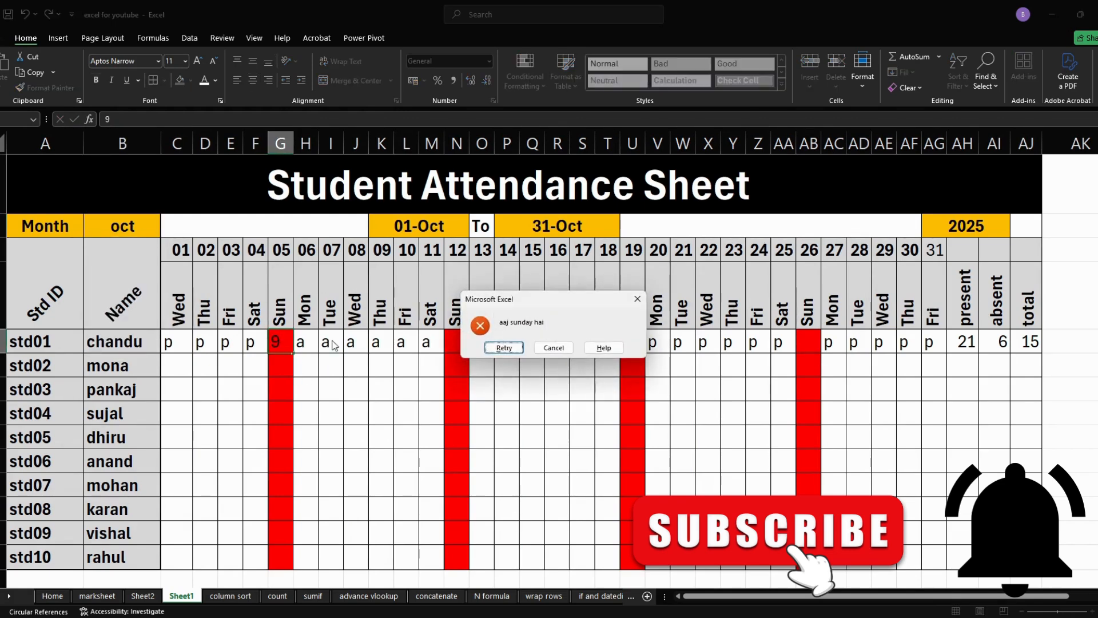
click(553, 349)
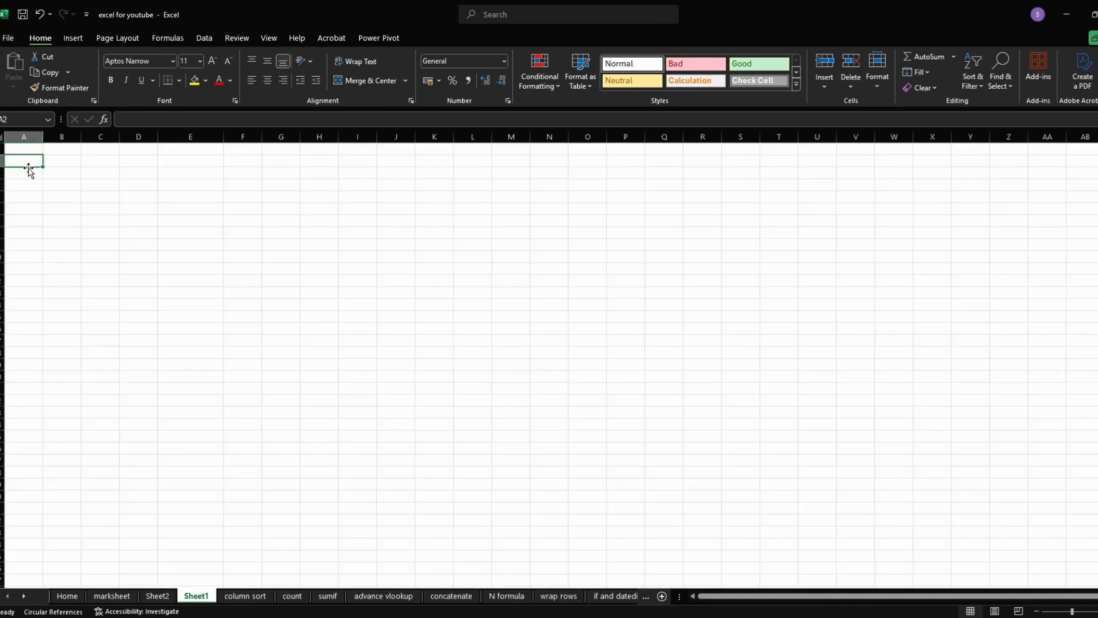
- Enter the label Month in cell A2 of the blank sheet
text(M)
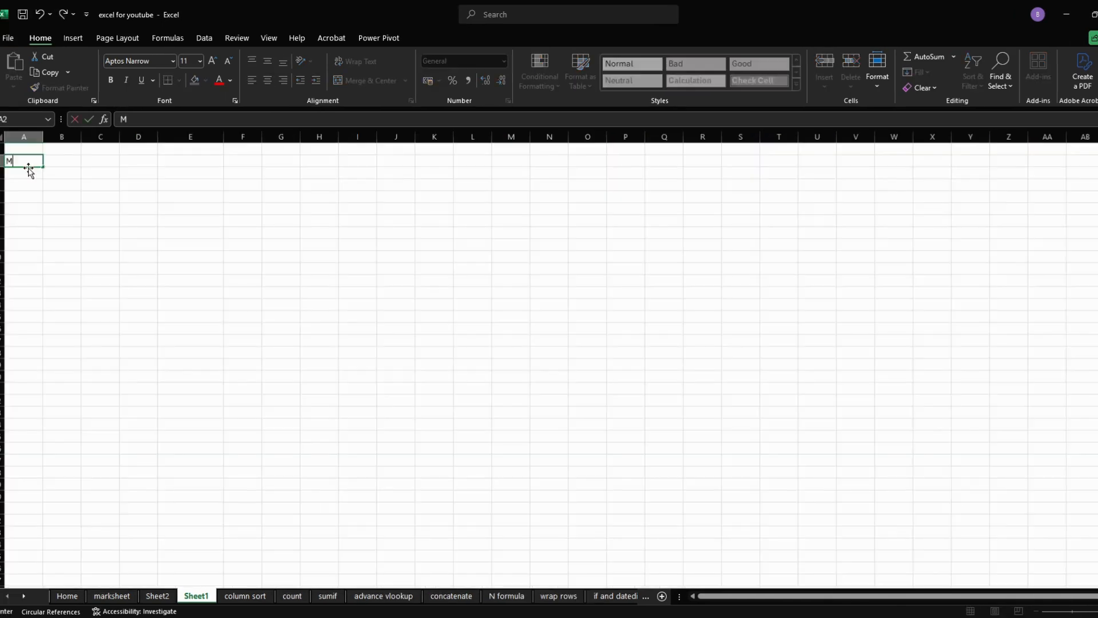
text(onth)
key(Tab)
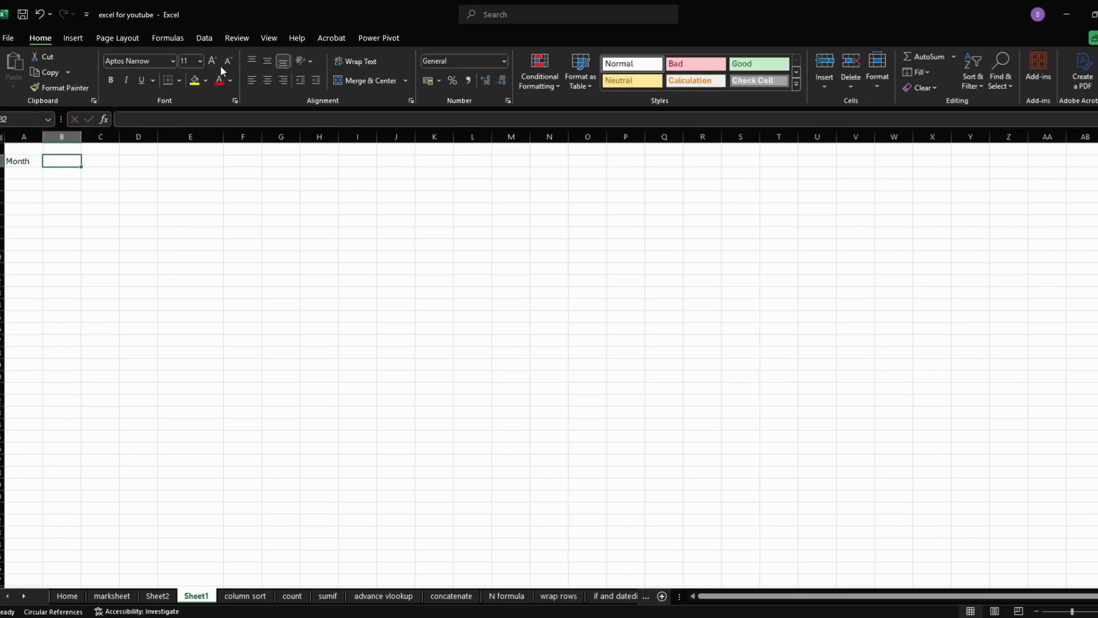
- Set the data validation of cell B2 to allow a list
click(206, 36)
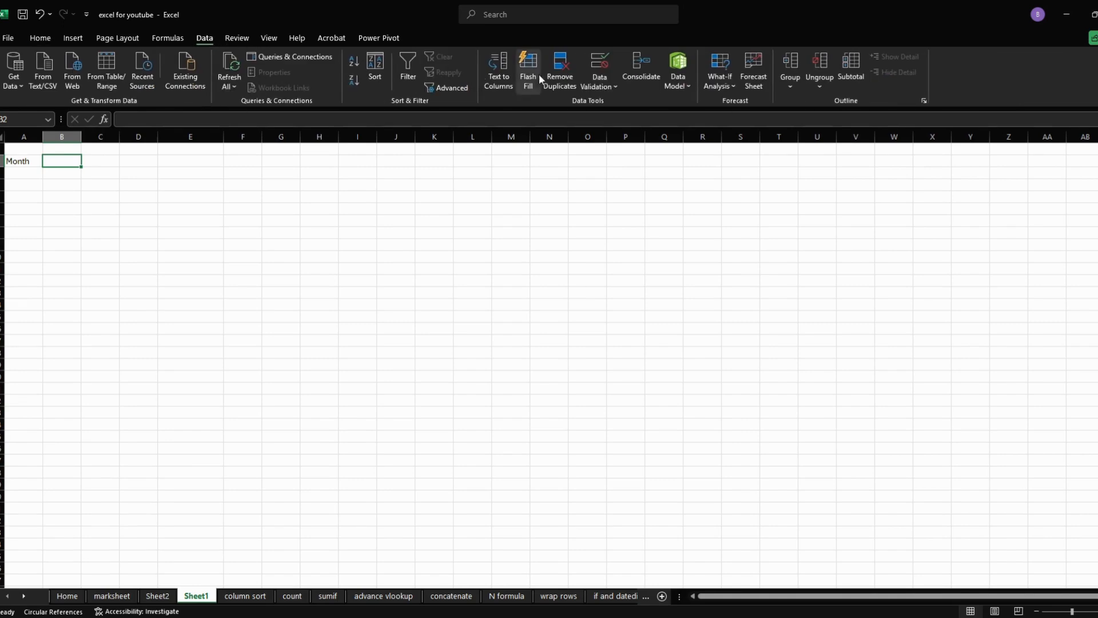
click(600, 64)
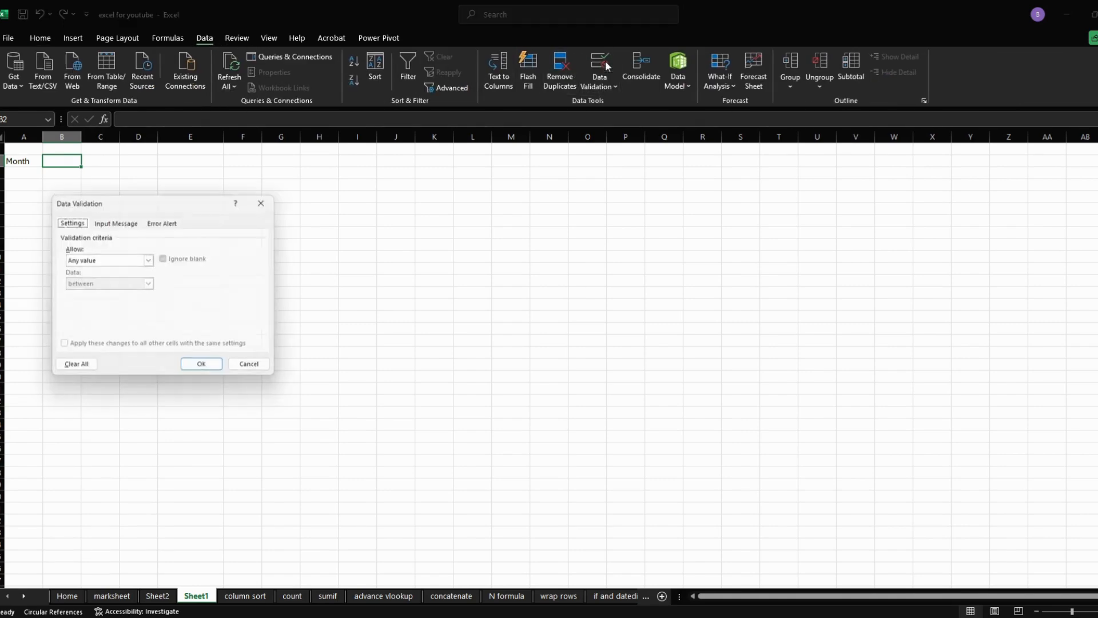
click(135, 259)
click(115, 303)
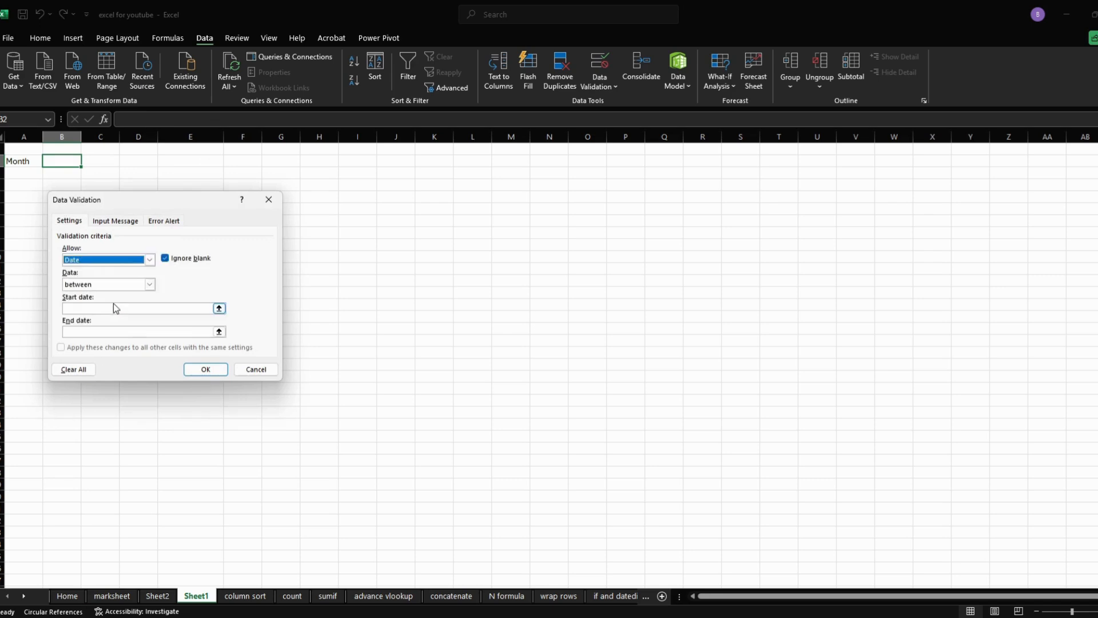
click(130, 260)
click(98, 297)
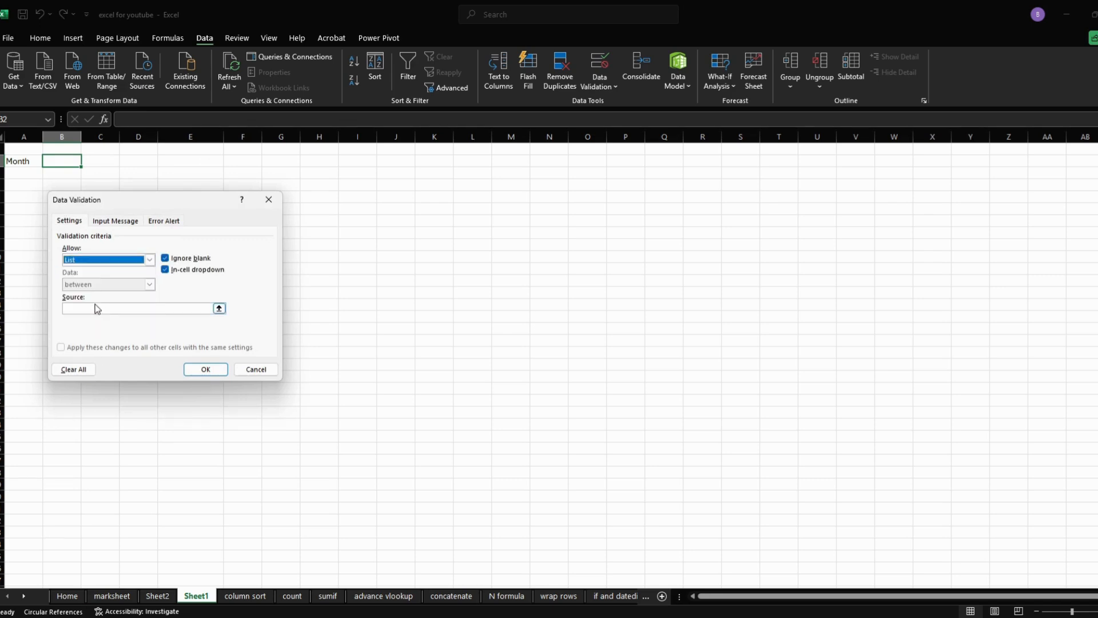
- Set the validation list source to jan,feb,mar,apr,may,jun,july,aug,sep,oct,nov,dec and pick feb in B2
click(97, 309)
text(ja)
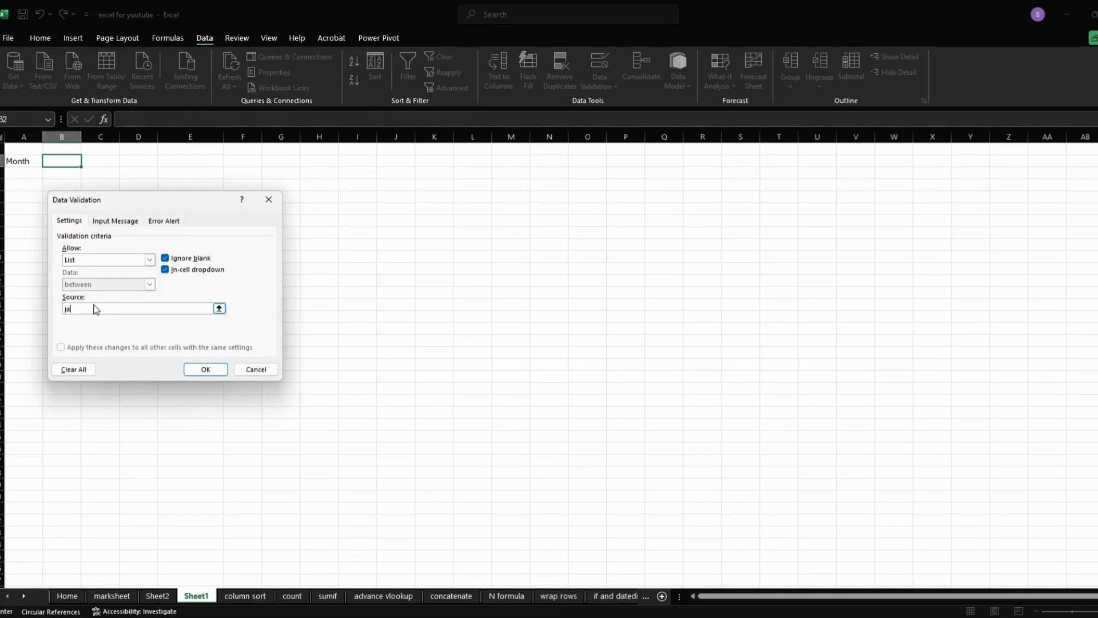
text(n,feb,mar,apr,may,jun,july,au)
text(g,sep,oct,nov)
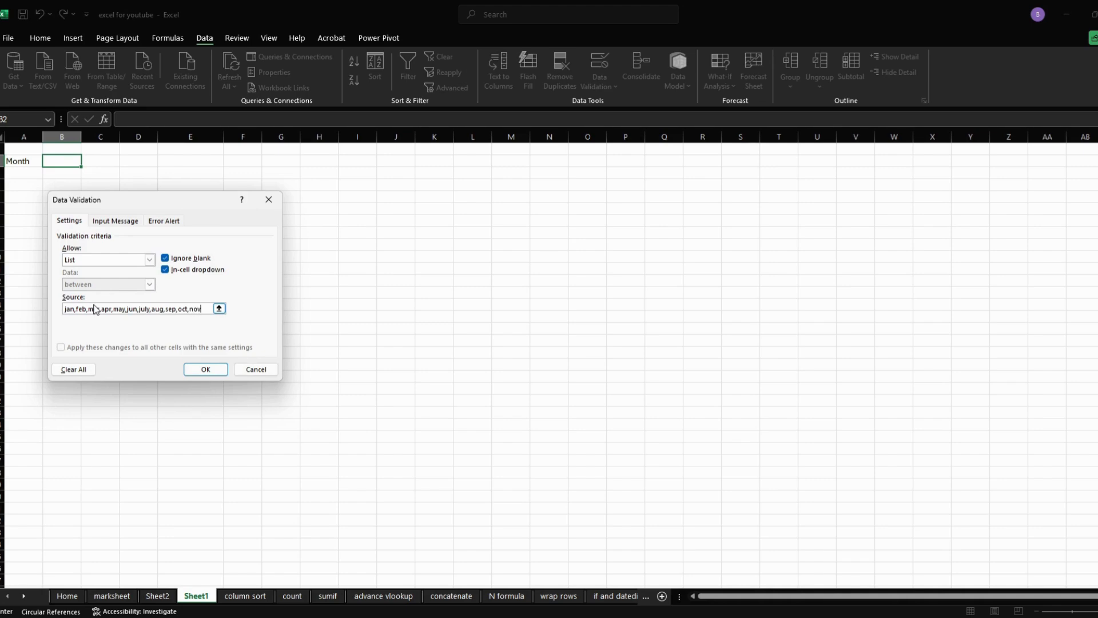
text(c)
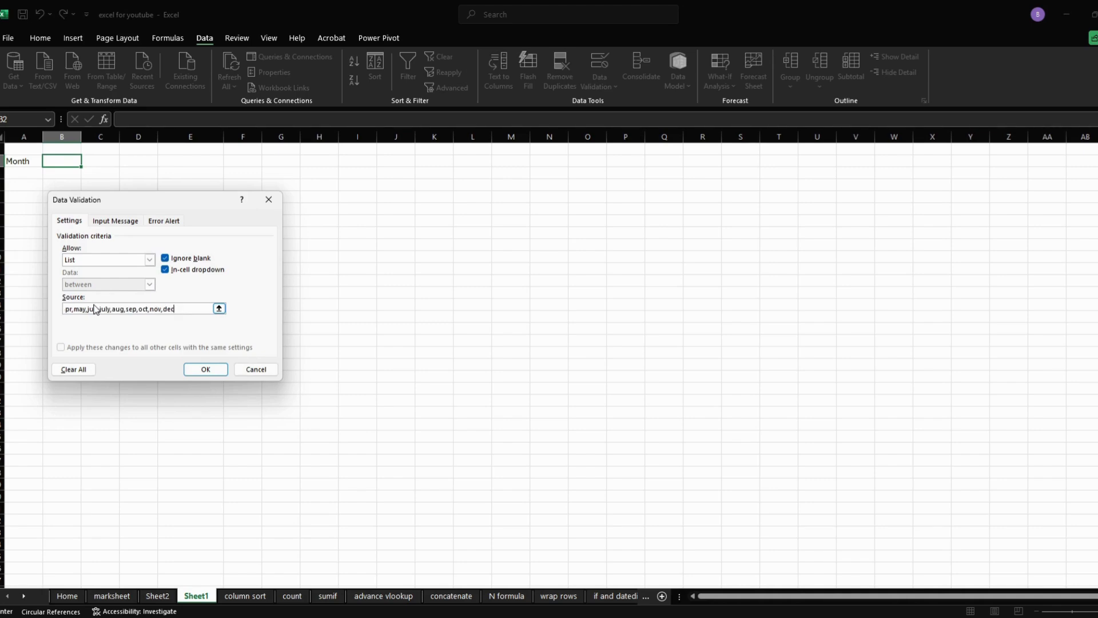
key(Return)
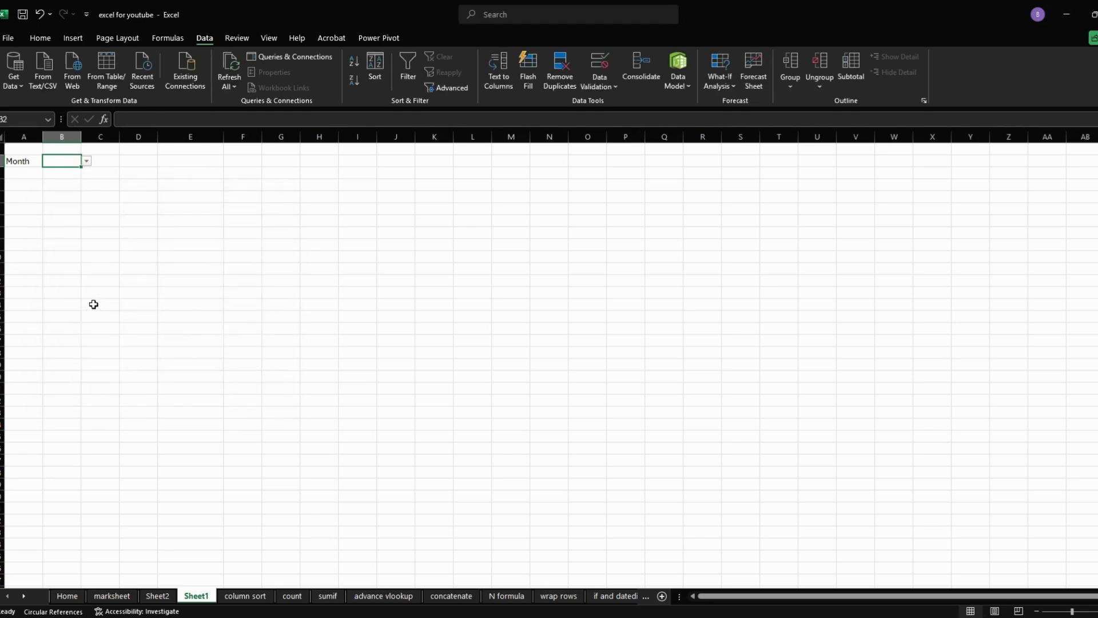
click(86, 162)
click(72, 182)
- Enter the formula =DATEVALUE("1"&B2&"2025") in cell E2 to get the selected month's first day
click(189, 161)
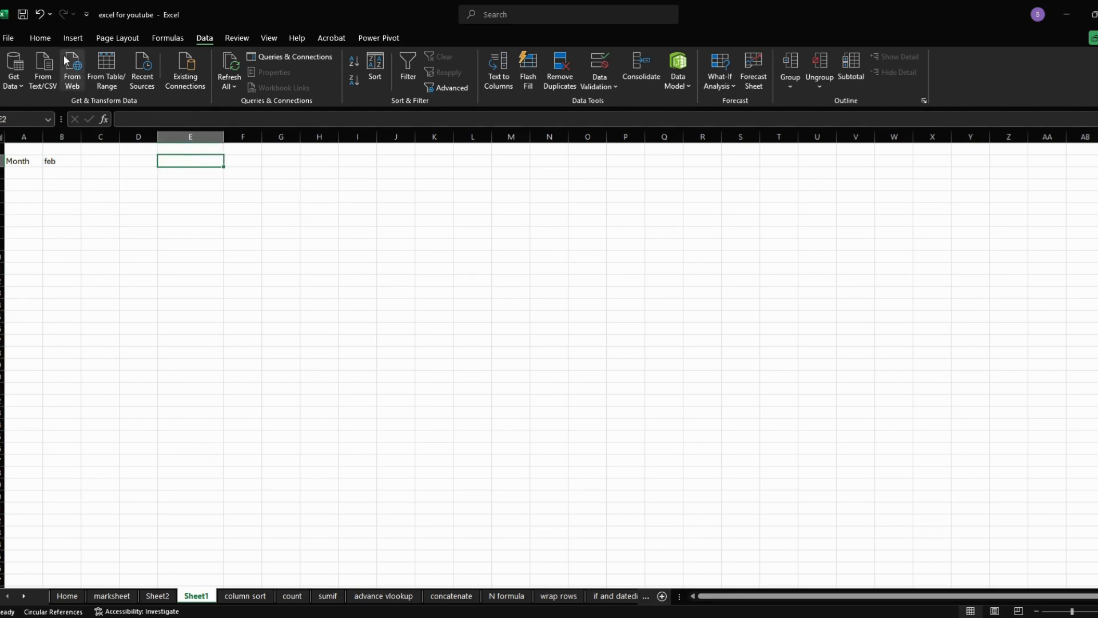
click(49, 40)
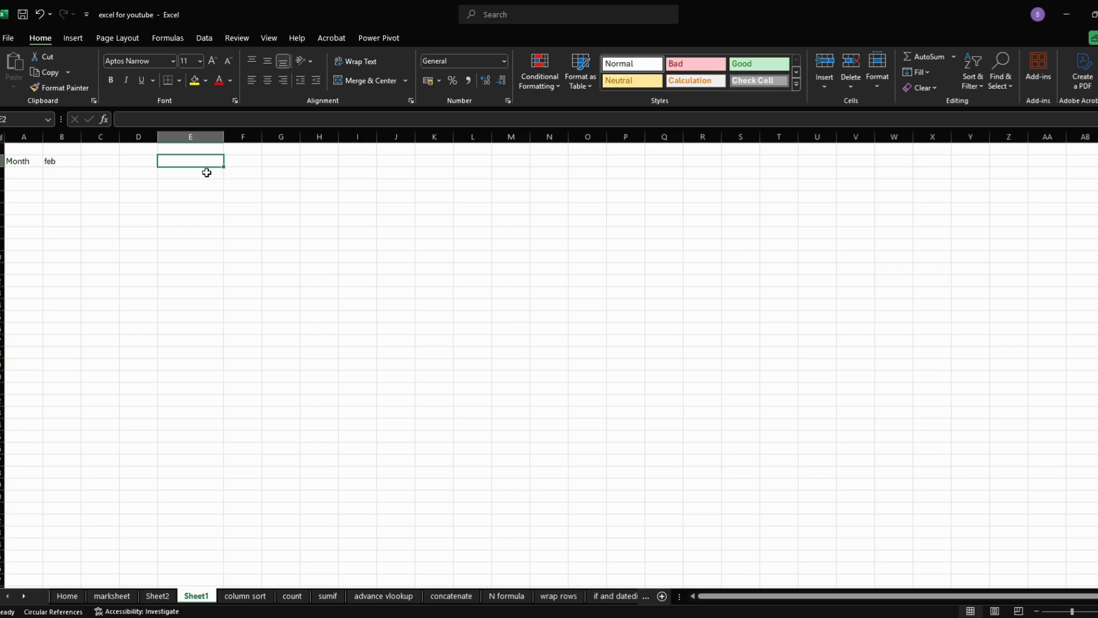
text(=)
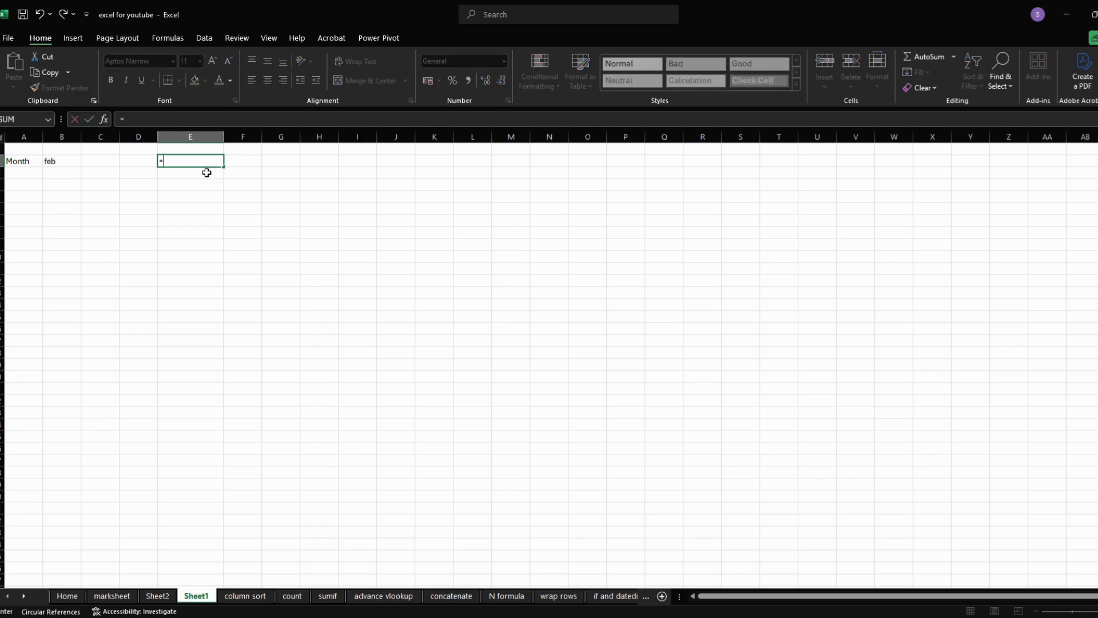
text(date)
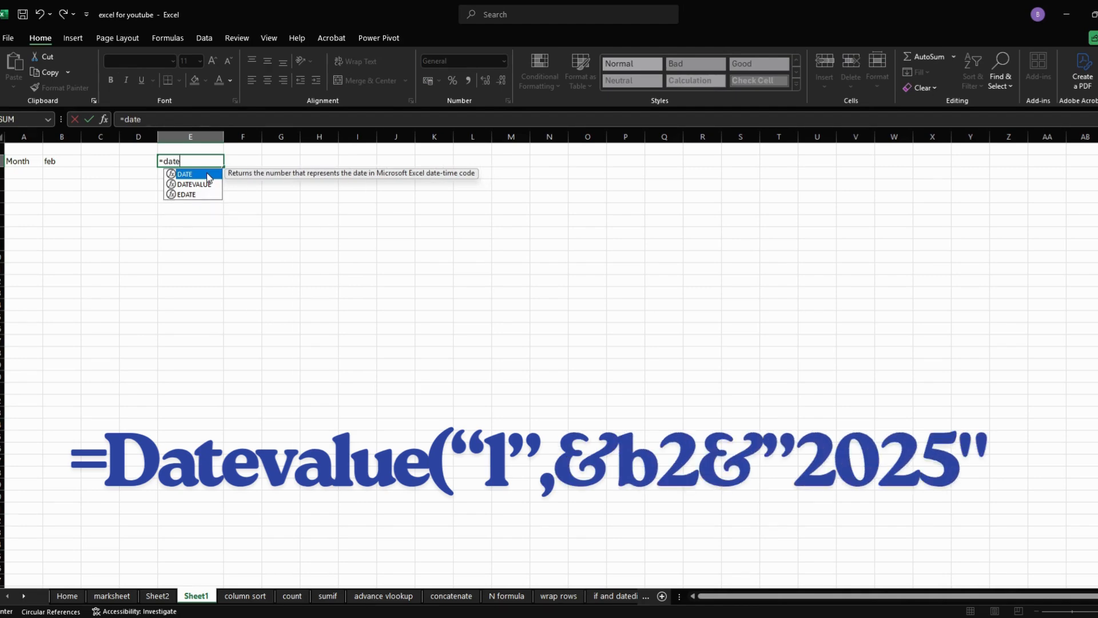
text(v)
double_click(193, 174)
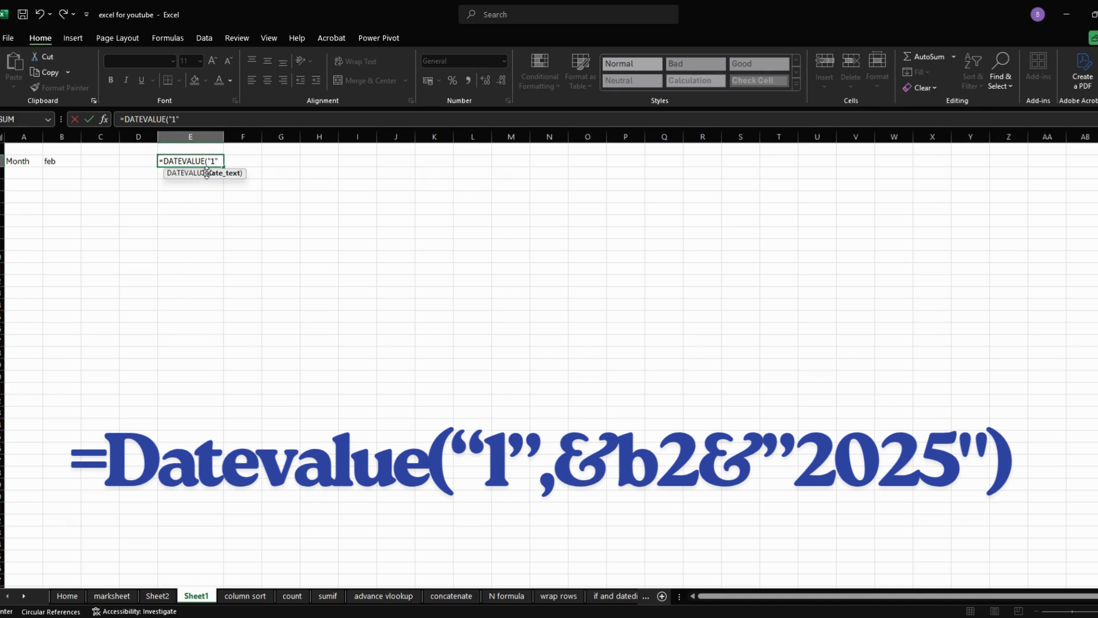
text("1"&)
click(74, 162)
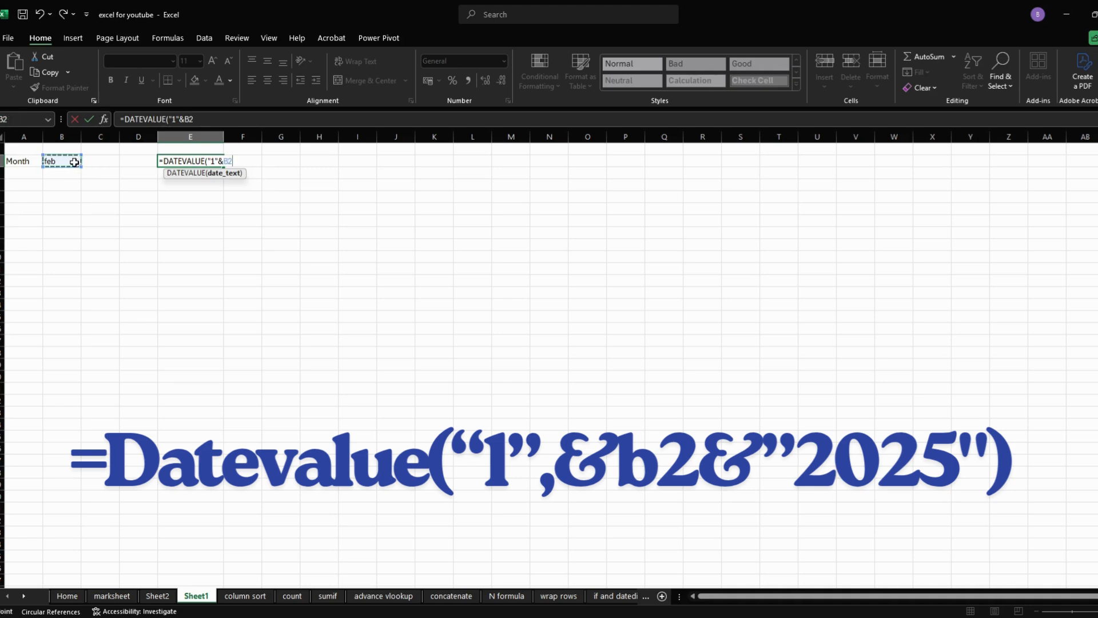
text(&"2025")
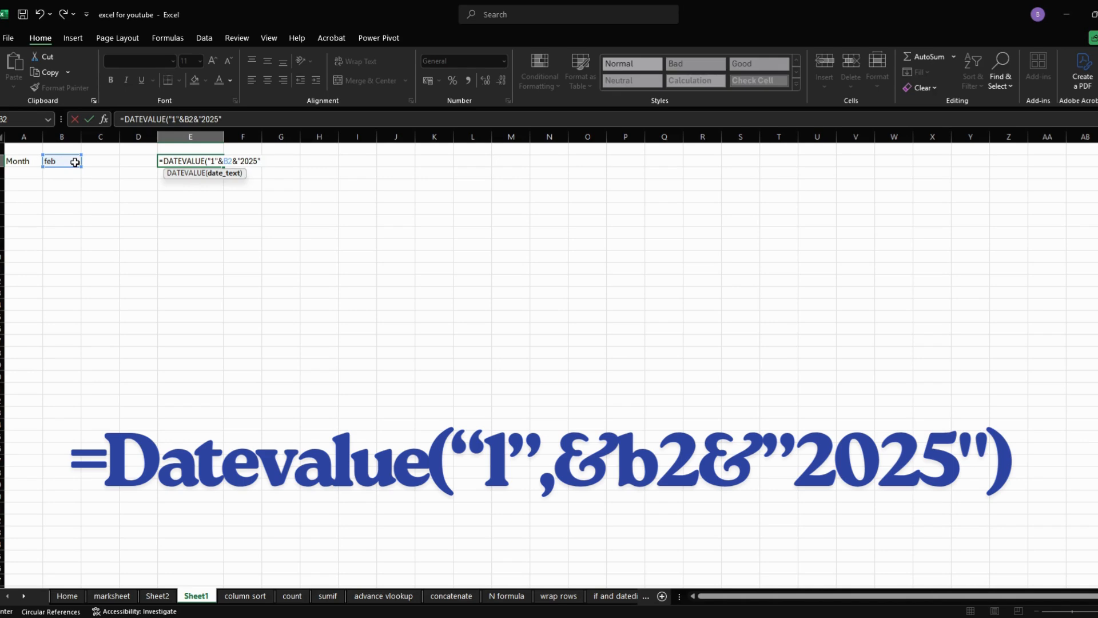
text())
key(Return)
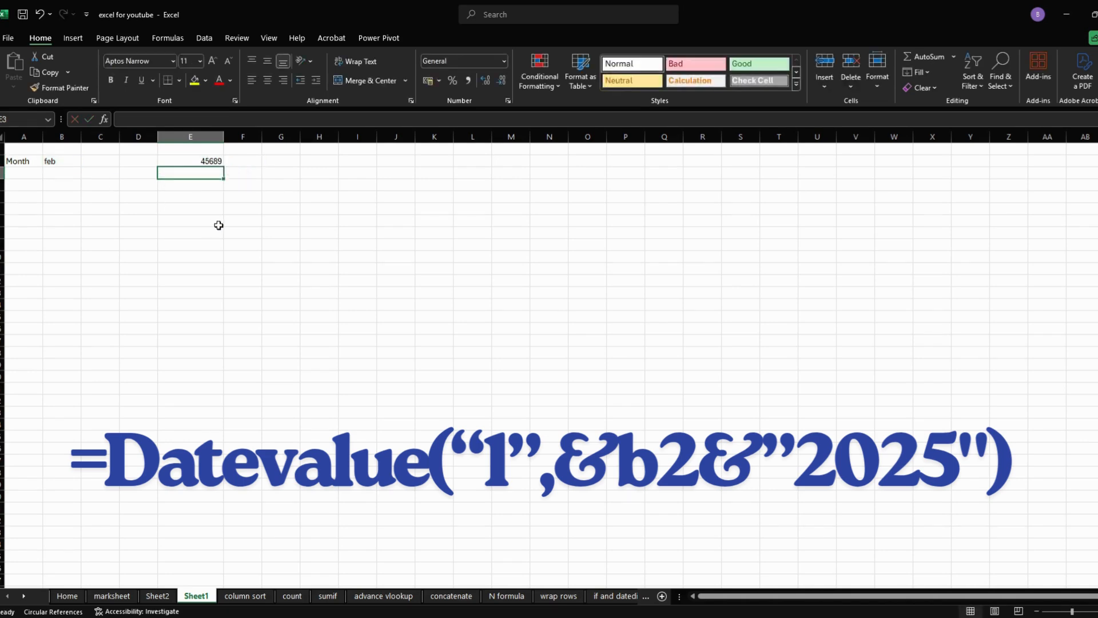
- Format the DATEVALUE result in E2 as a Long Date
click(205, 162)
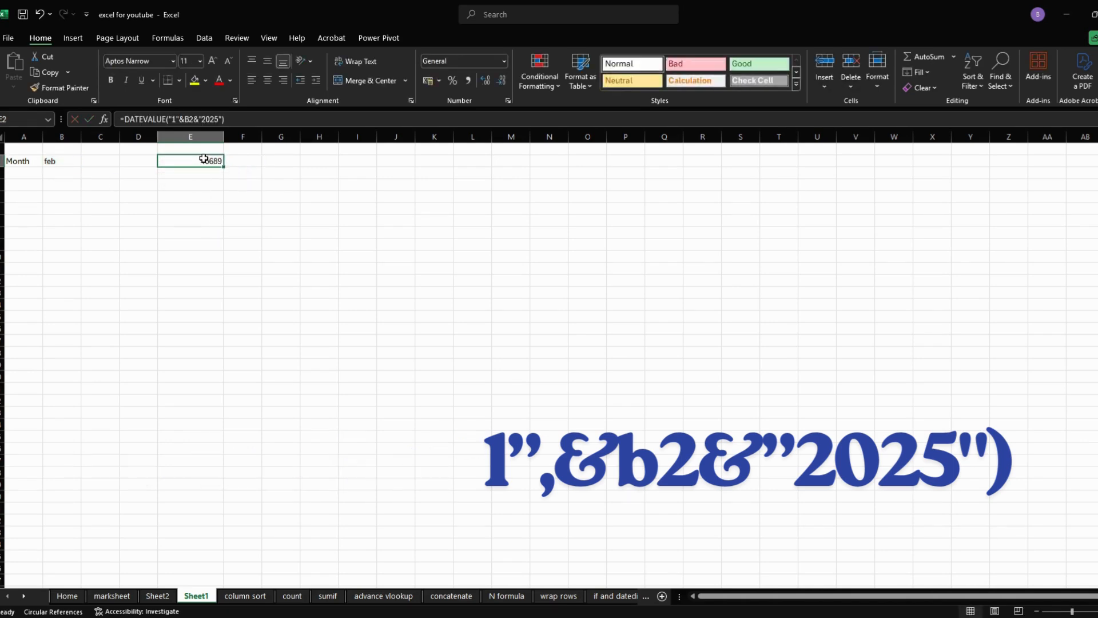
click(503, 61)
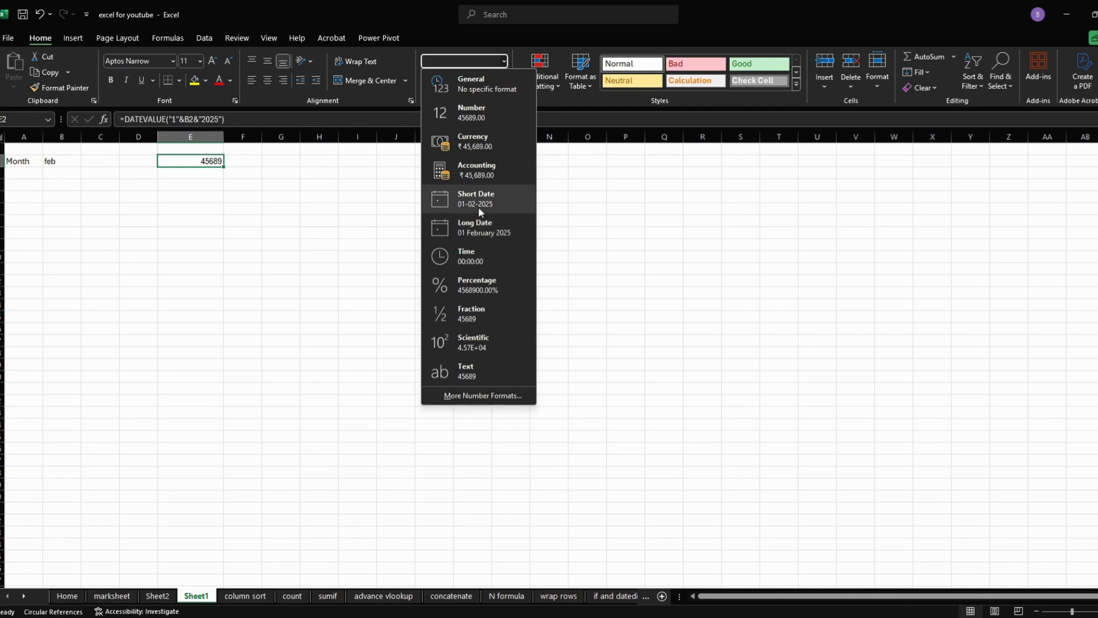
click(478, 226)
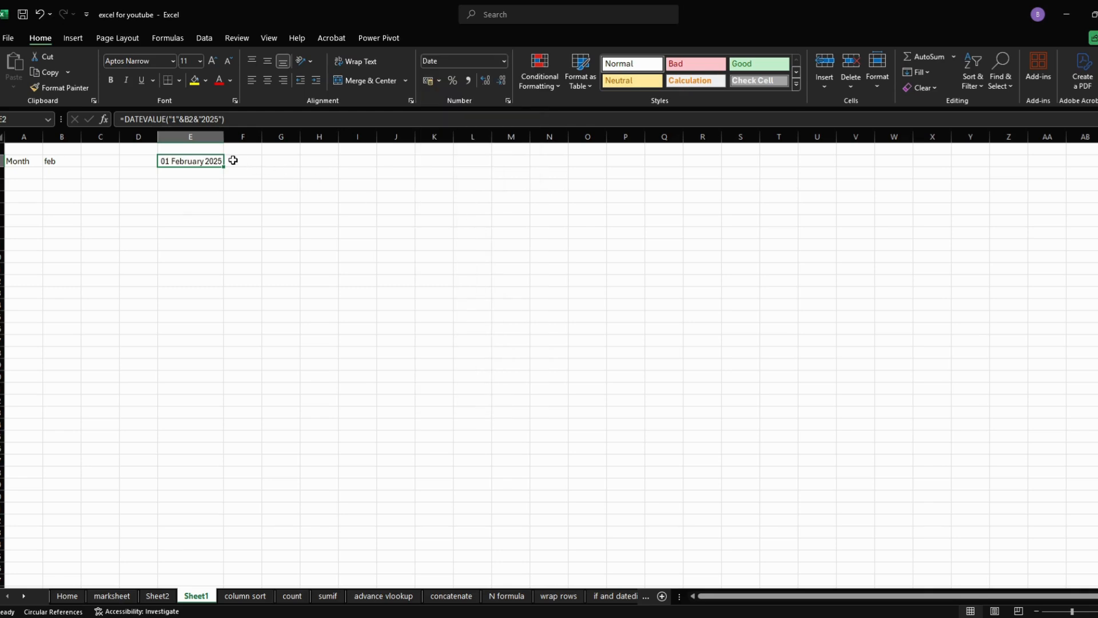
- Apply the custom number format dd-mm to the start date in E2
right_click(202, 162)
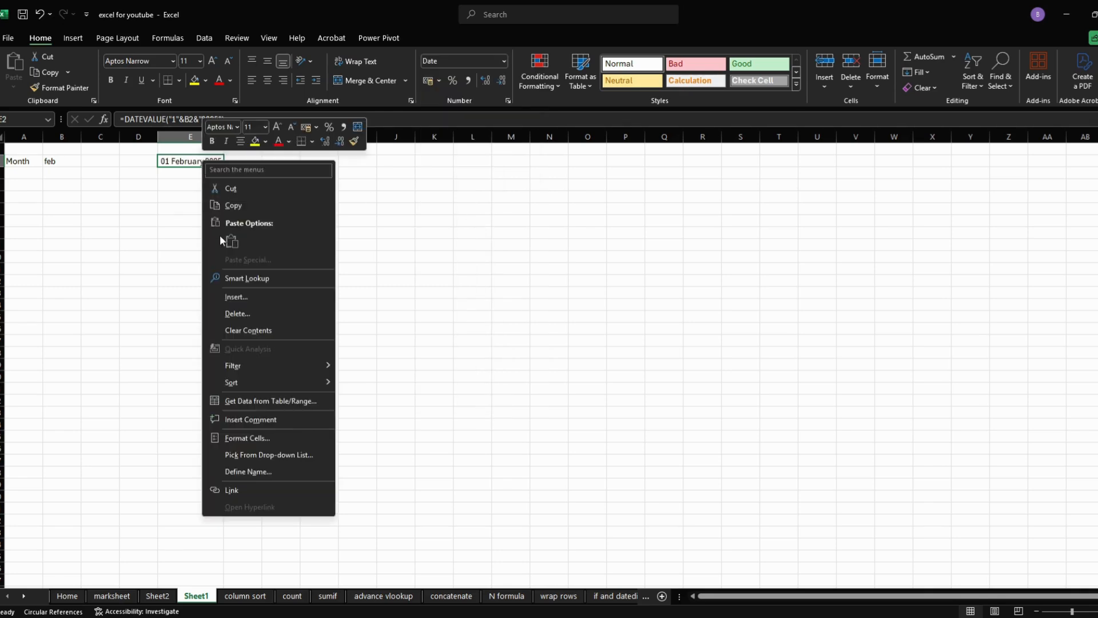
click(250, 438)
click(113, 429)
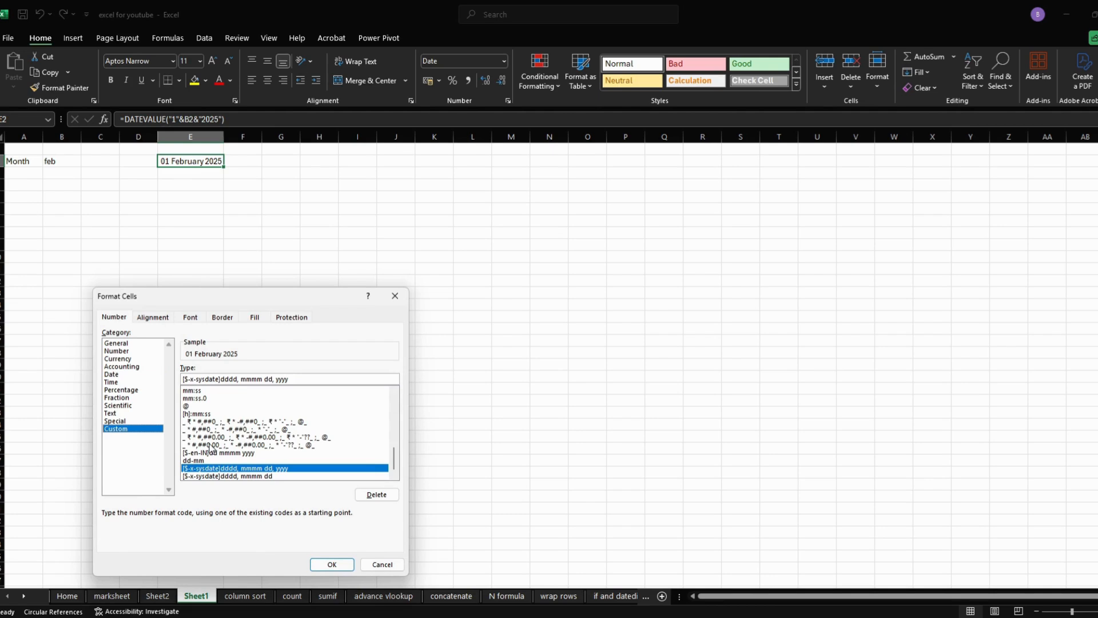
click(237, 460)
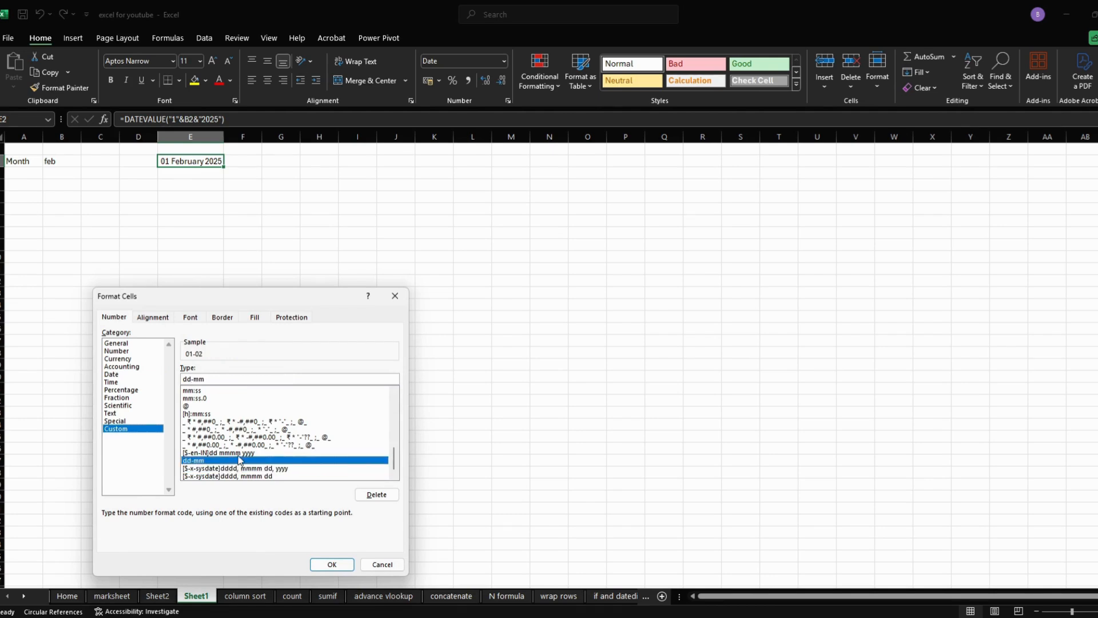
scroll(239, 458, up, 3)
scroll(221, 427, up, 1)
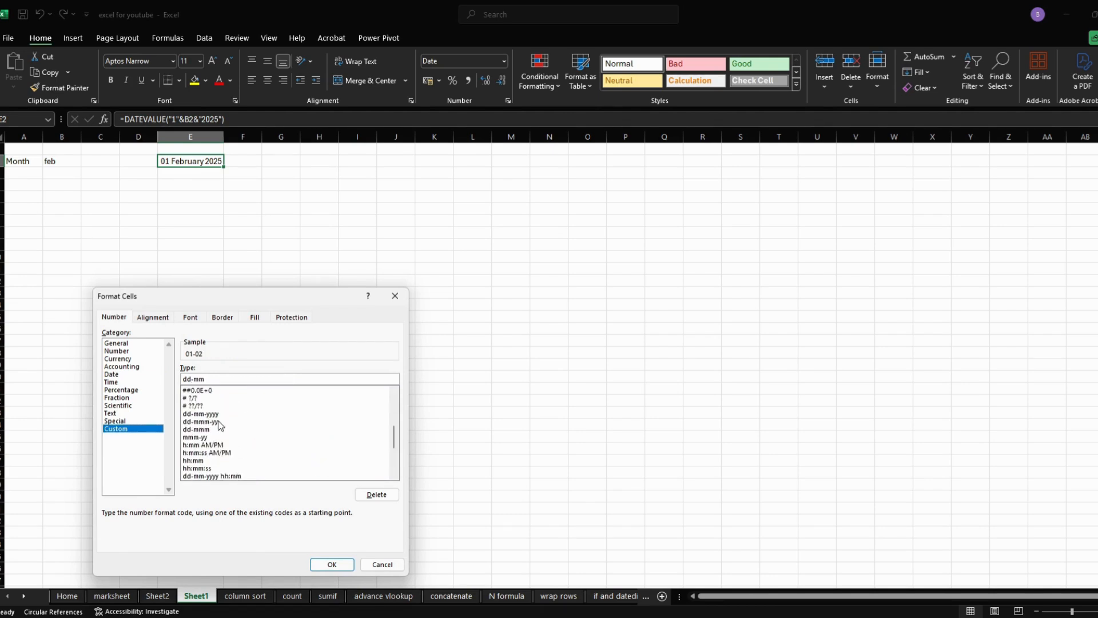
click(214, 415)
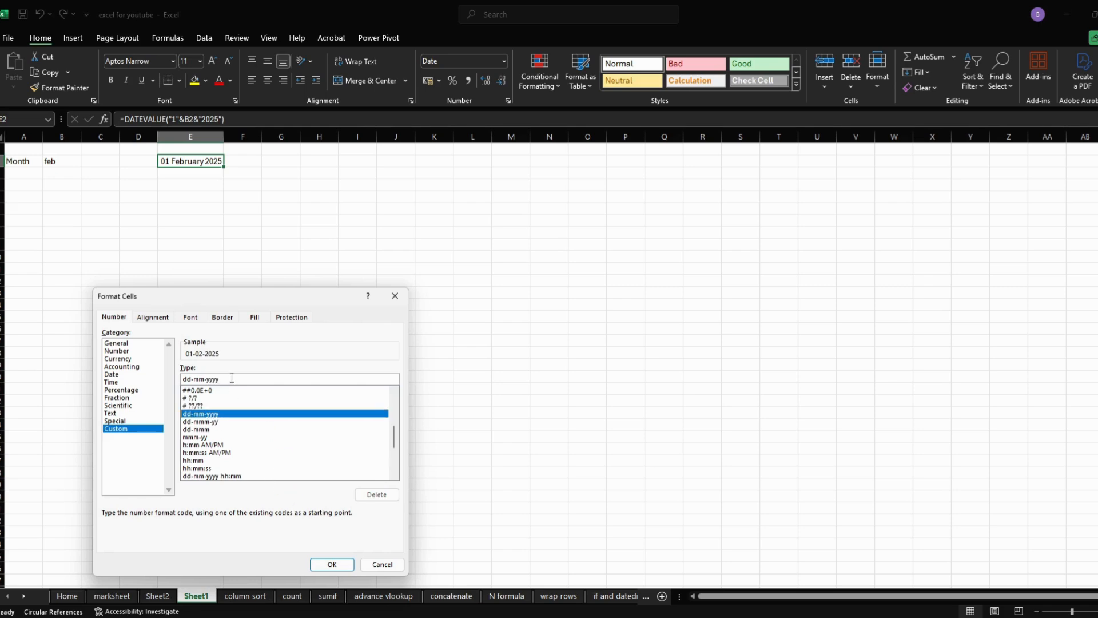
key(BackSpace)
key(BackSpace)
key(BackSpace)
key(BackSpace)
key(BackSpace)
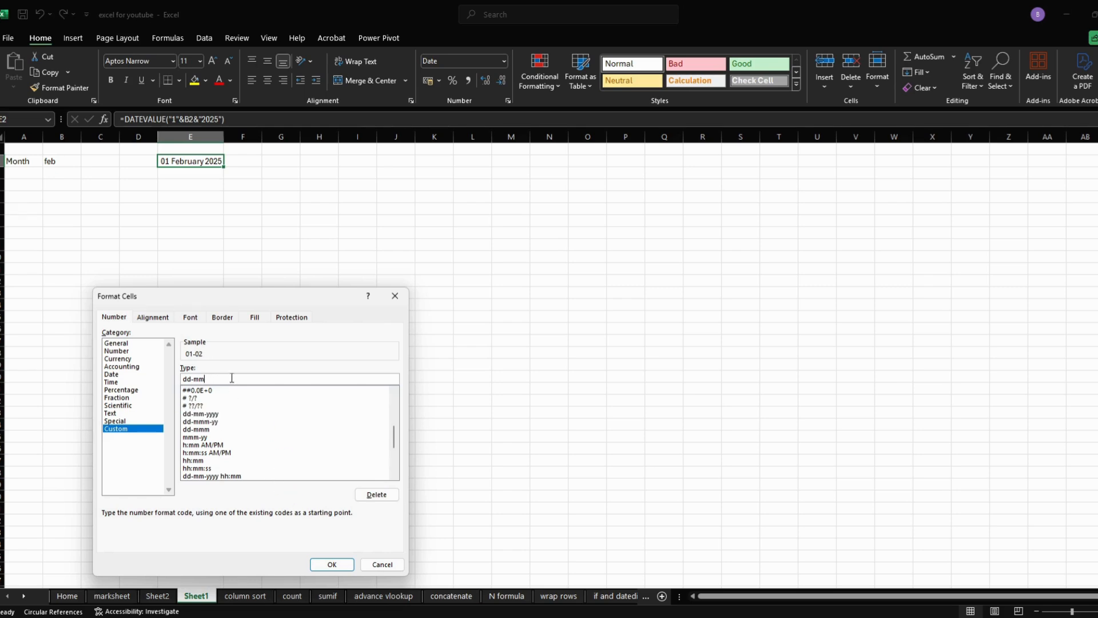
key(Return)
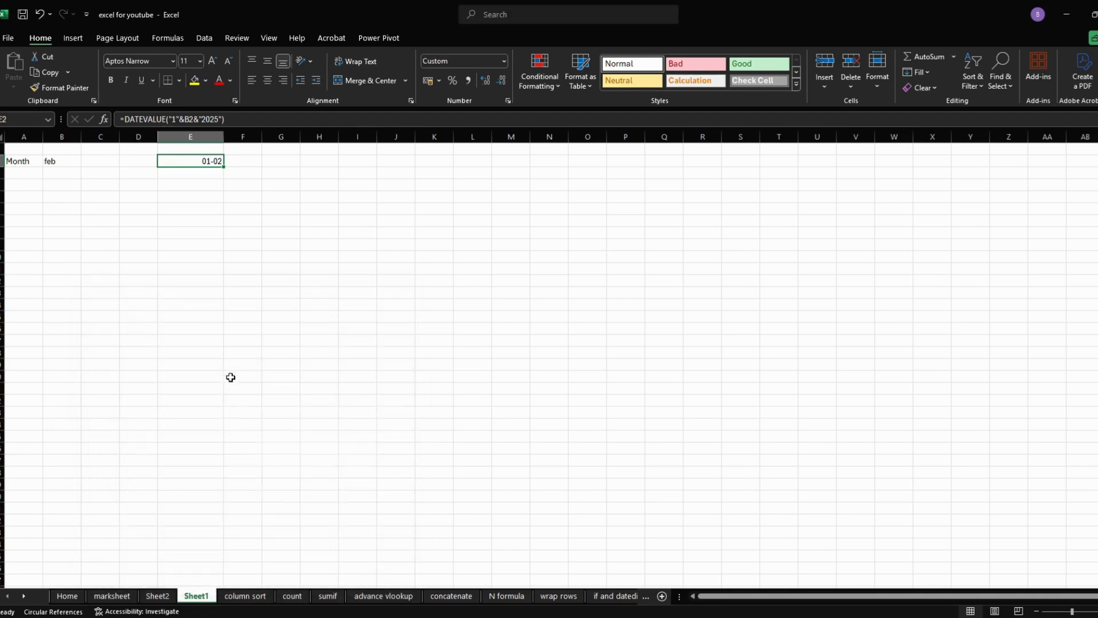
- Format the start date in E2 with the custom number format dd-mmm
right_click(208, 162)
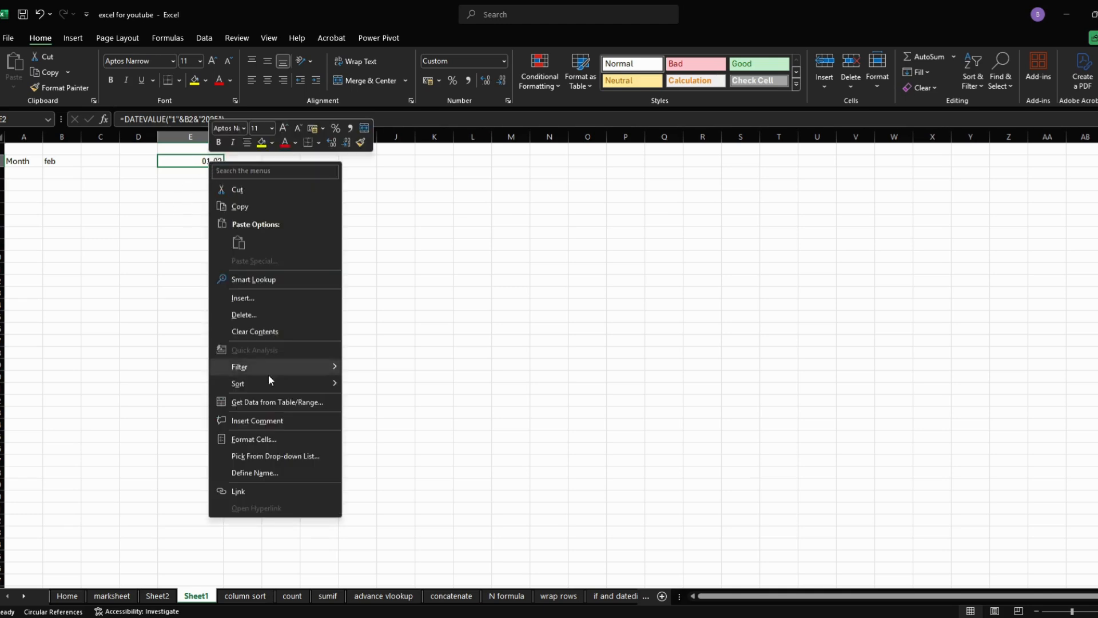
click(269, 437)
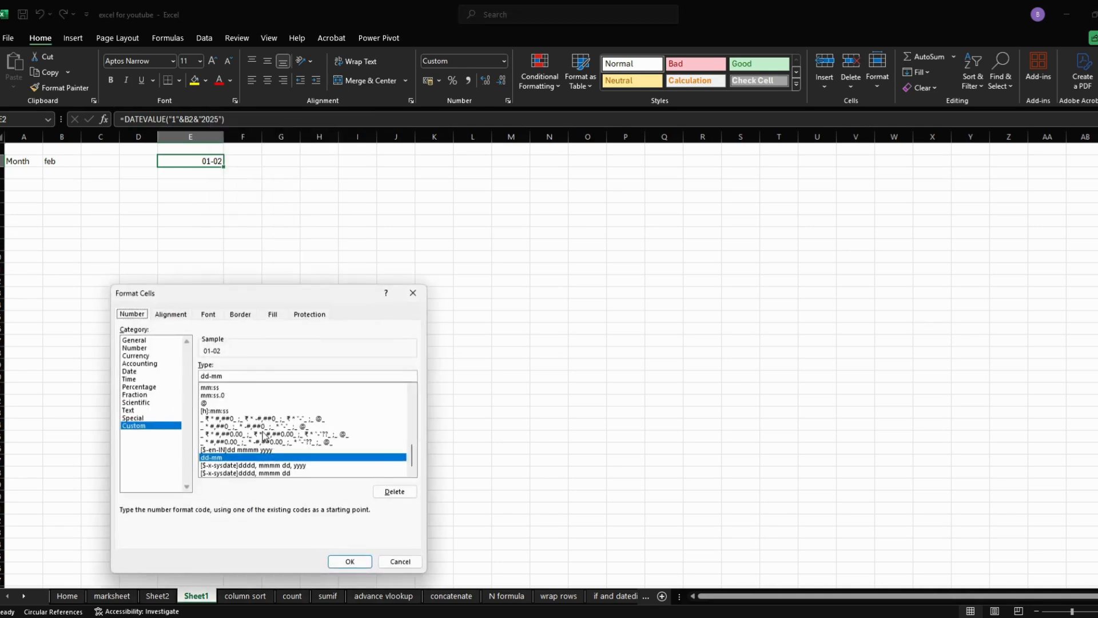
scroll(264, 436, up, 3)
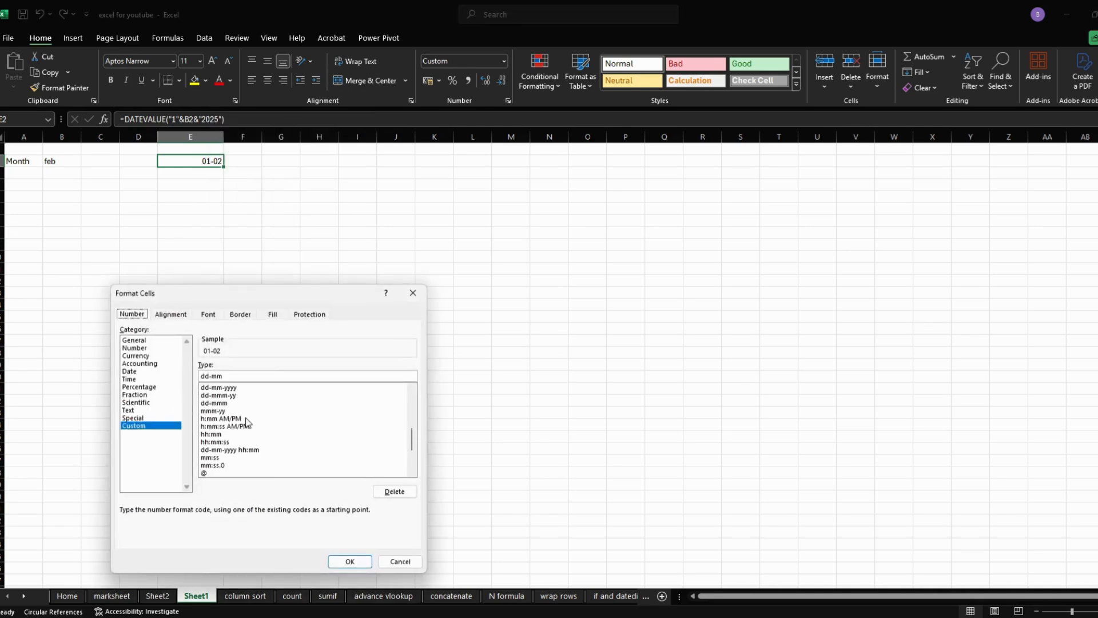
scroll(247, 422, up, 1)
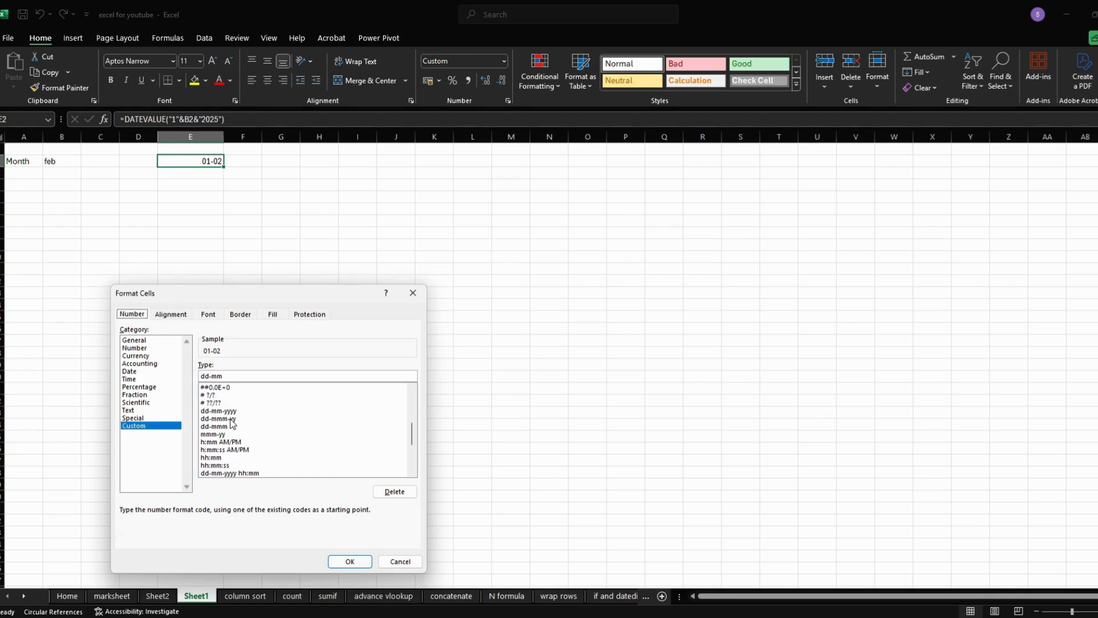
click(232, 420)
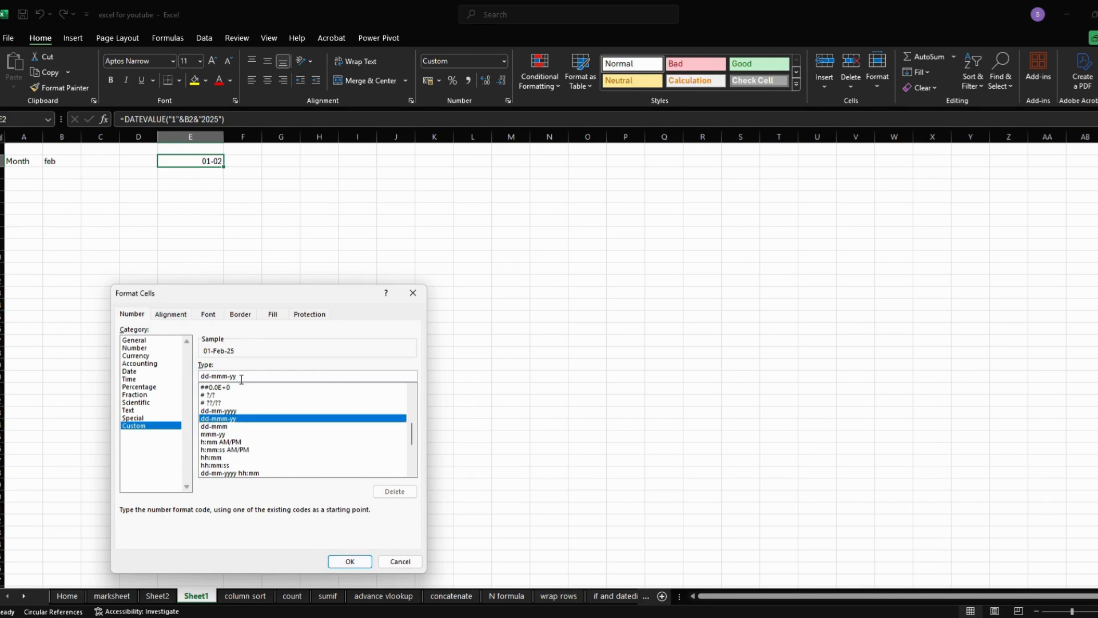
key(BackSpace)
key(BackSpace)
key(BackSpace)
key(Return)
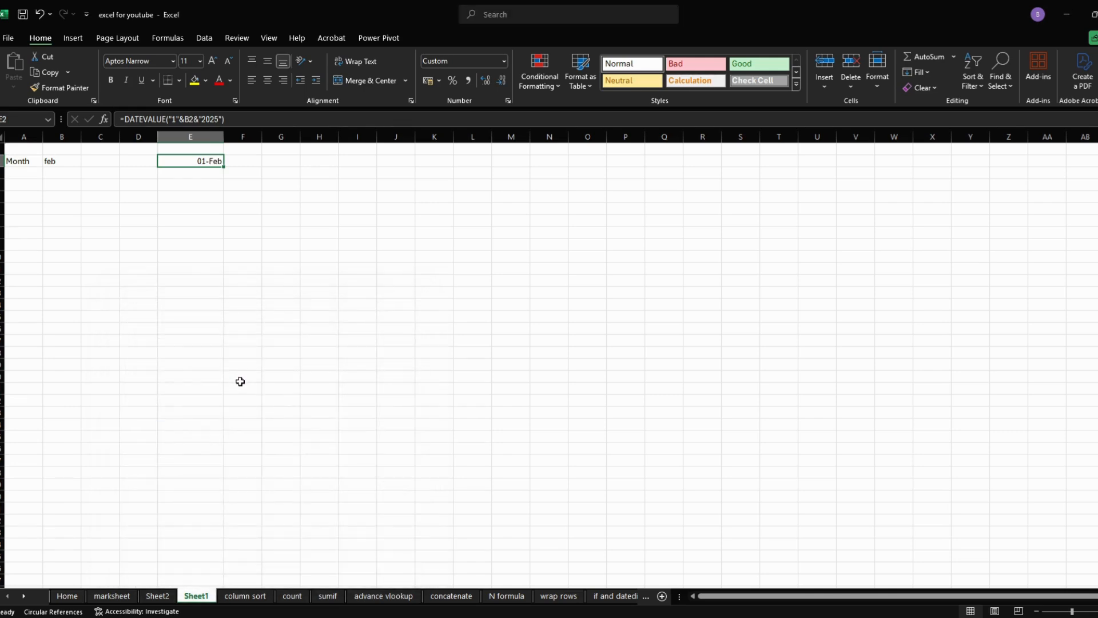
- Enter the label To in G2 and the month-end formula =EOMONTH(E2,0) in I2
click(272, 159)
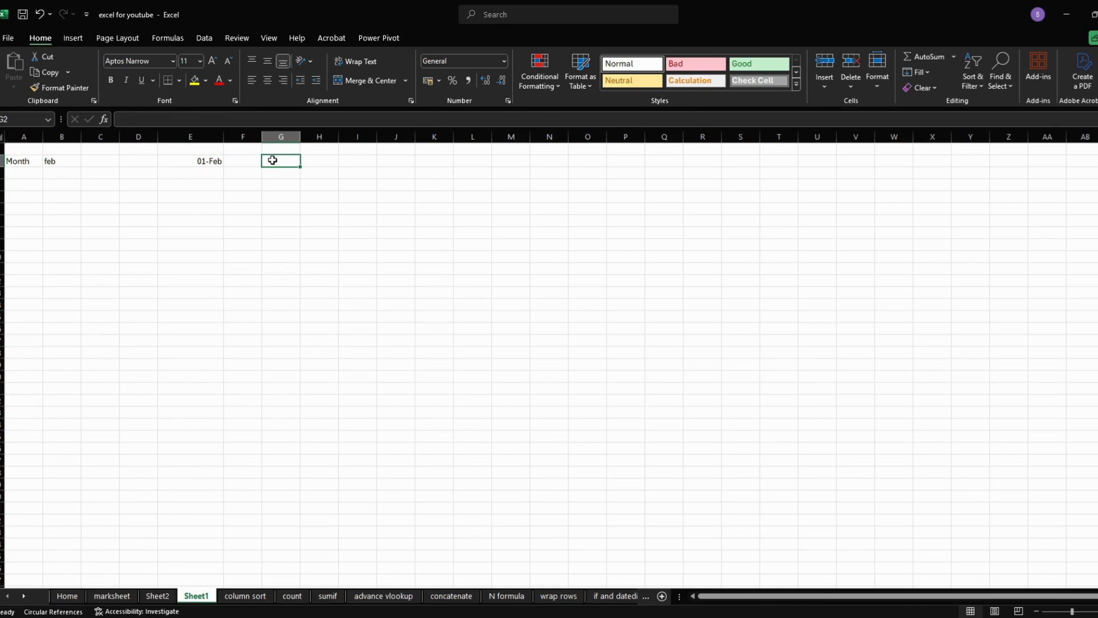
text(To)
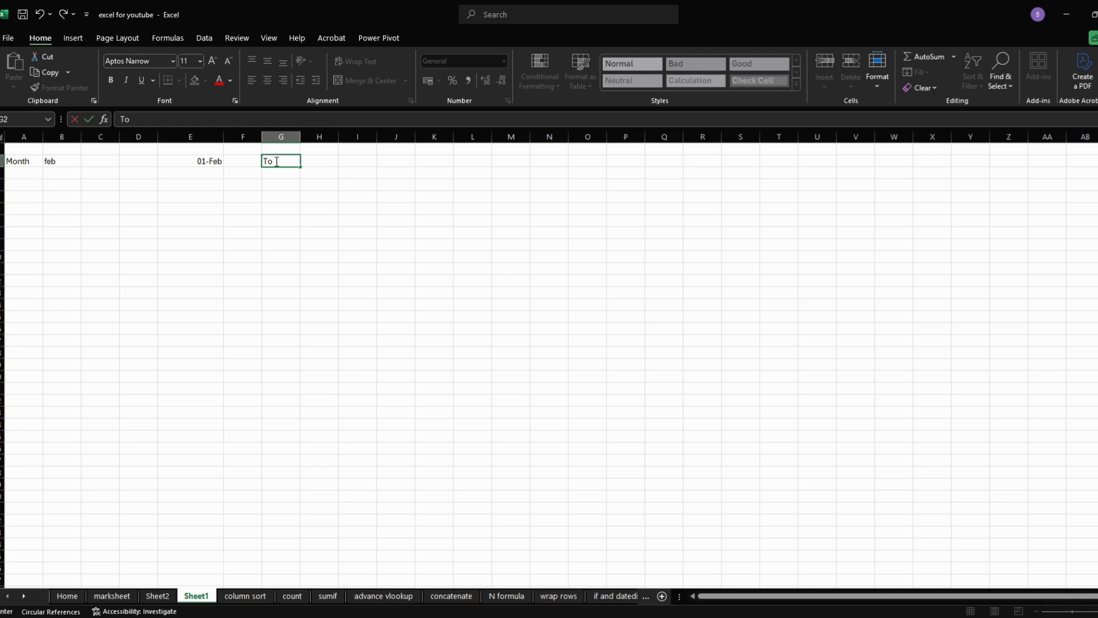
click(364, 161)
text(=)
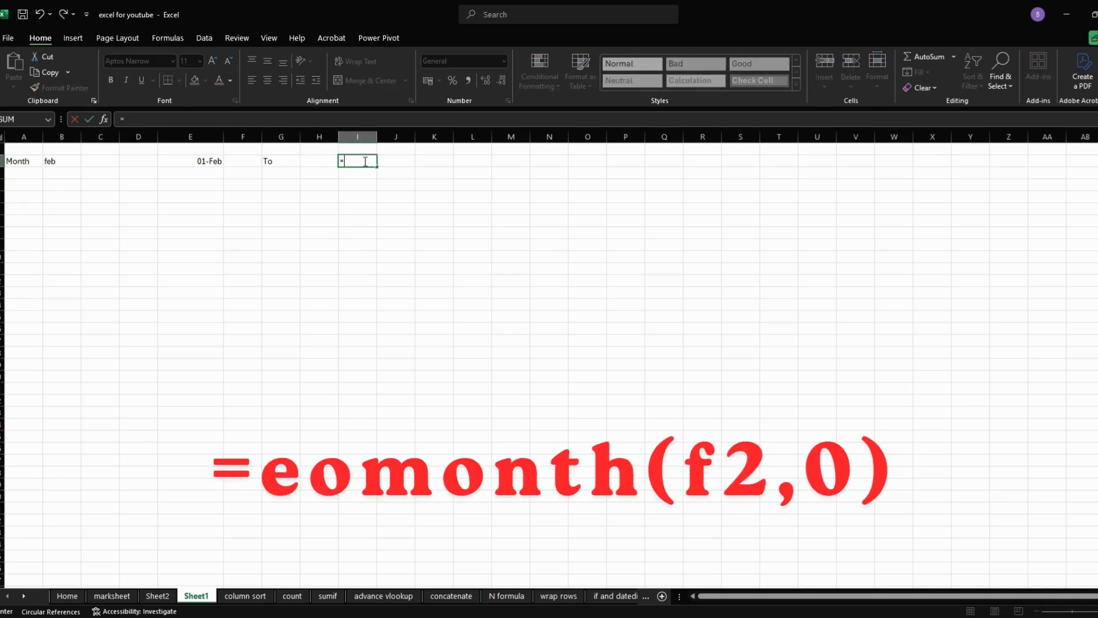
text(eomo)
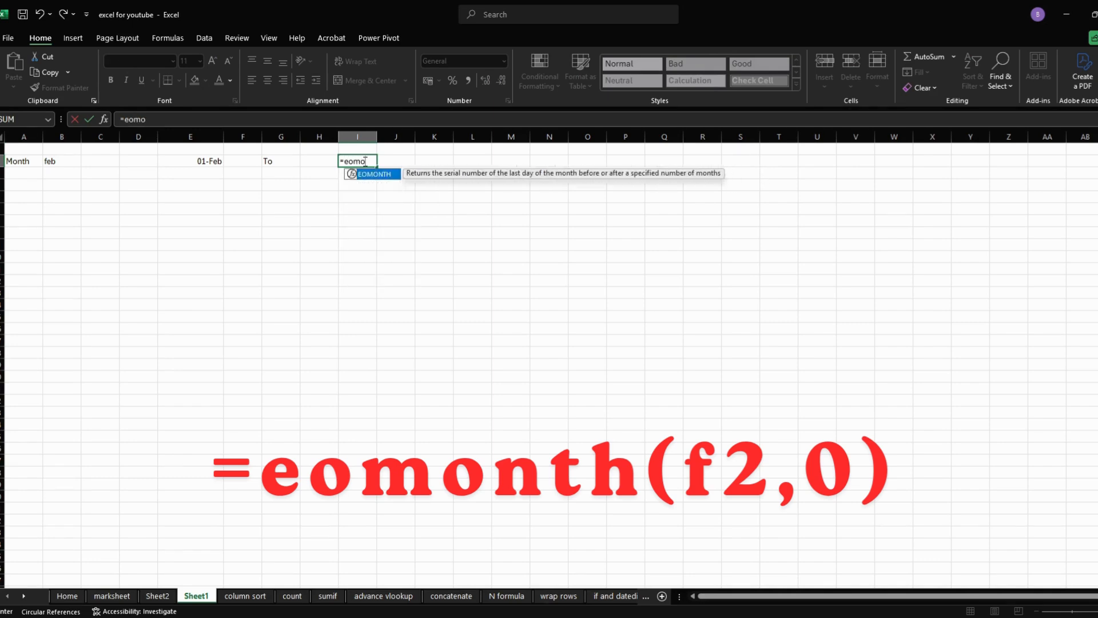
key(Tab)
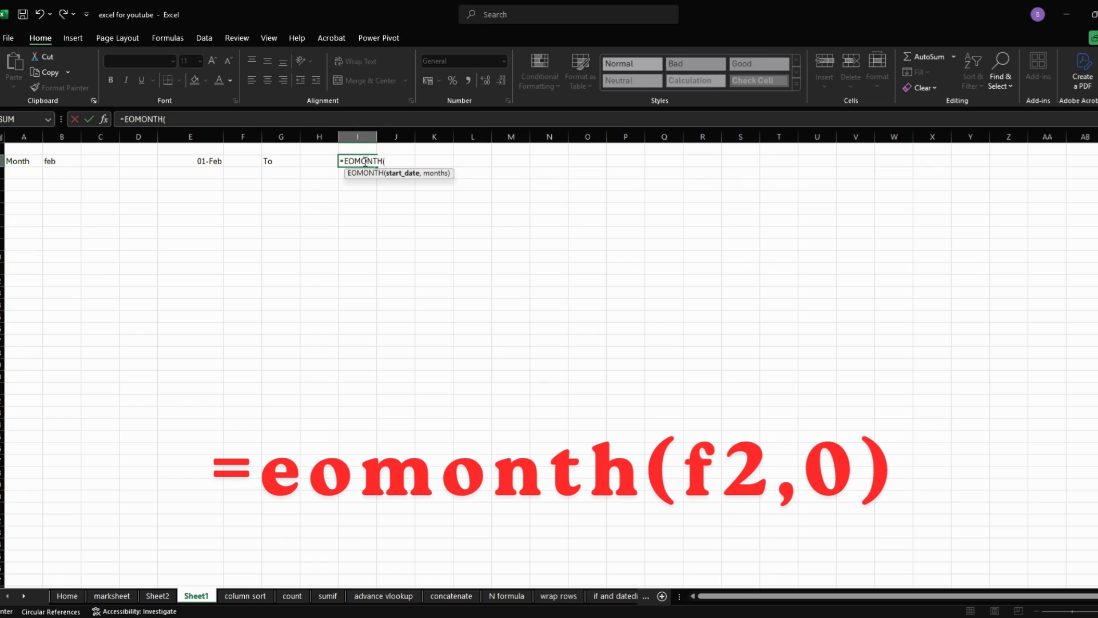
click(206, 162)
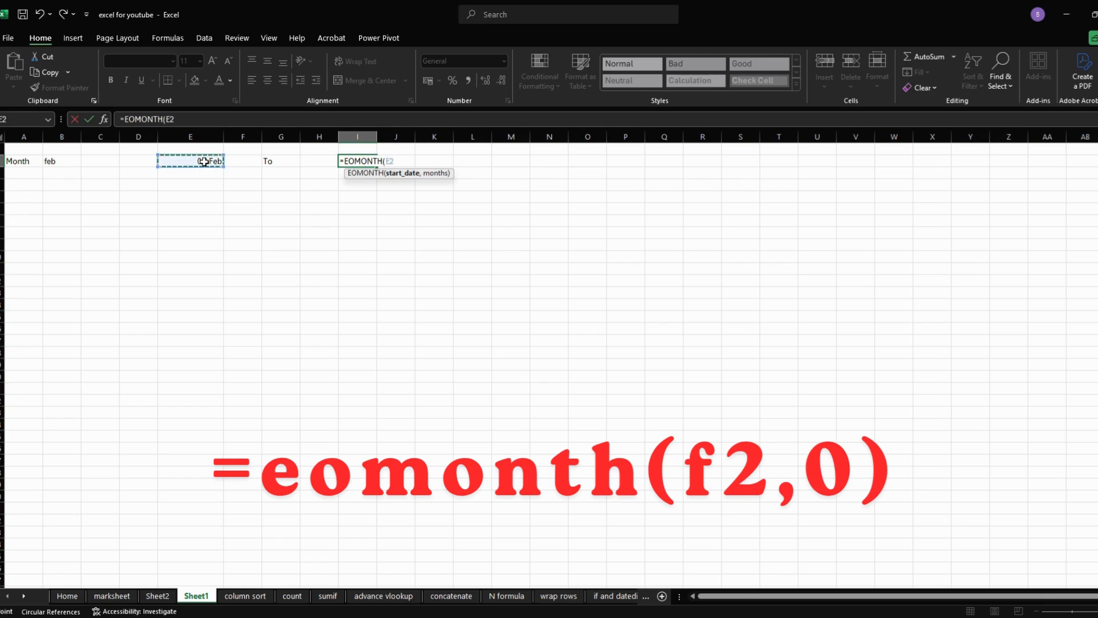
text(,0))
key(Return)
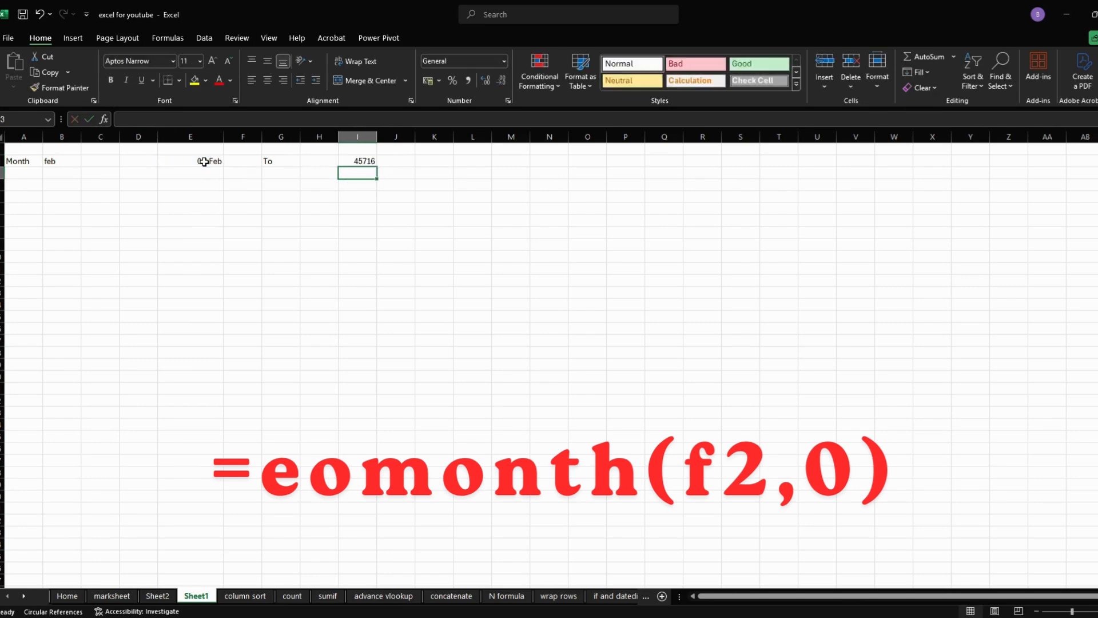
- Format the month-end date in I2 with the custom number format dd-mmm
click(351, 161)
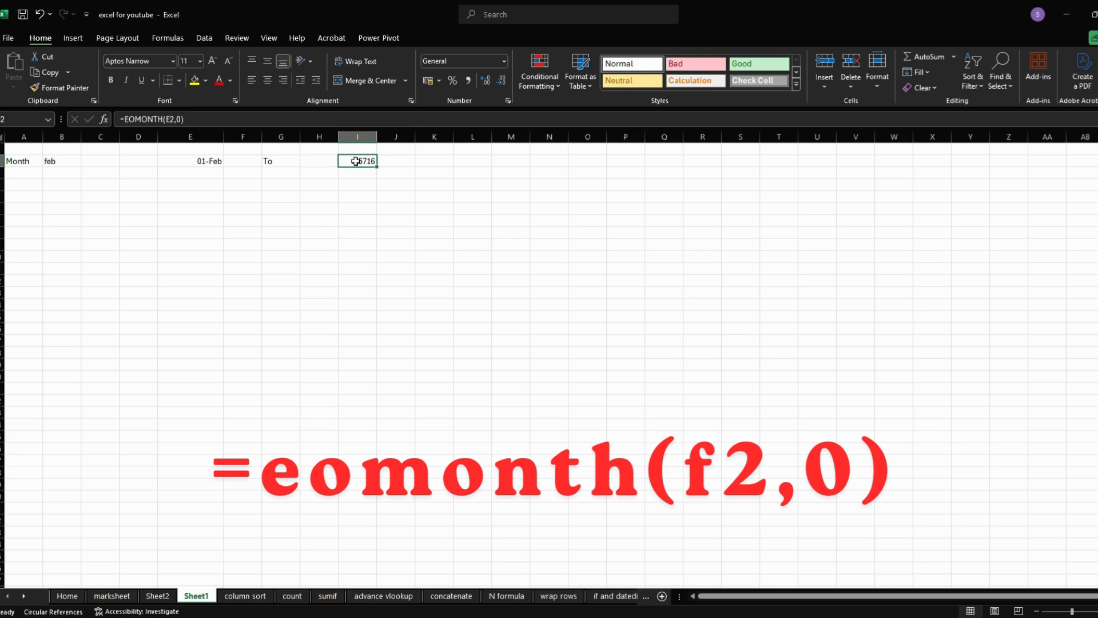
right_click(366, 160)
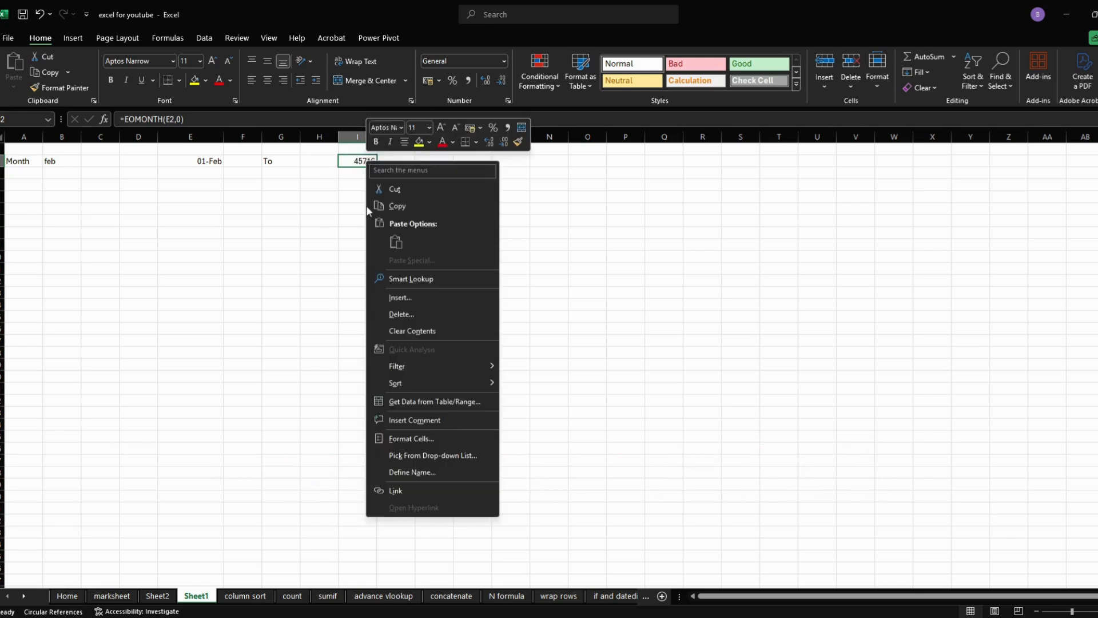
click(407, 437)
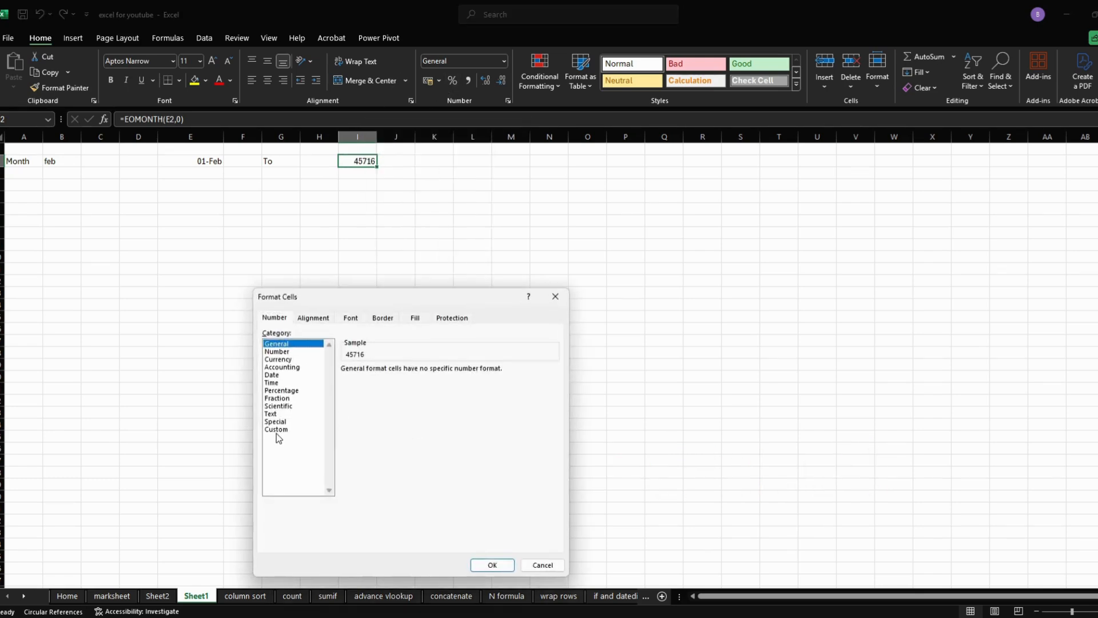
click(279, 430)
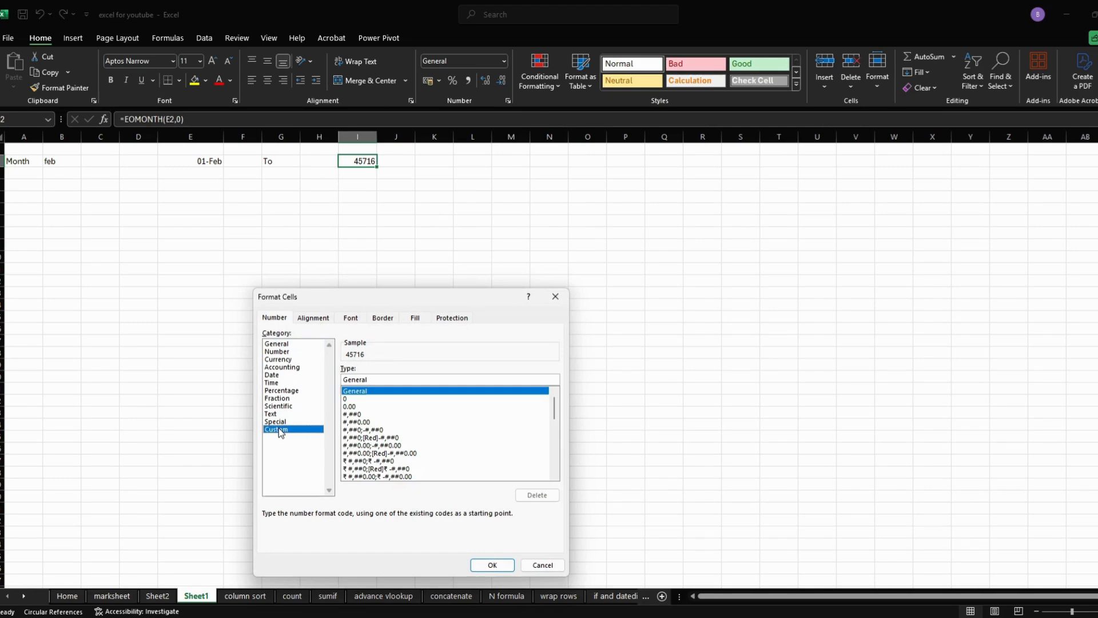
click(396, 438)
scroll(397, 440, down, 10)
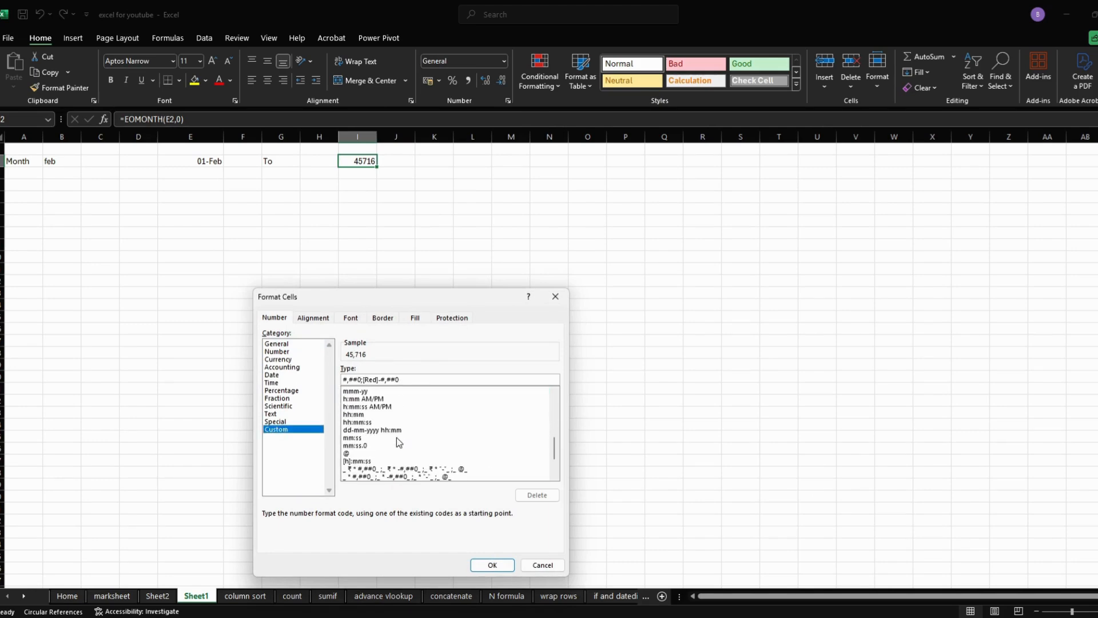
scroll(396, 437, up, 1)
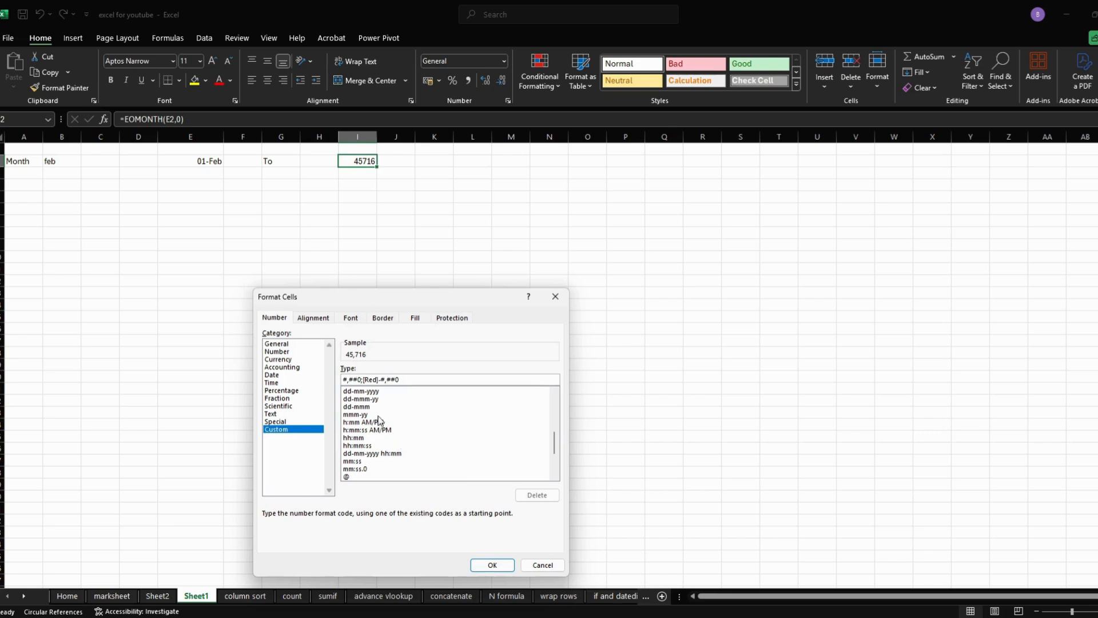
click(372, 399)
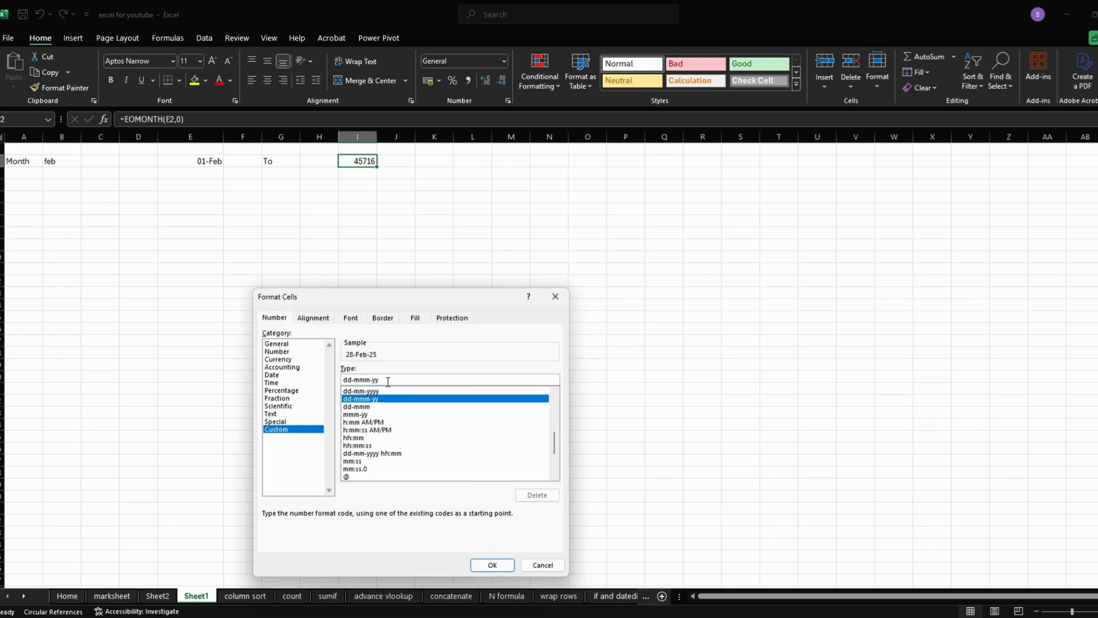
click(388, 379)
key(BackSpace)
key(BackSpace)
key(BackSpace)
key(Return)
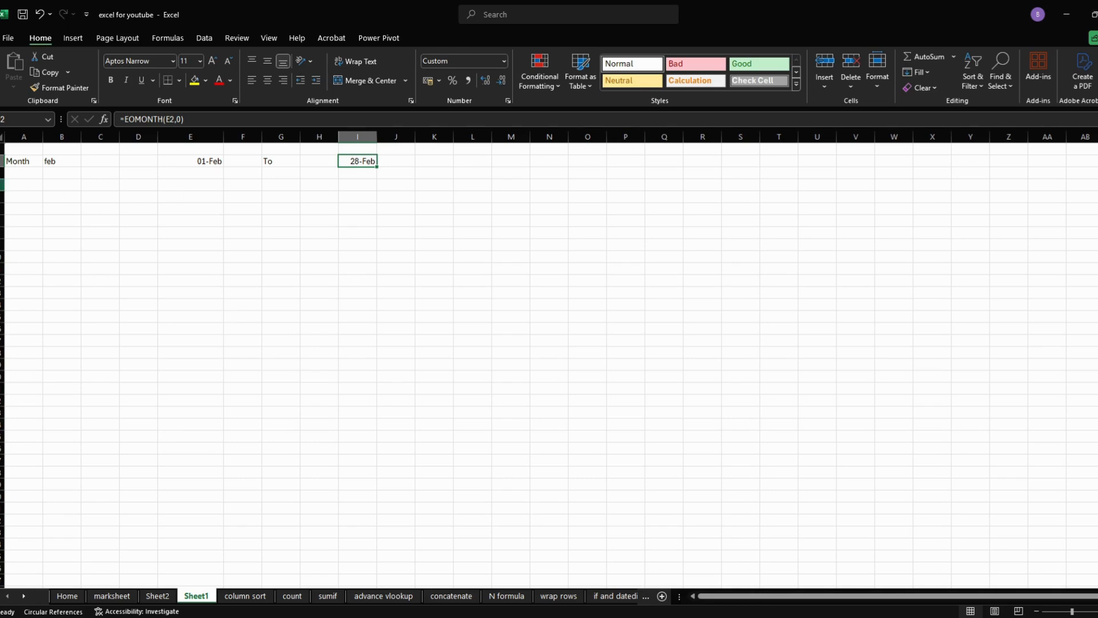
- Enter the column headings Std ID in A3 and Name in B3
click(19, 174)
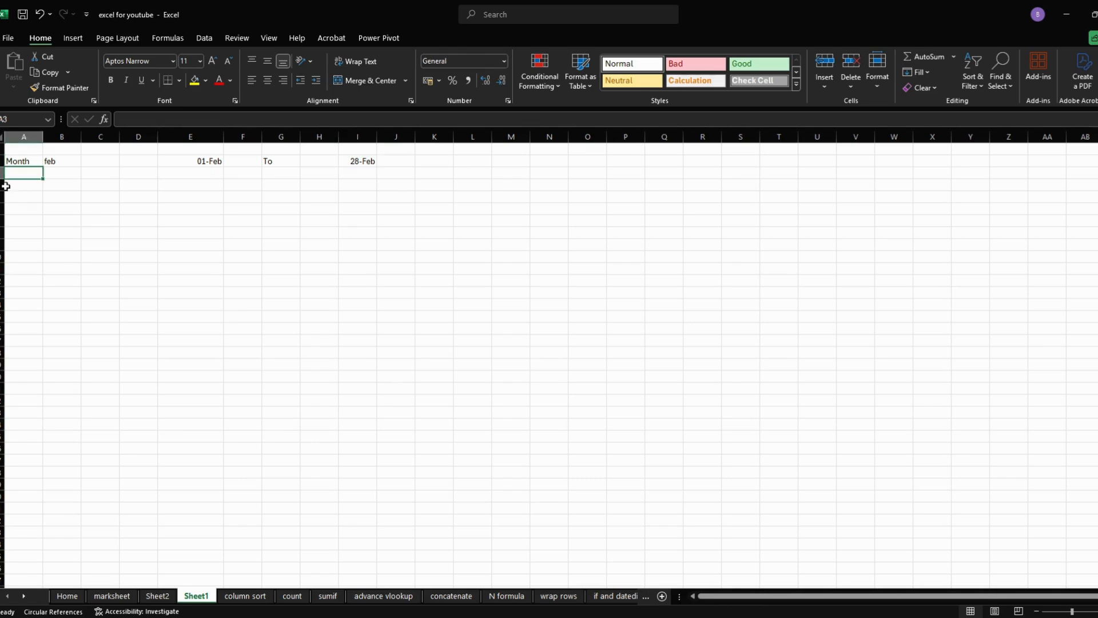
text(I)
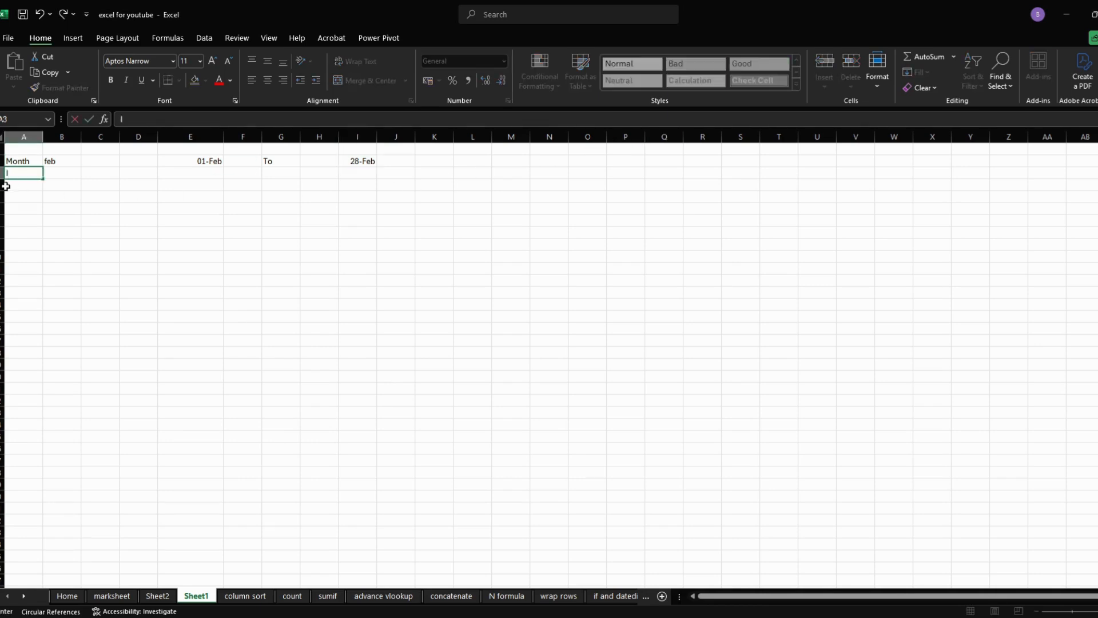
text(D)
key(BackSpace)
text(Std ID)
key(Tab)
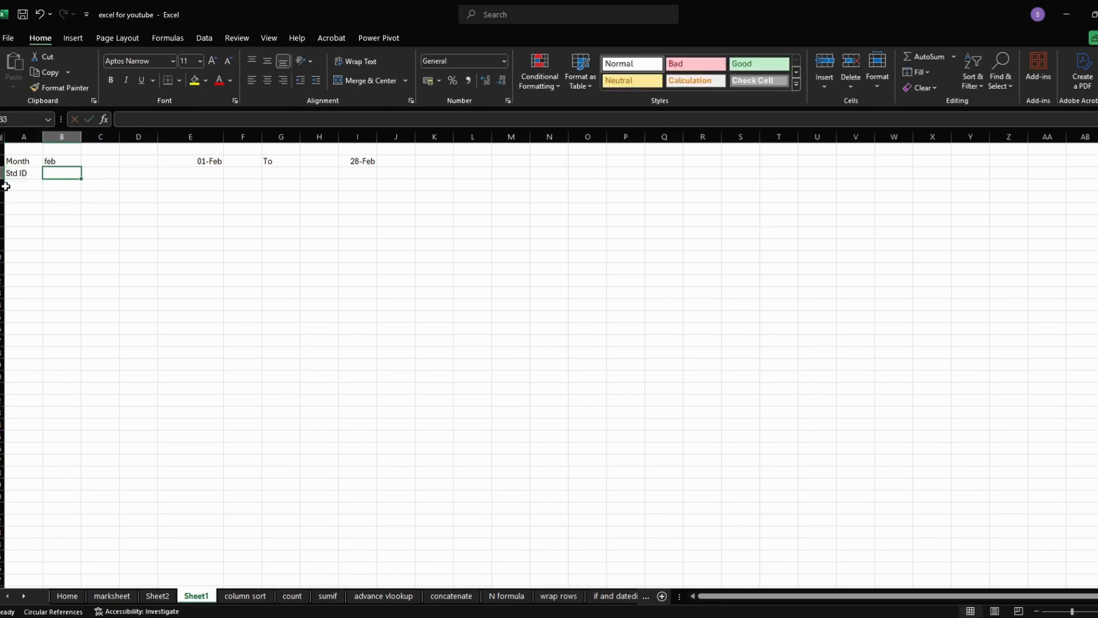
text(N)
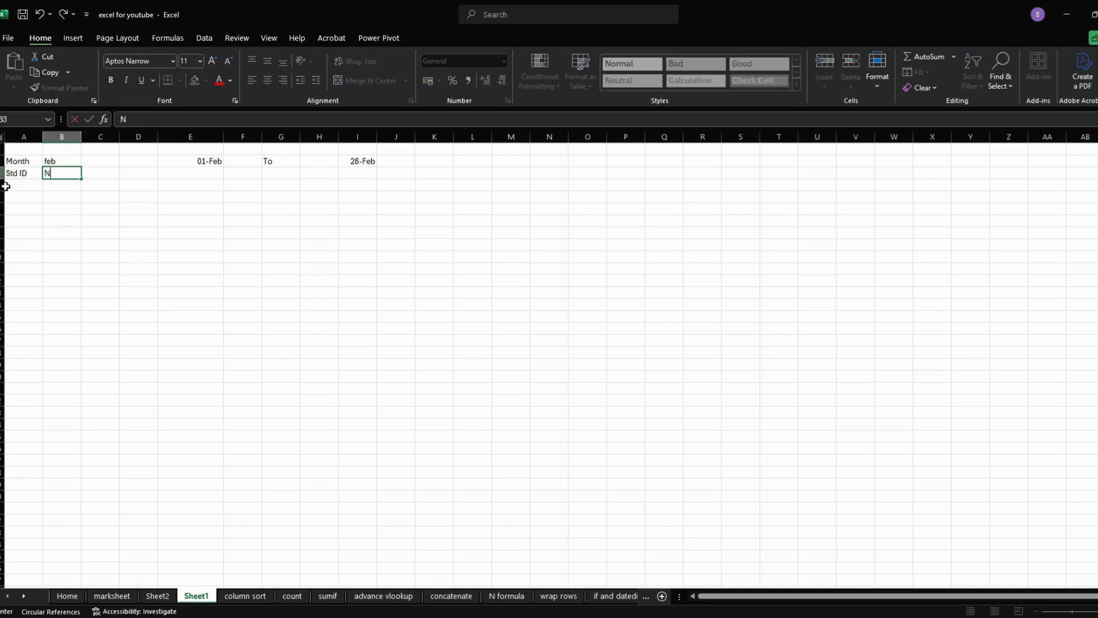
text(ame)
- Enter the formula =E2 in C3 to bring the month's start date into the header row
click(110, 173)
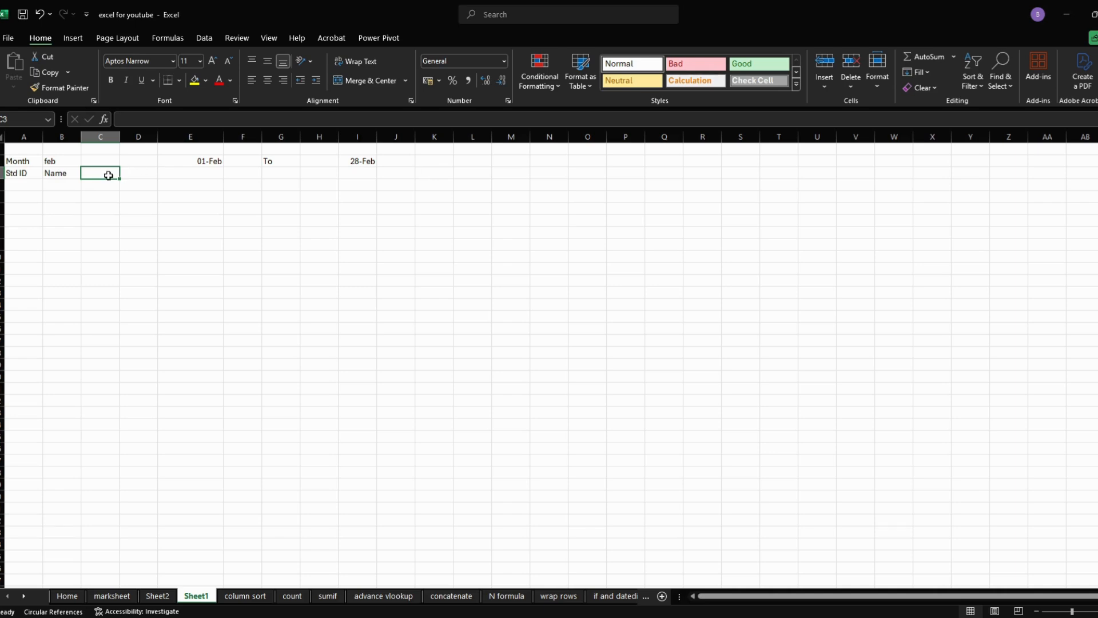
text(=)
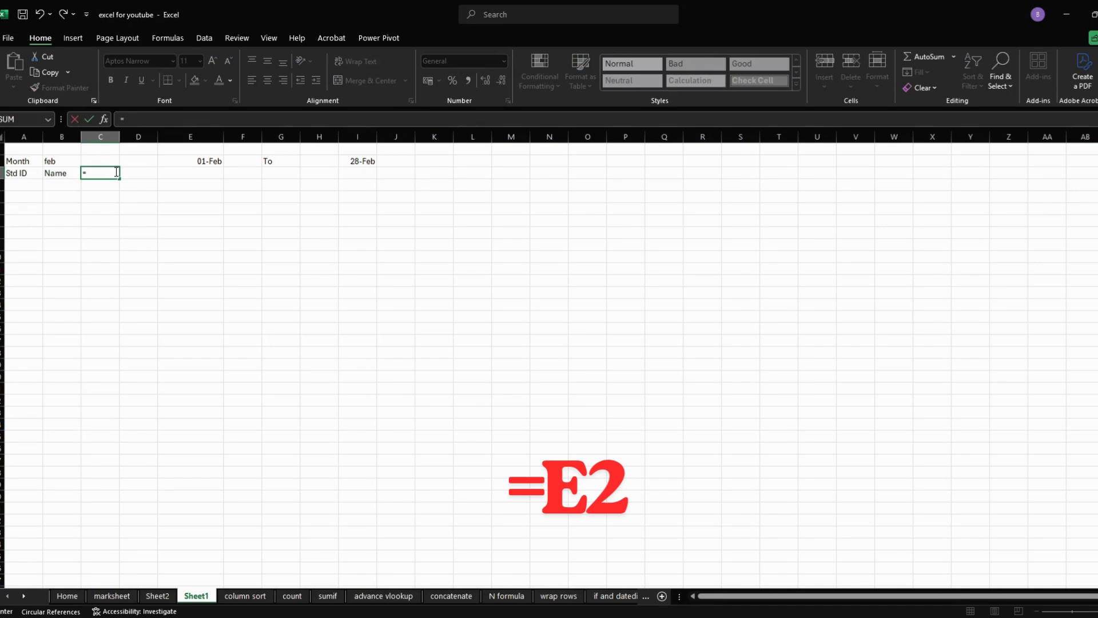
click(197, 164)
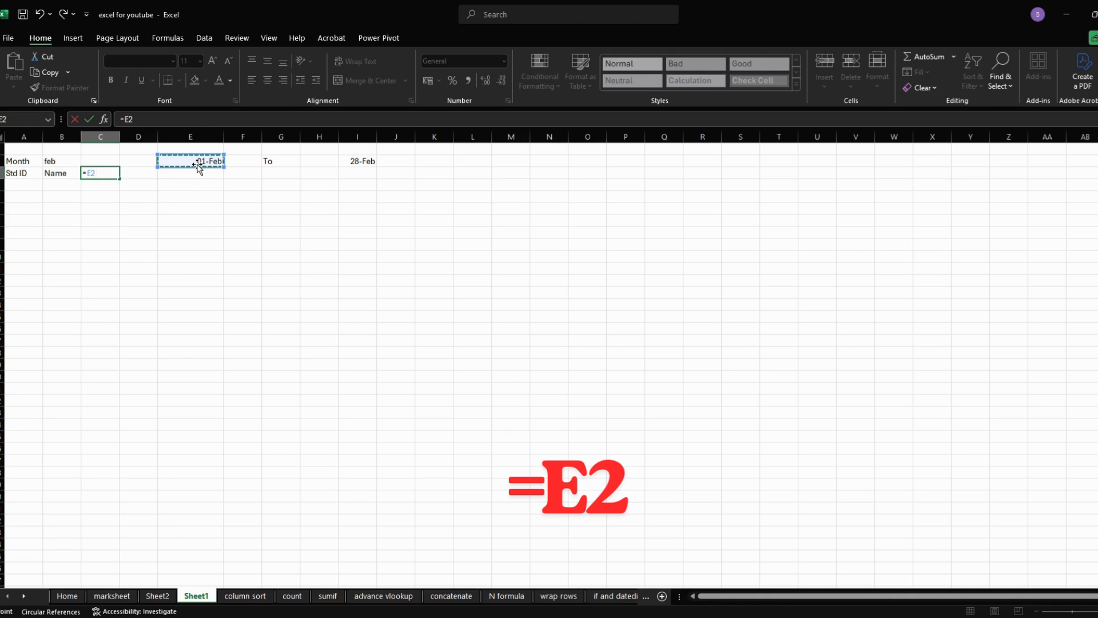
key(Return)
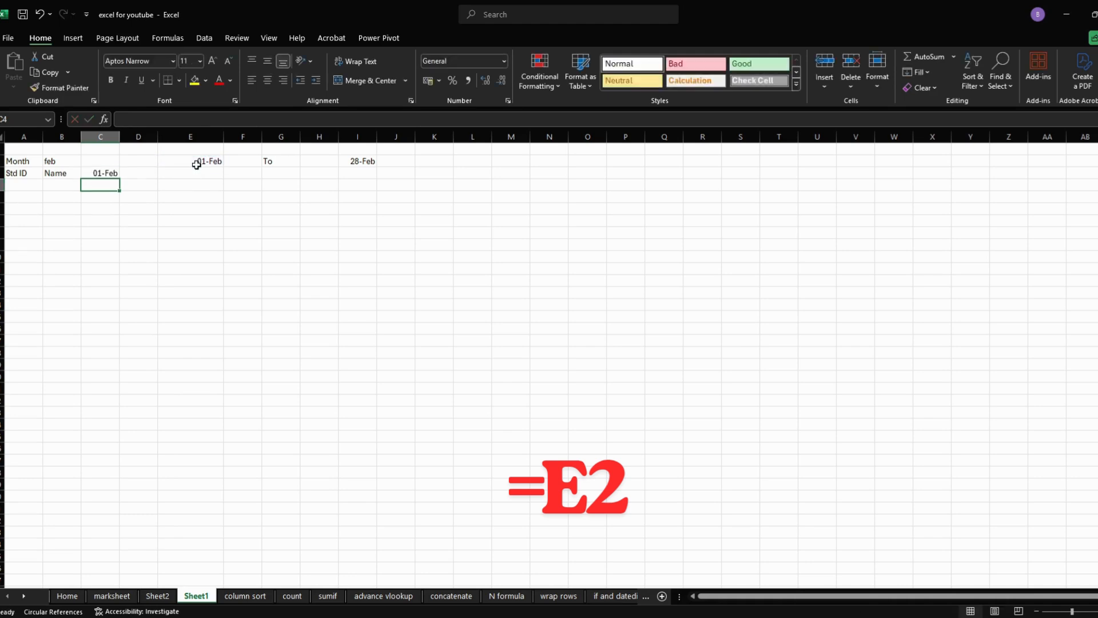
- Format the date in C3 with the custom number format dd
click(109, 172)
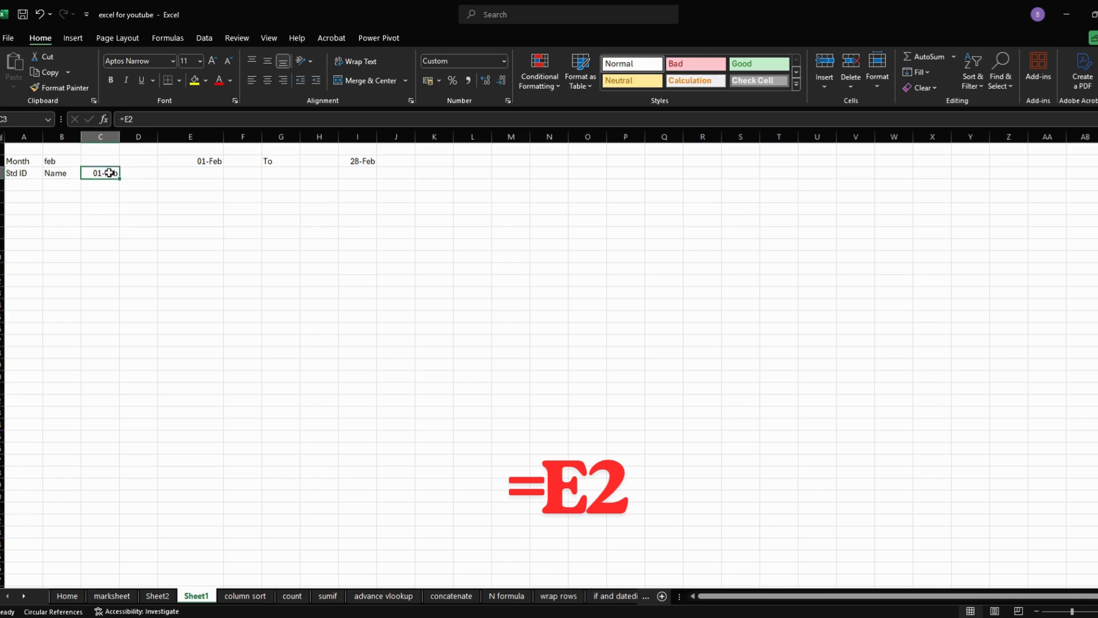
right_click(109, 173)
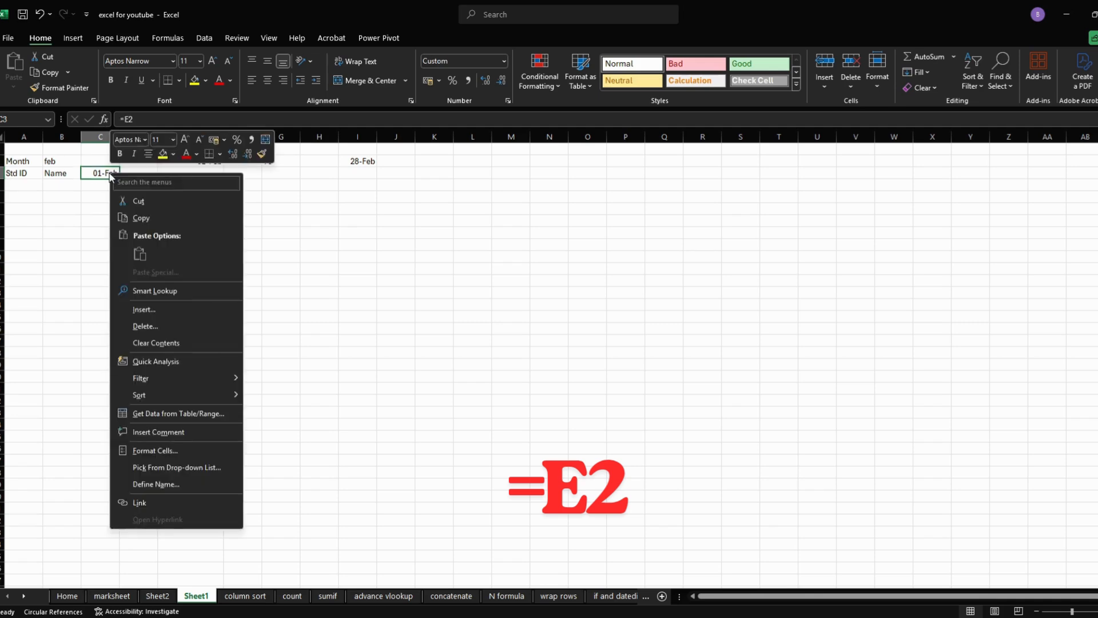
click(153, 451)
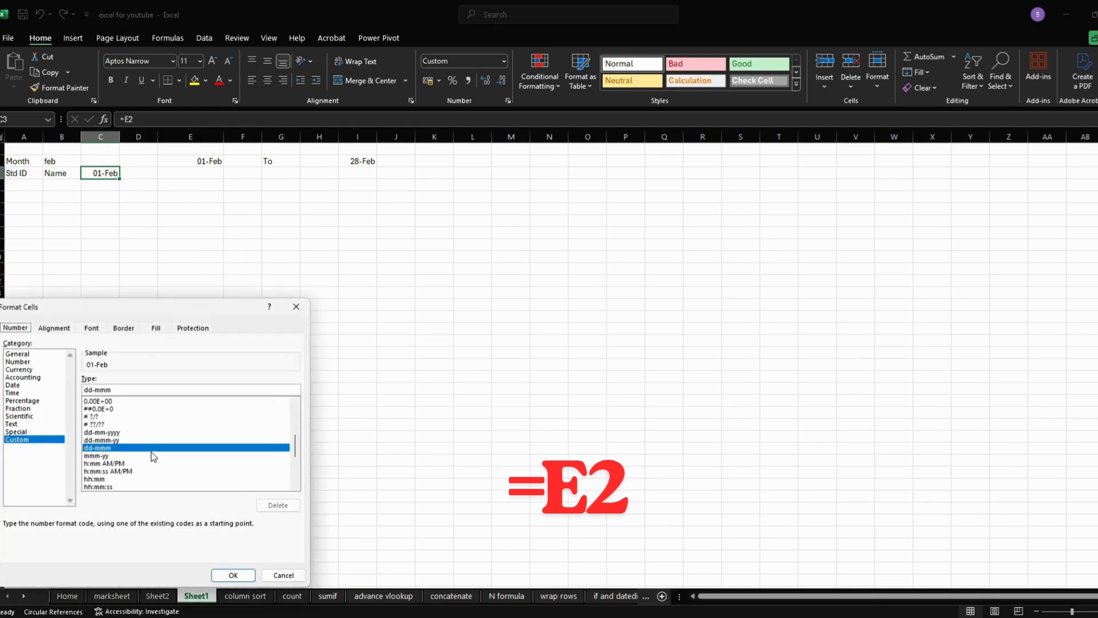
click(126, 389)
key(BackSpace)
key(BackSpace)
key(BackSpace)
key(BackSpace)
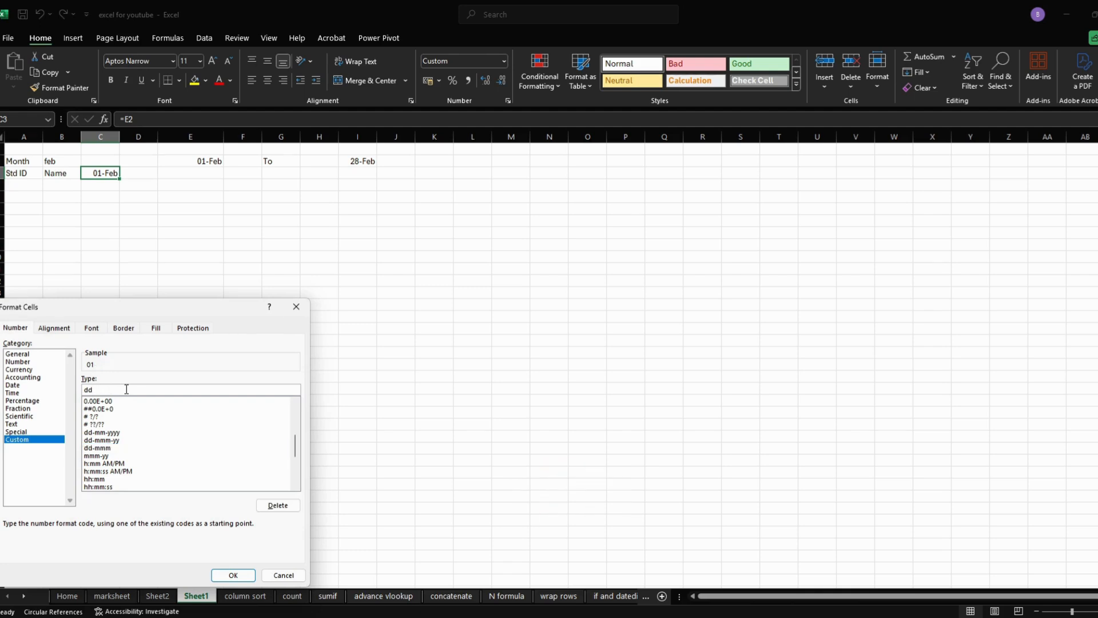
key(Return)
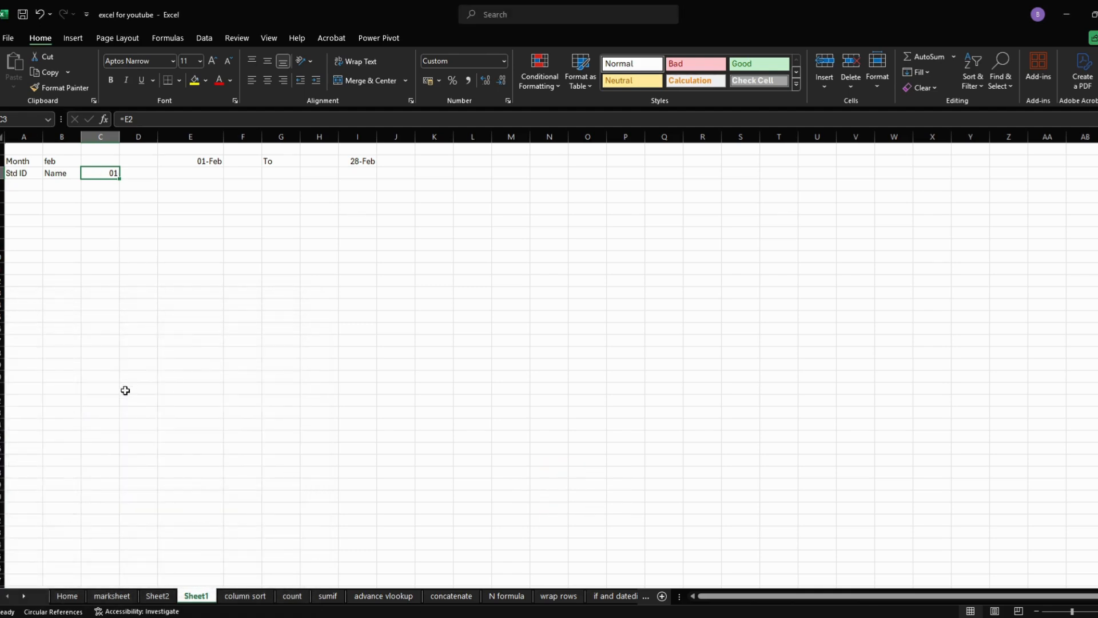
- Enter the next-day formula =IF(C3<$I$2,C3+1,"") in D3
mouse_move(120, 180)
mouse_down()
mouse_move(262, 178)
mouse_move(127, 174)
mouse_up()
click(131, 173)
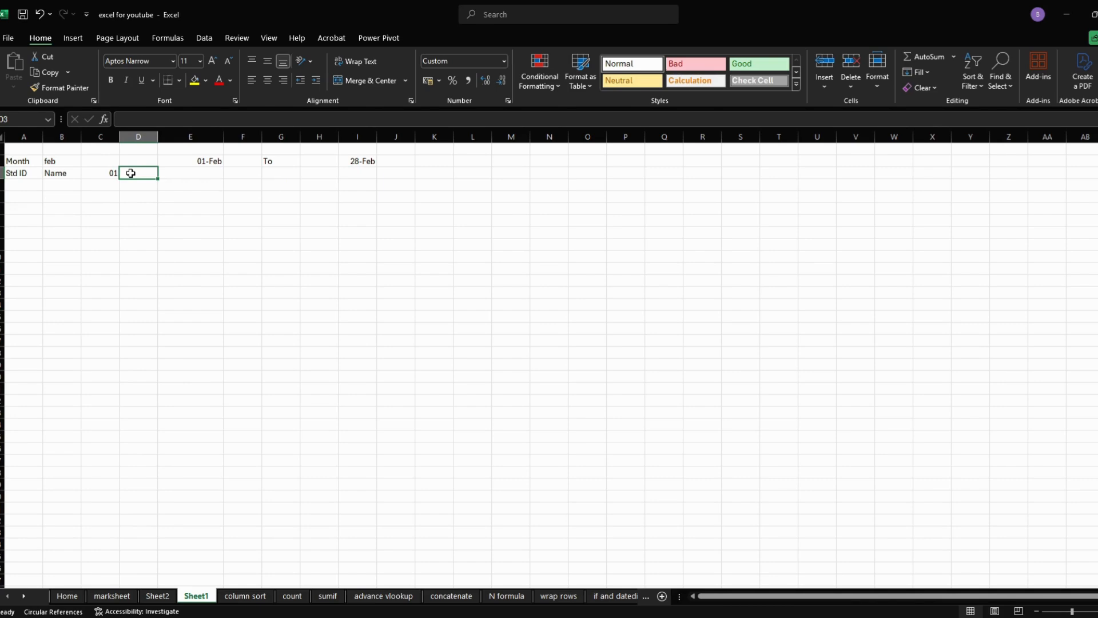
text(=)
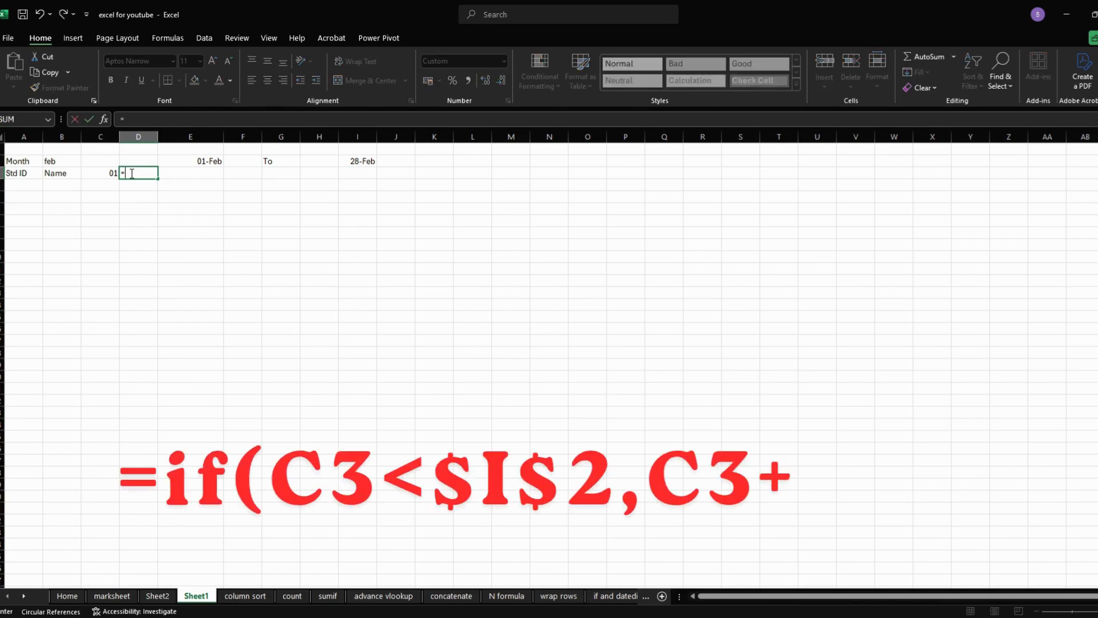
text(if)
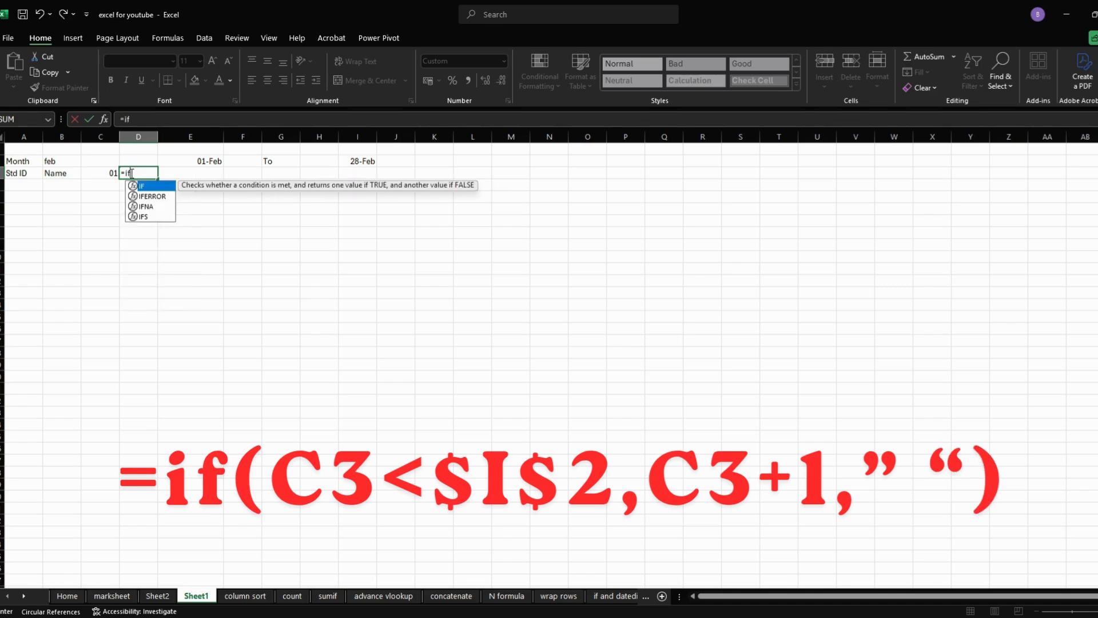
text(()
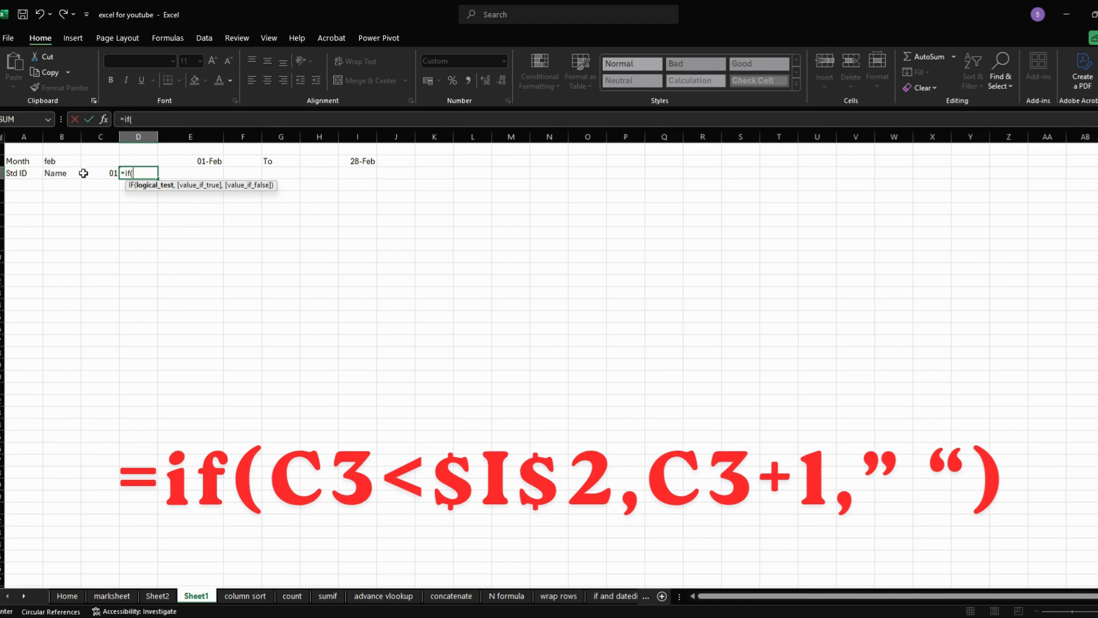
click(108, 172)
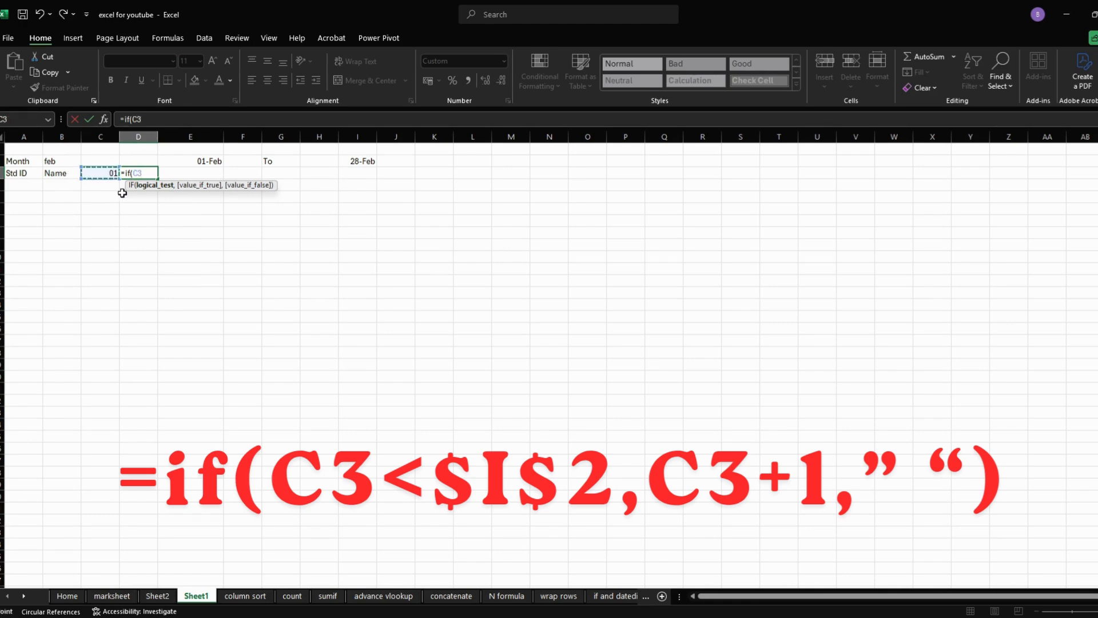
text(<)
click(363, 161)
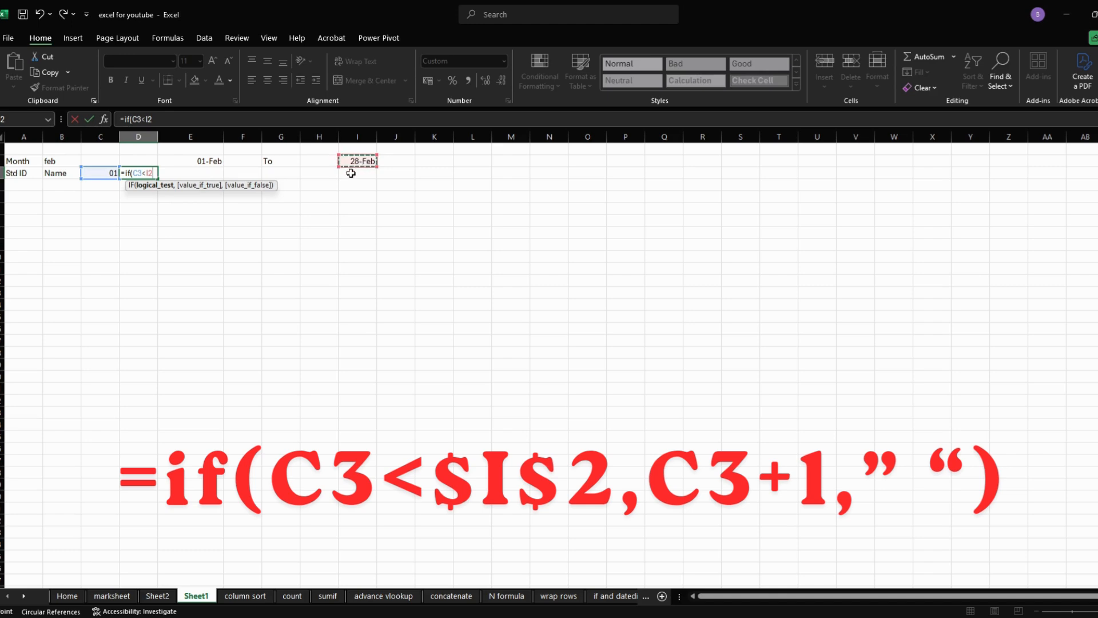
key(F4)
text(,)
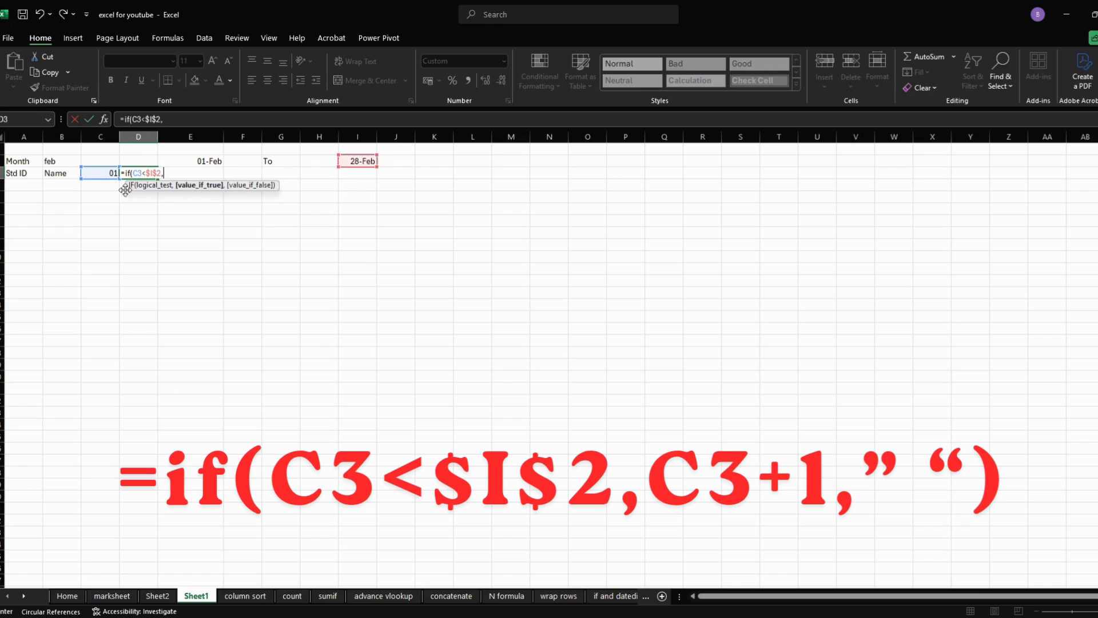
click(111, 173)
text(+1,)
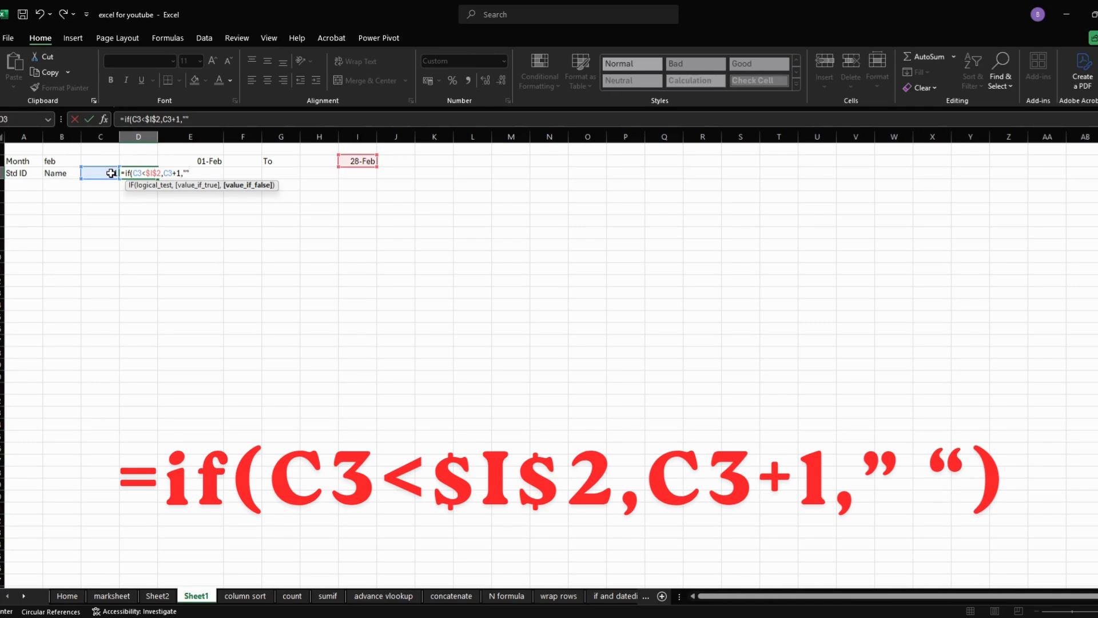
text(""))
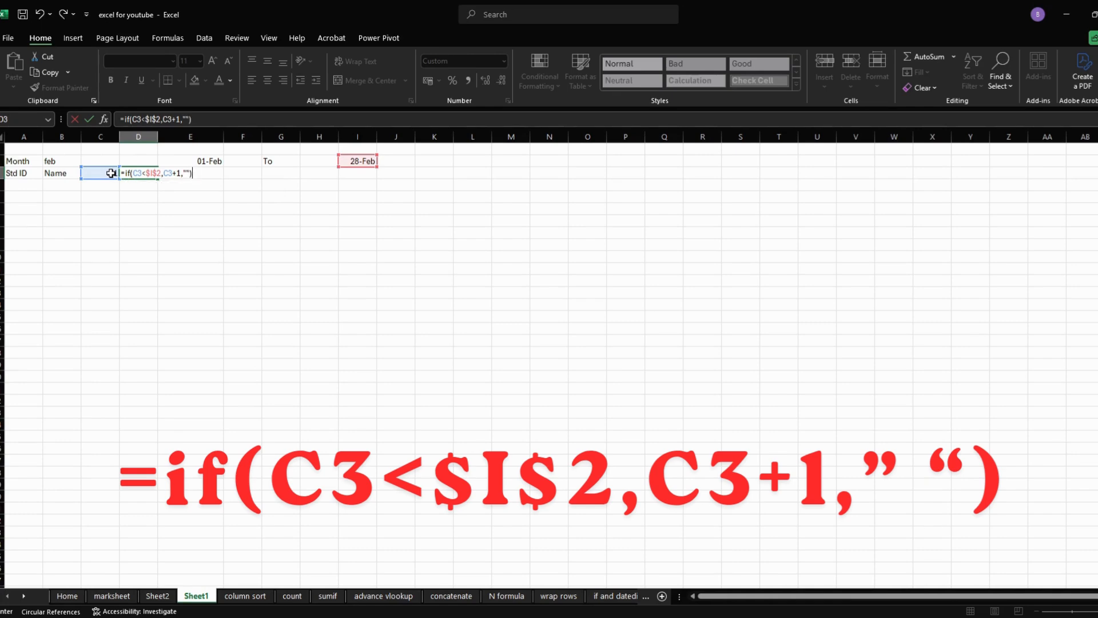
key(Return)
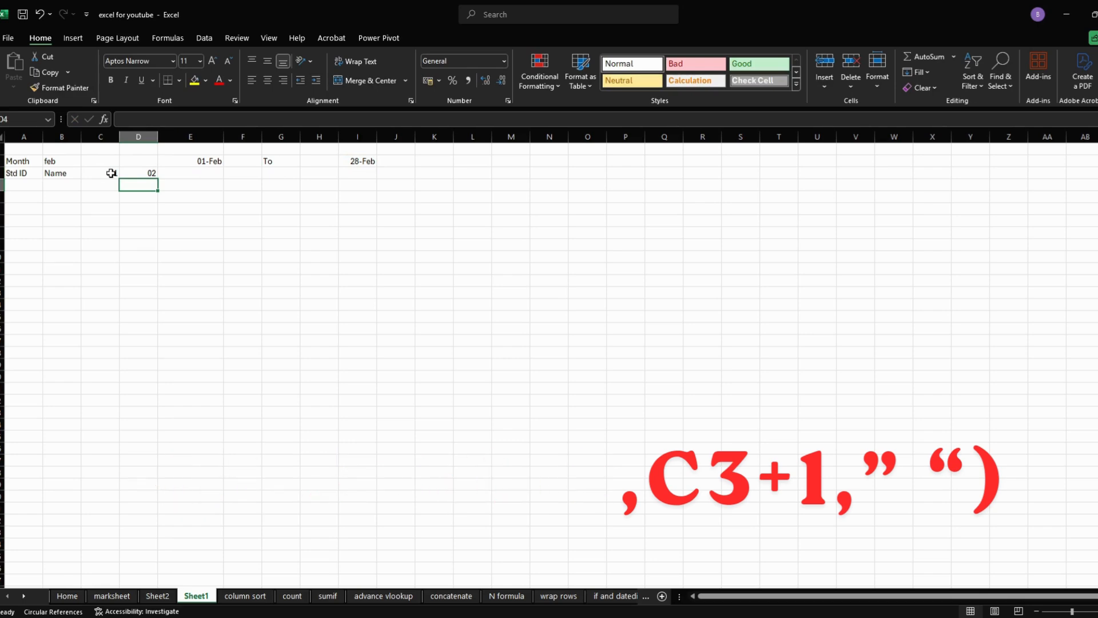
- Fill the next-day formula from D3 across row 3 through AG3
click(153, 172)
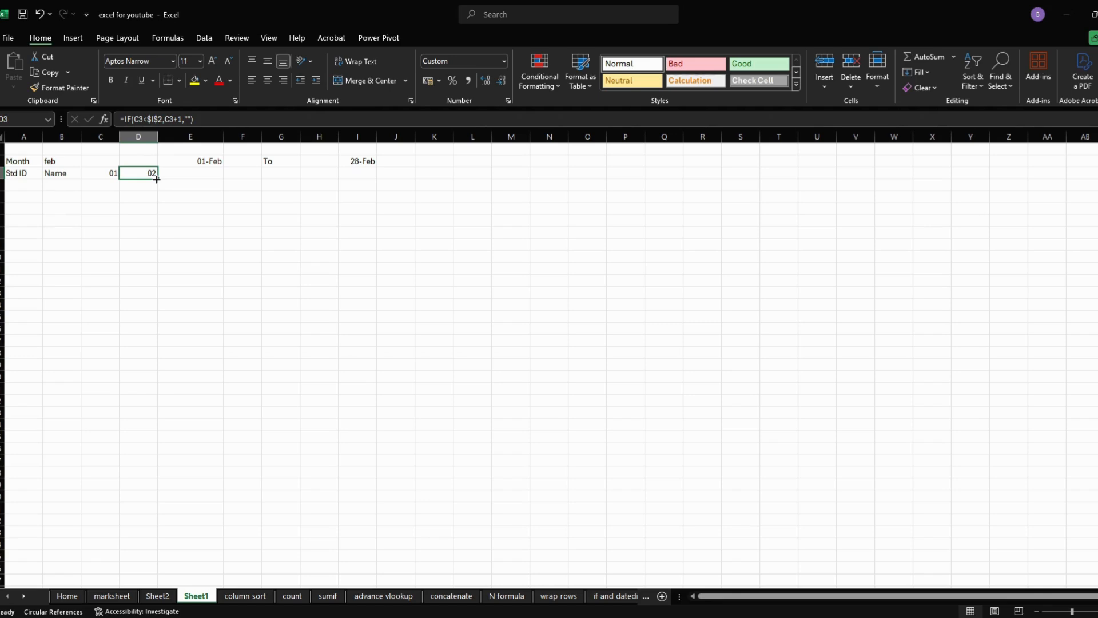
drag(156, 179, 1089, 174)
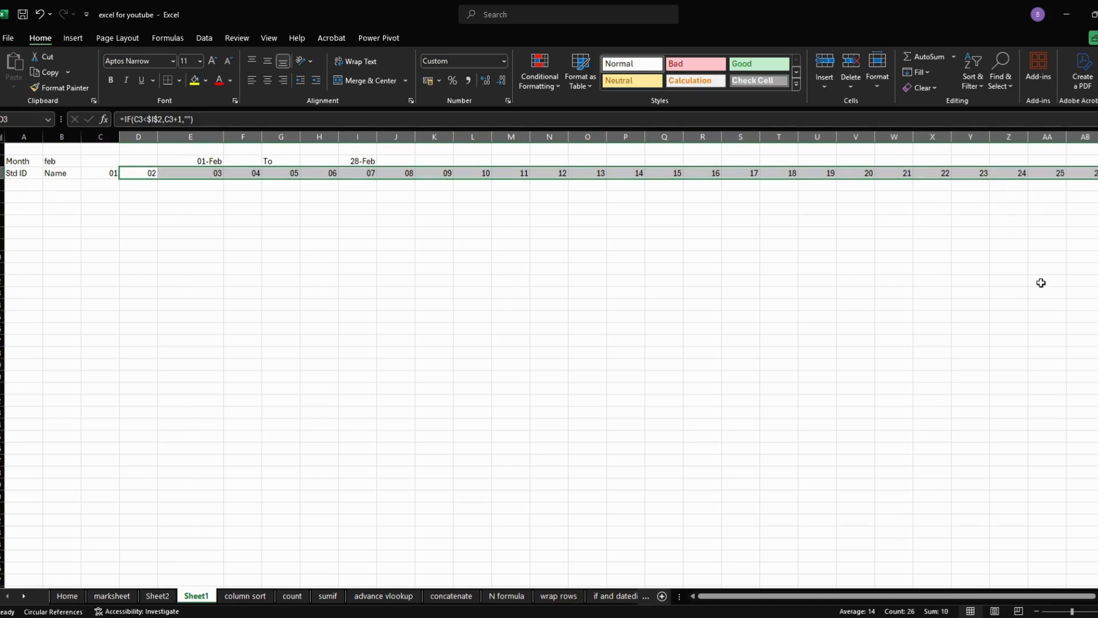
drag(812, 596, 835, 595)
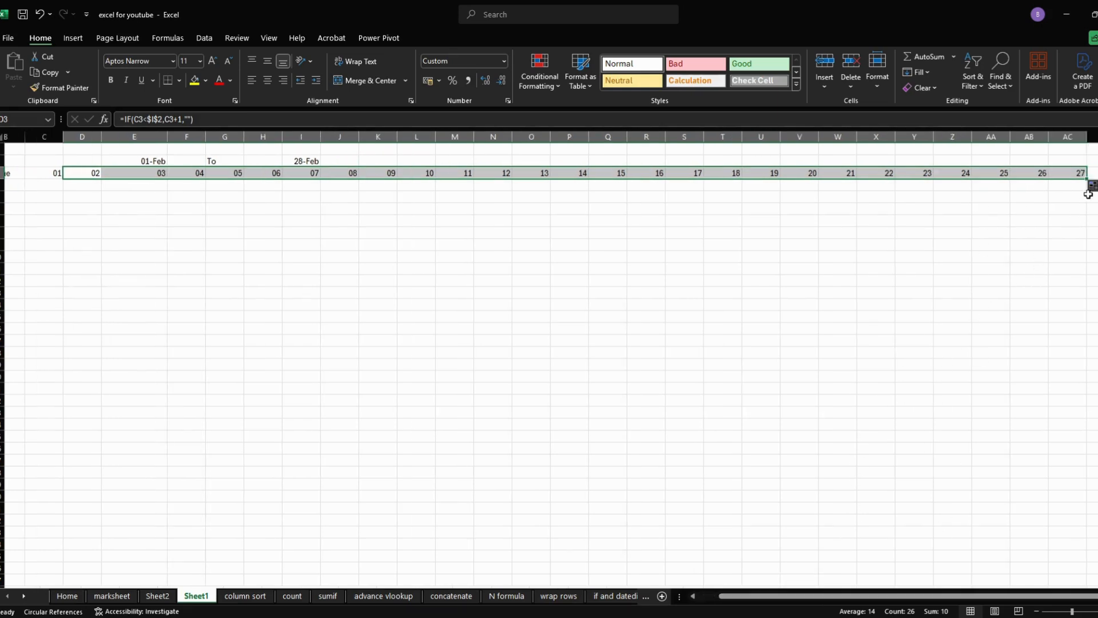
mouse_move(1086, 178)
mouse_down()
mouse_move(1024, 191)
mouse_move(808, 178)
mouse_move(883, 179)
mouse_up()
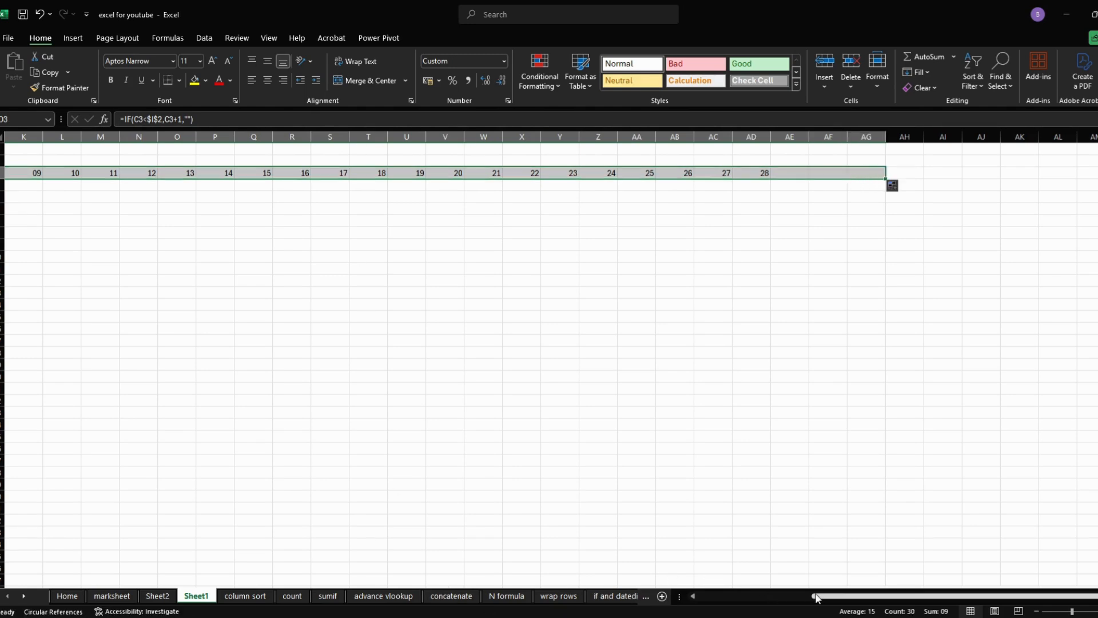
- AutoFit the widths of columns D to AG to the day numbers in row 3
drag(816, 595, 698, 609)
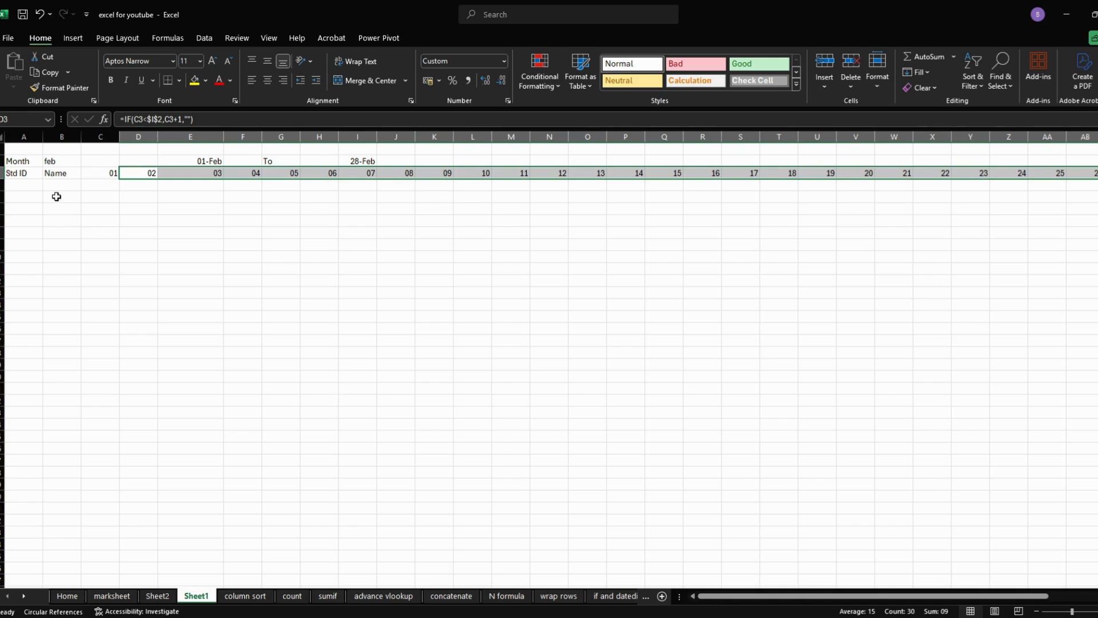
click(877, 75)
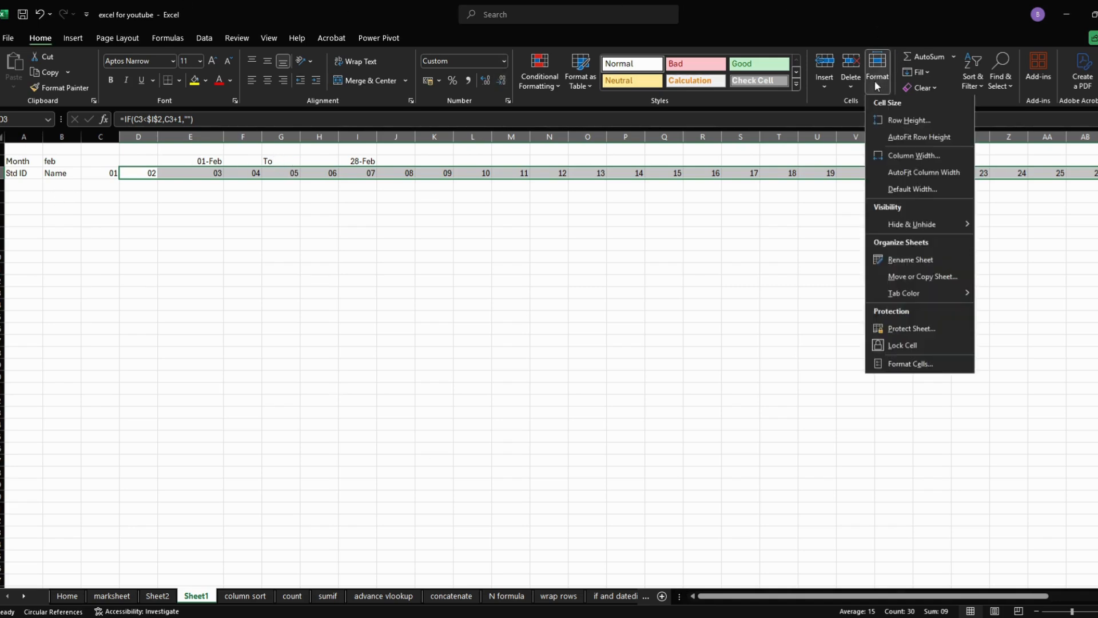
click(893, 173)
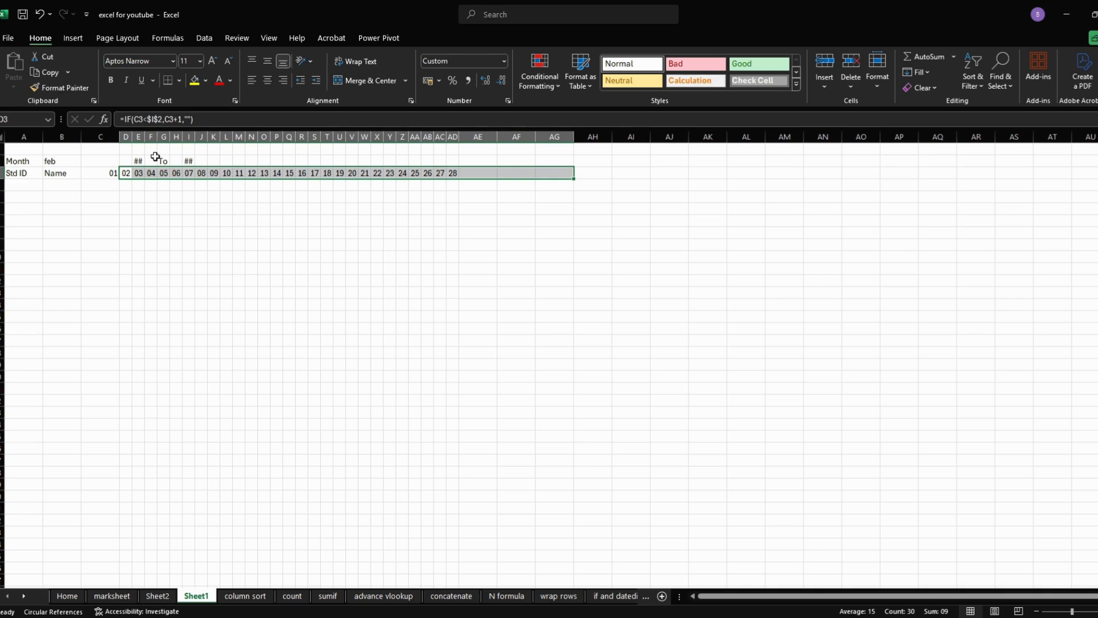
click(178, 198)
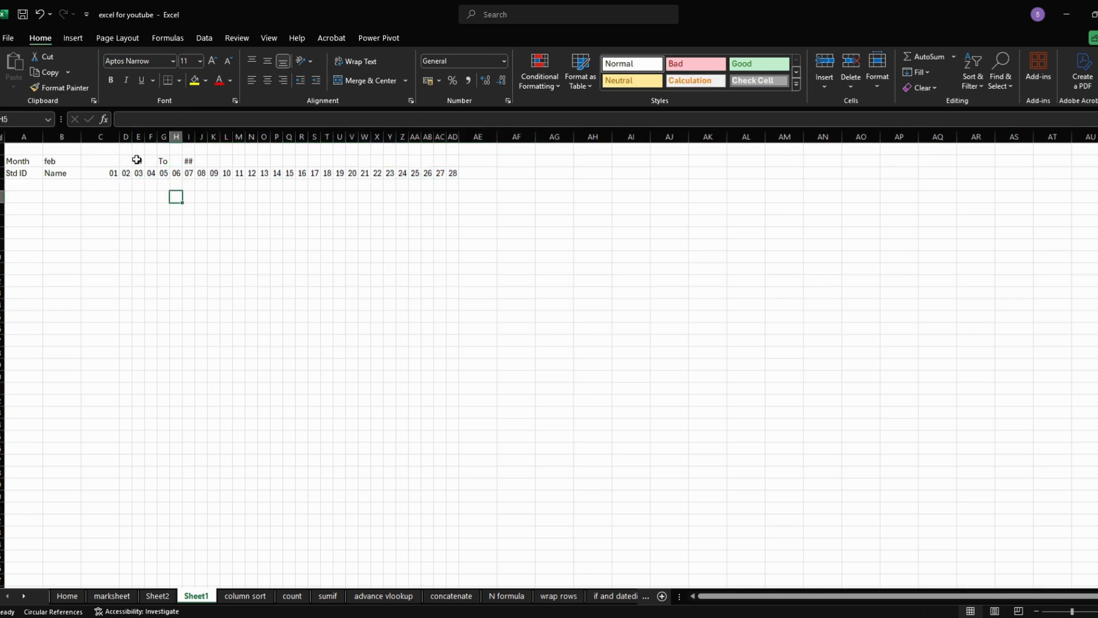
- Try the month drop-down in B2 with jan and another month, and leave it set to aug
click(61, 163)
click(86, 161)
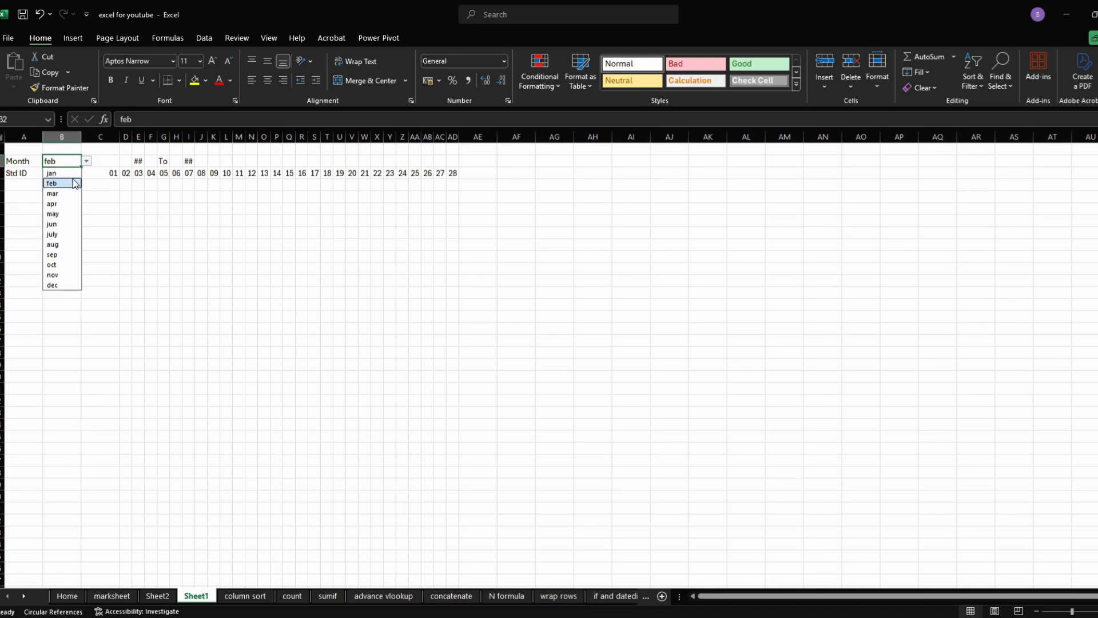
click(68, 172)
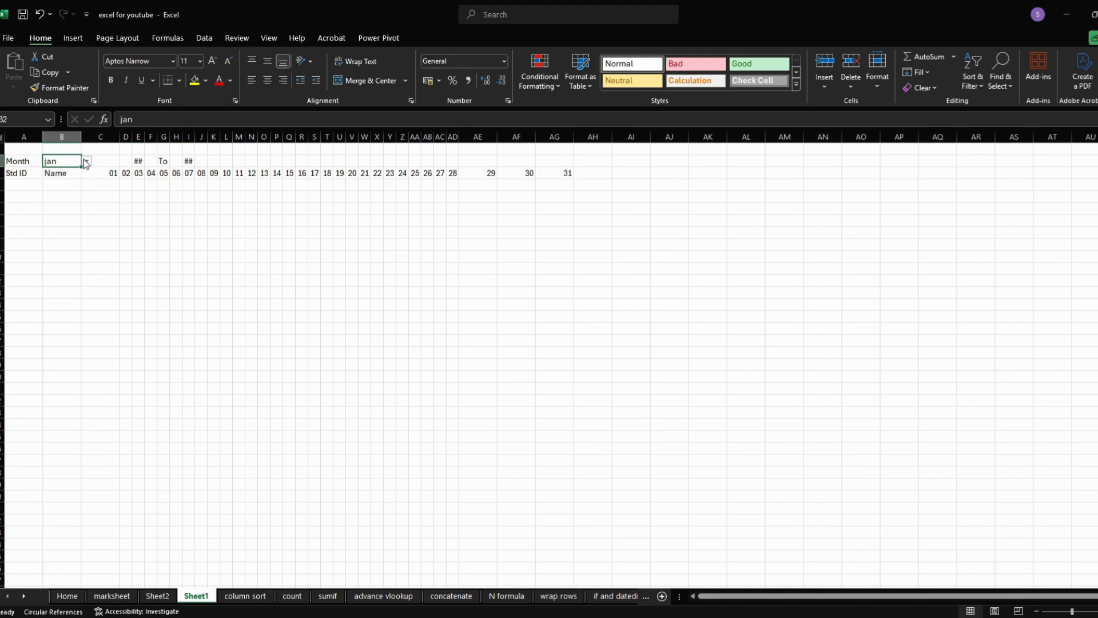
click(86, 162)
click(65, 201)
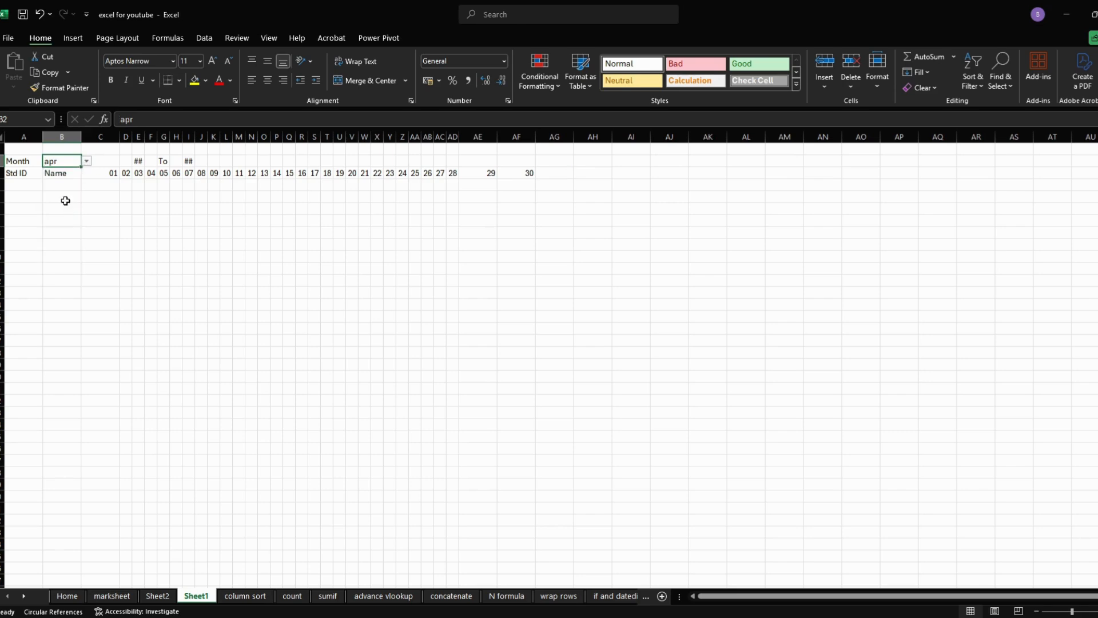
click(86, 161)
click(66, 244)
- AutoFit the widths of columns AE to AG, which hold days 29 to 31
drag(478, 137, 545, 140)
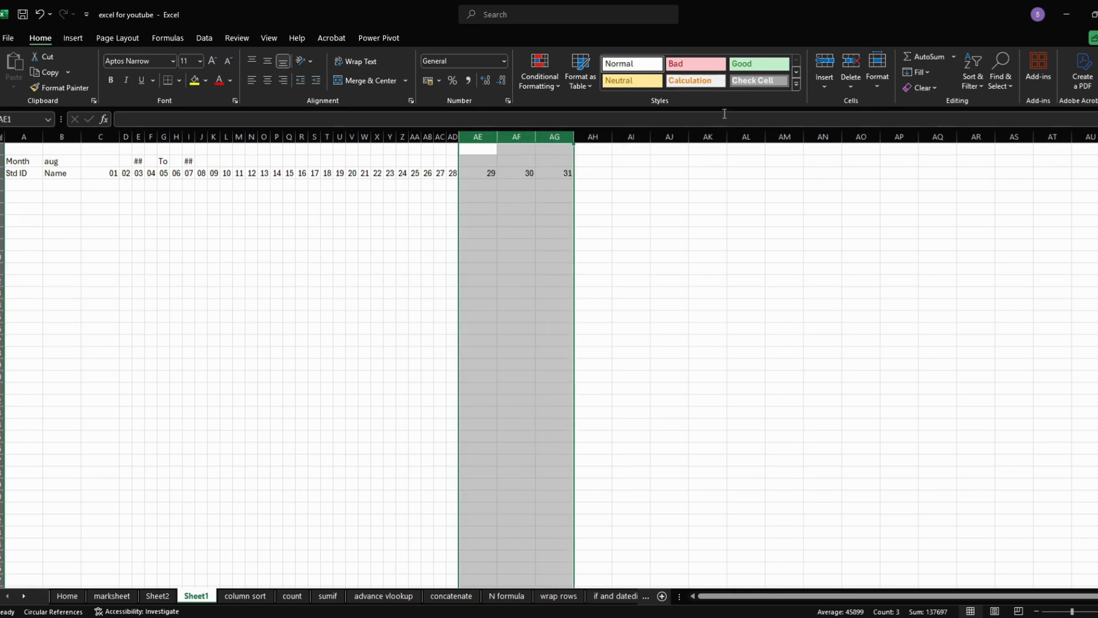
click(877, 79)
click(897, 175)
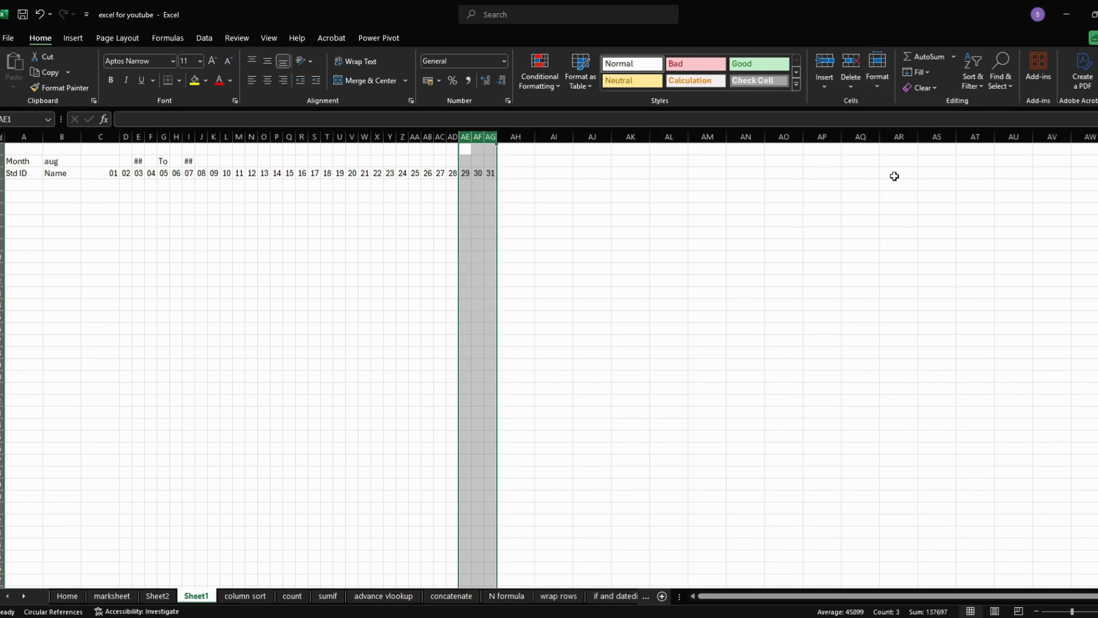
click(452, 234)
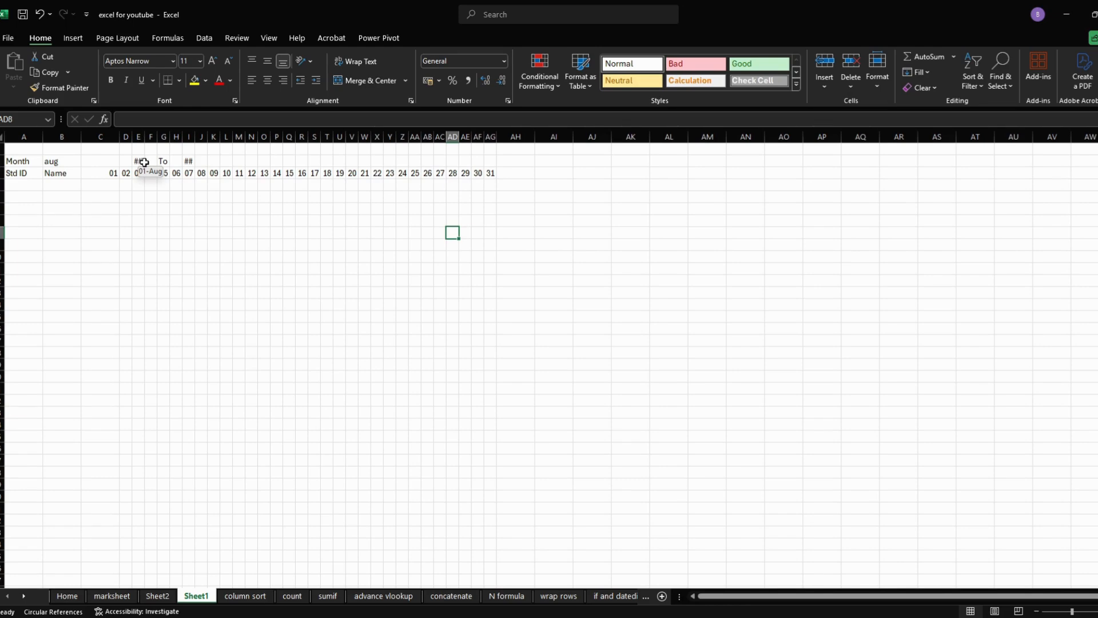
- Enter the formula =TEXT(C3,"ddd") in C4 to show the weekday name of the first date
click(106, 183)
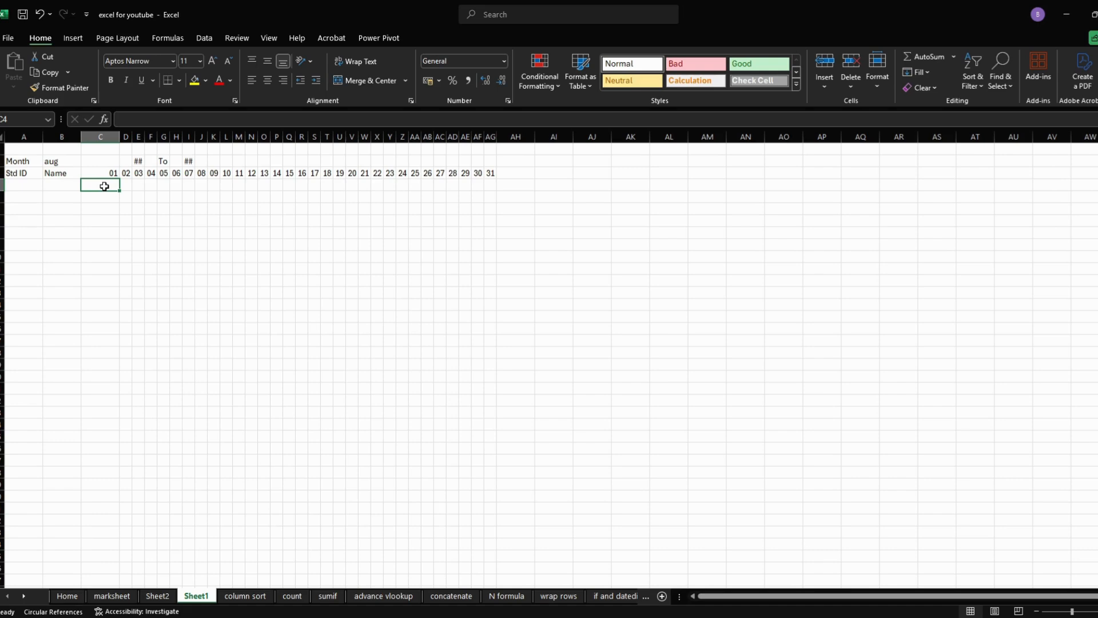
text(=)
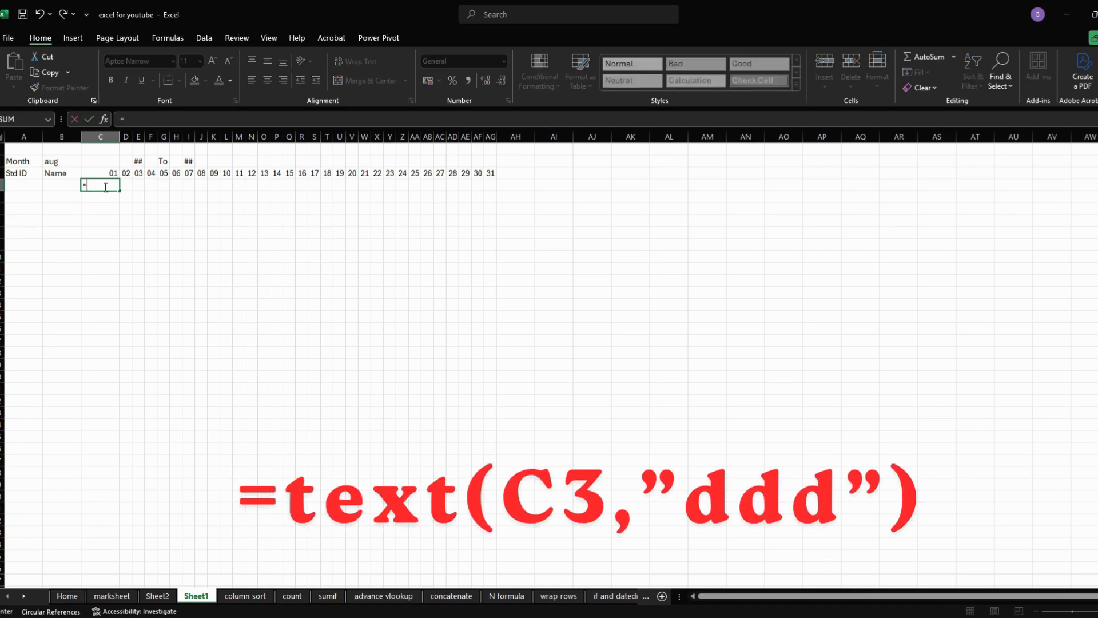
text(text)
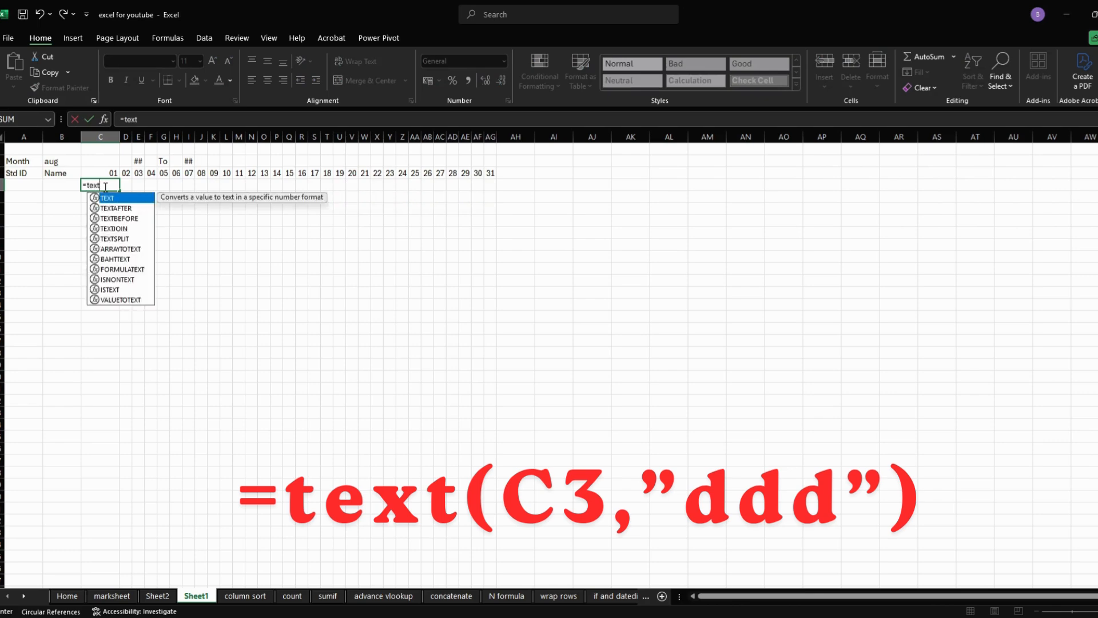
text(()
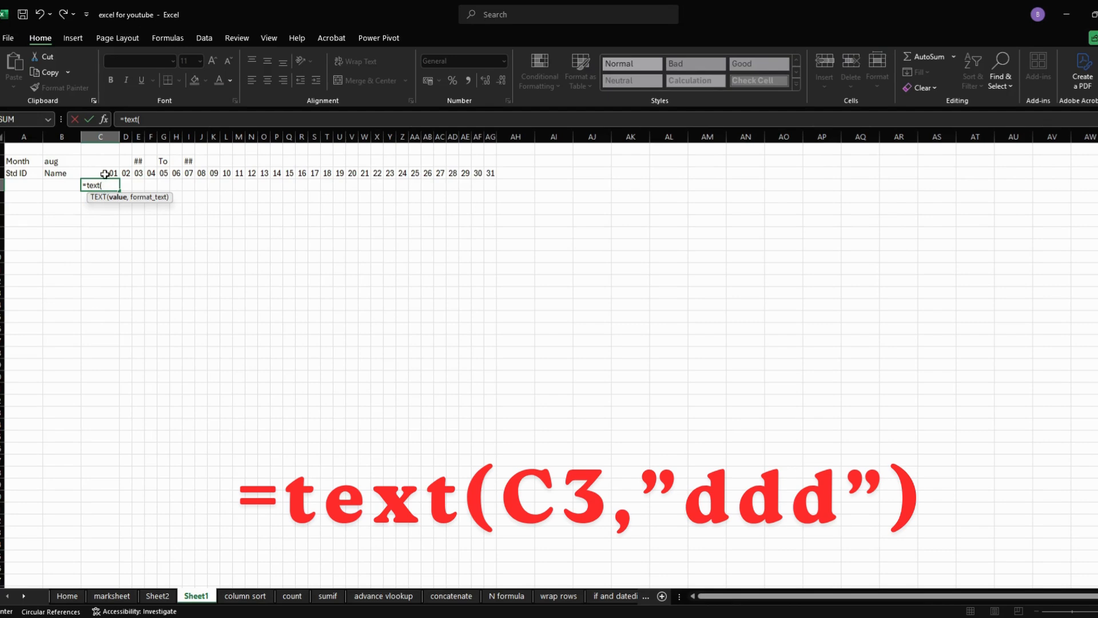
click(104, 172)
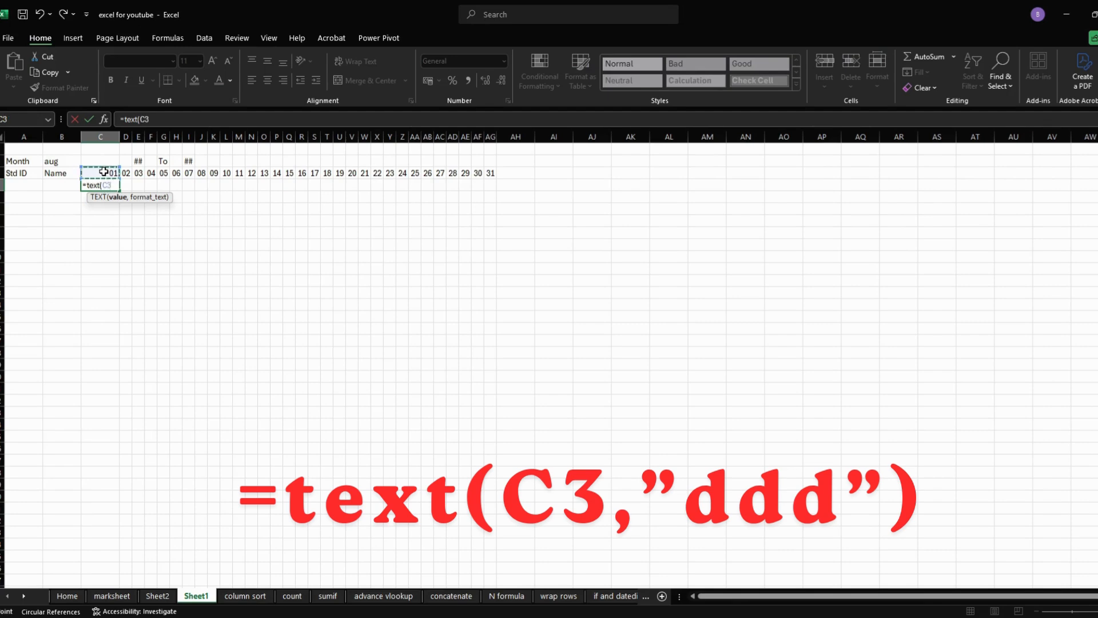
text(,"ddd)
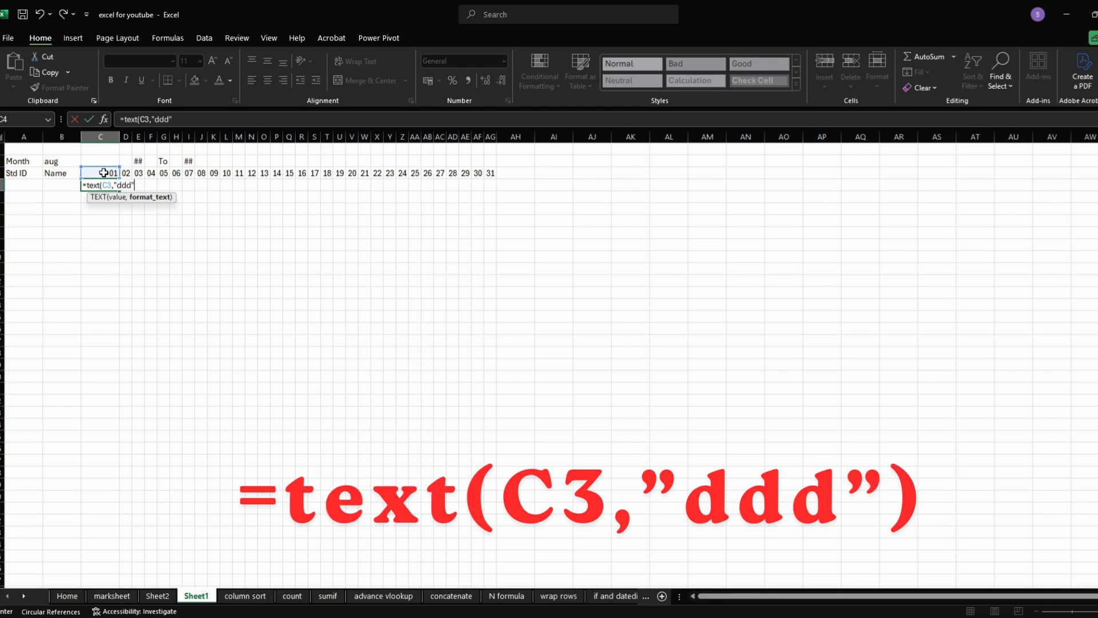
text("))
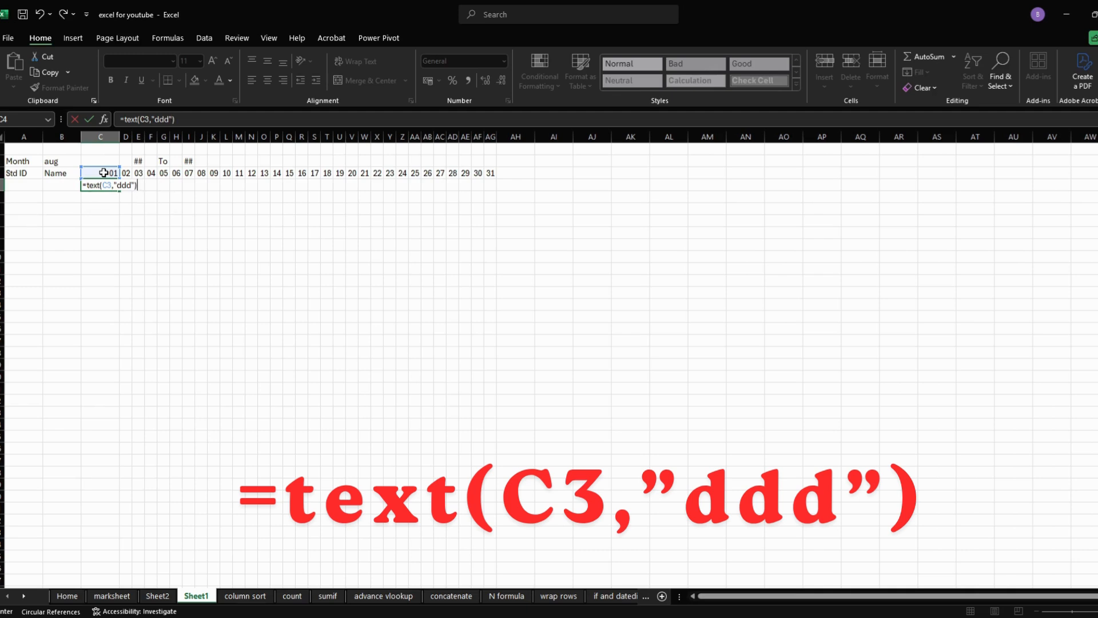
key(Return)
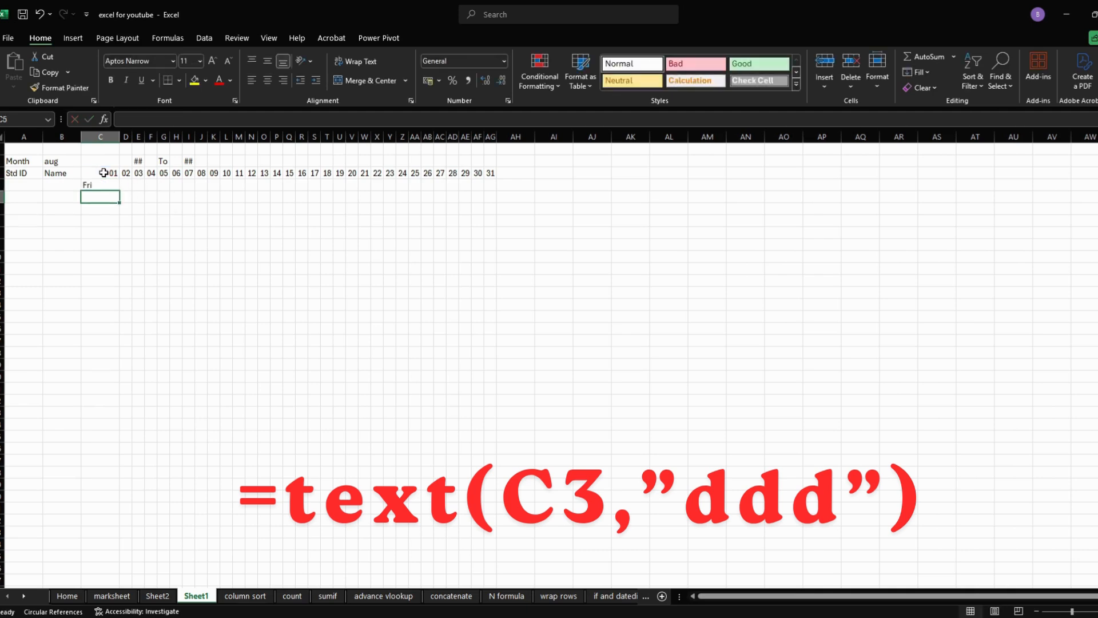
- Fill the weekday formula from C4 across to AG4 and rotate the weekday names upward
click(105, 185)
drag(119, 191, 494, 207)
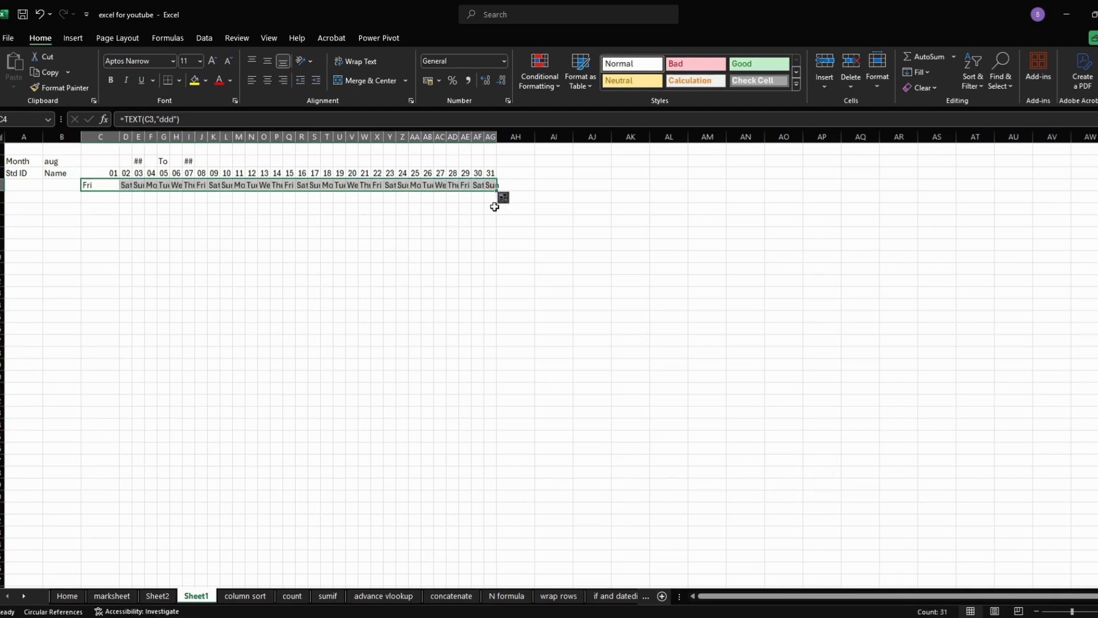
click(309, 60)
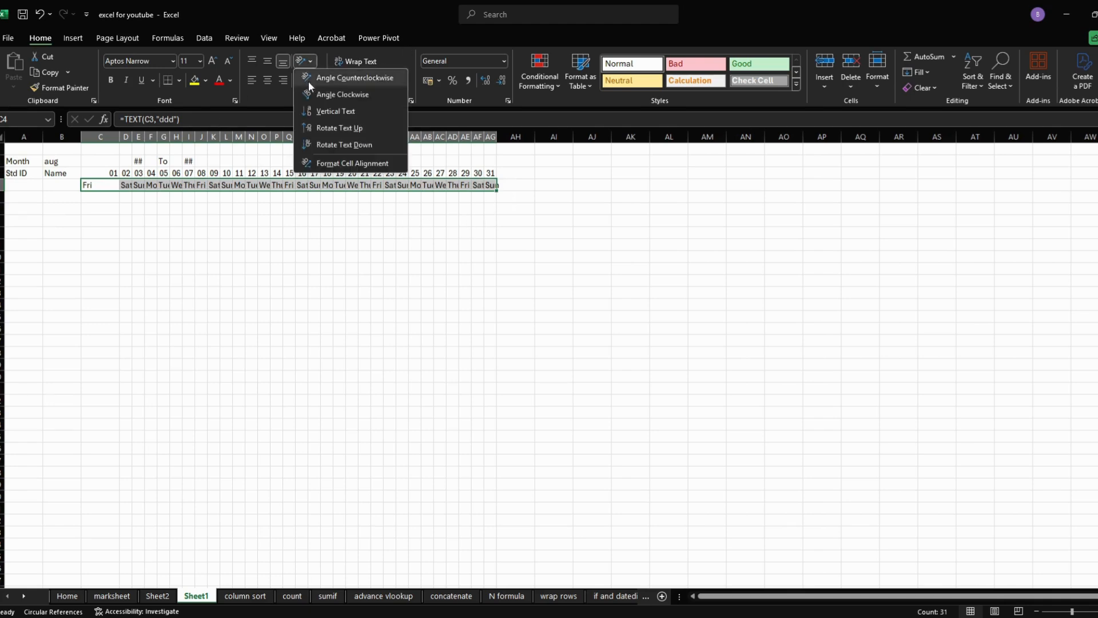
click(320, 127)
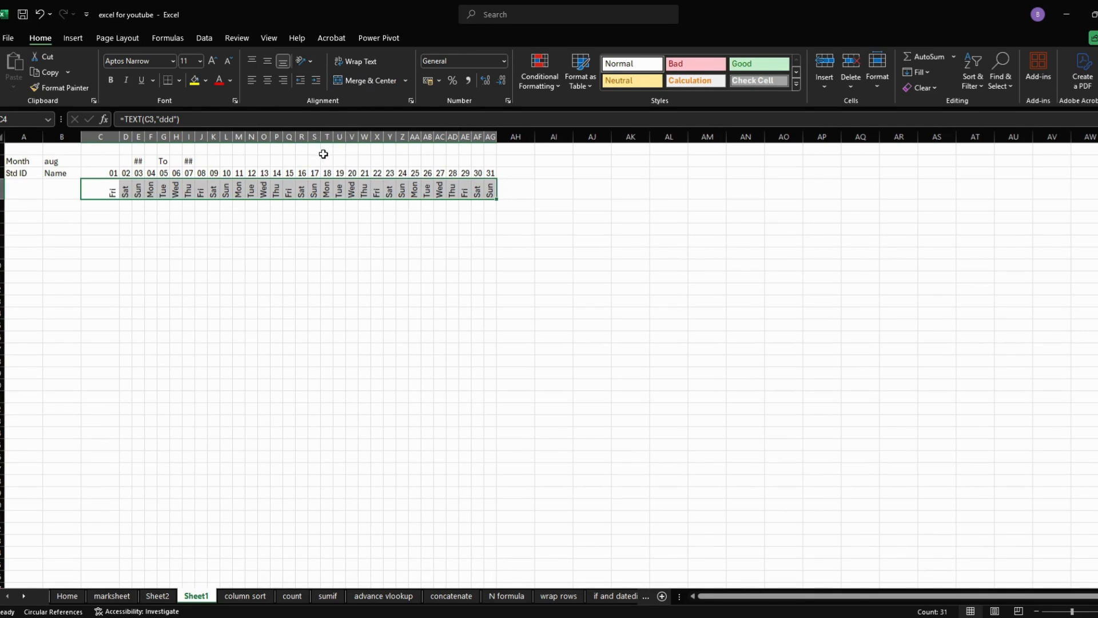
- Merge and center the start date across D2:F2 and the end date across I2:L2
click(134, 161)
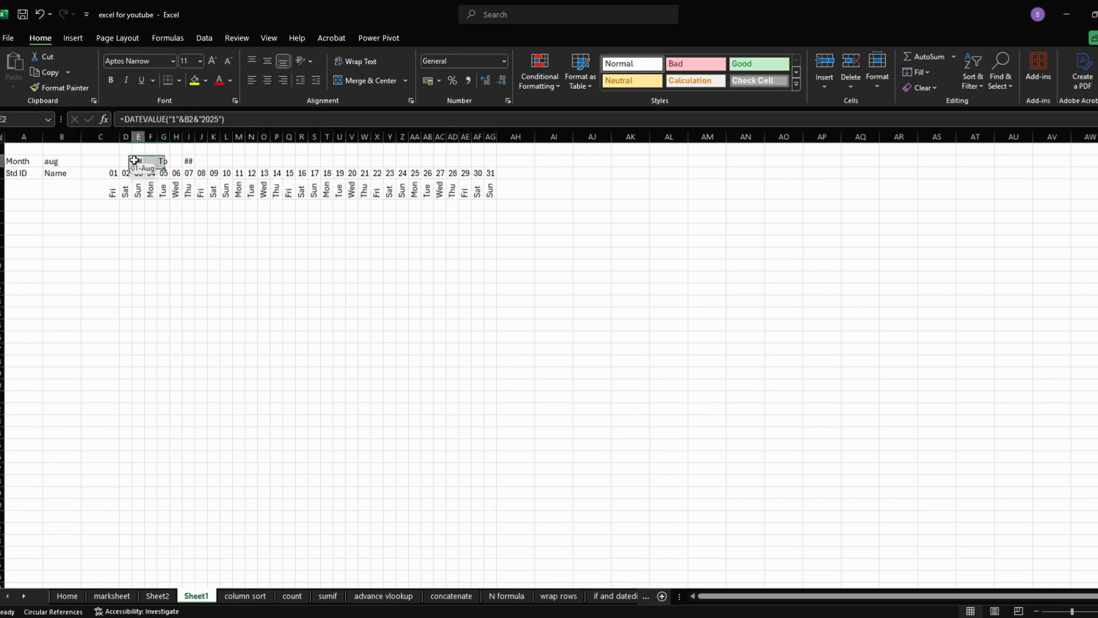
drag(134, 161, 127, 162)
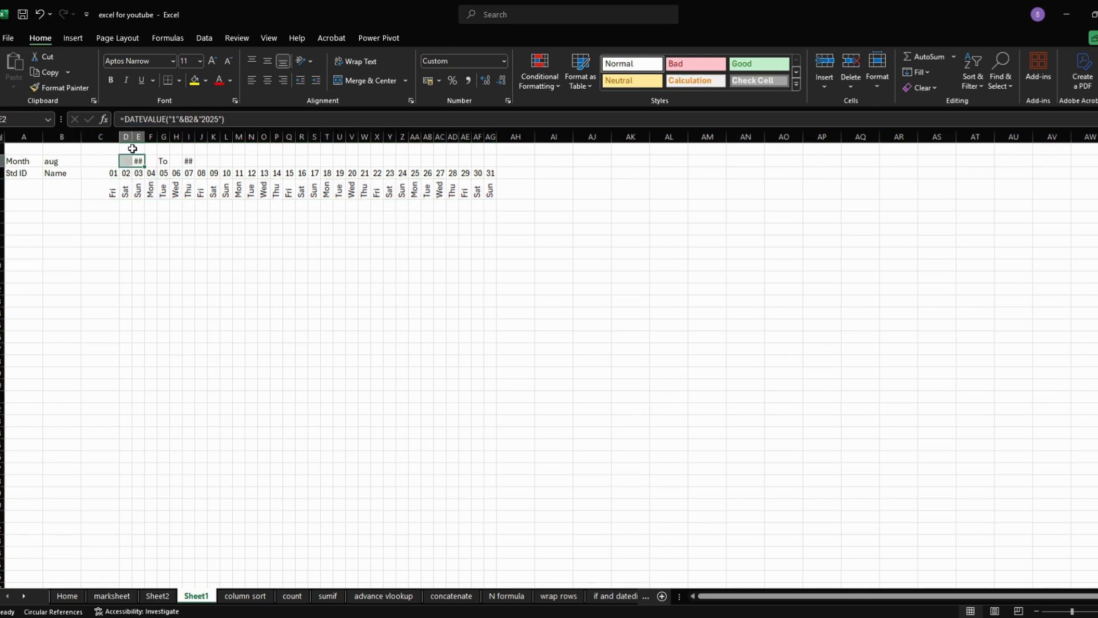
click(355, 84)
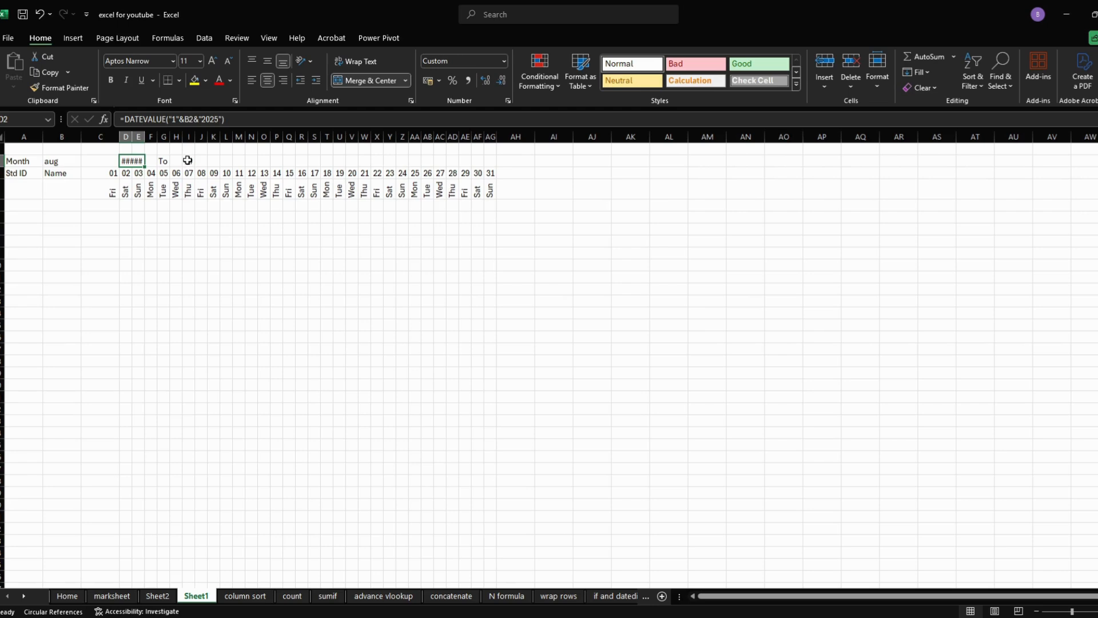
drag(187, 160, 226, 161)
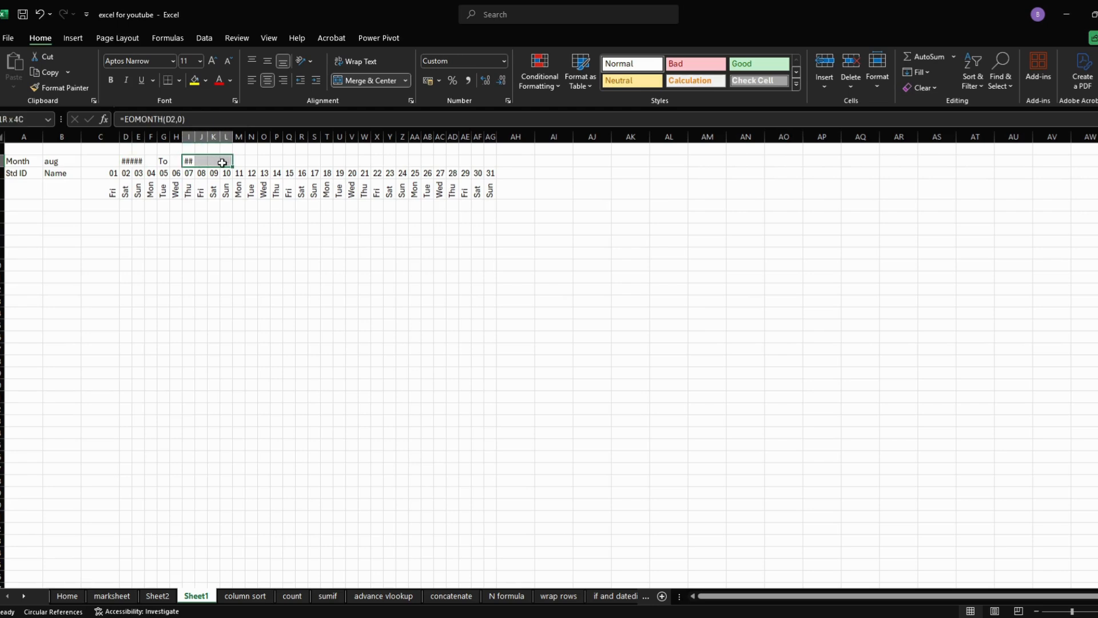
click(345, 84)
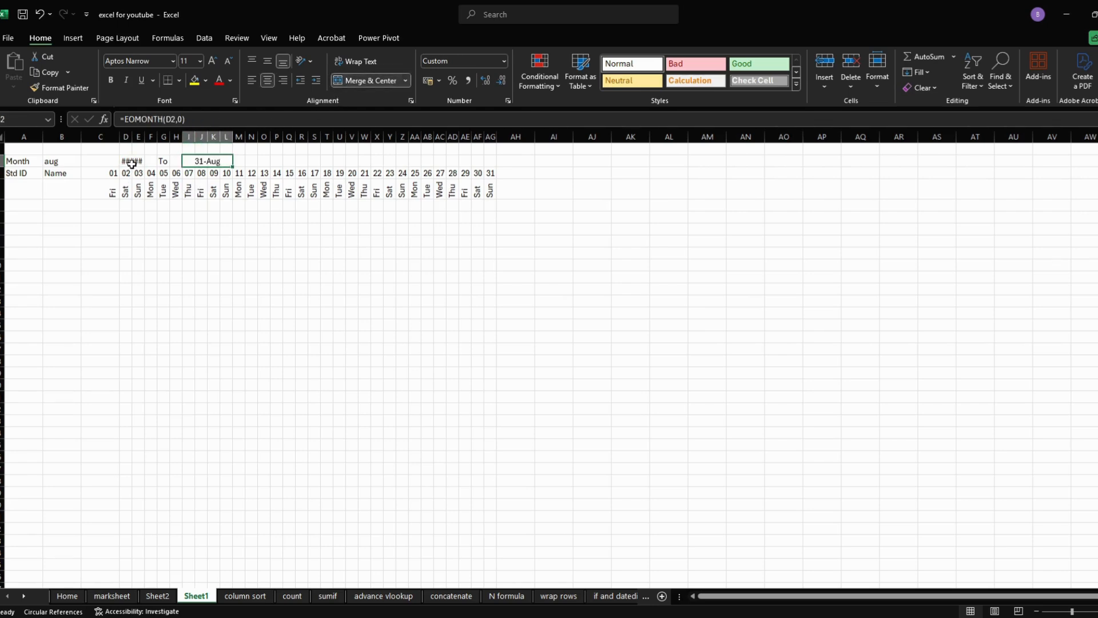
drag(132, 164, 151, 162)
click(351, 81)
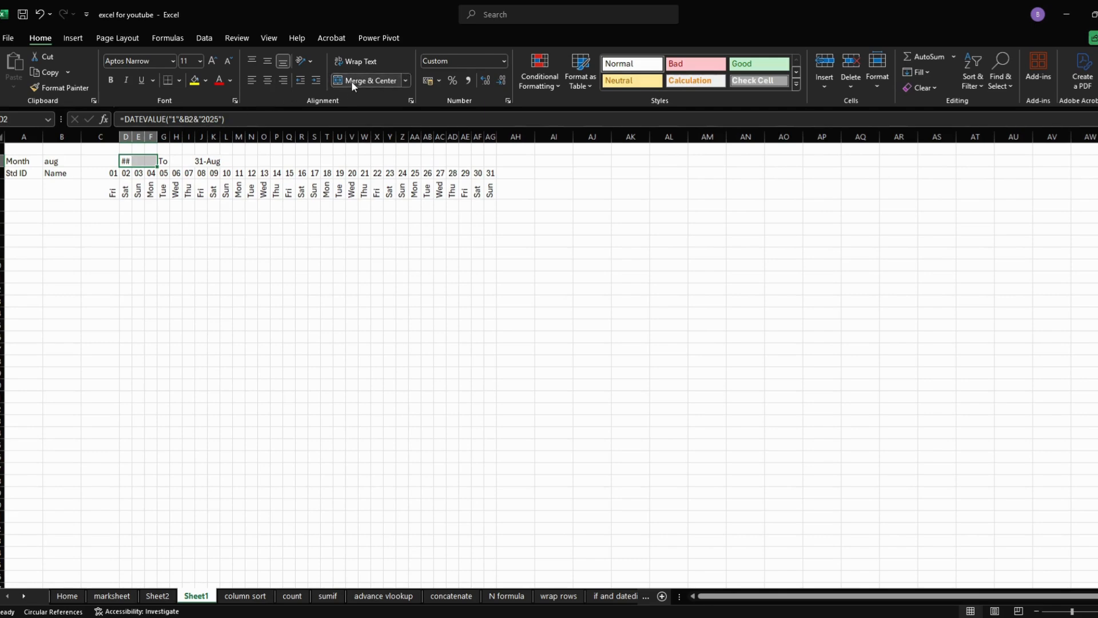
- Move the date range along row 2, with the start date in K2:M2, To in O2 and the end date in Q2:T2
click(169, 164)
drag(170, 163, 175, 160)
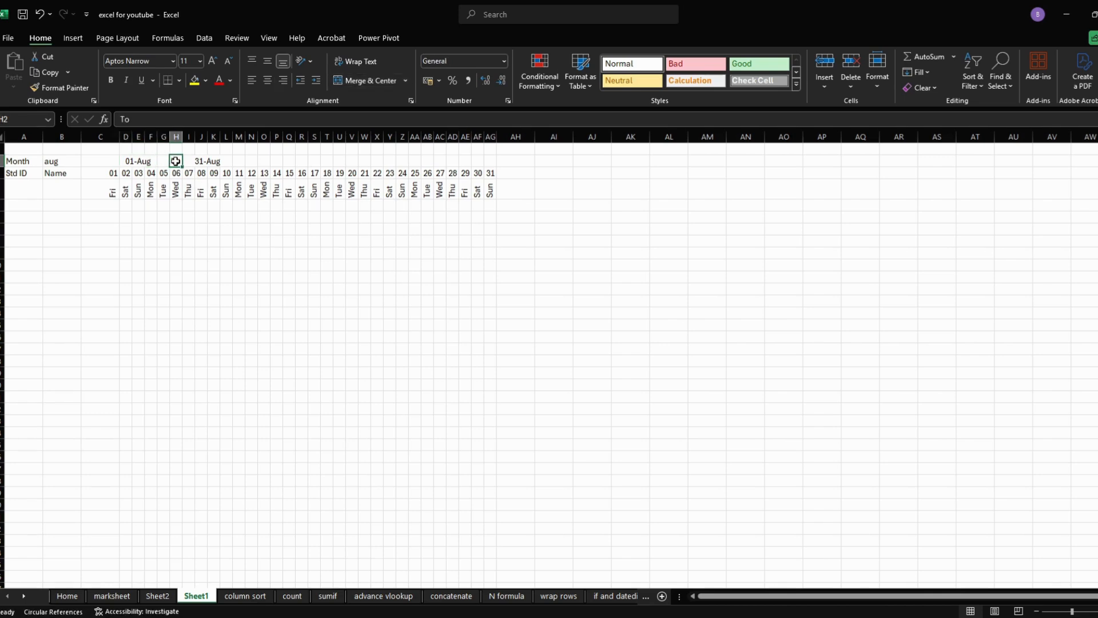
click(205, 160)
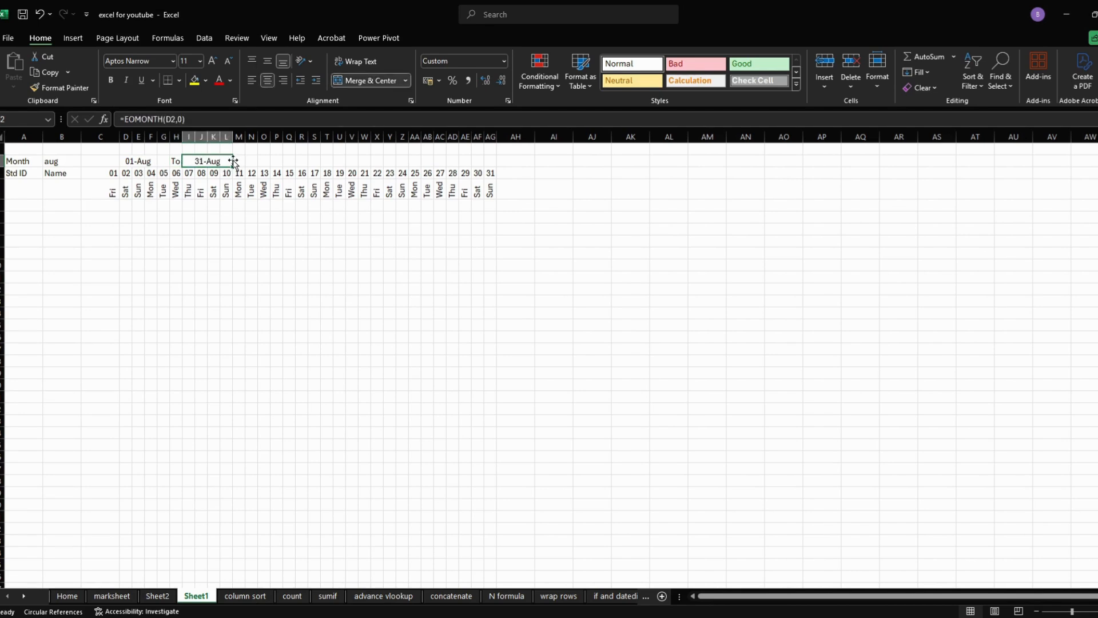
drag(233, 162, 333, 162)
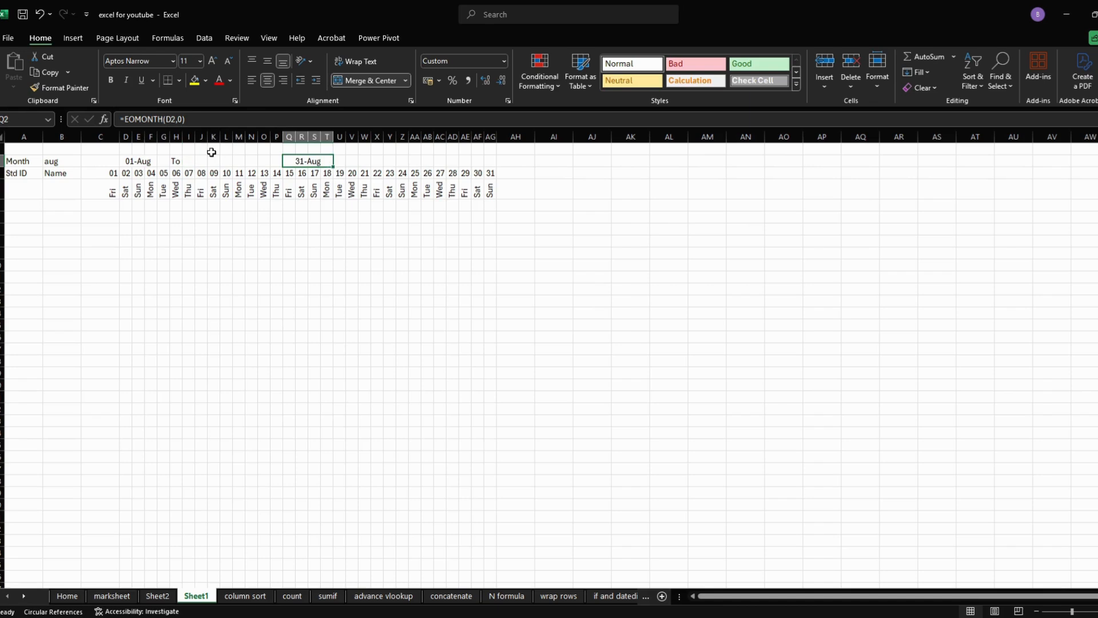
click(176, 160)
drag(176, 166, 246, 158)
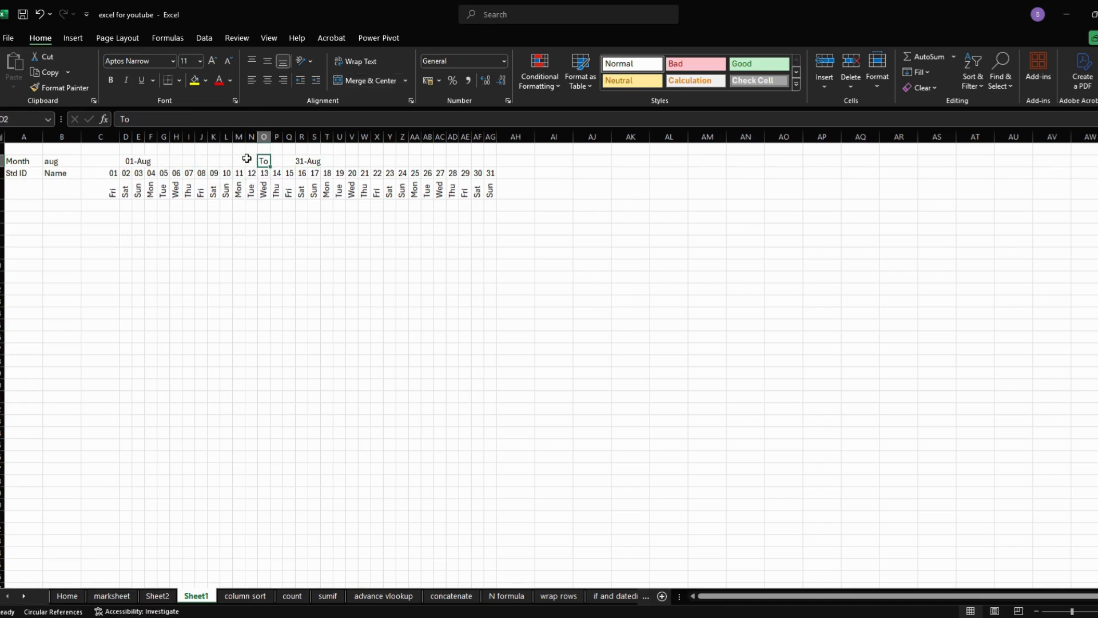
click(150, 162)
drag(155, 167, 233, 165)
click(201, 206)
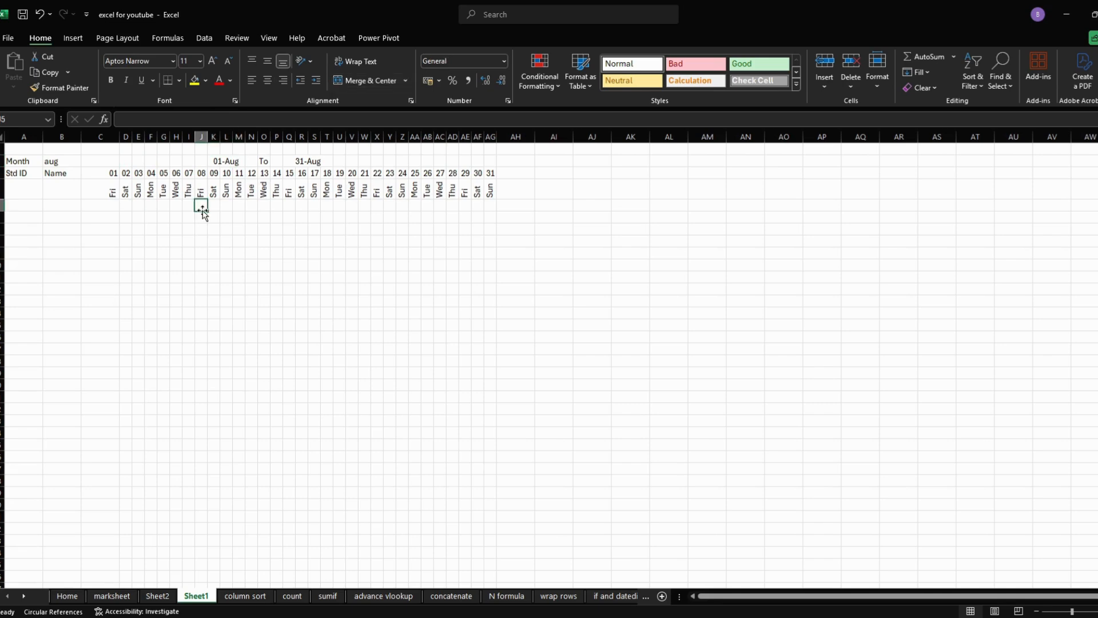
- Try the month drop-down in B2 with jan and apr, and leave it set to jun
click(68, 163)
click(87, 165)
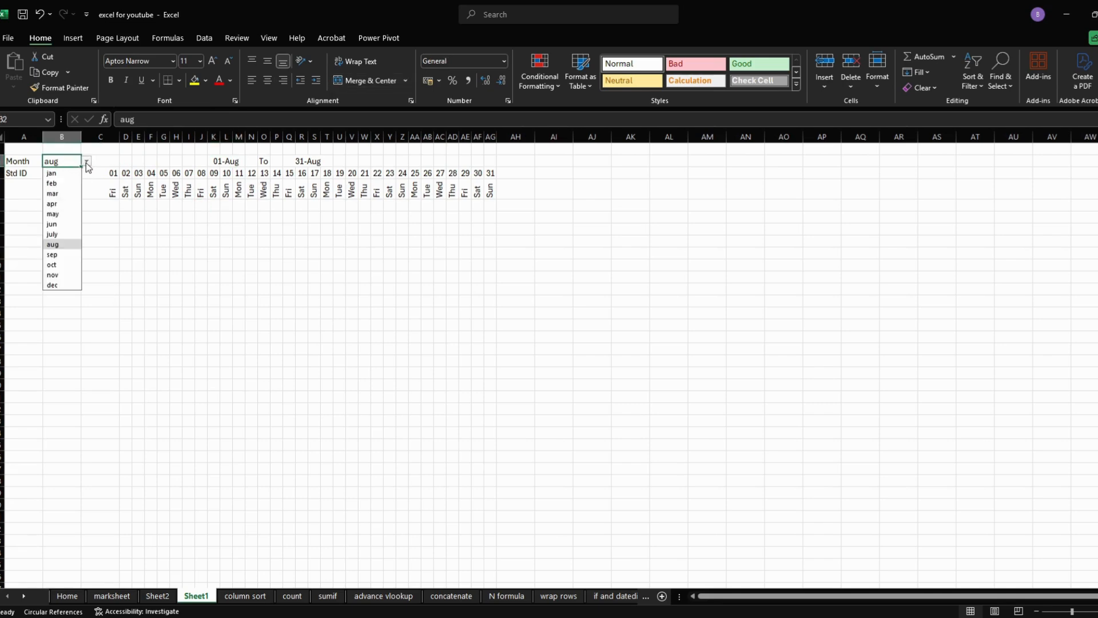
click(70, 175)
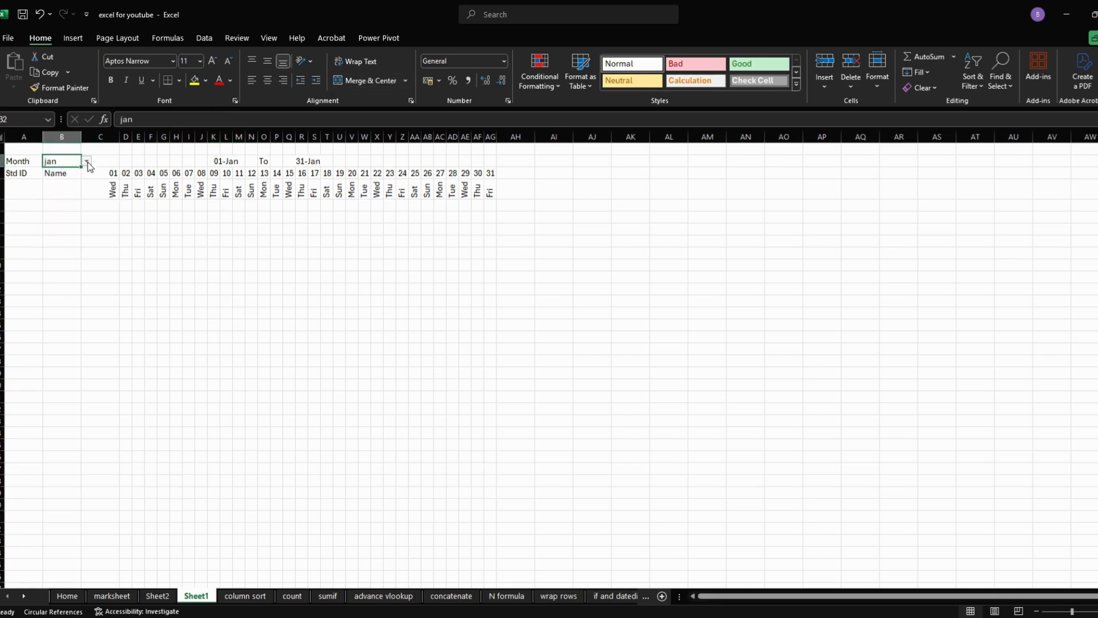
click(88, 162)
click(67, 207)
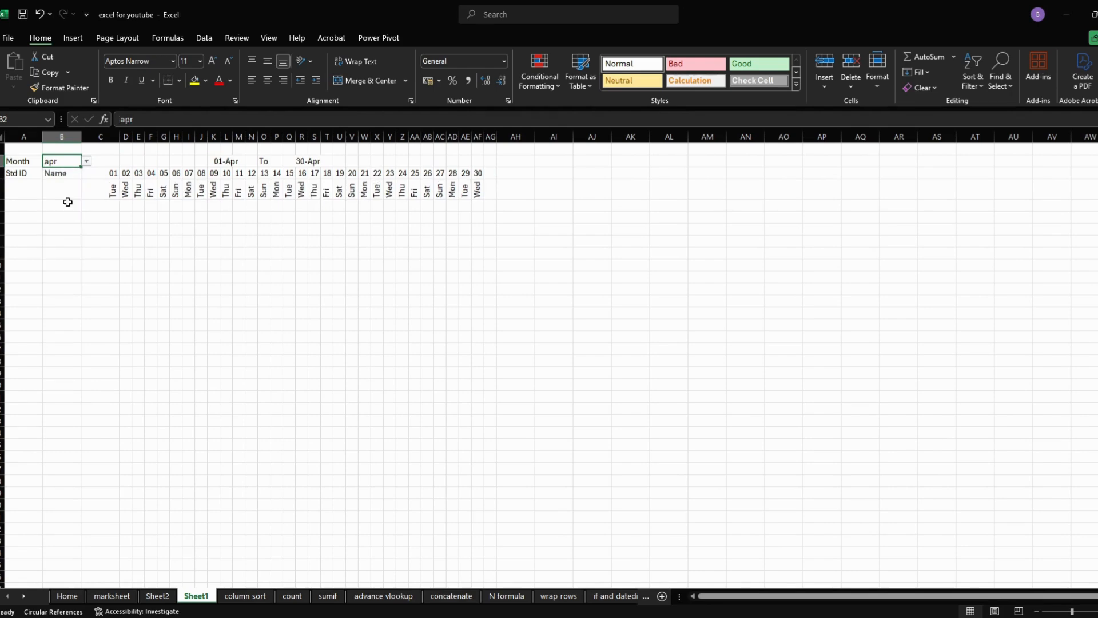
click(87, 163)
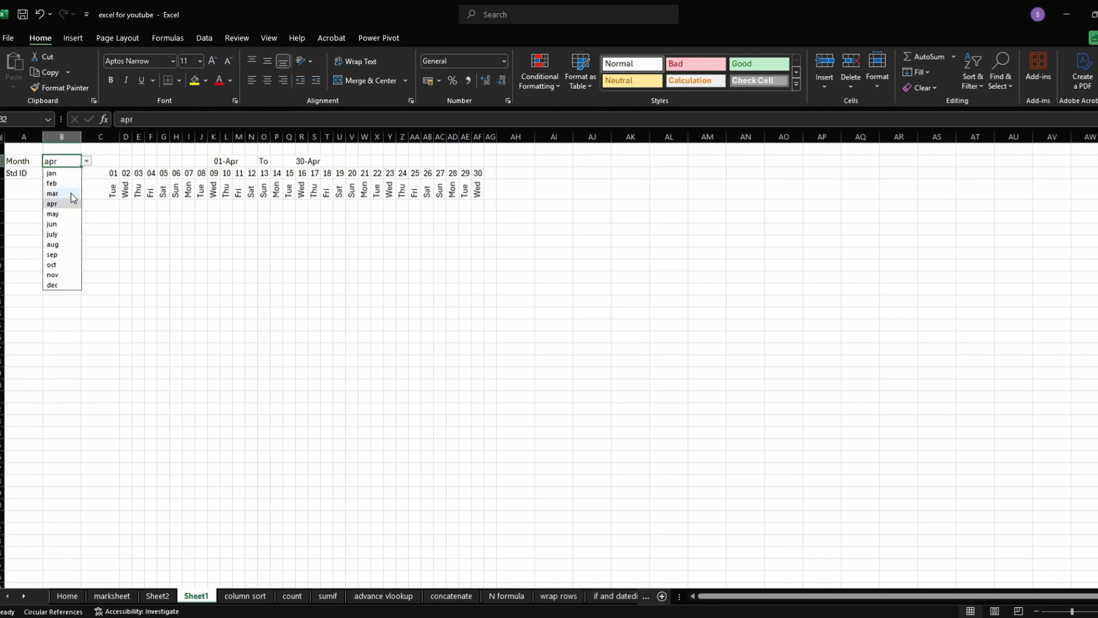
click(60, 222)
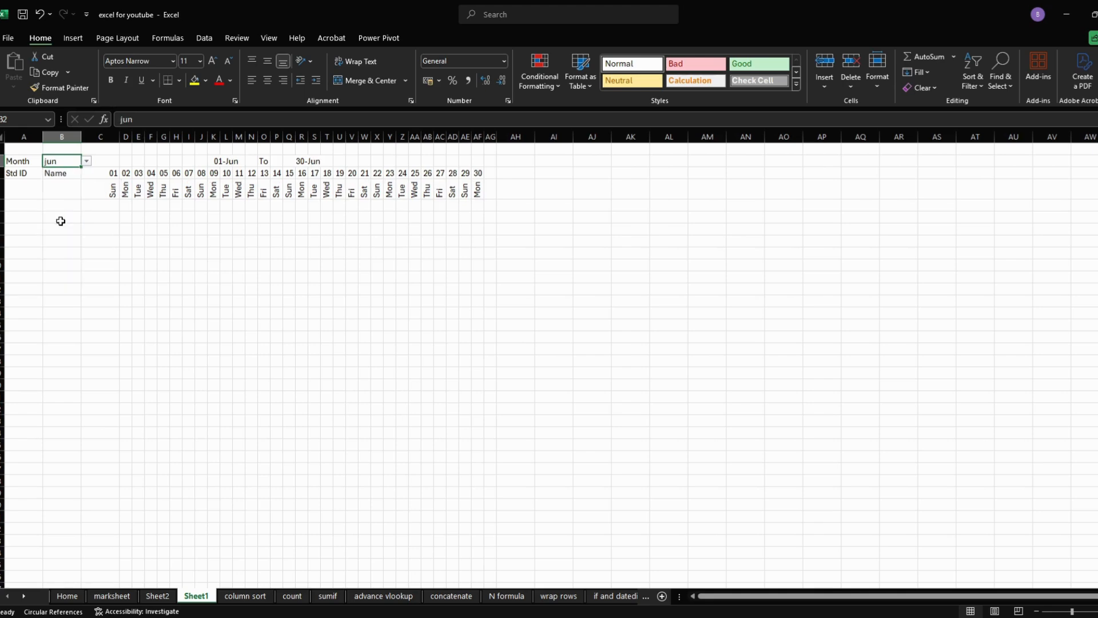
- AutoFit the width of column C to its day number and weekday
click(1078, 611)
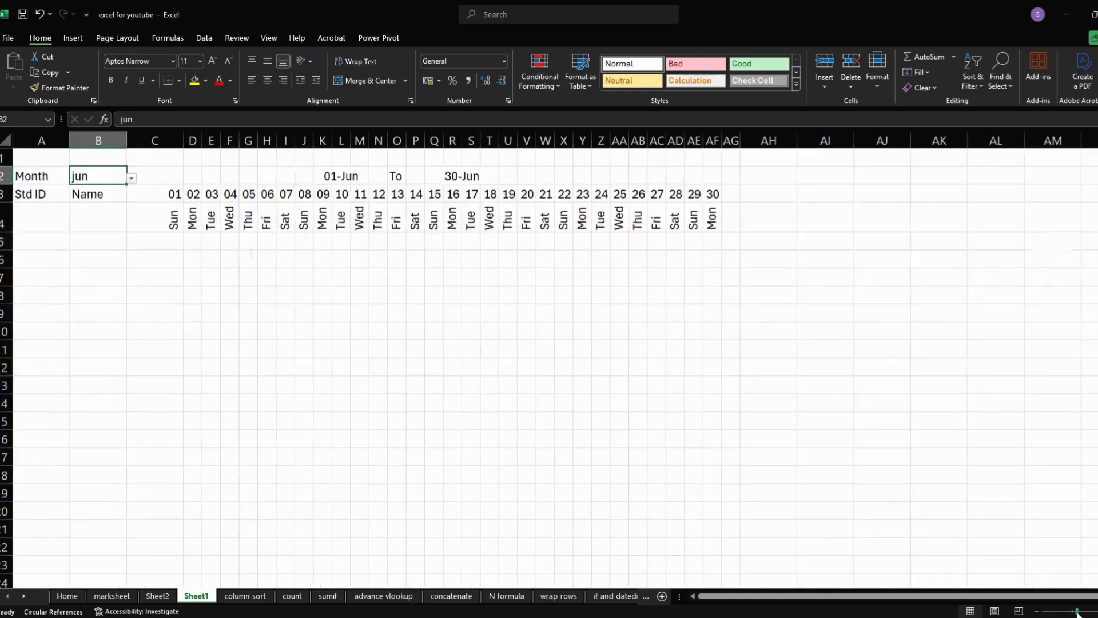
click(1084, 612)
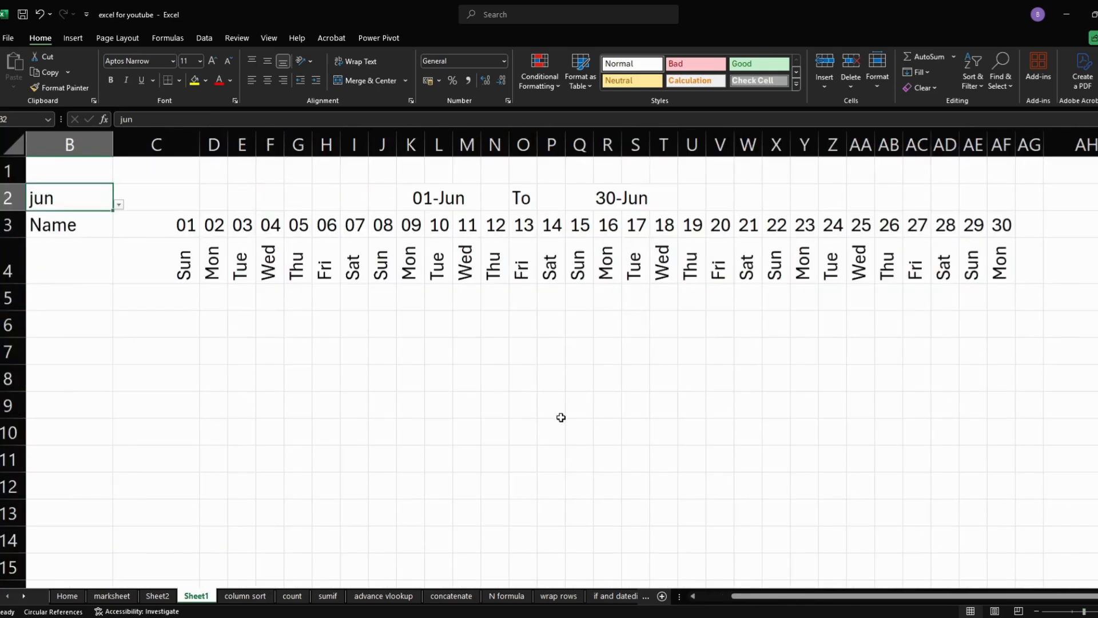
click(157, 172)
click(165, 148)
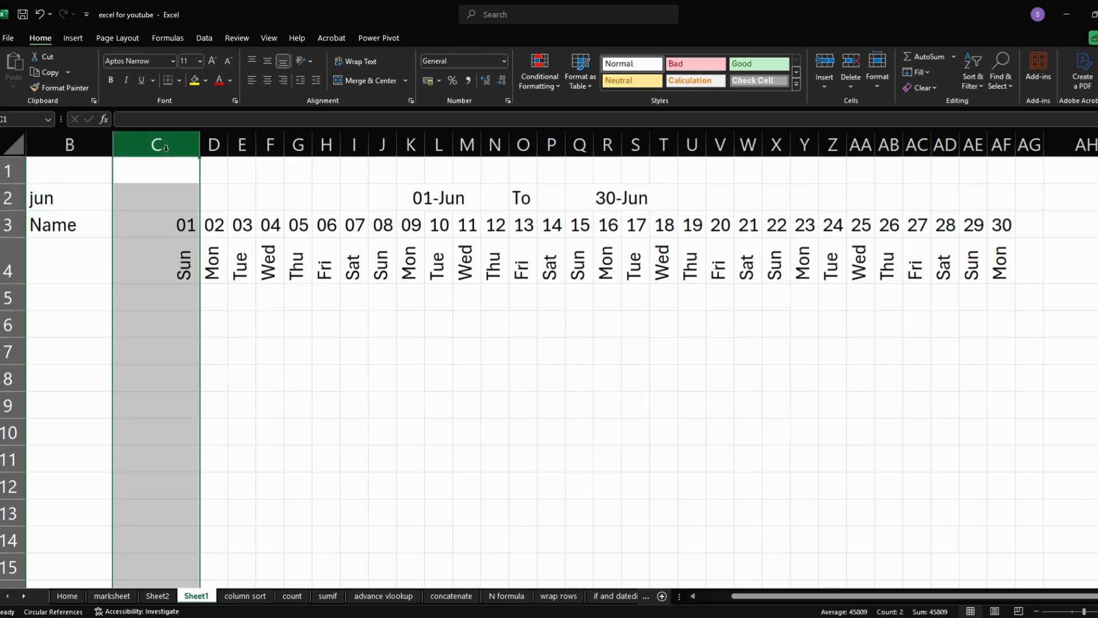
click(880, 87)
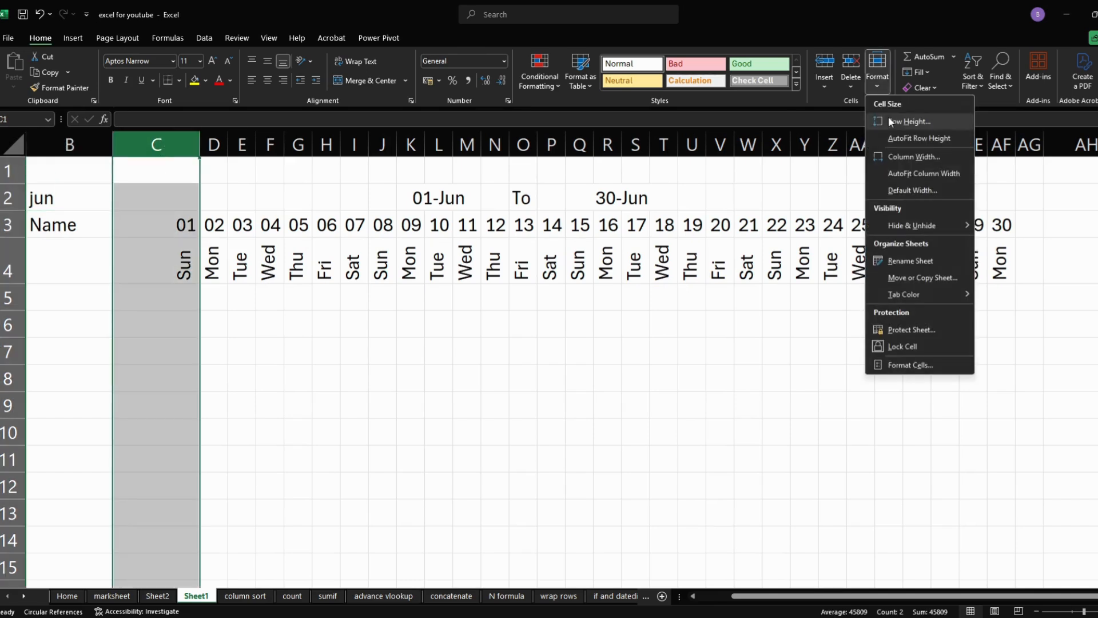
click(895, 175)
click(245, 341)
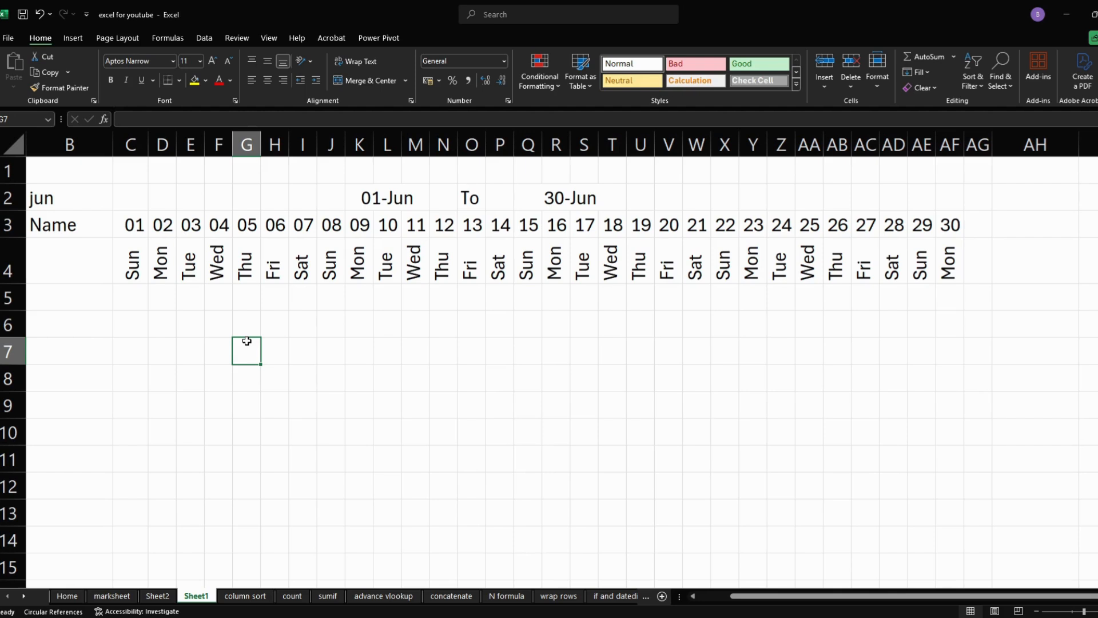
- Merge and center the Std ID header across A3:A4 and the Name header across B3:B4
drag(752, 598, 709, 609)
click(133, 272)
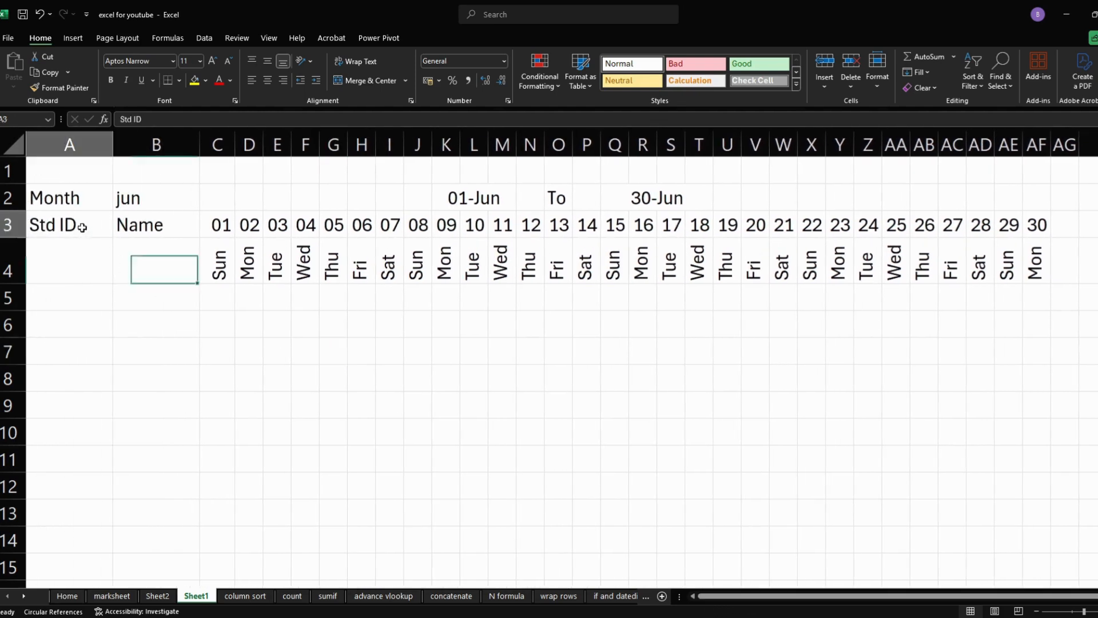
drag(88, 195, 75, 260)
click(373, 84)
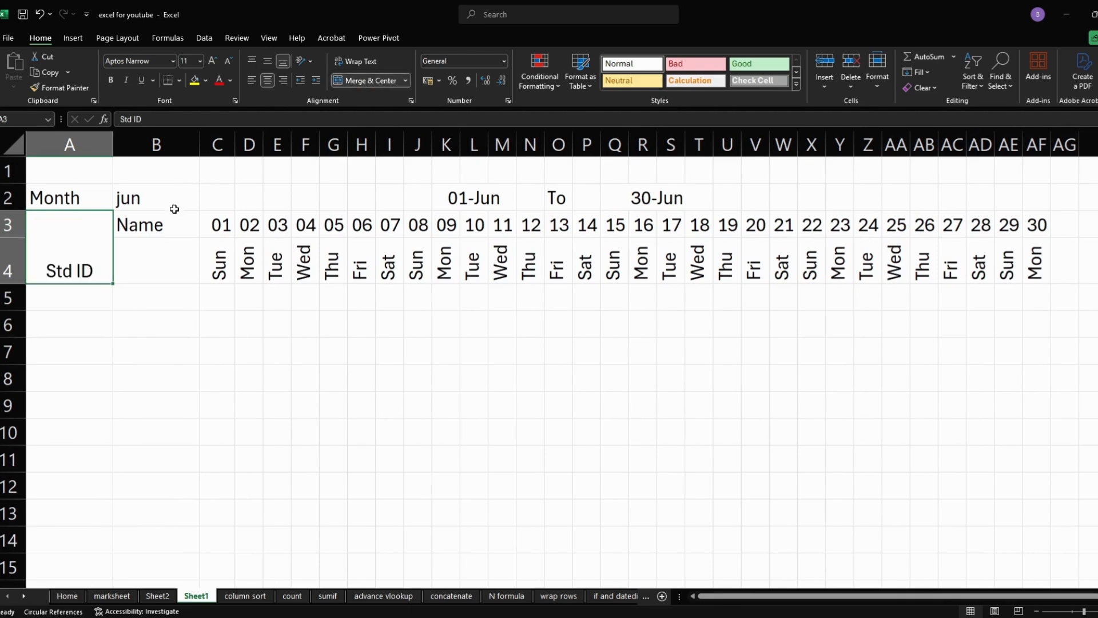
drag(169, 220, 162, 252)
click(391, 81)
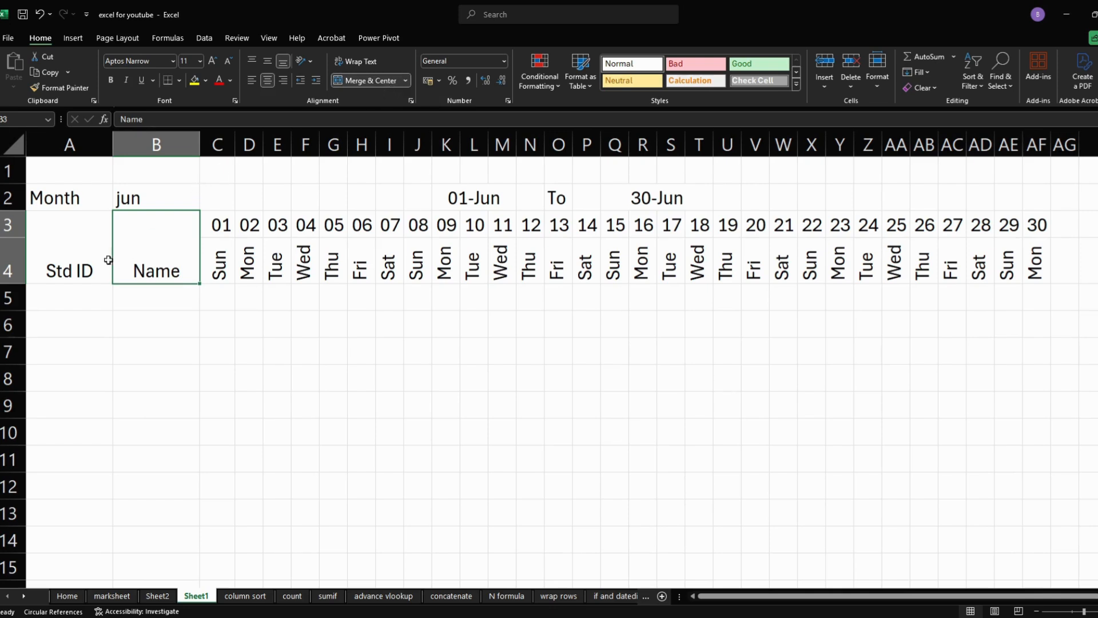
- Angle the merged Std ID and Name headers in A3:B4 counterclockwise
drag(63, 244, 134, 259)
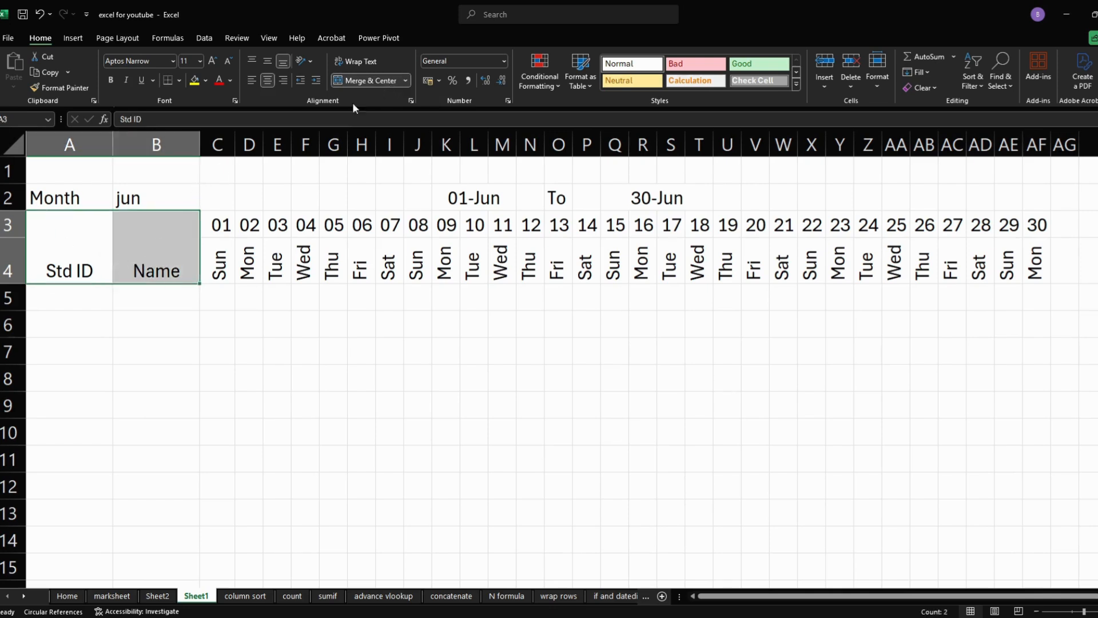
click(309, 60)
click(328, 78)
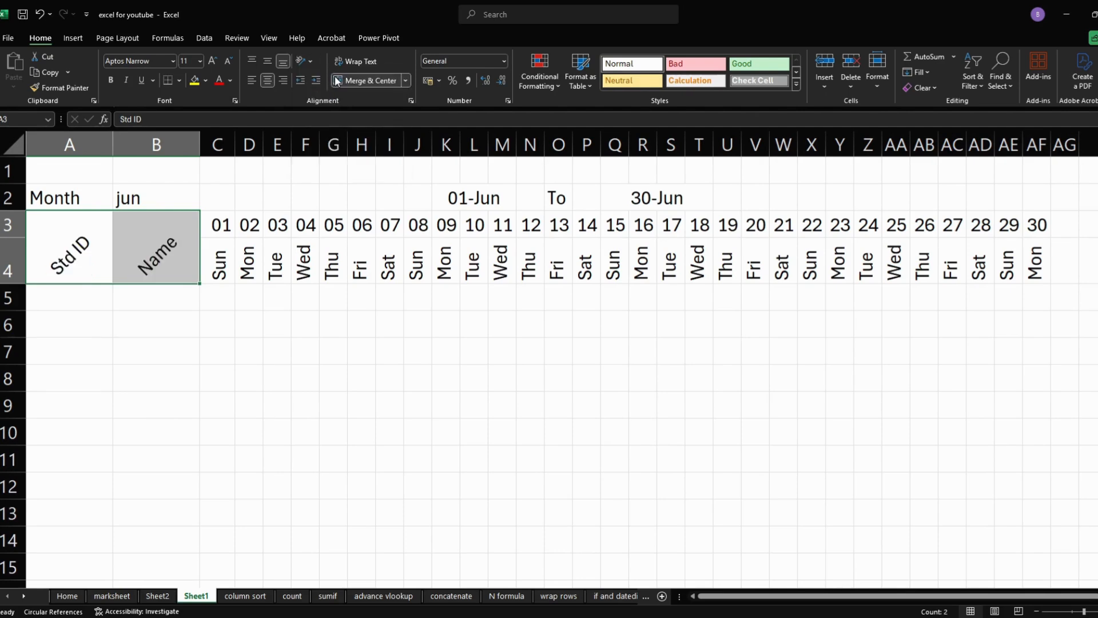
click(206, 328)
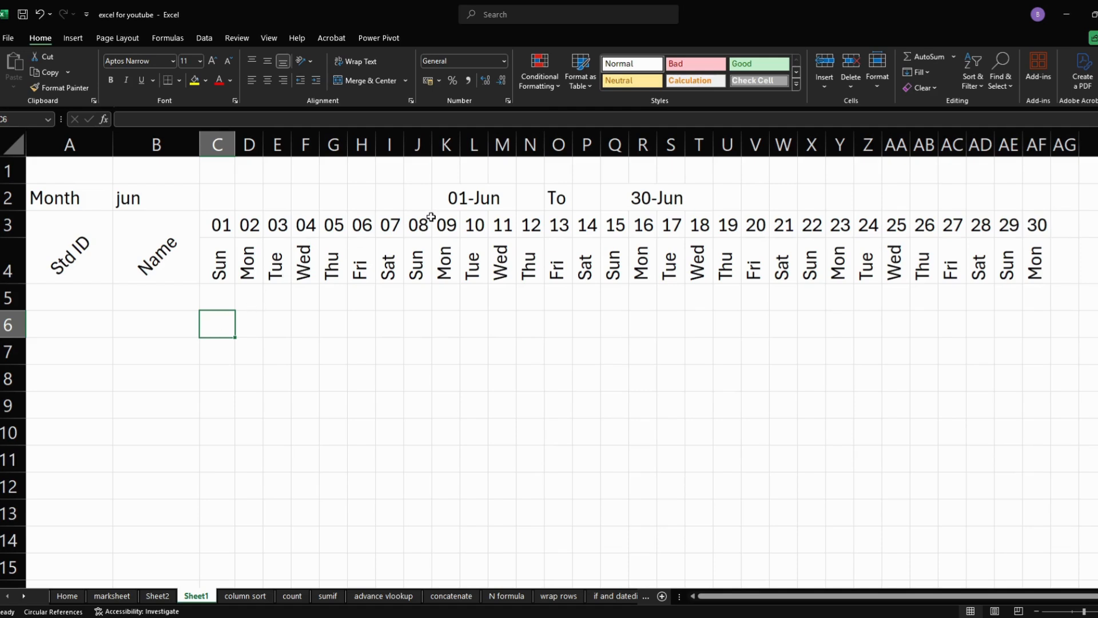
- Fill the Std ID column in A5:A14 with the sequential IDs std01 through std10
click(98, 294)
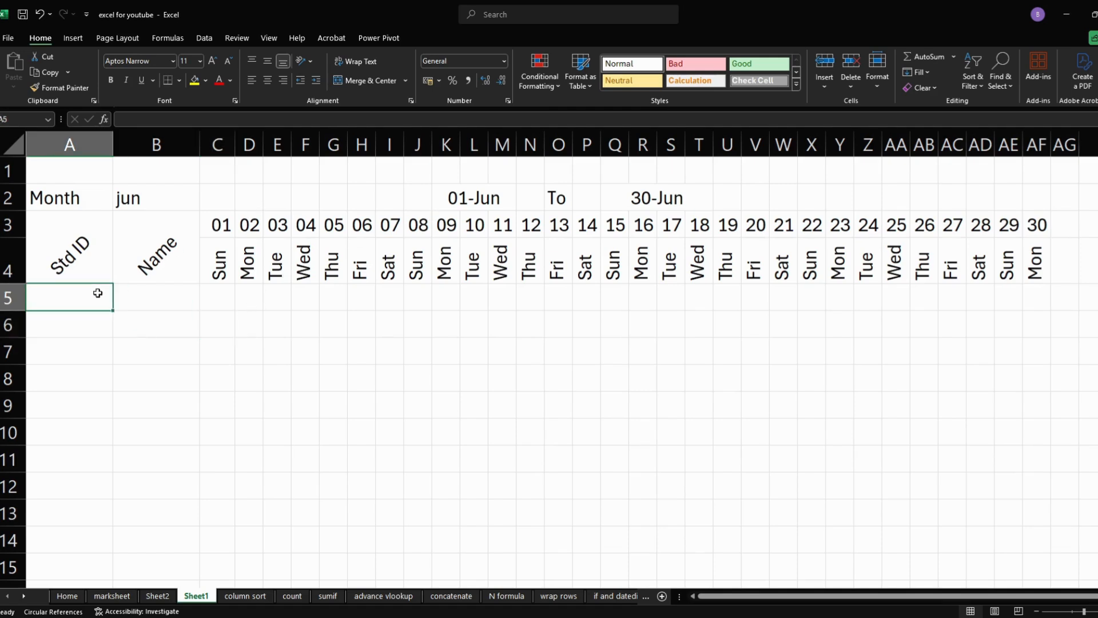
text(std )
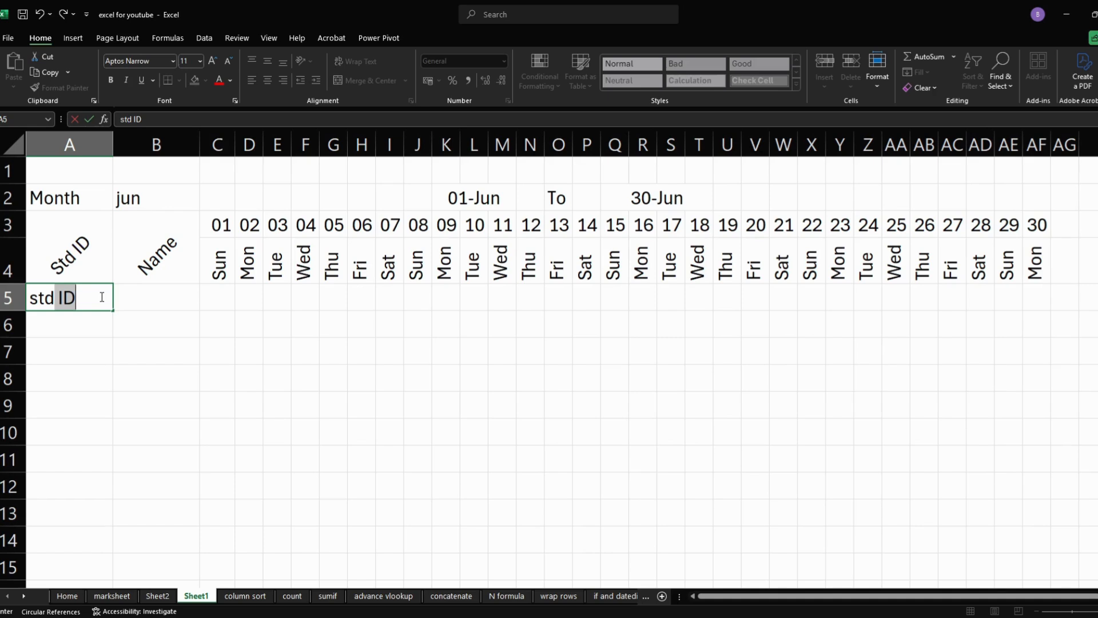
text(01)
key(Return)
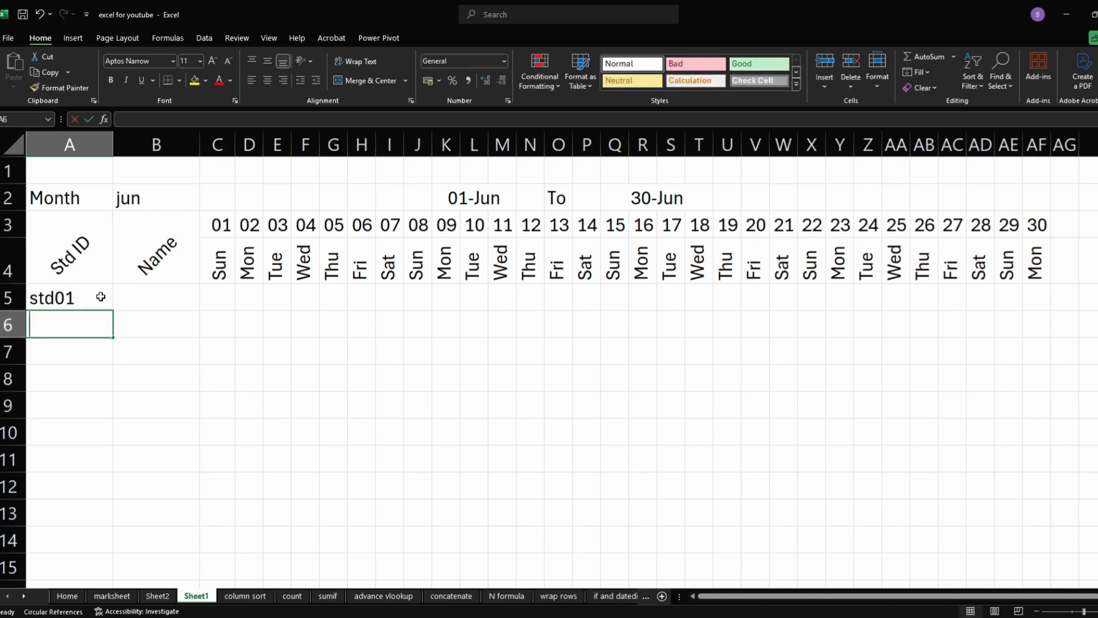
text(std02)
key(Return)
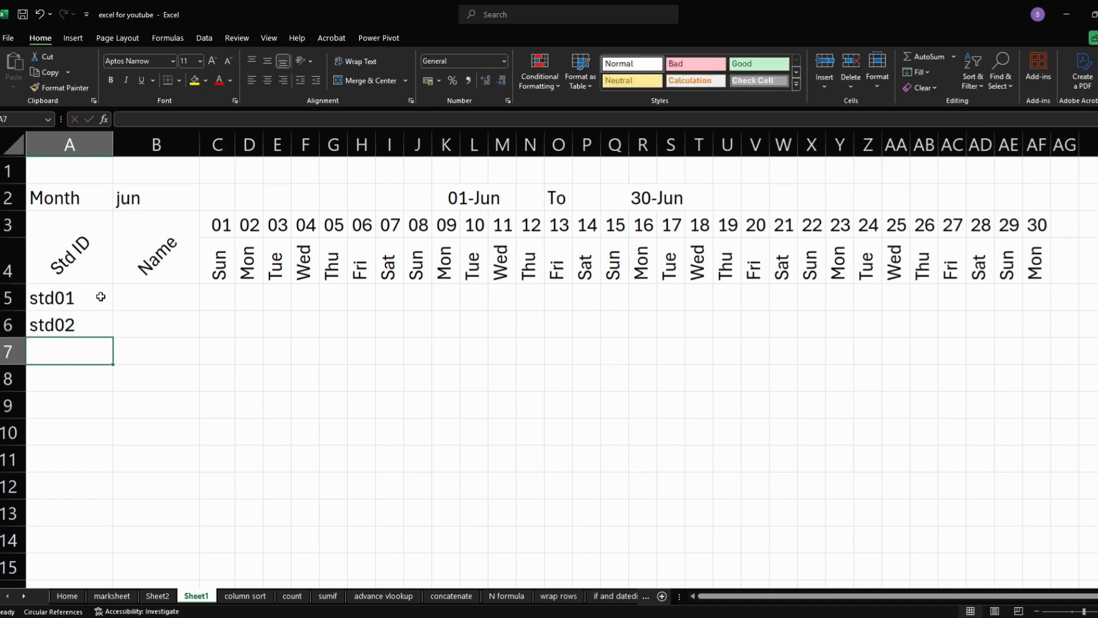
text(std)
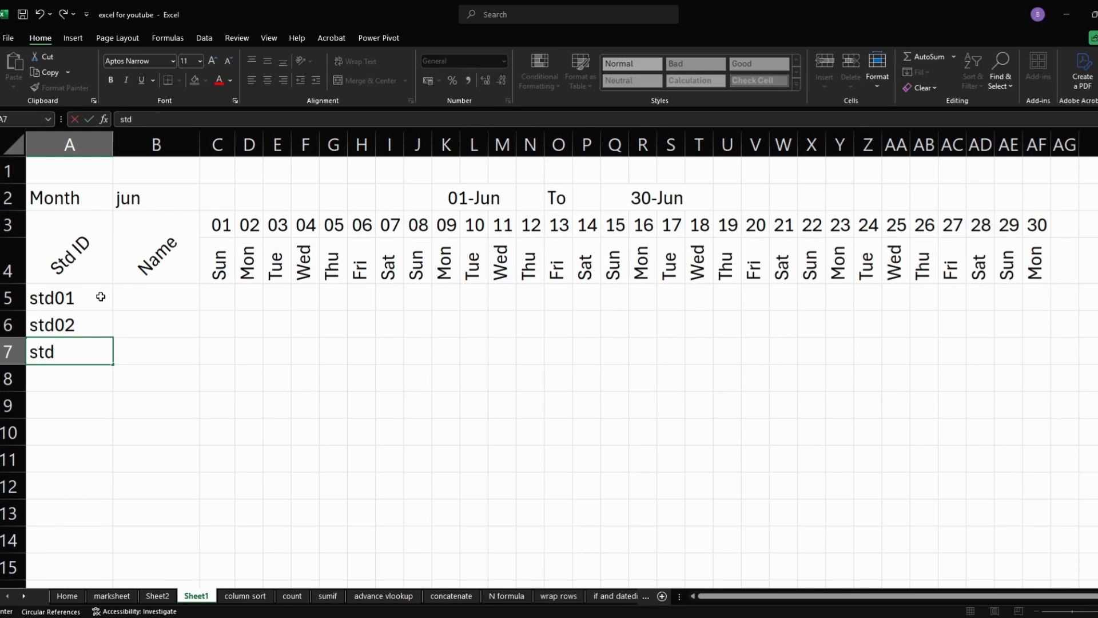
text(03)
key(Return)
text(s)
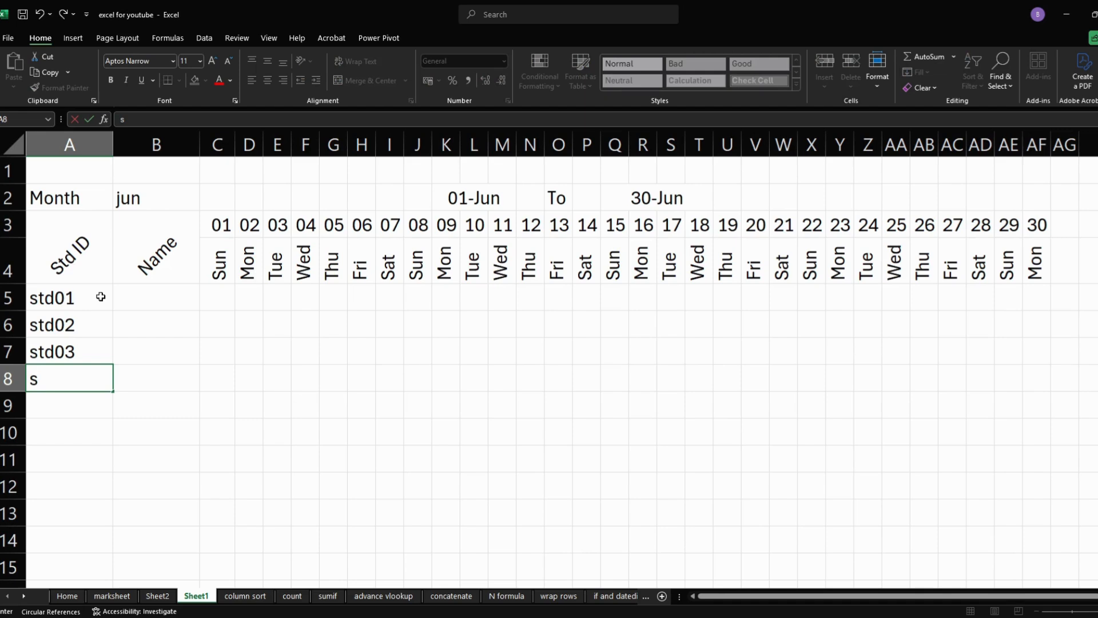
text(td04)
key(Return)
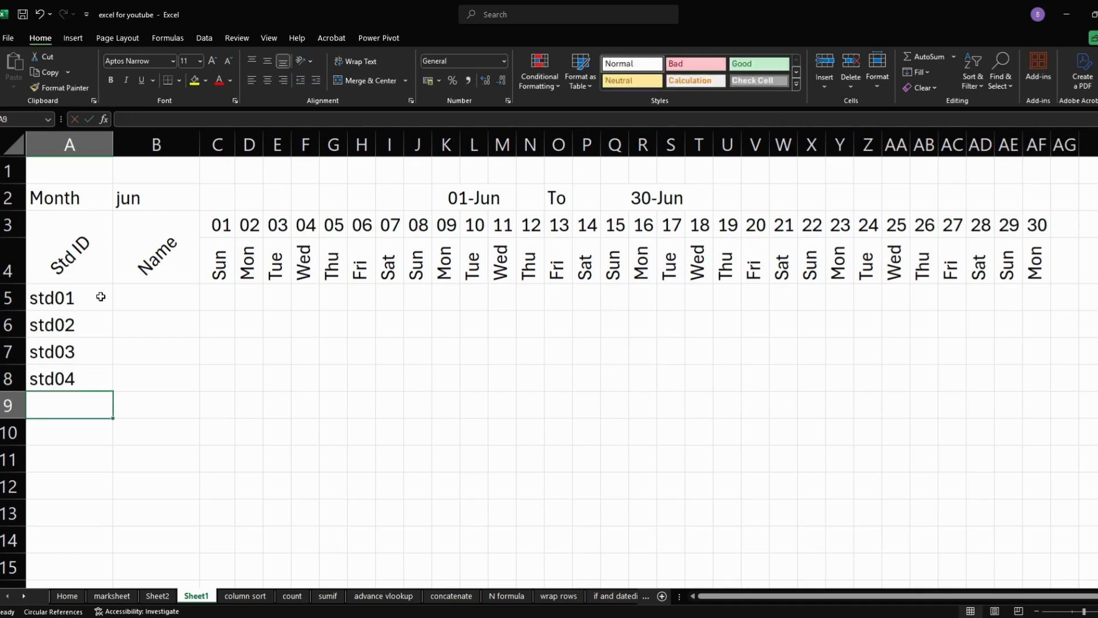
text(std05)
key(Return)
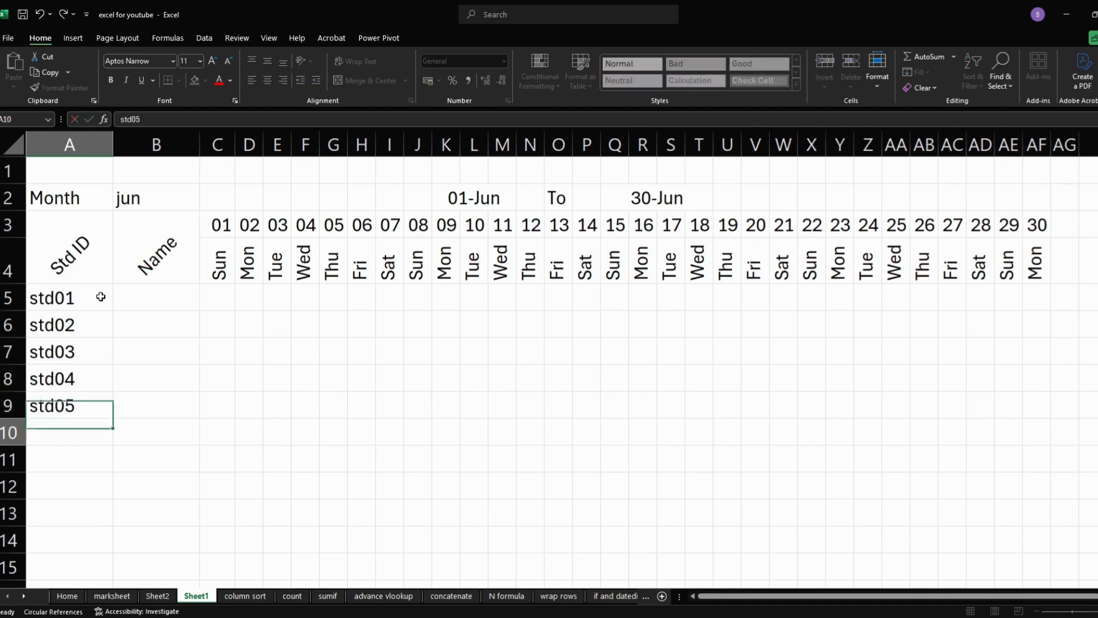
text(st)
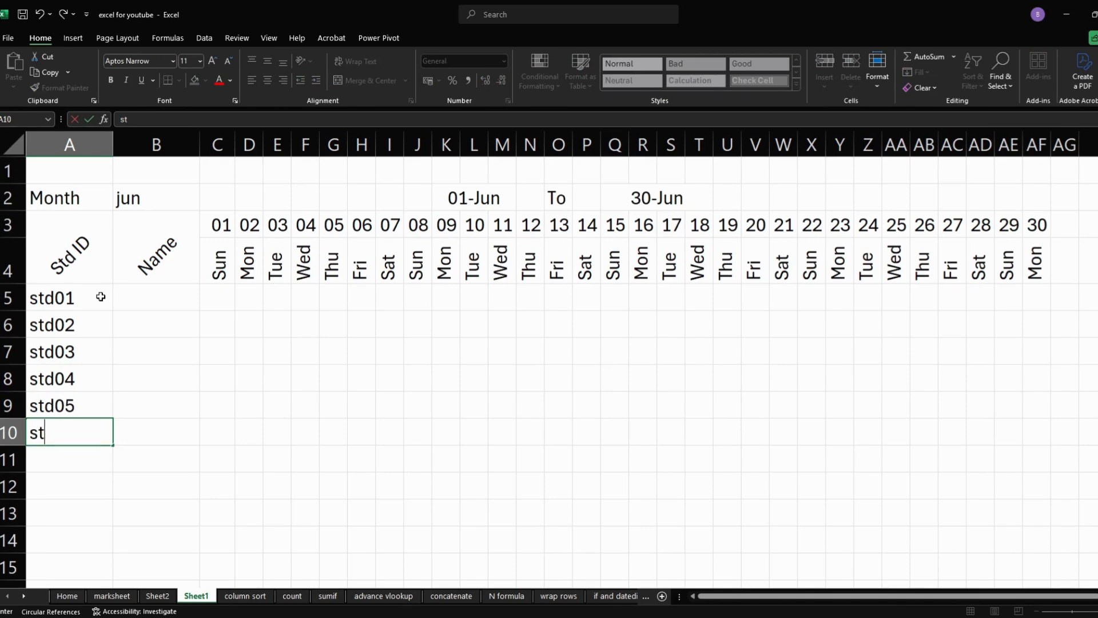
text(d06)
key(Return)
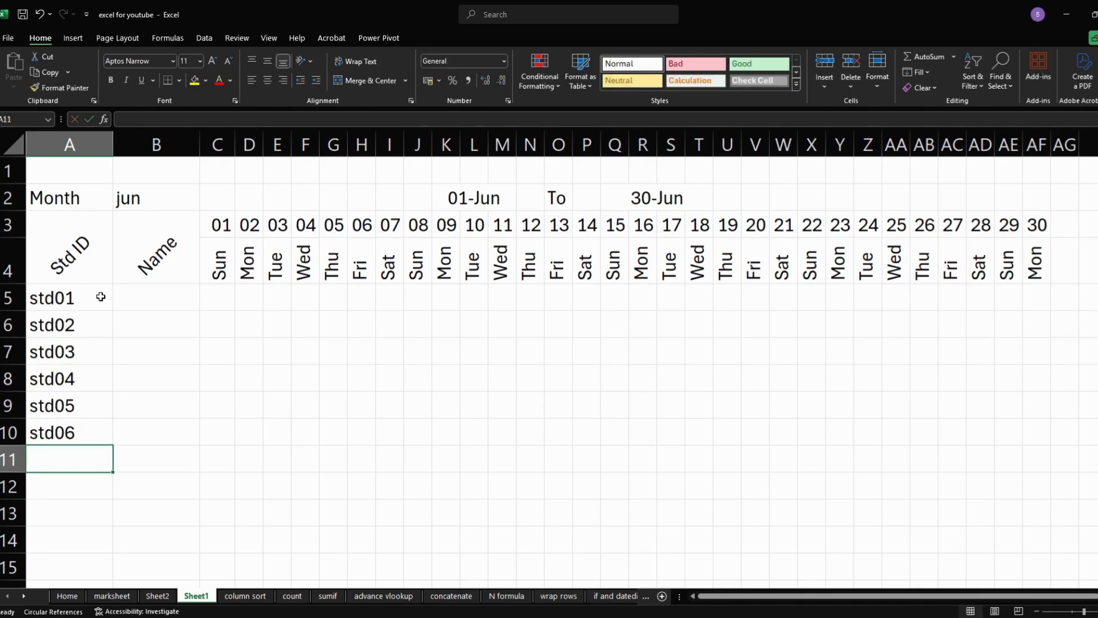
text(std07)
key(Return)
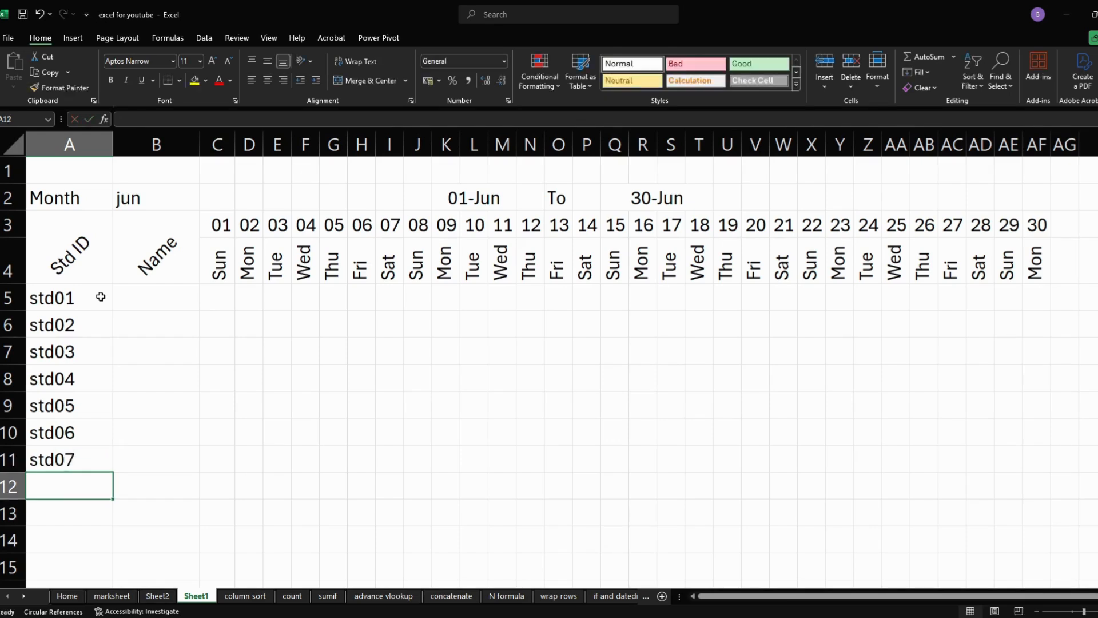
text(std08)
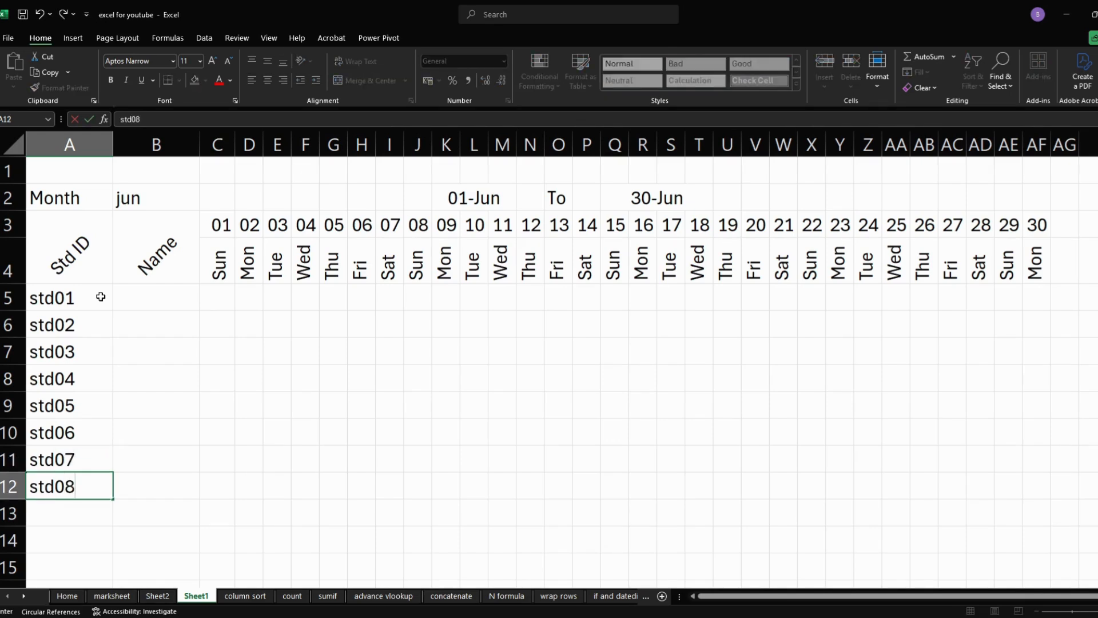
key(Return)
text(std0)
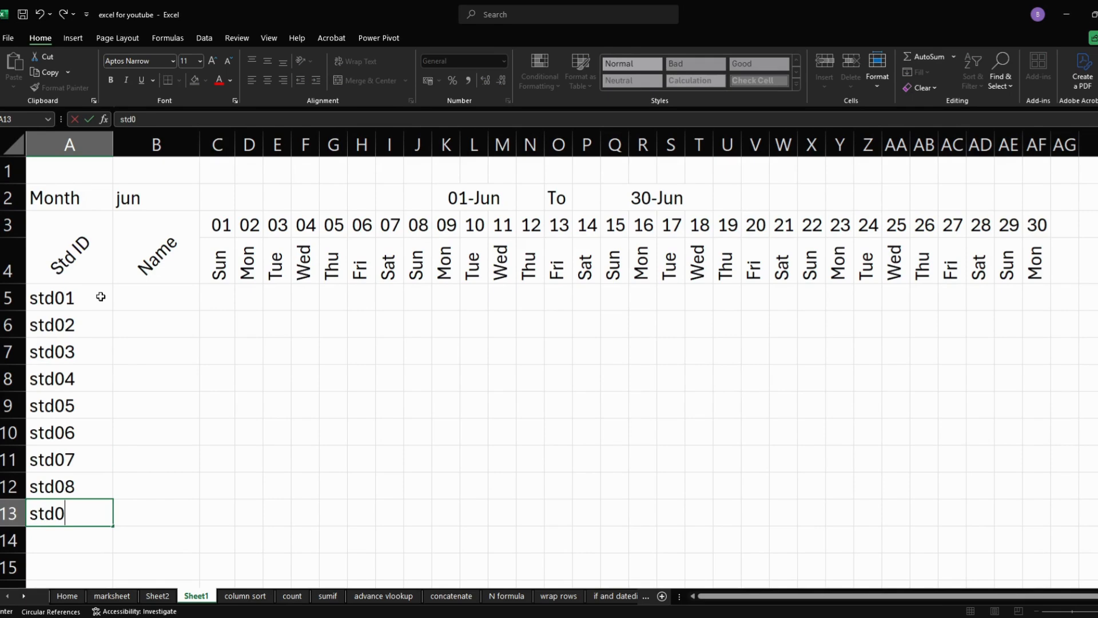
text(9)
key(Return)
text(std0)
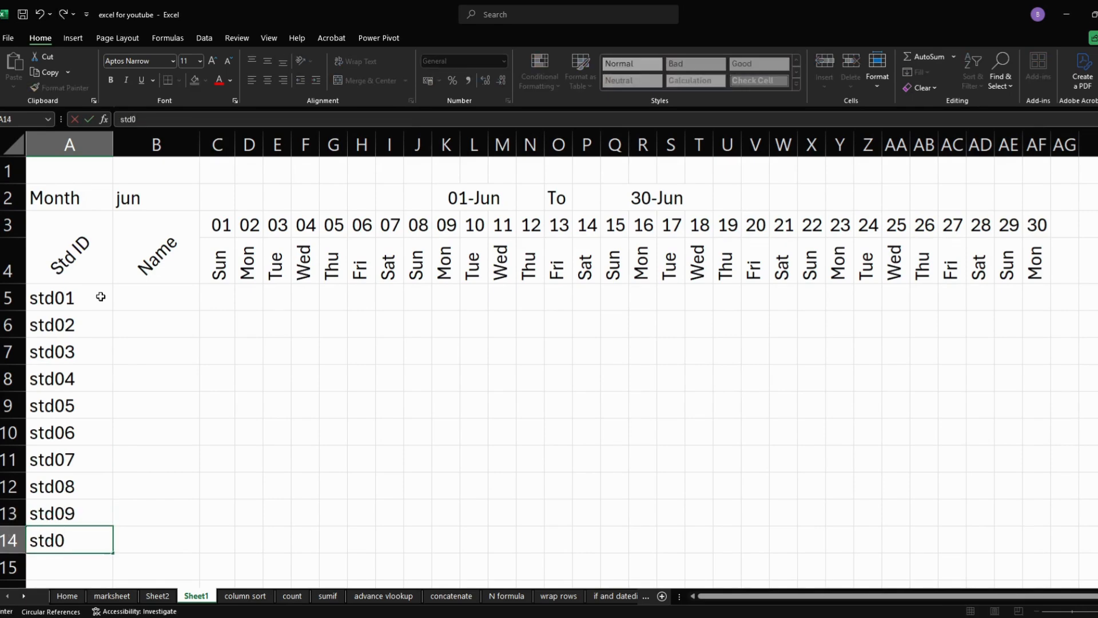
key(BackSpace)
text(10)
- Fill the Name column in B5:B14 with a lowercase student first name for each of the ten IDs
click(134, 296)
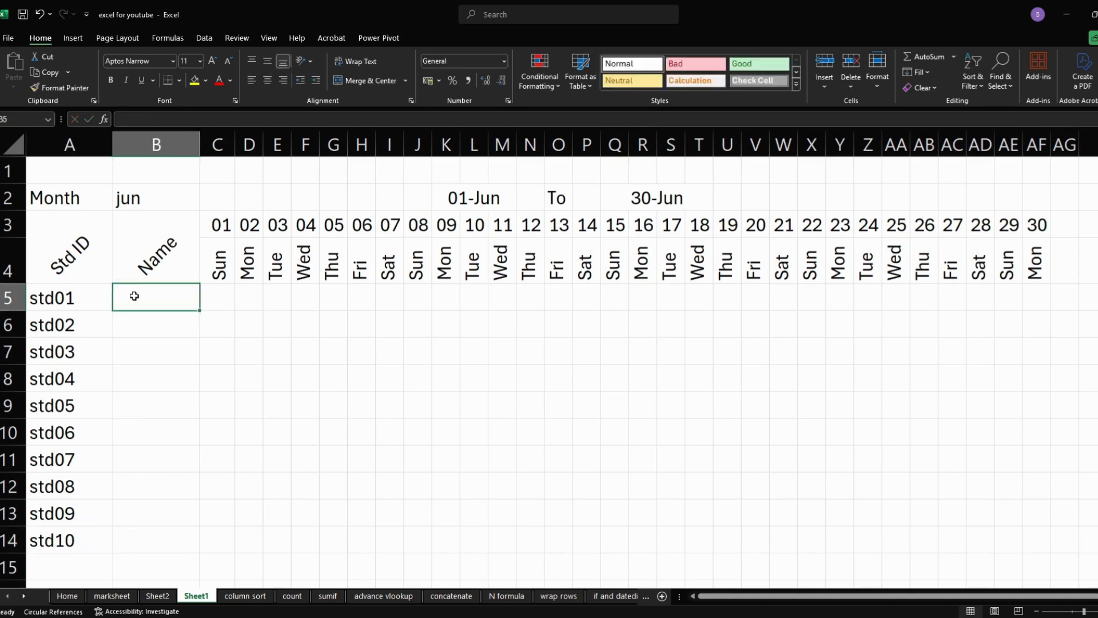
text(chandu)
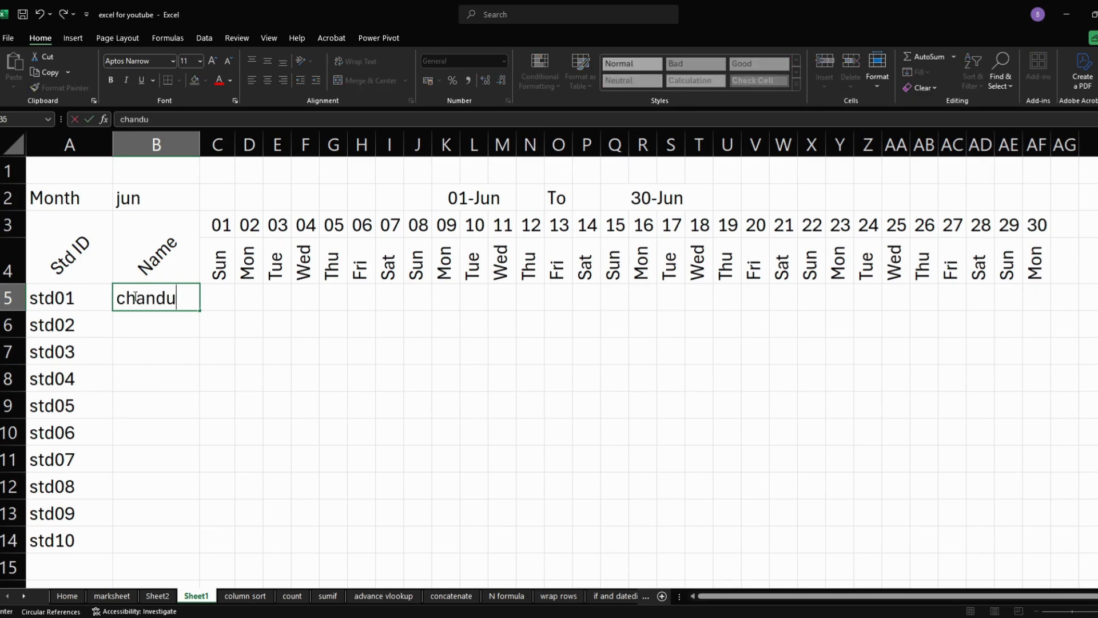
key(Return)
text(mona)
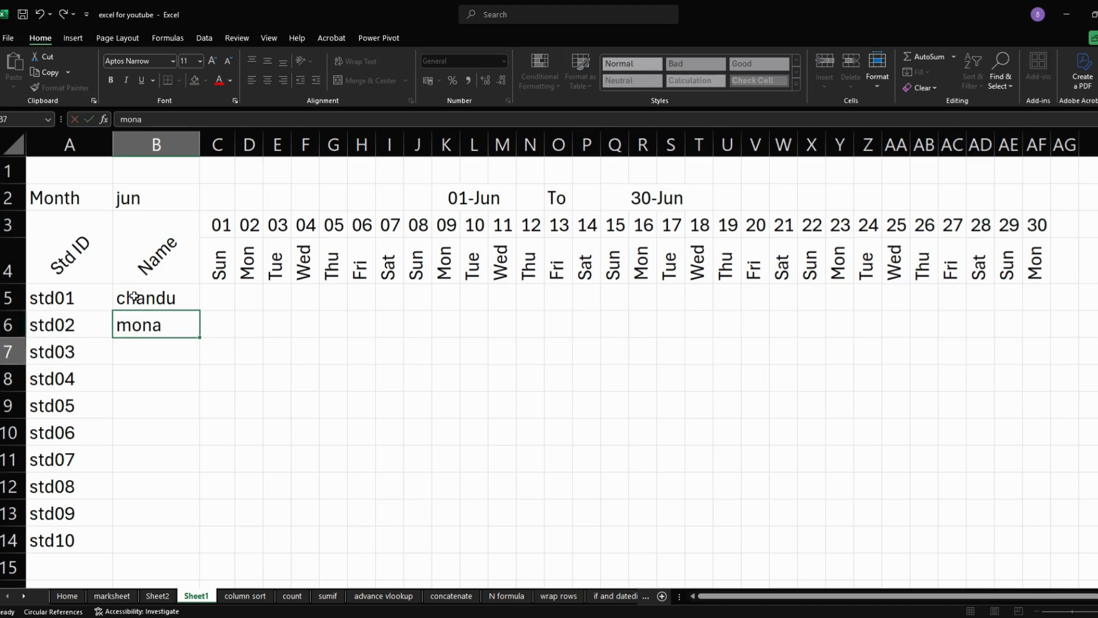
key(Return)
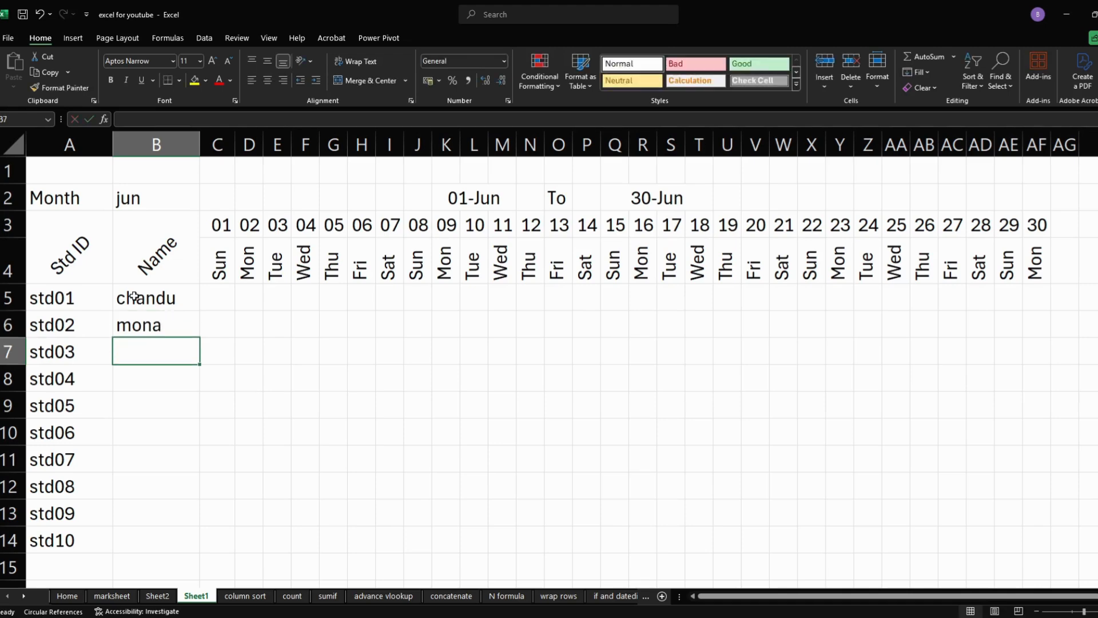
text(pankaj)
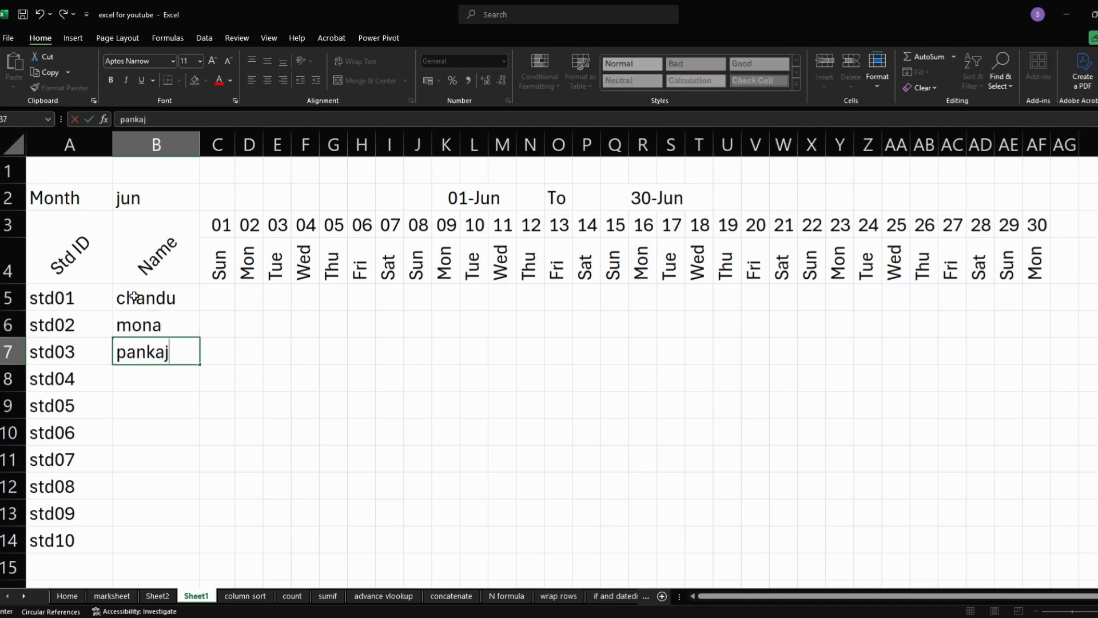
key(Return)
text(sujal)
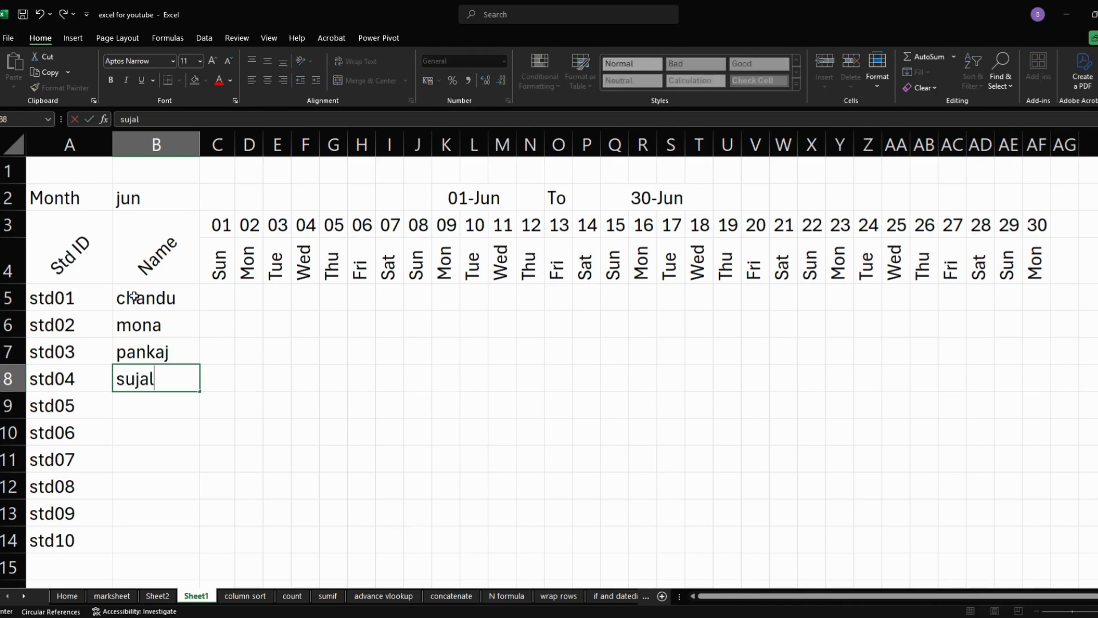
key(Return)
text(dhiru)
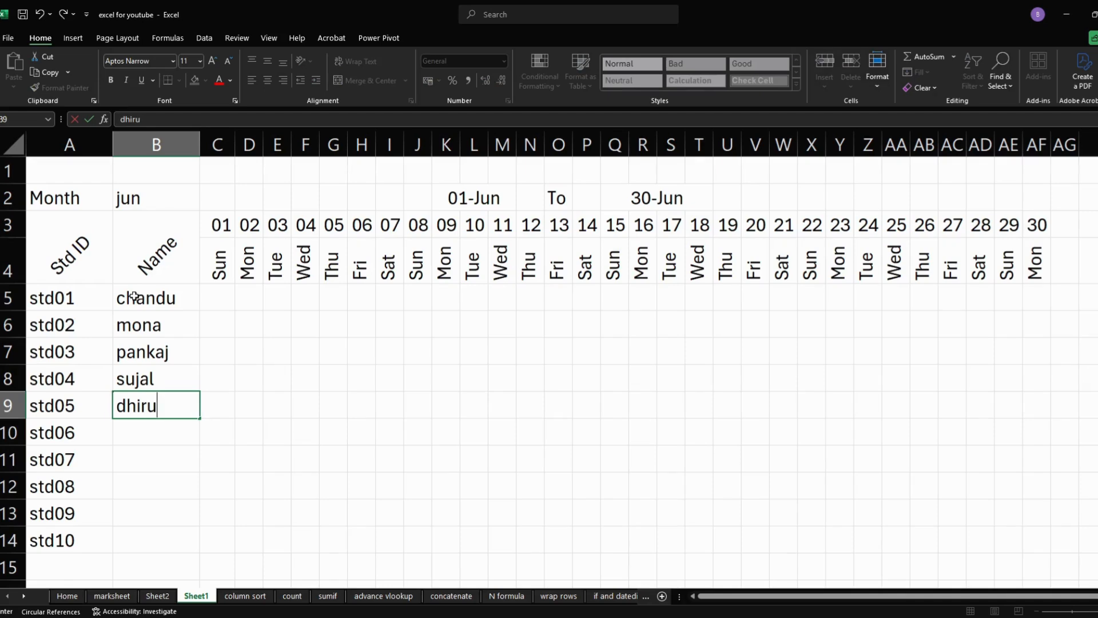
key(Return)
text(anand)
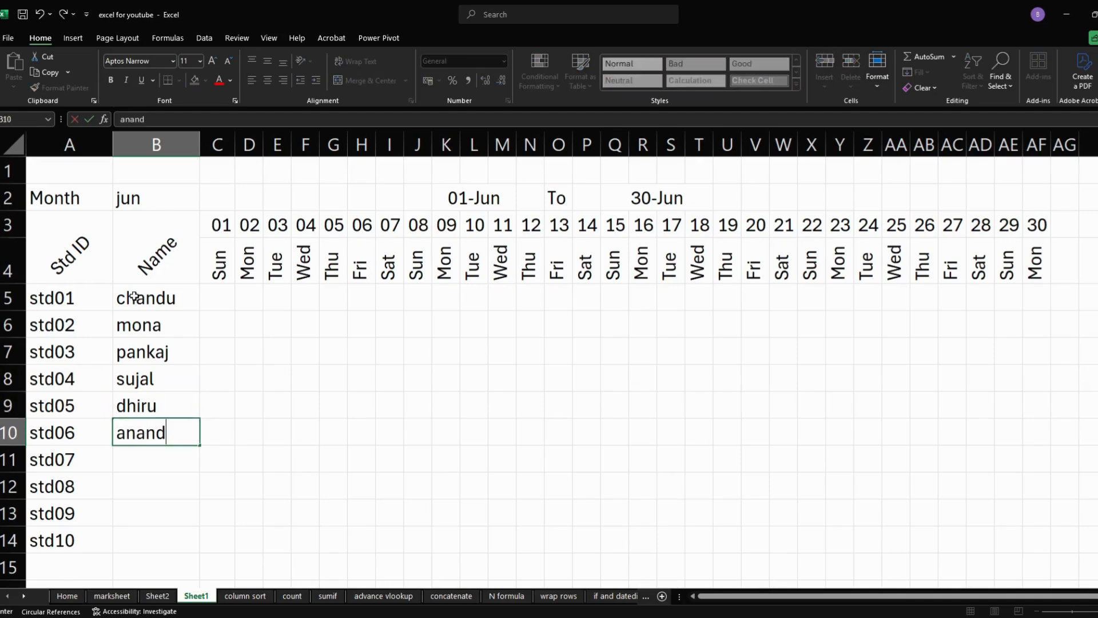
key(Return)
text(mohan)
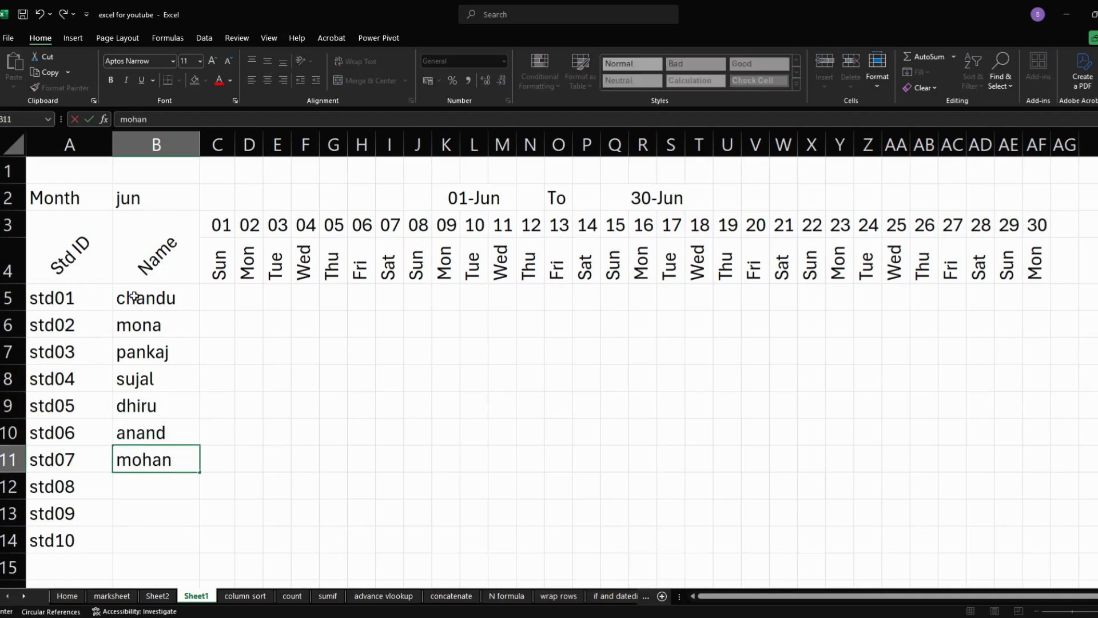
key(Return)
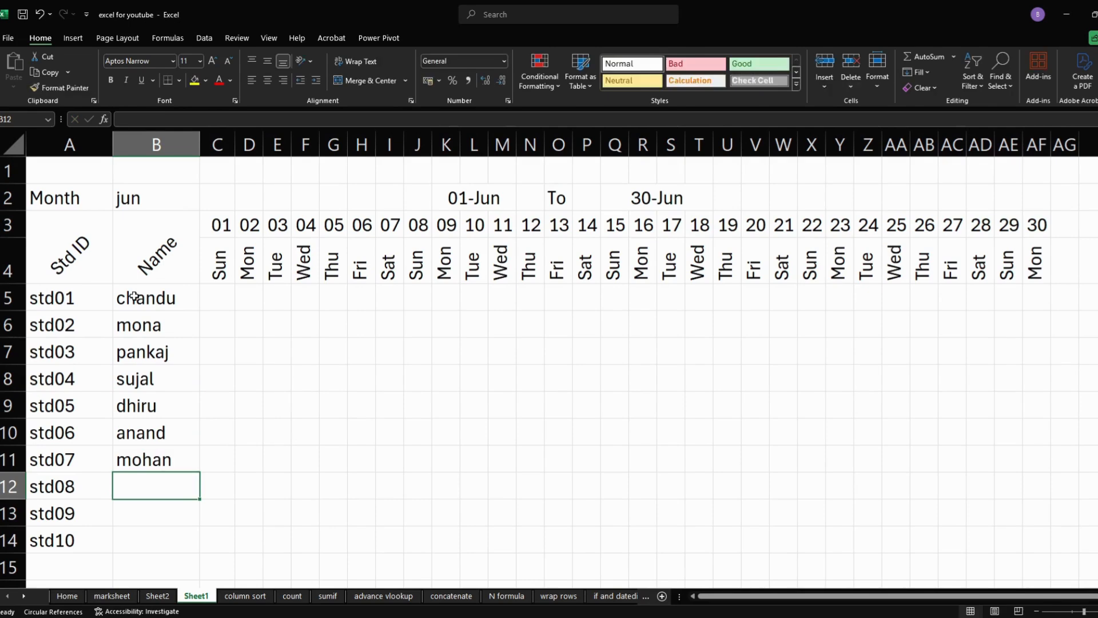
text(karan)
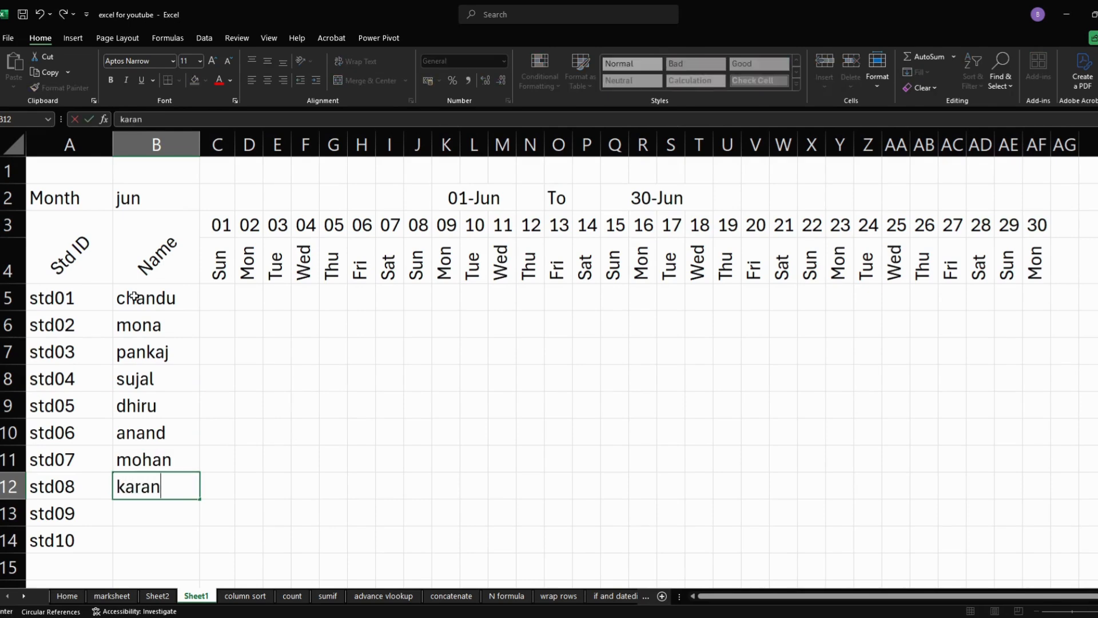
key(Return)
text(vishal)
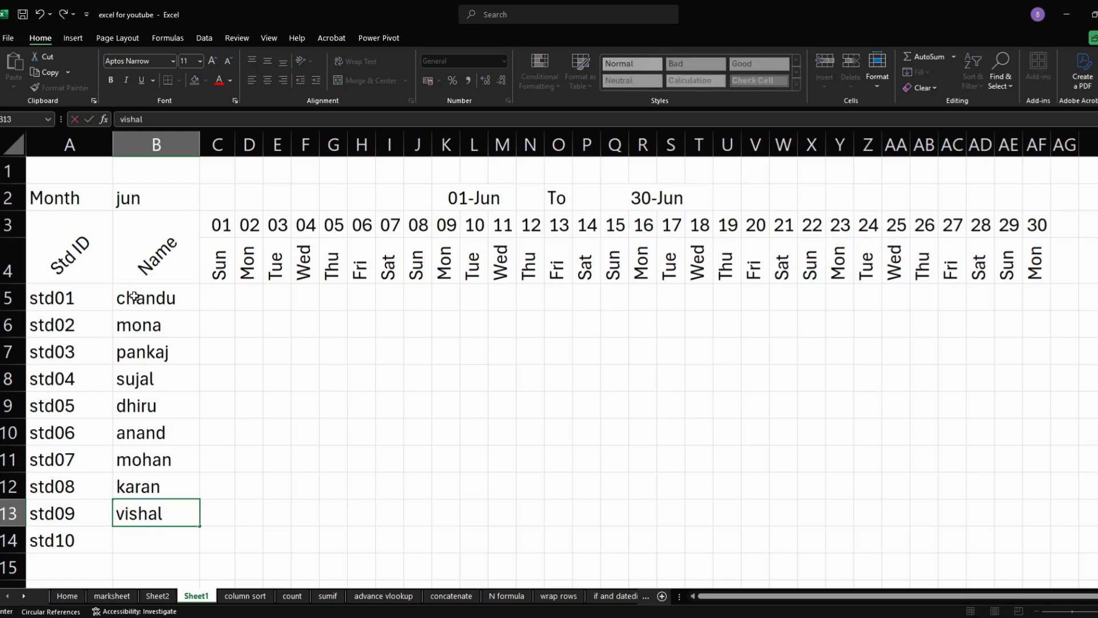
key(Return)
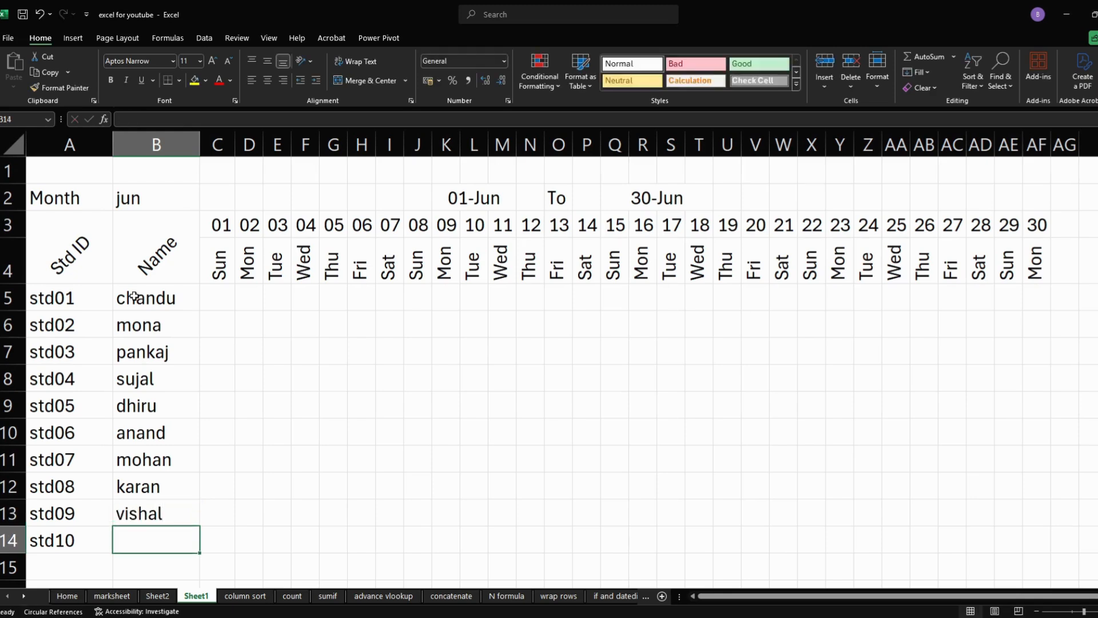
text(rahul)
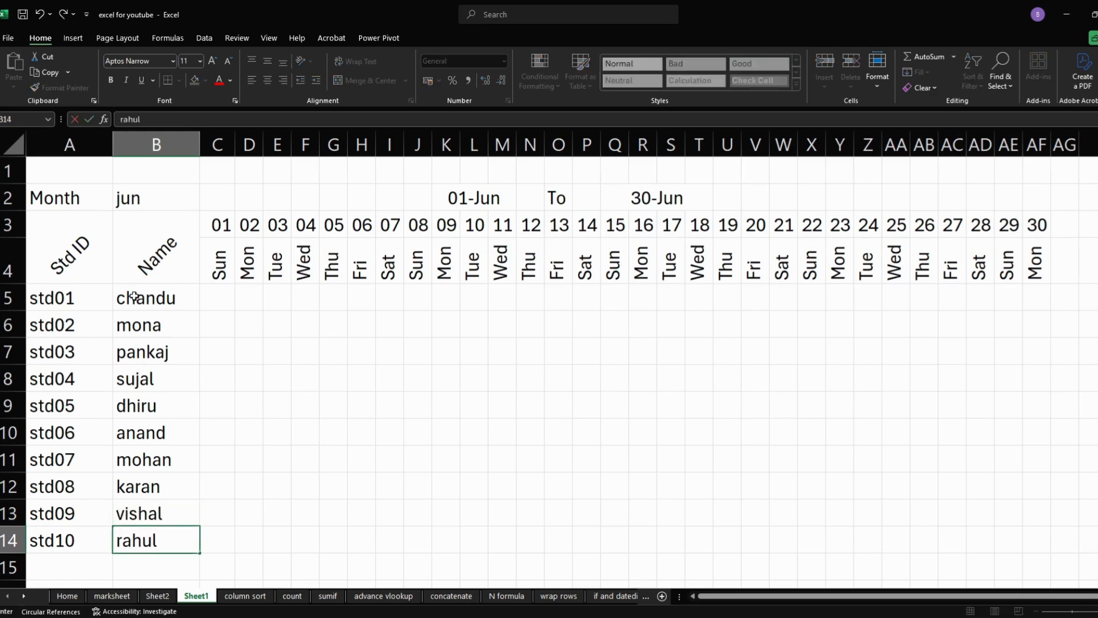
key(Tab)
key(Up)
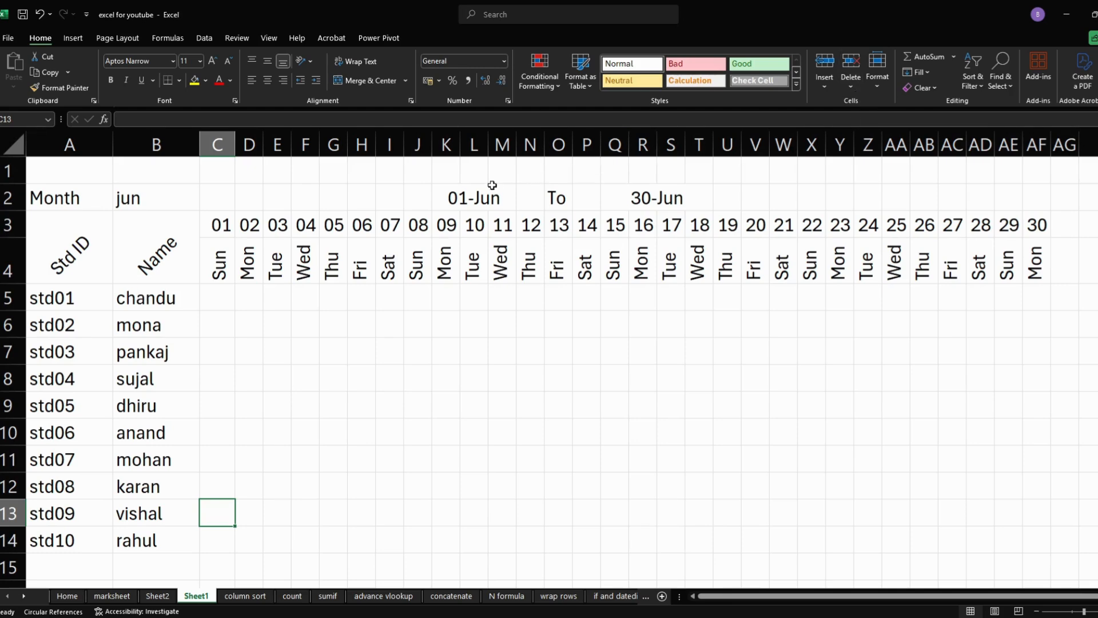
- Merge and center A1:AF1 and enter the title "Student Attendance Sheet" in it
drag(94, 166, 1035, 170)
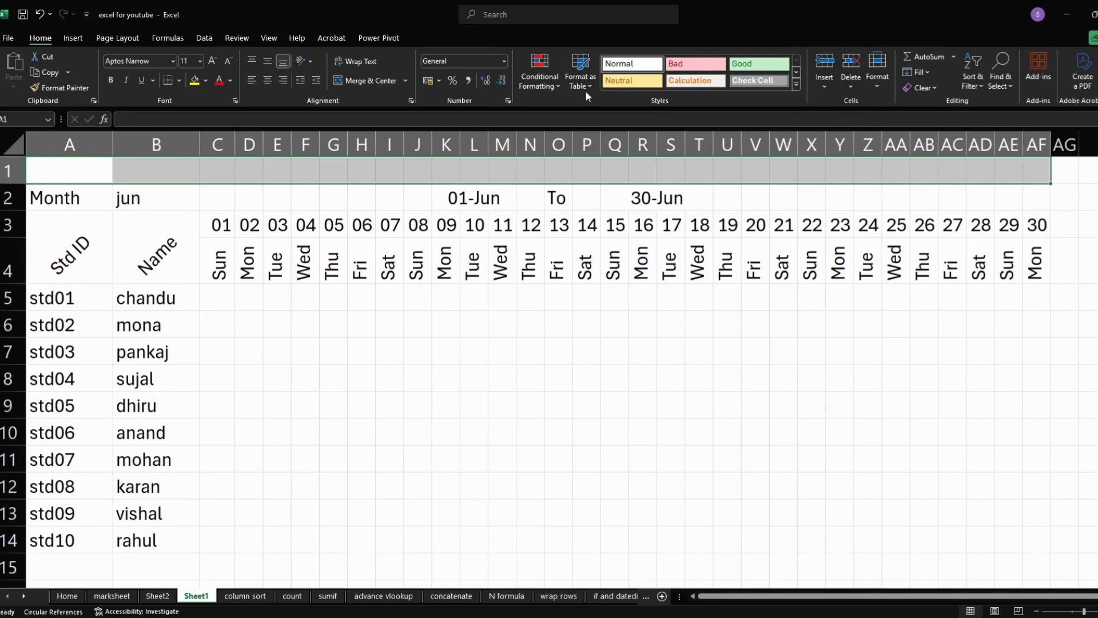
click(383, 83)
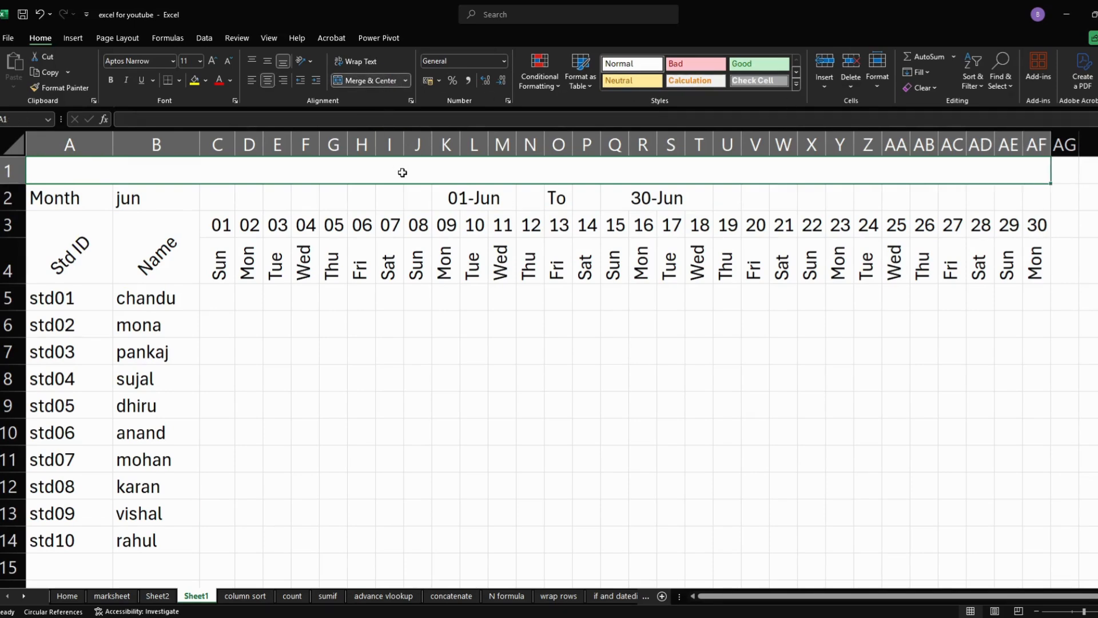
text(A)
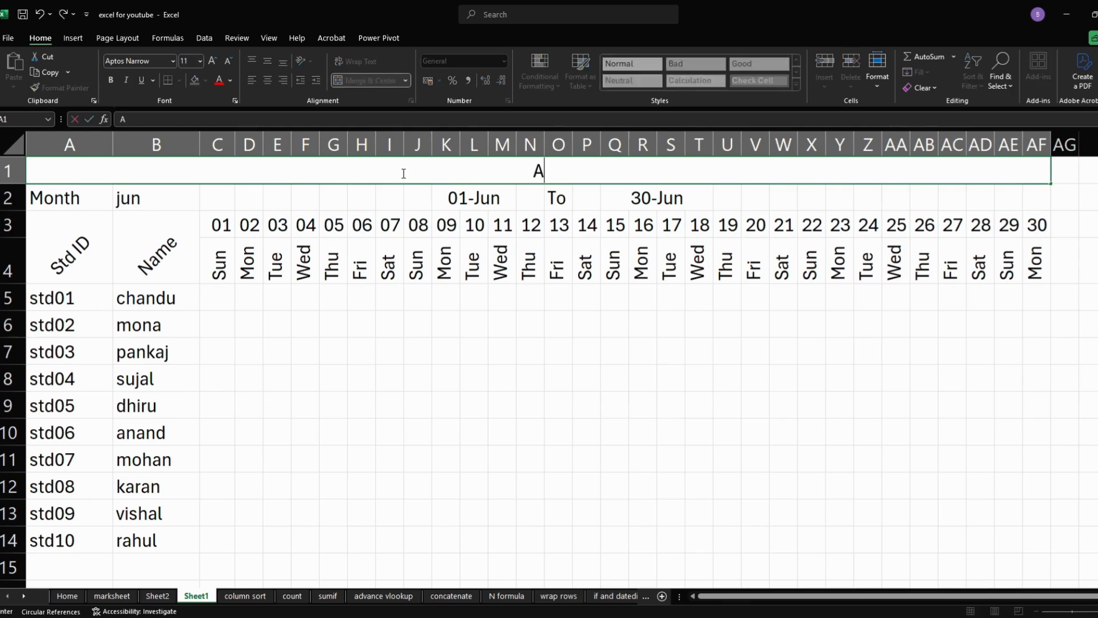
text(tt)
key(BackSpace)
key(BackSpace)
key(BackSpace)
text(Studend)
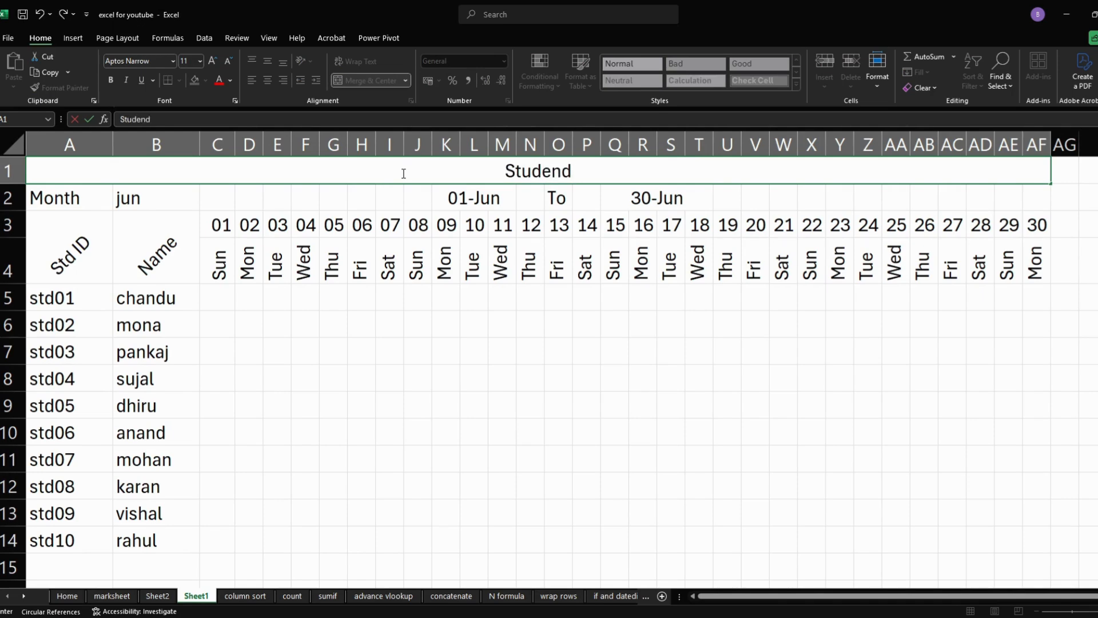
key(BackSpace)
key(BackSpace)
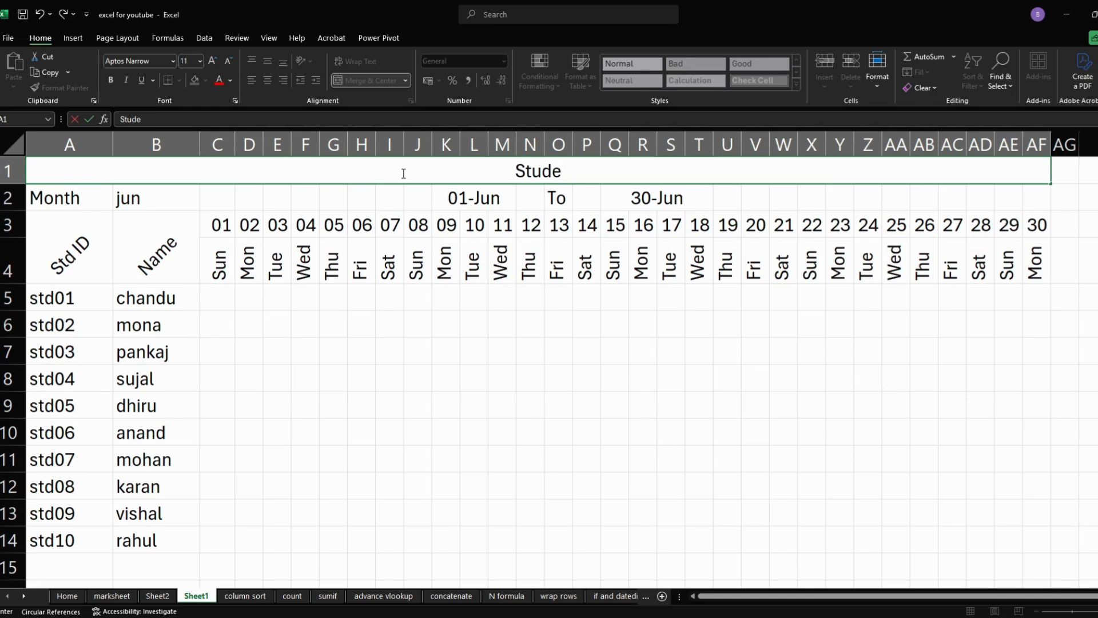
text(nt Atta)
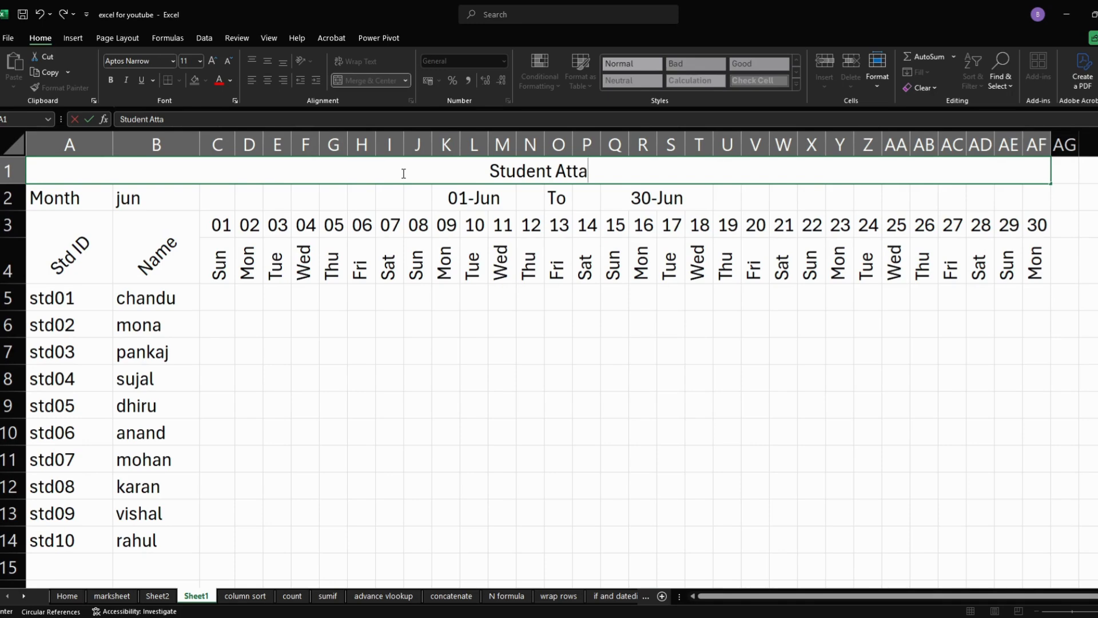
key(BackSpace)
text(enda)
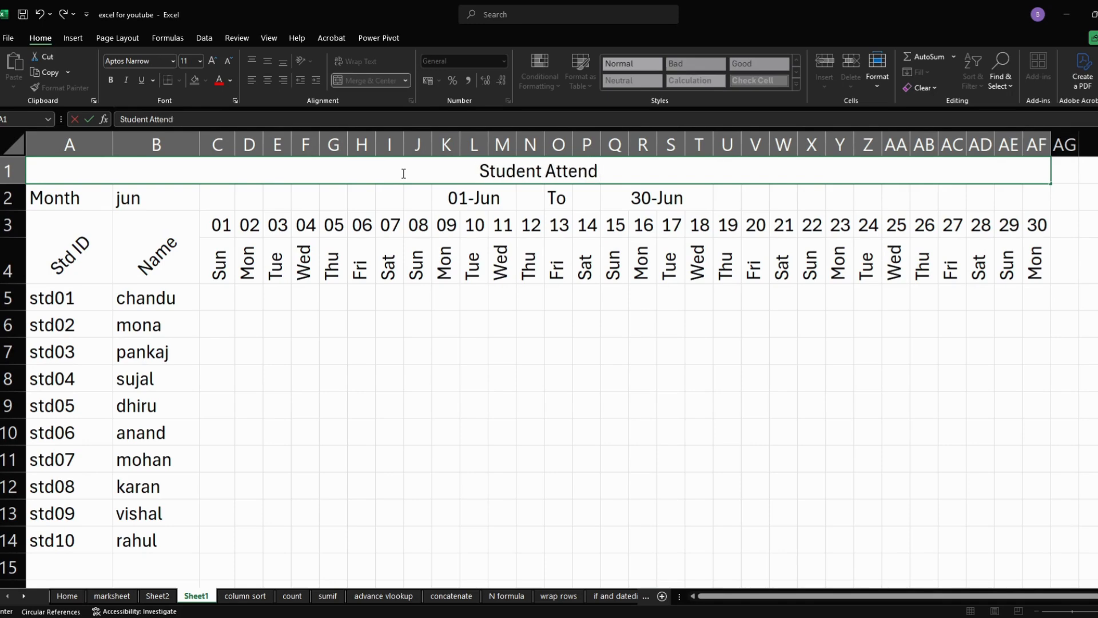
text(nce S)
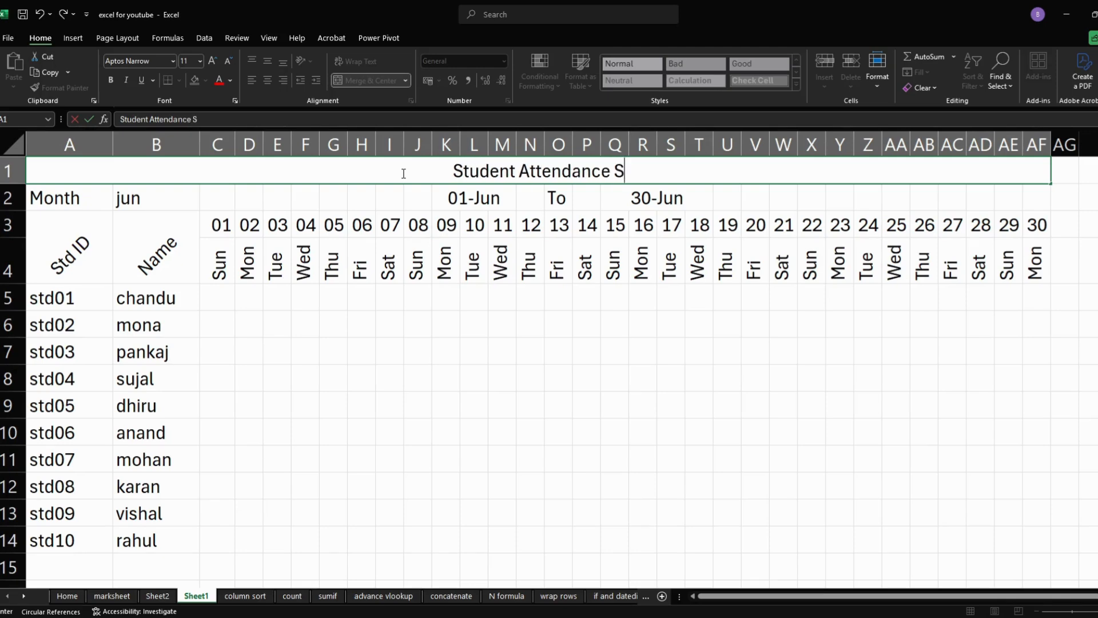
text(ee)
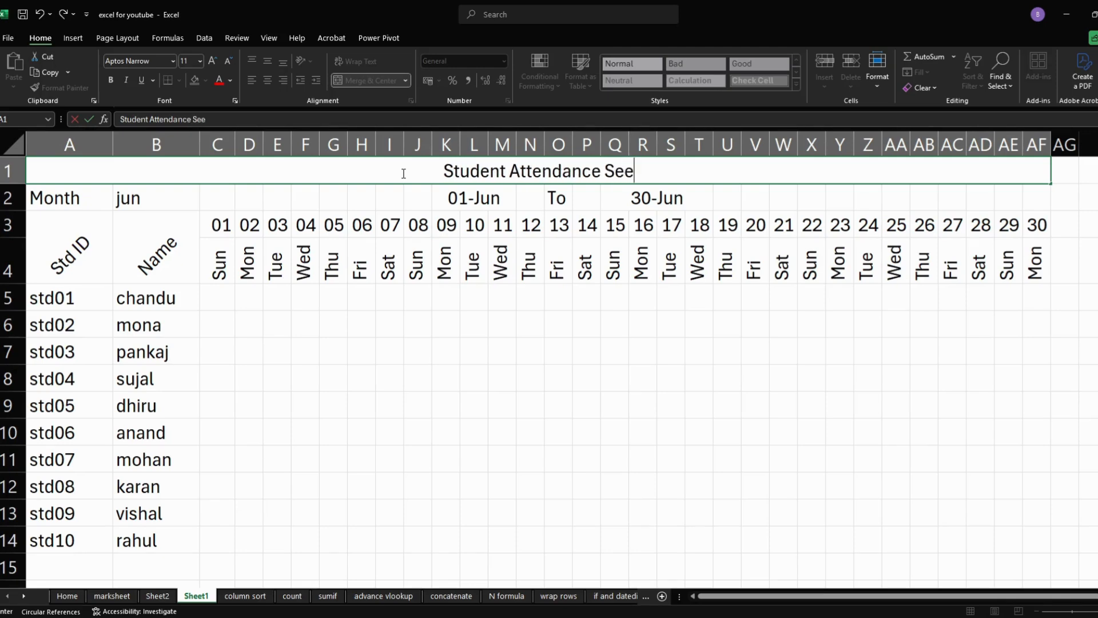
key(BackSpace)
key(BackSpace)
text(heet)
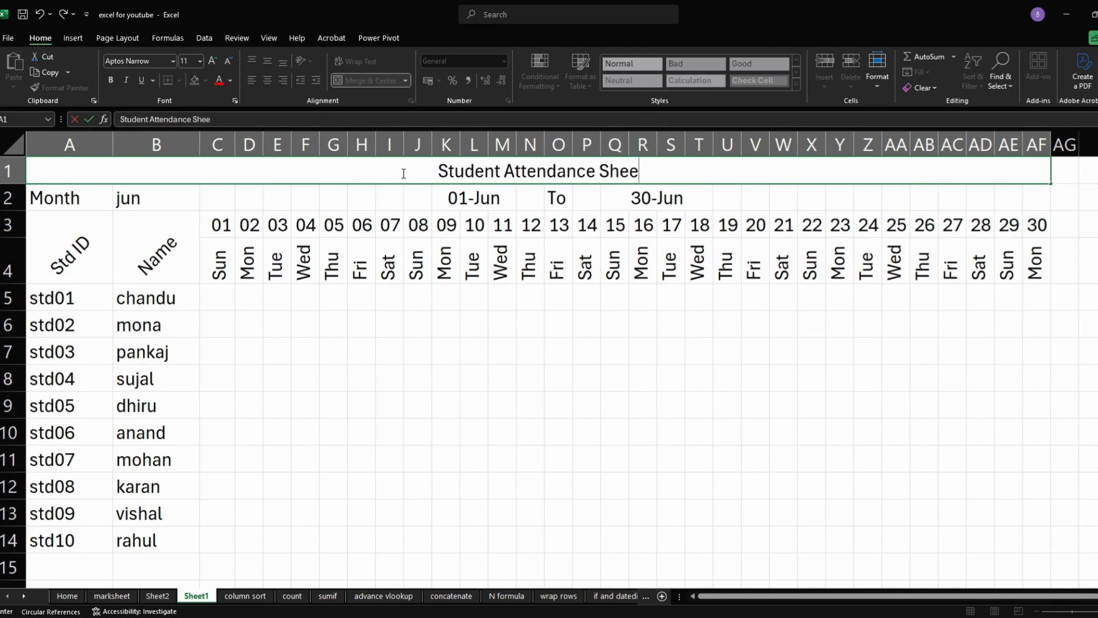
click(457, 261)
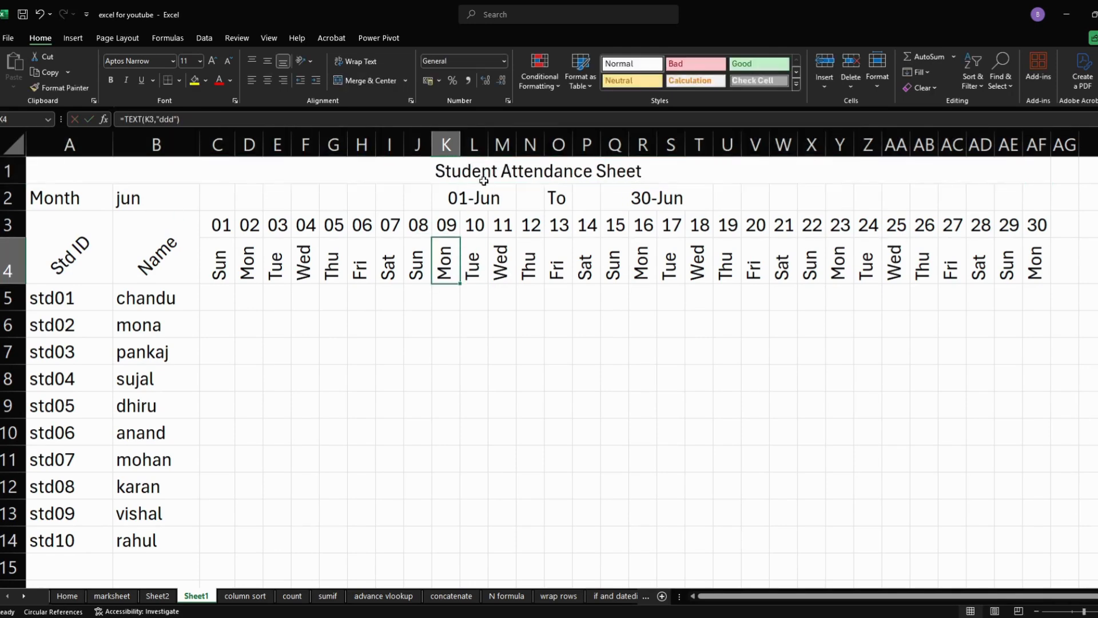
- Increase the font size of the sheet title in row 1 to 28
click(498, 167)
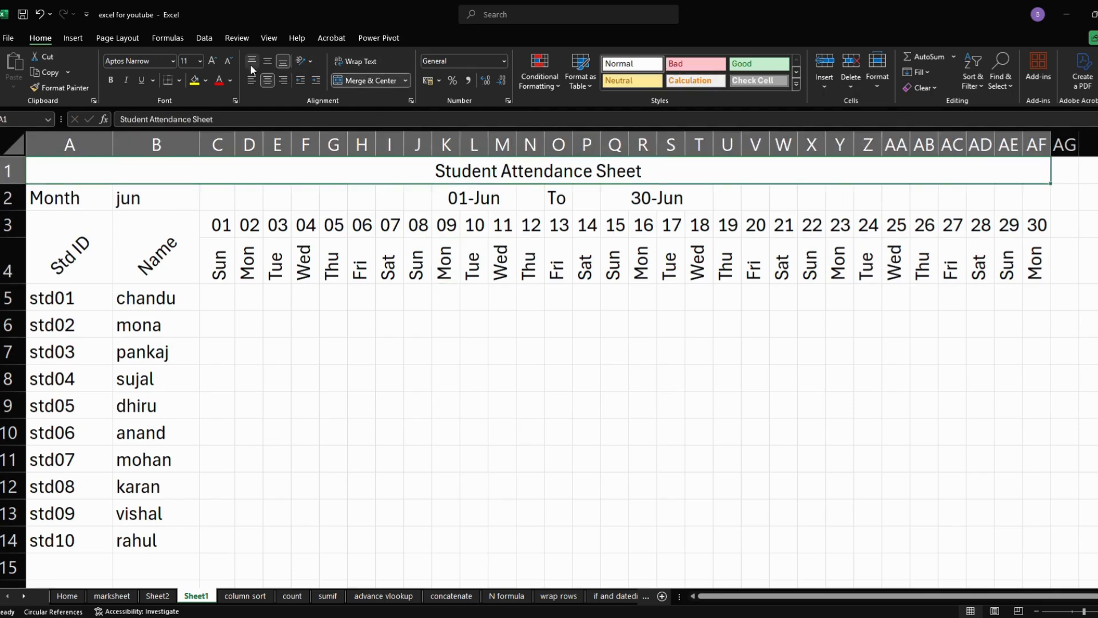
click(213, 61)
click(213, 60)
click(213, 60)
click(213, 61)
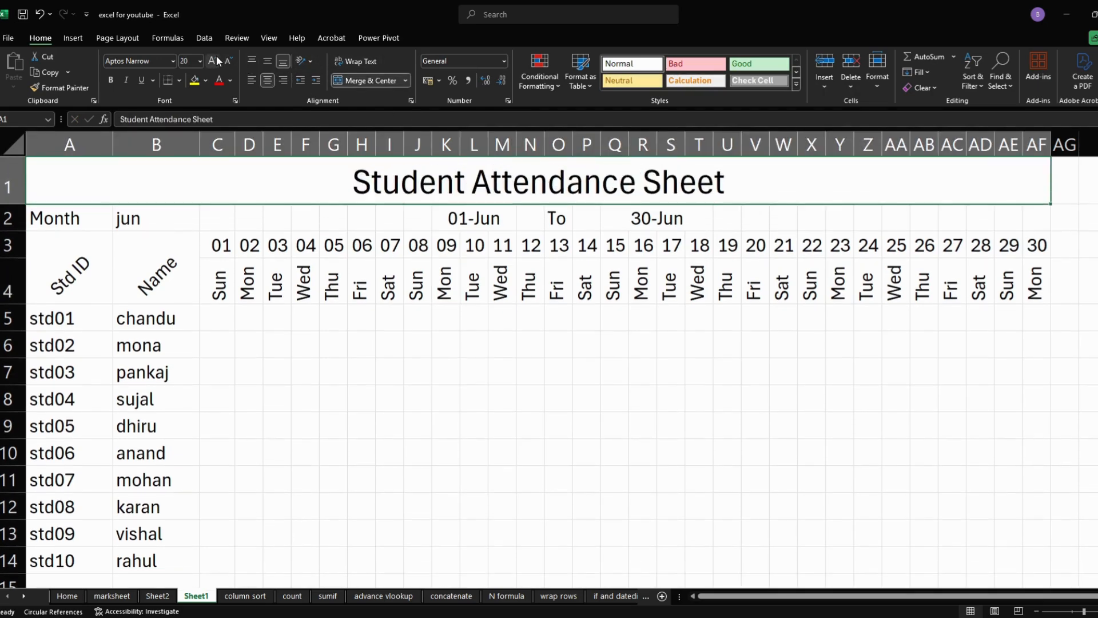
click(212, 61)
click(213, 61)
click(216, 59)
click(216, 60)
click(216, 59)
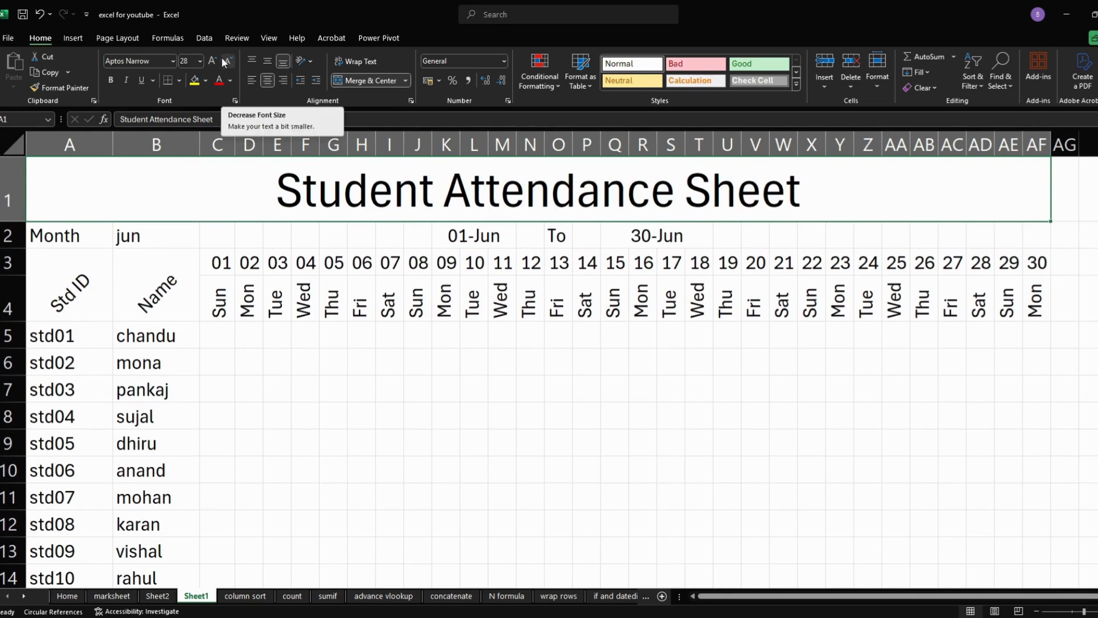
- Give the title row a black fill and make its text white and bold
click(207, 80)
click(204, 108)
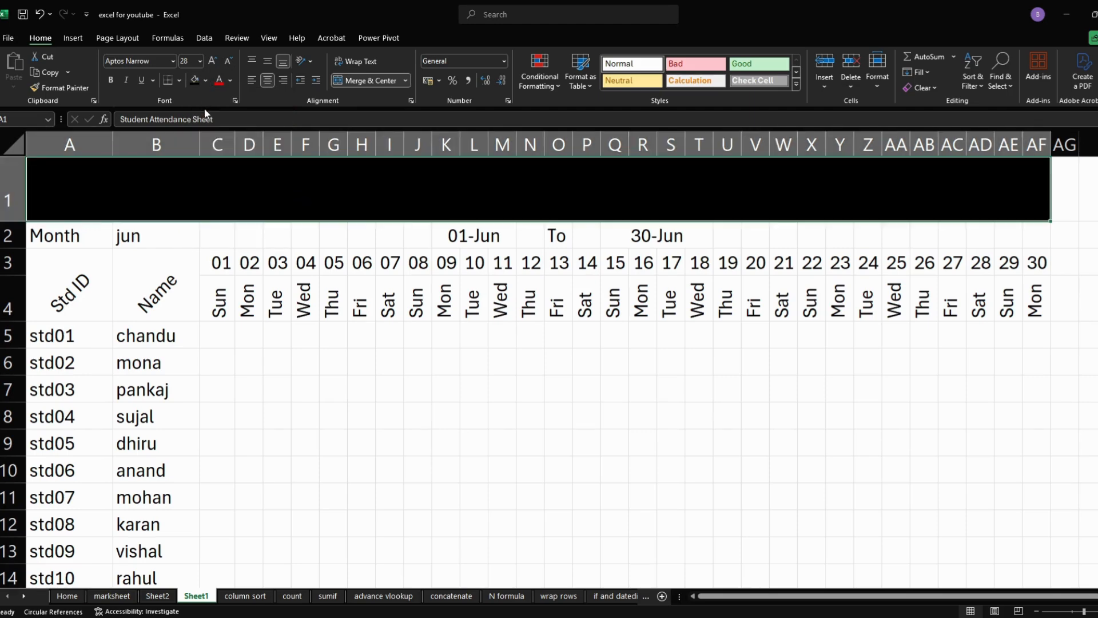
click(230, 82)
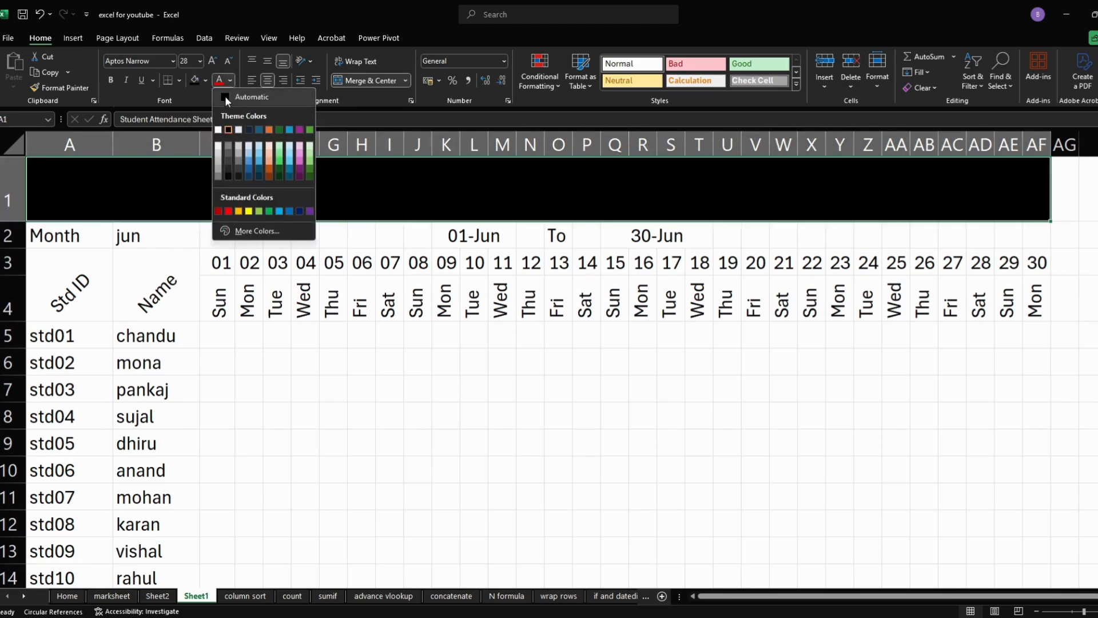
click(218, 127)
click(112, 80)
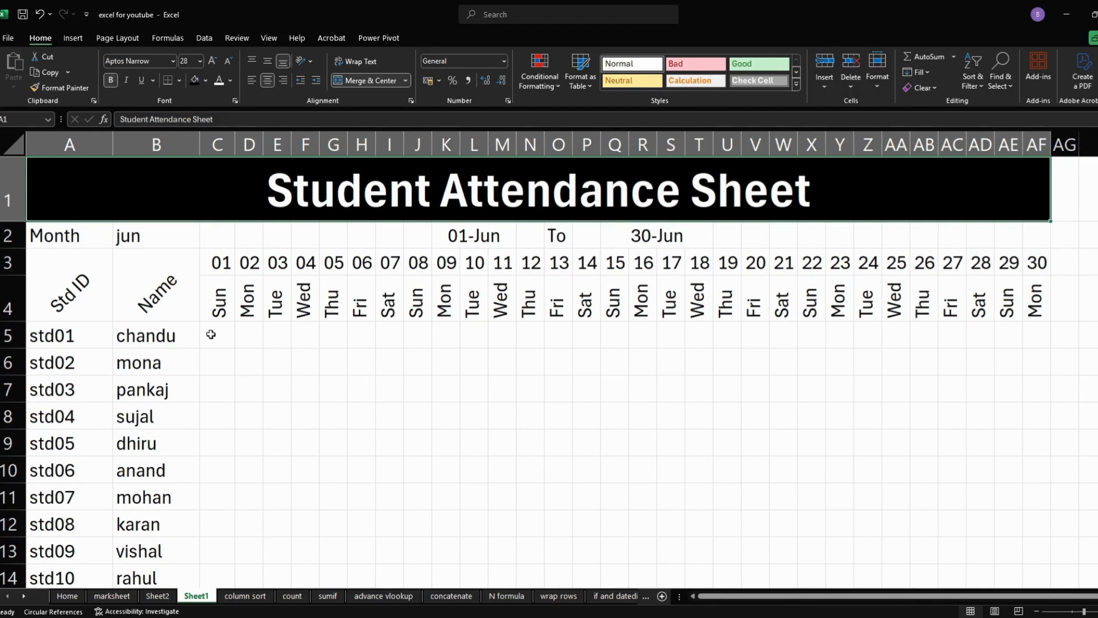
- Fill the Month label in A2 and the month selector in B2 with gold and center both horizontally
click(72, 233)
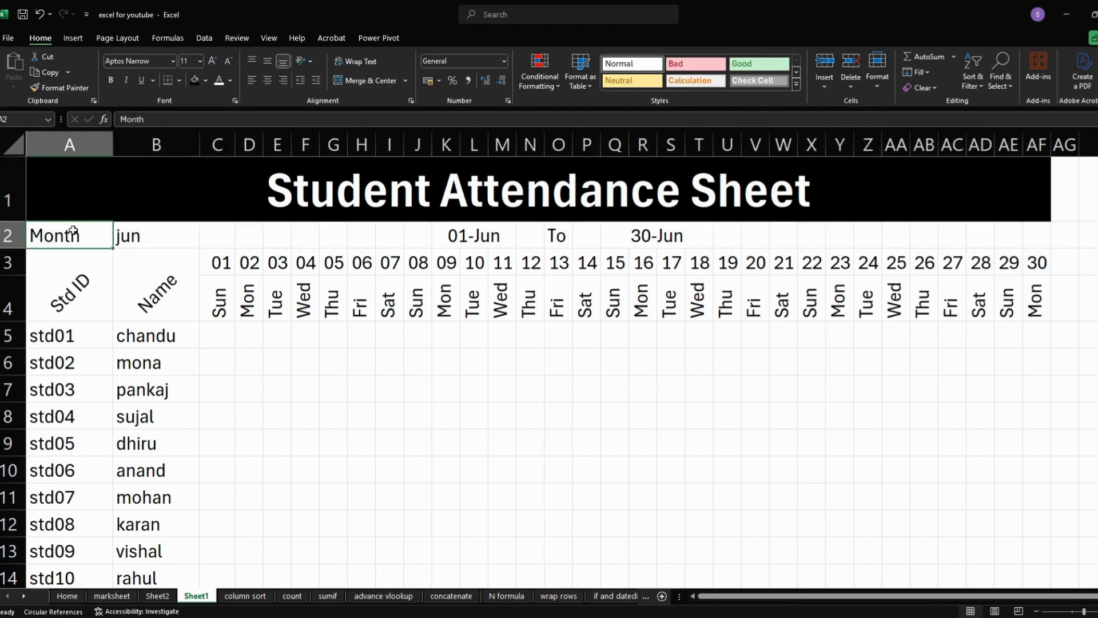
click(206, 81)
click(215, 192)
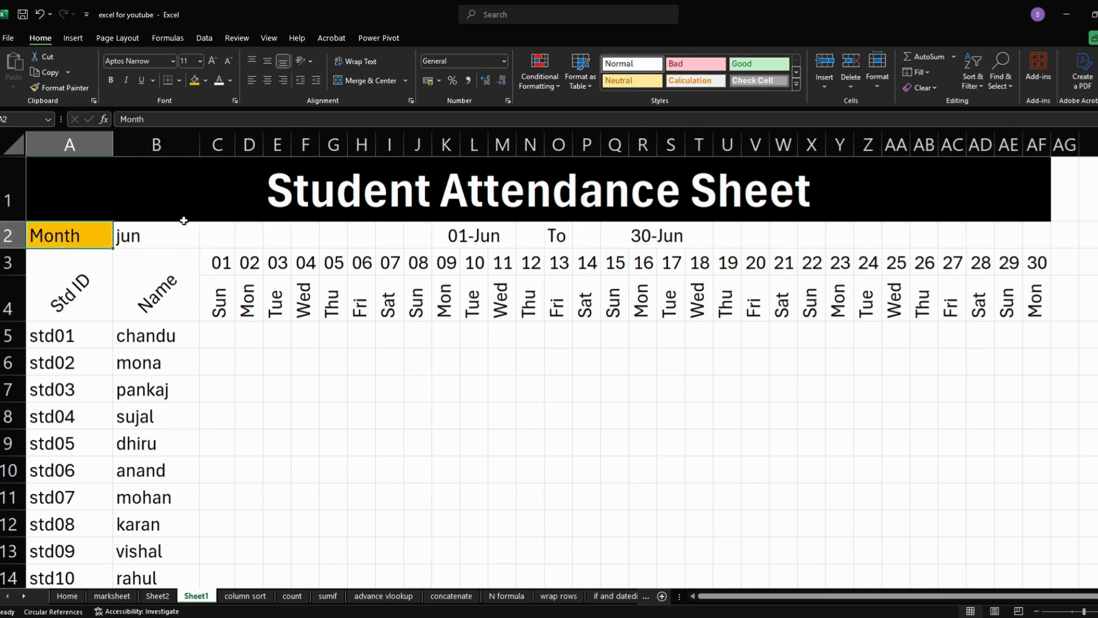
click(175, 235)
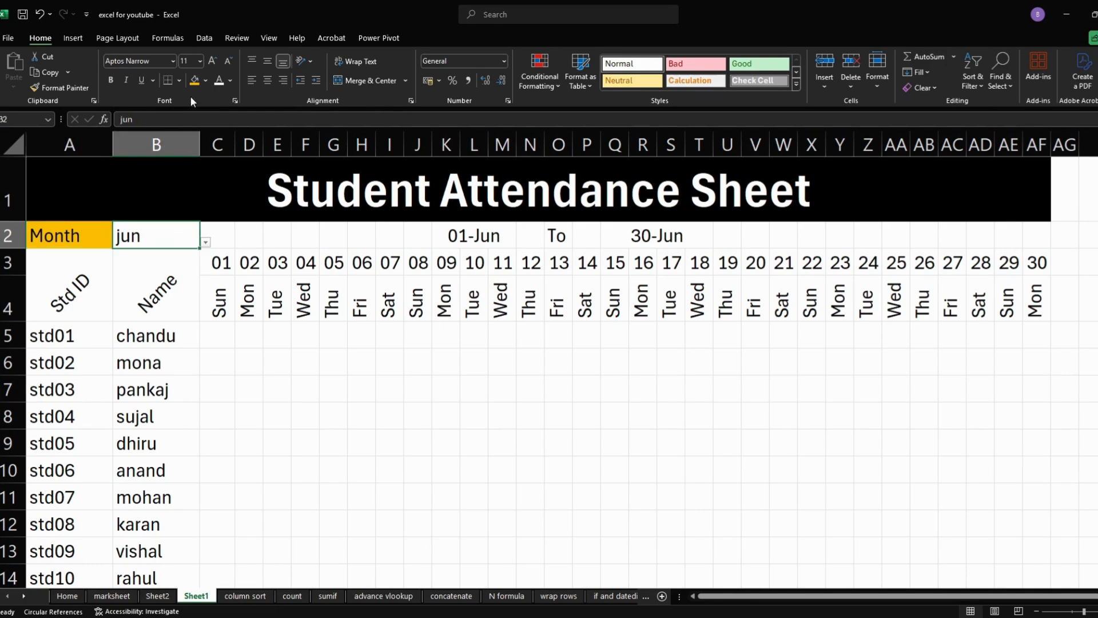
click(195, 81)
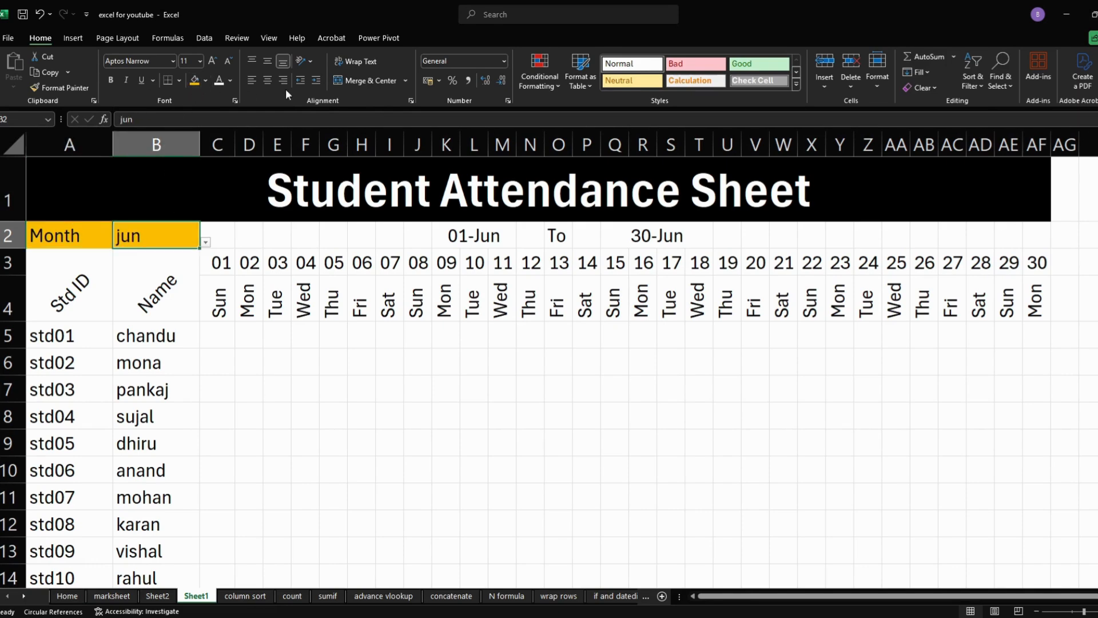
click(268, 82)
click(58, 226)
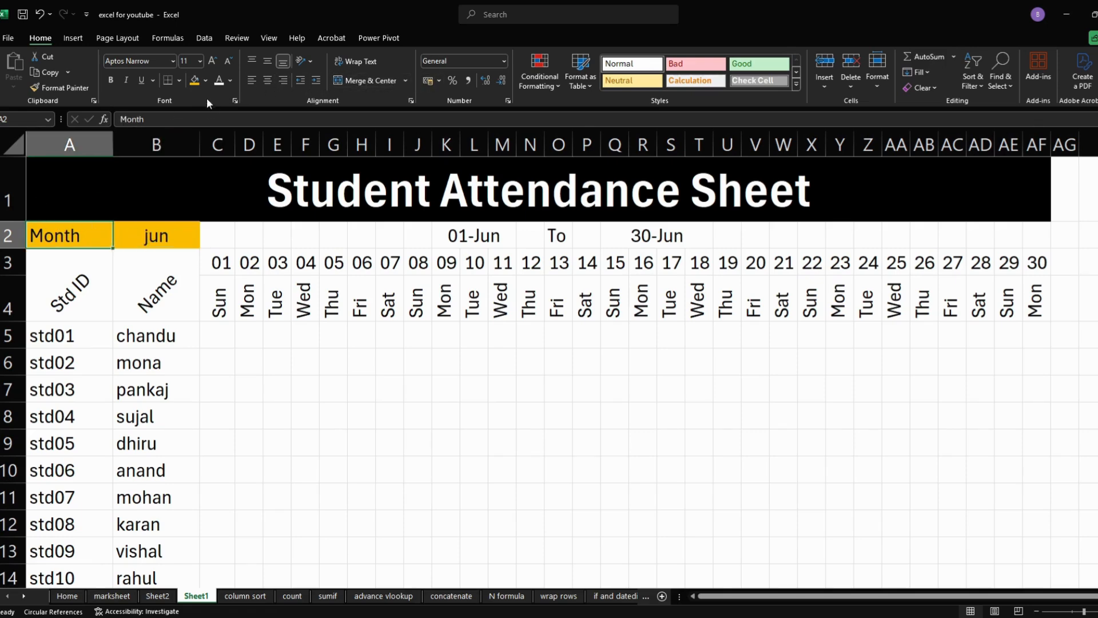
click(265, 81)
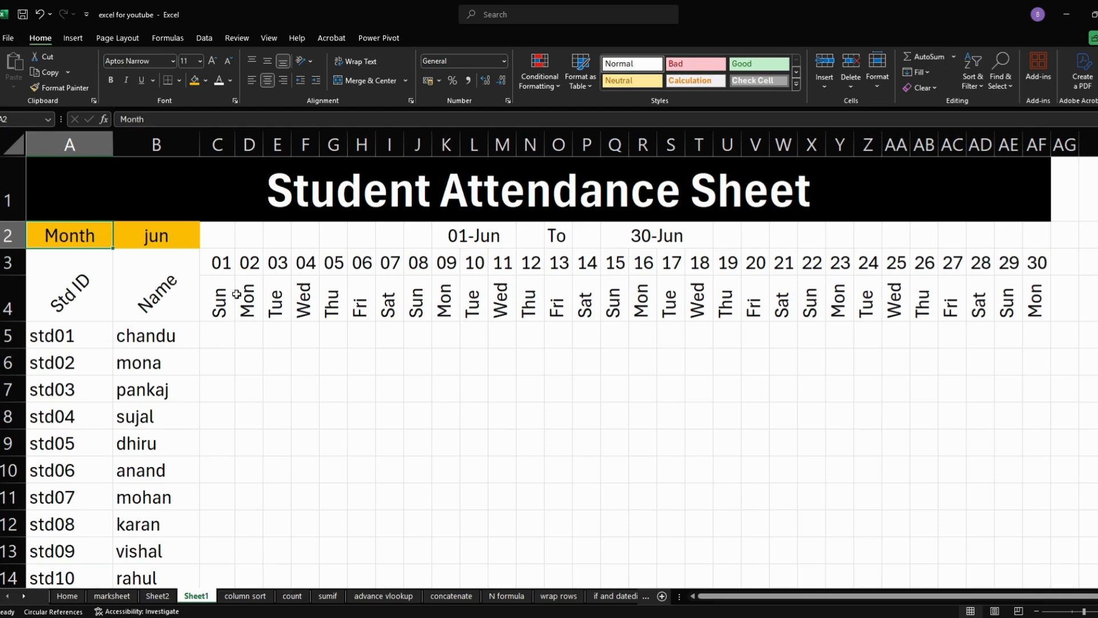
- Apply the same gold fill to the month's start date and end date cells in row 2
click(465, 235)
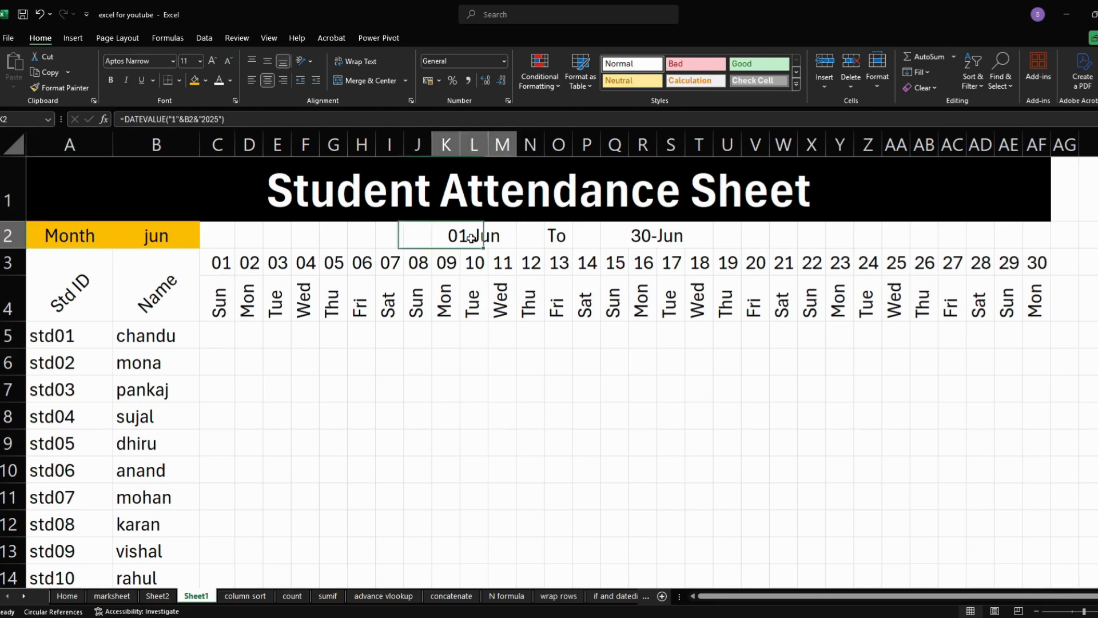
click(196, 84)
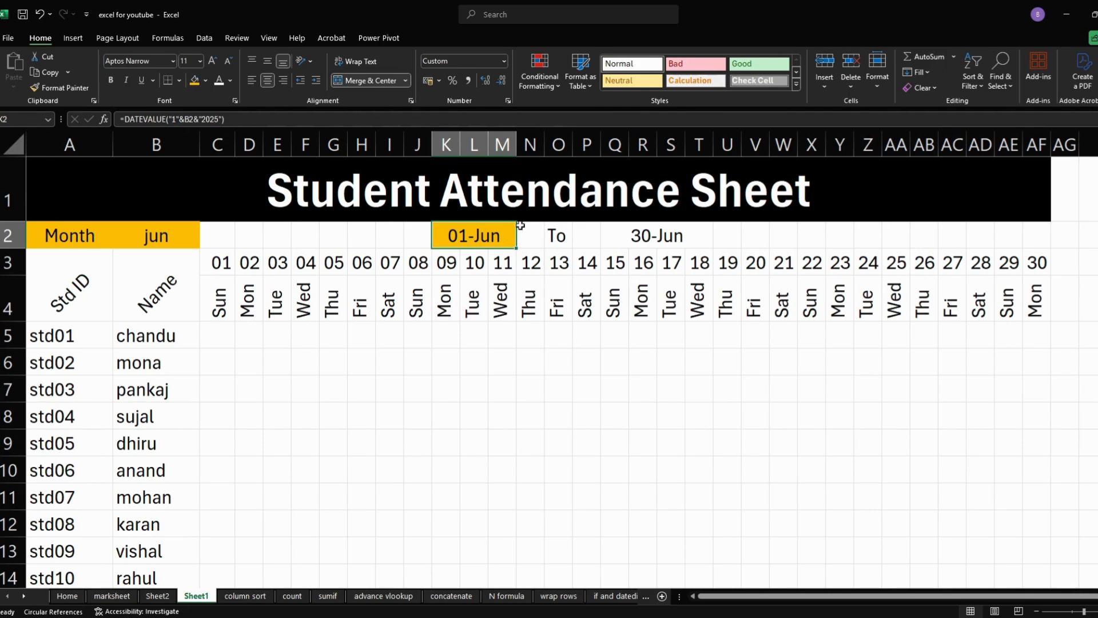
click(626, 235)
click(193, 83)
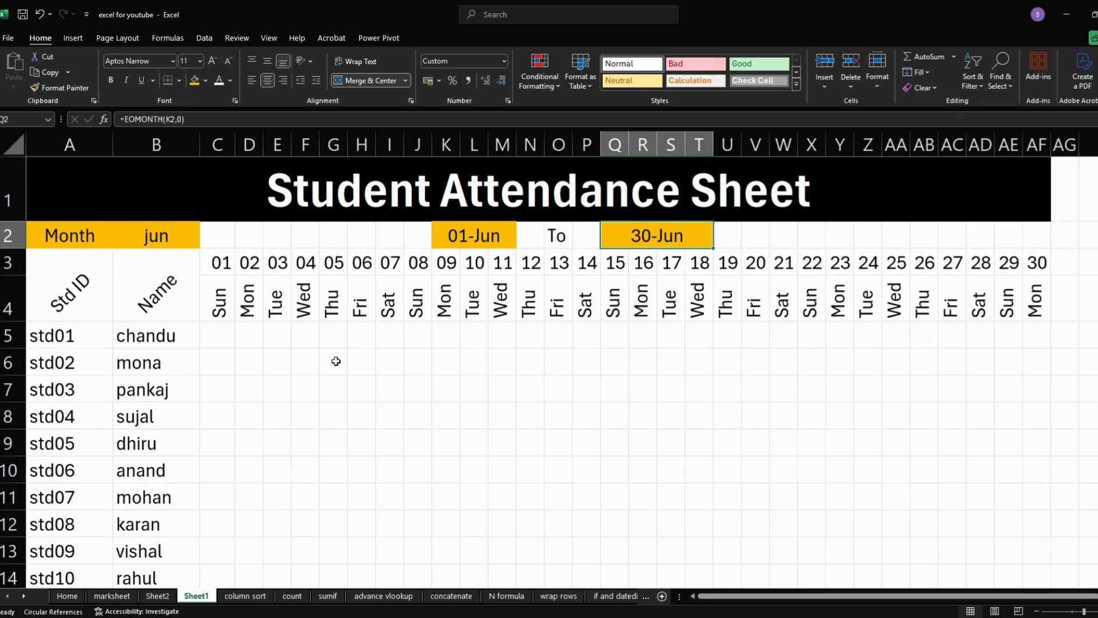
- Extend the merged and centered date cells in row 2 so the start date spans K2:N2 and the end date P2:T2
drag(502, 234, 524, 234)
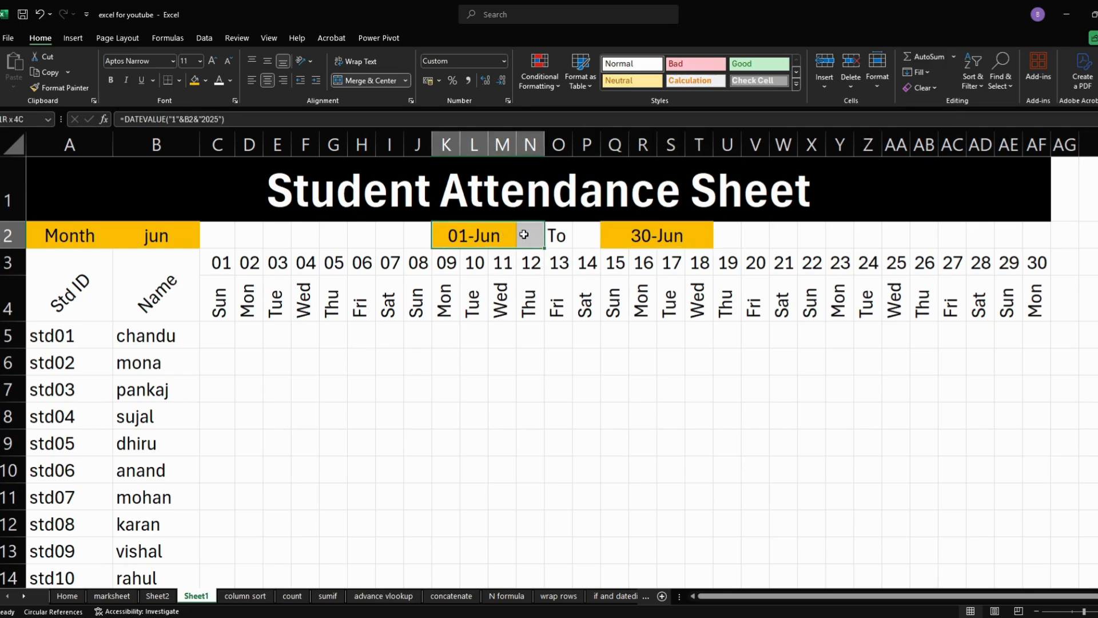
click(365, 81)
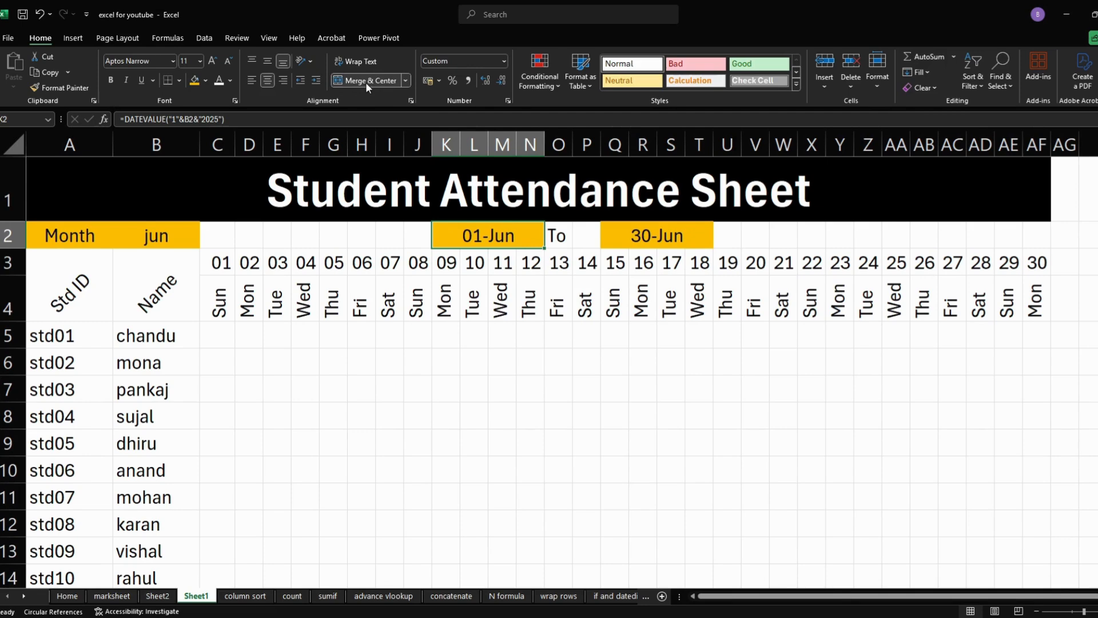
click(603, 241)
drag(603, 240, 593, 235)
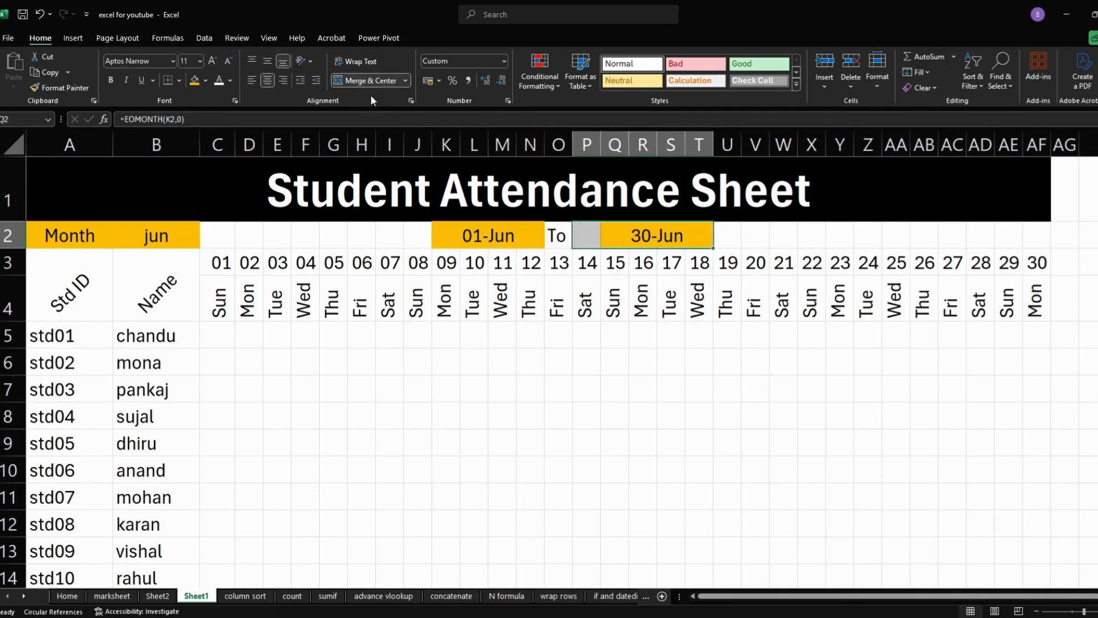
click(368, 80)
click(433, 304)
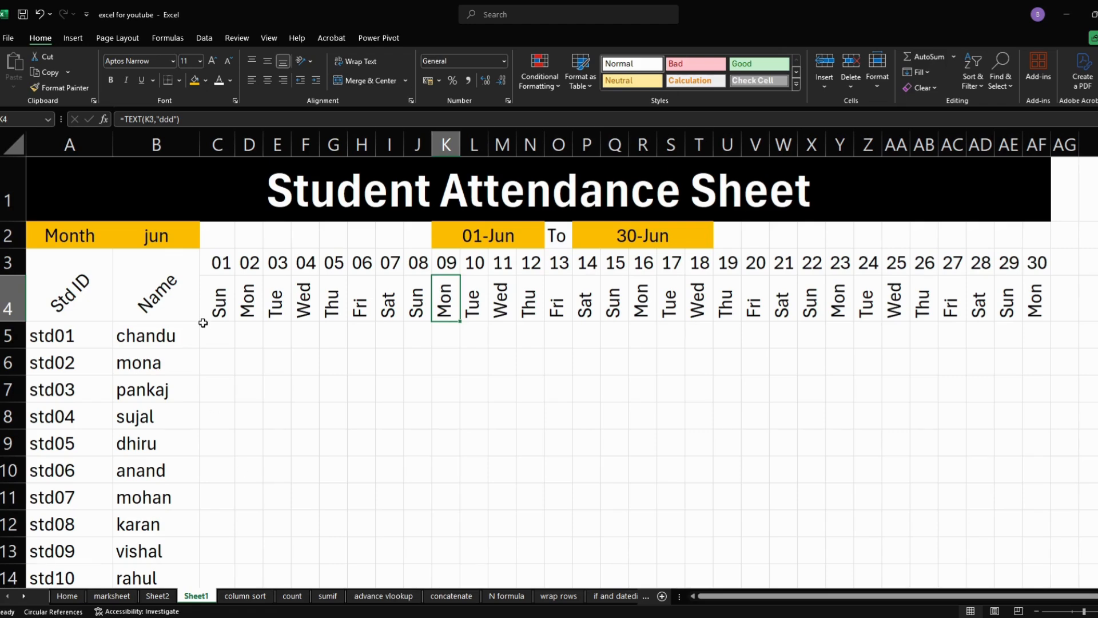
- Apply all borders to the whole attendance table in A1:AF14
drag(69, 183, 593, 519)
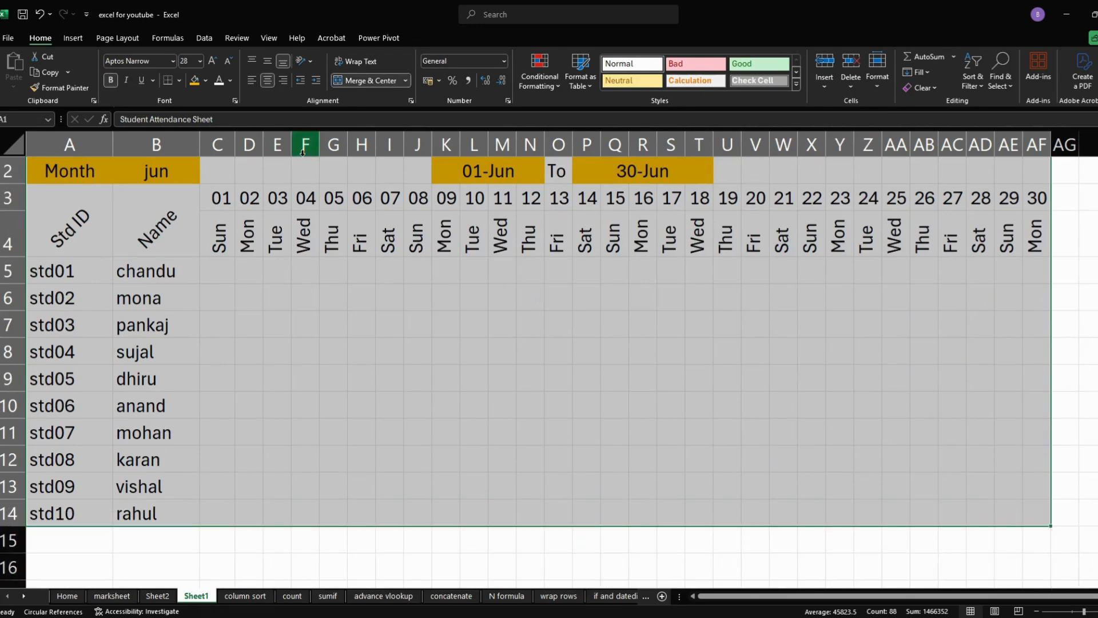
click(179, 80)
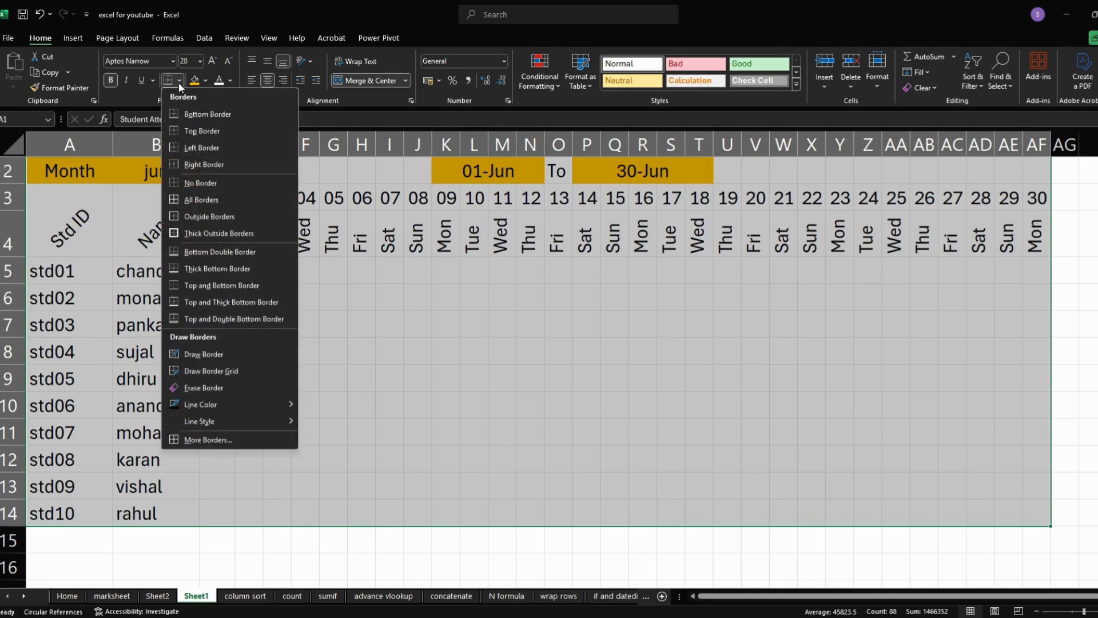
click(204, 197)
click(263, 394)
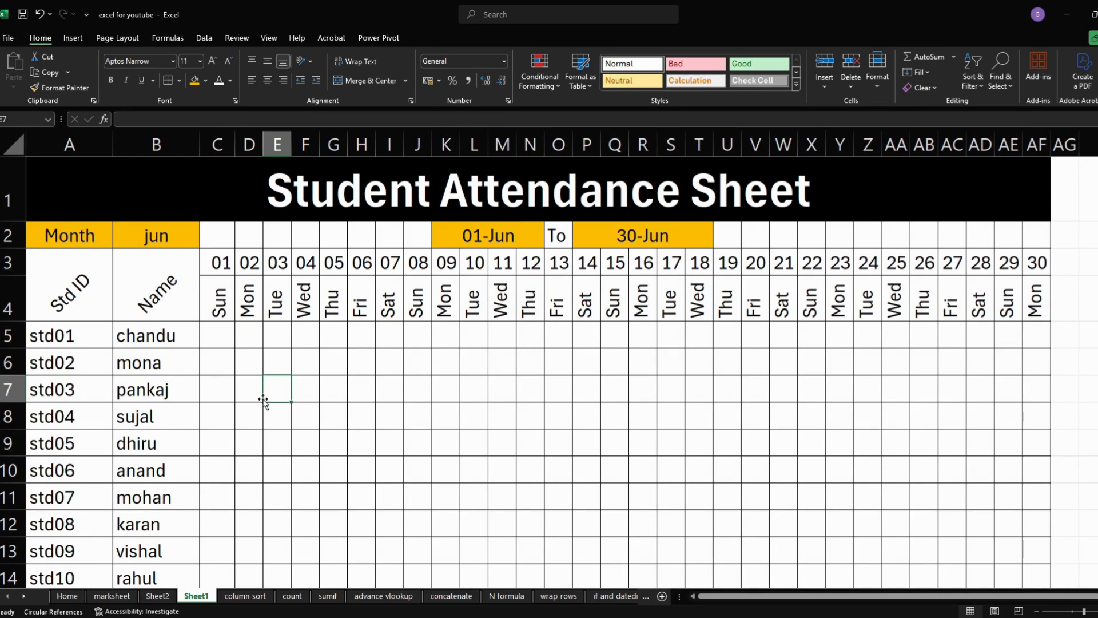
scroll(218, 334, down, 3)
scroll(191, 314, up, 2)
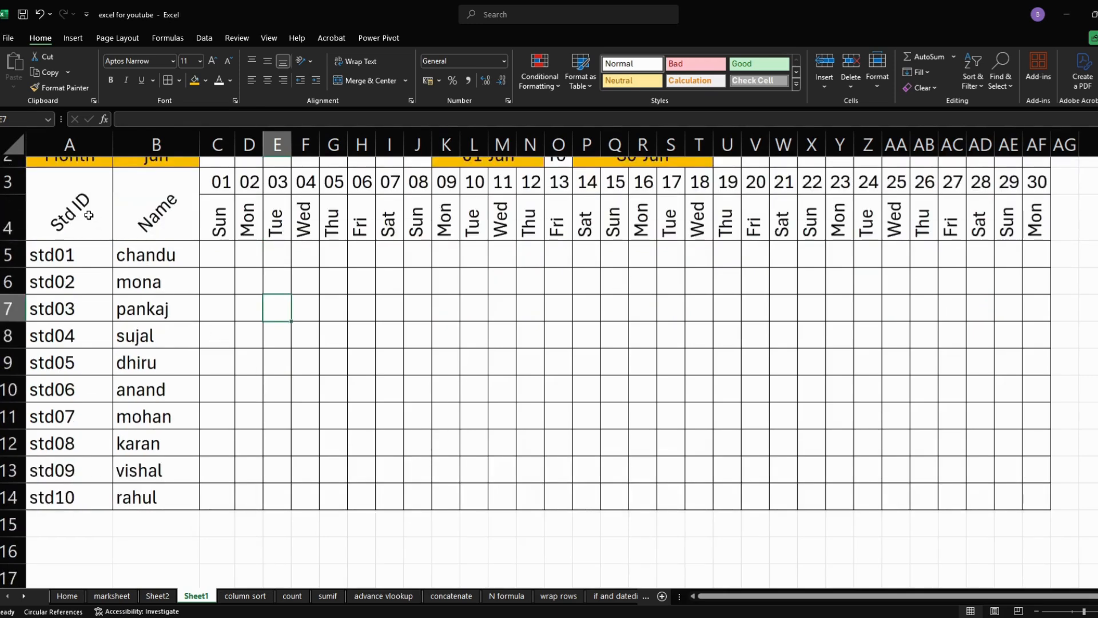
scroll(82, 240, up, 1)
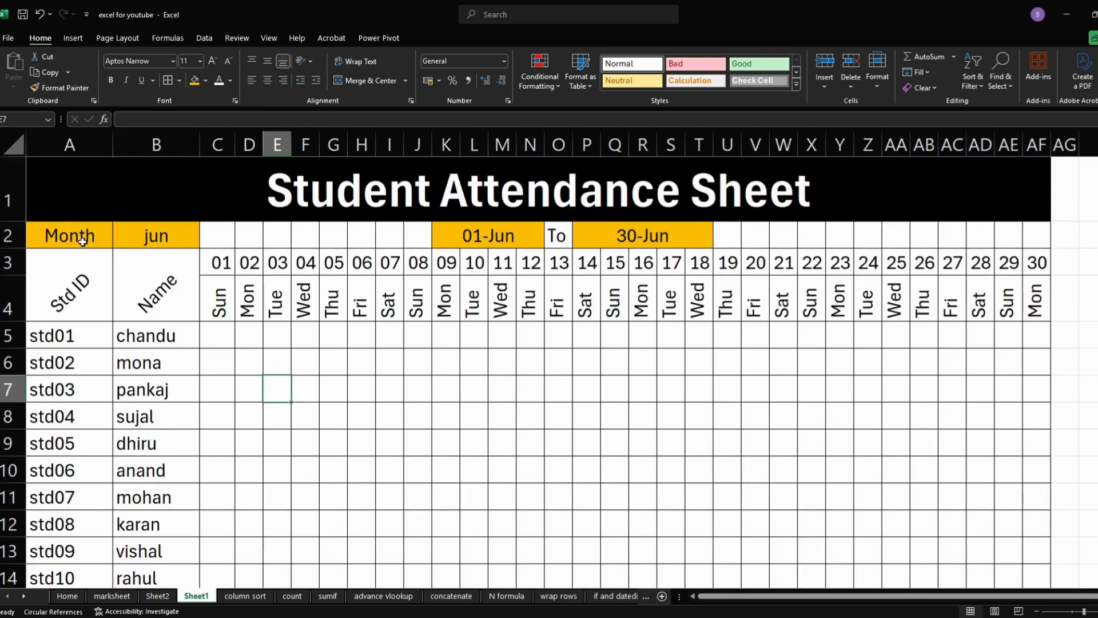
- Apply an outside border around the month, student ID and name block in A2:B14
drag(77, 236, 151, 517)
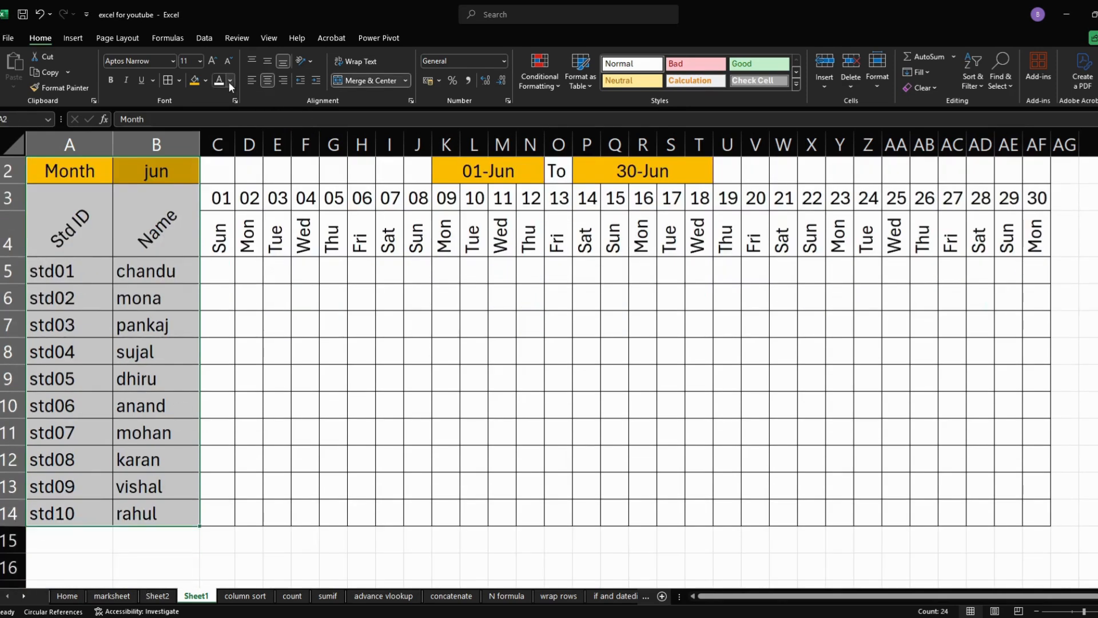
click(181, 80)
click(200, 220)
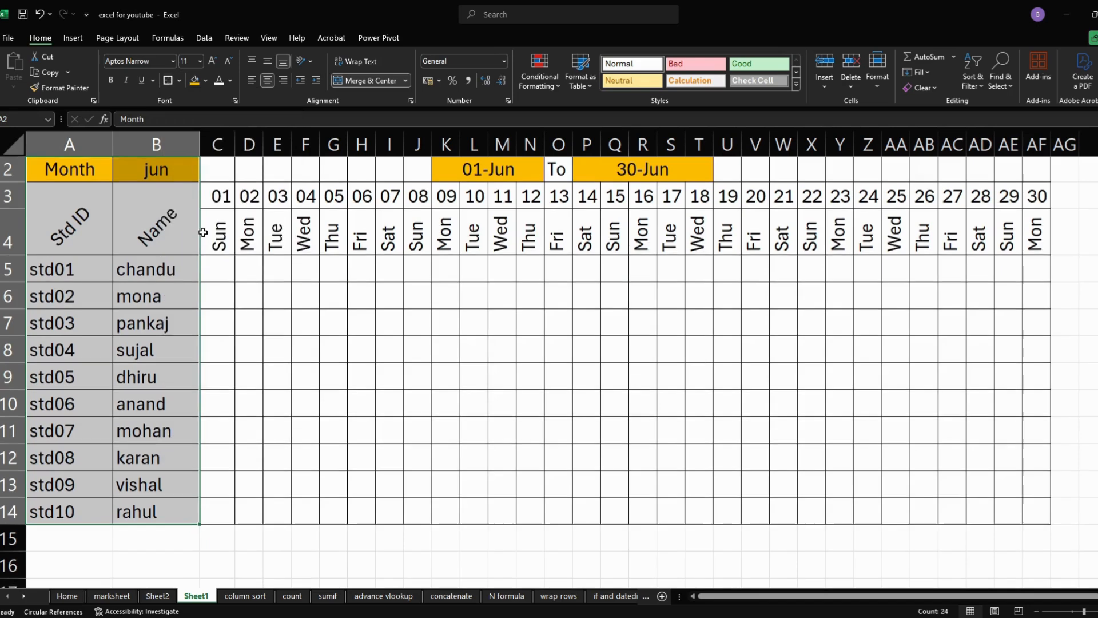
click(204, 402)
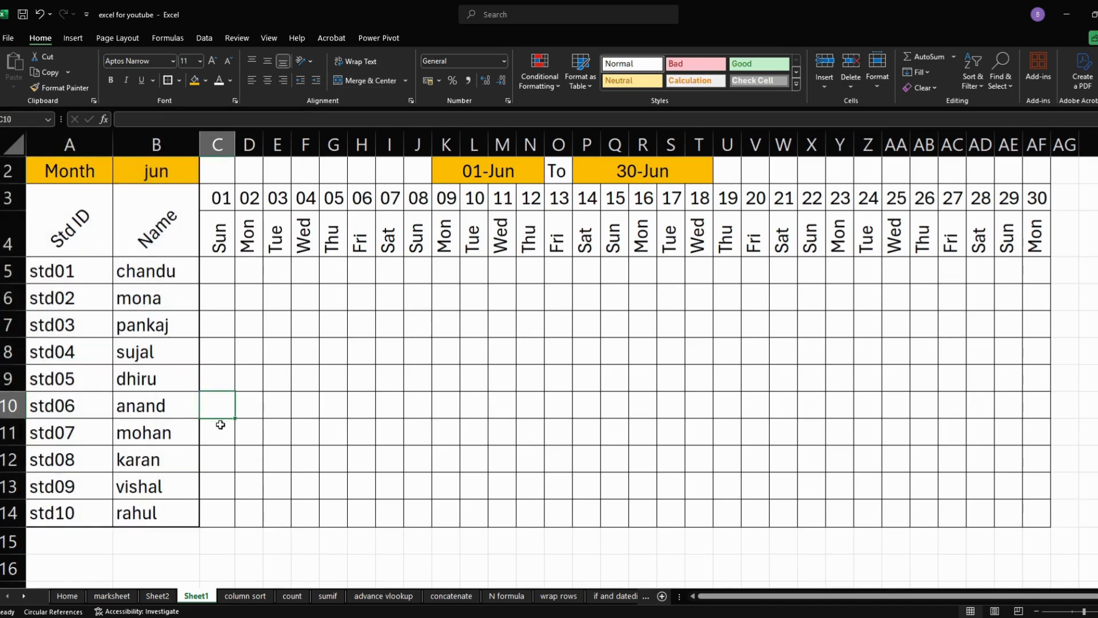
- Bold the dates and weekdays in C3:AF4, the block A2:B14, and the start and end dates in K2:T2
drag(219, 197, 1037, 252)
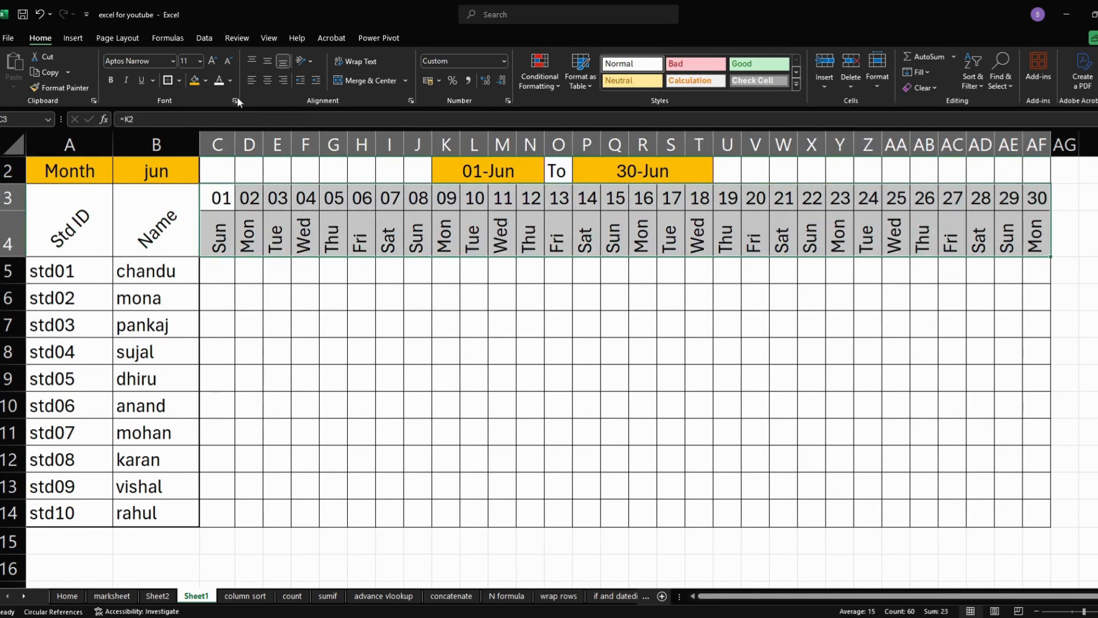
click(111, 80)
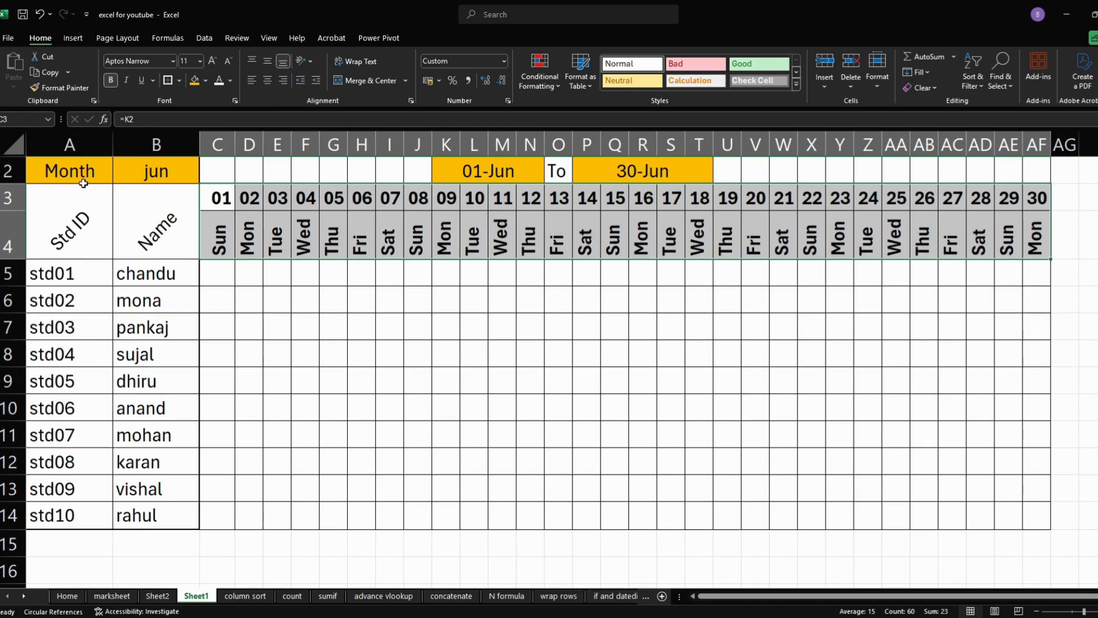
drag(64, 173, 154, 515)
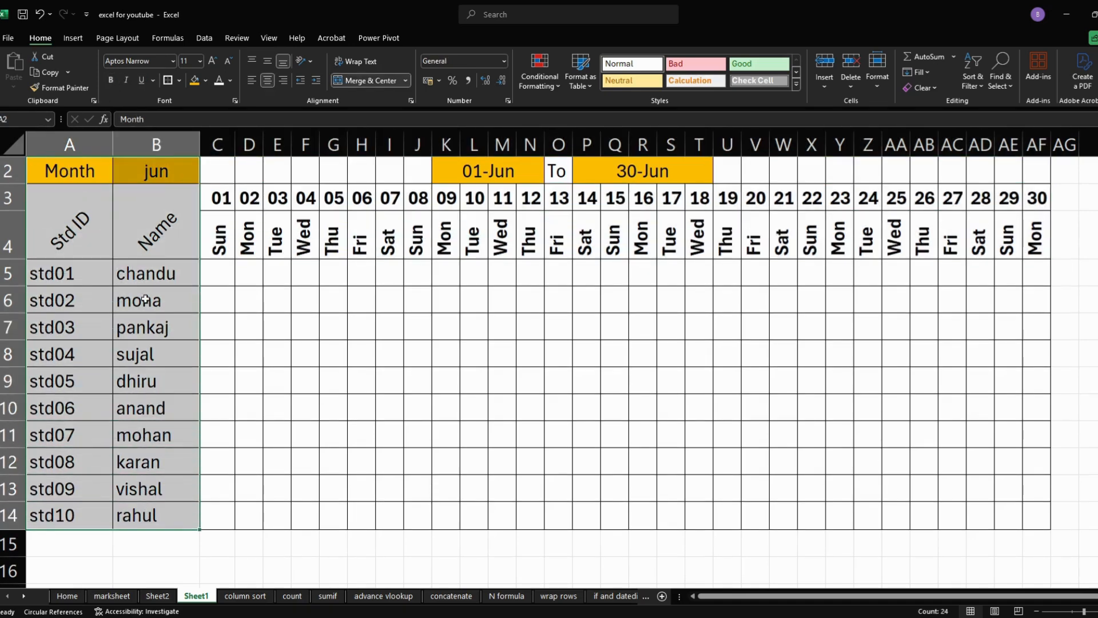
click(115, 84)
drag(453, 172, 619, 174)
click(111, 80)
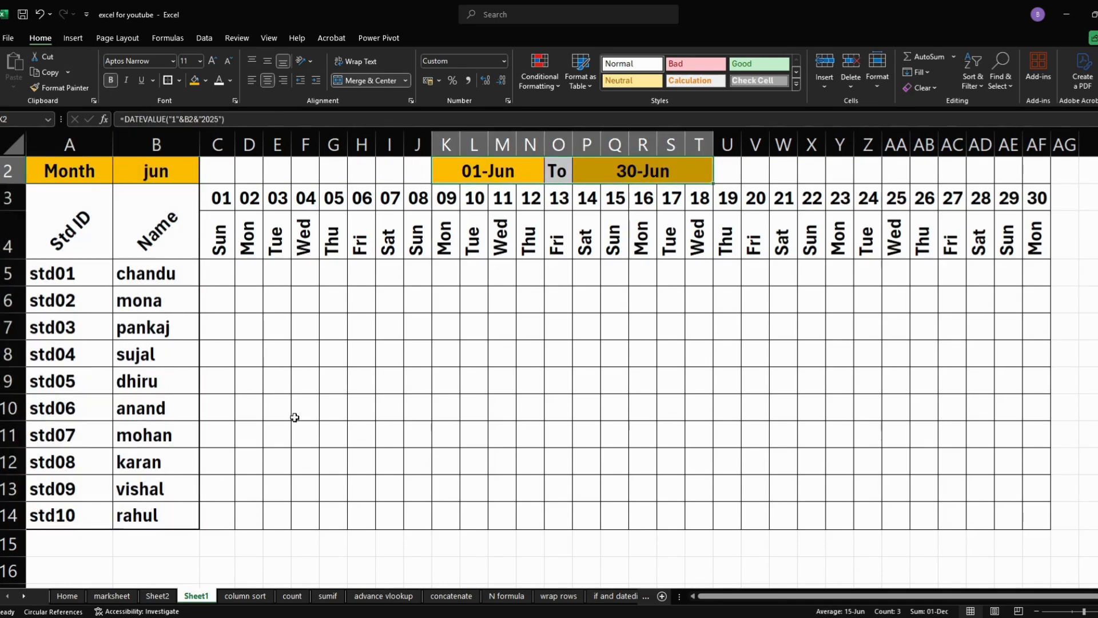
click(321, 456)
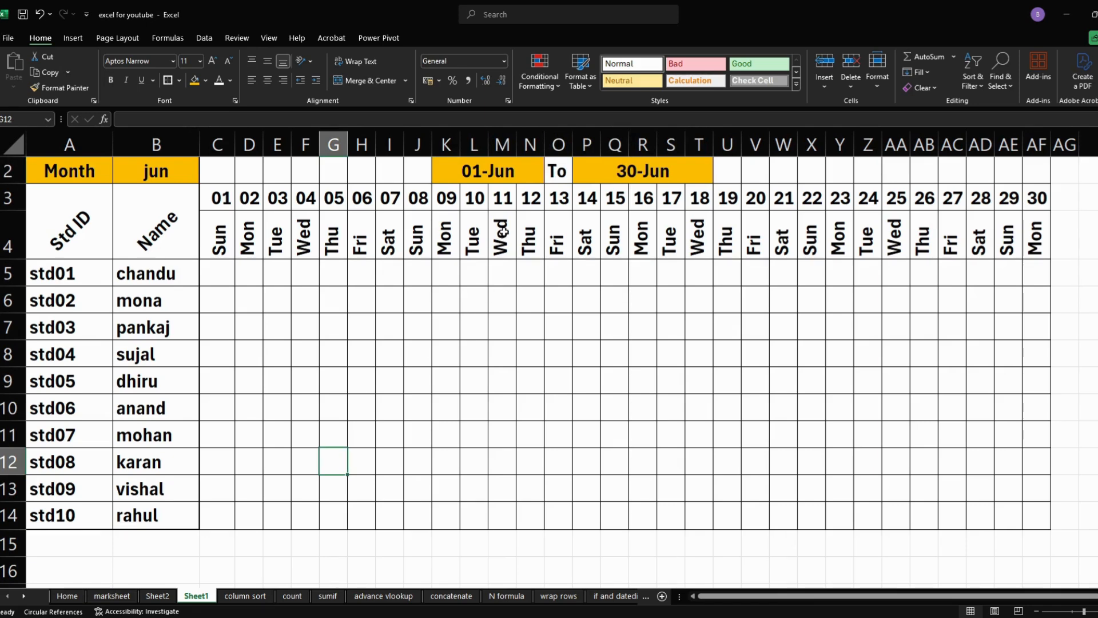
- Merge and center AC2:AF2 and enter the year 2025 in it
drag(952, 170, 1036, 171)
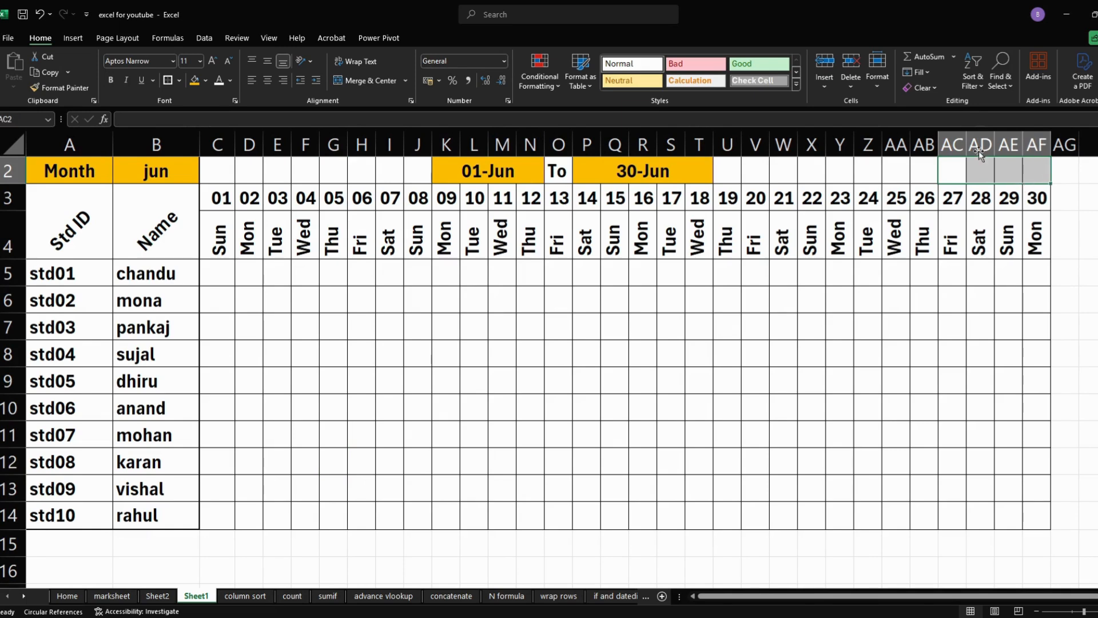
click(363, 81)
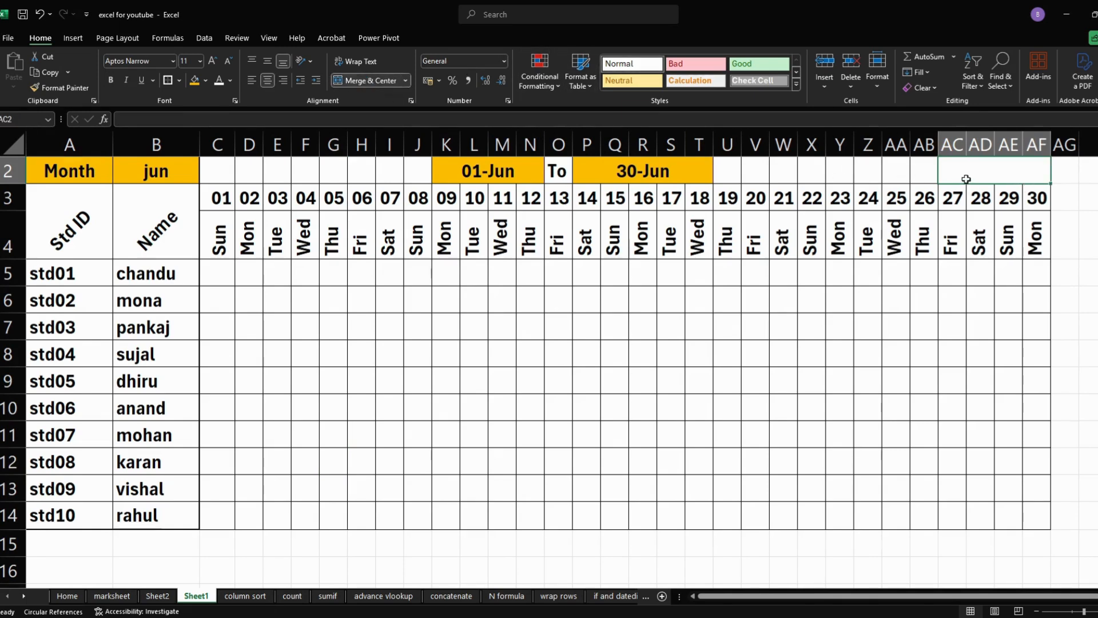
text(2025)
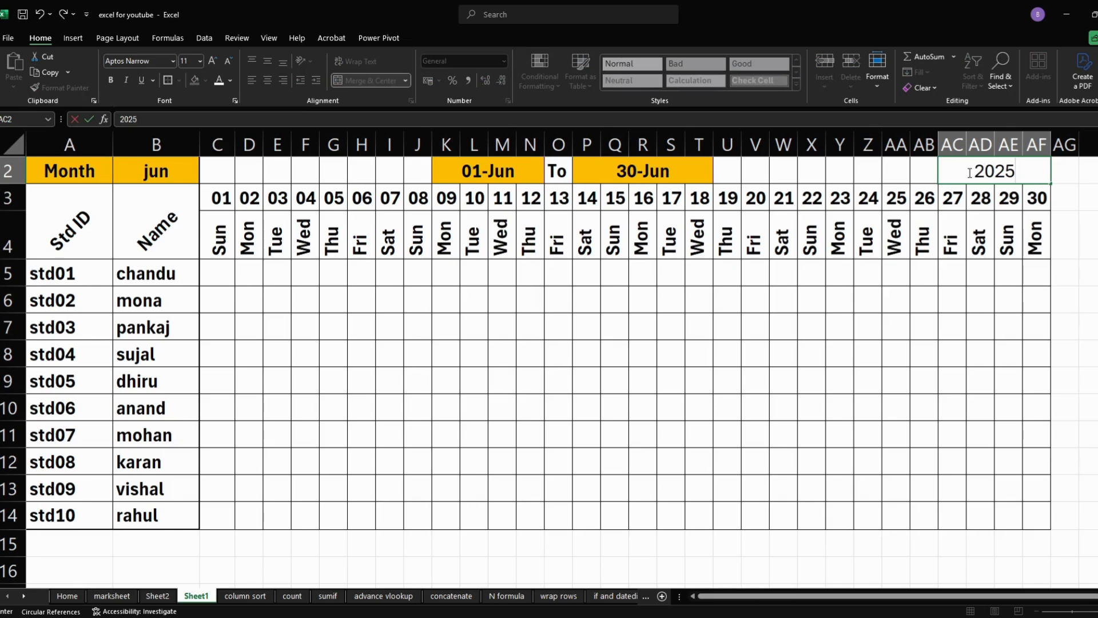
click(989, 239)
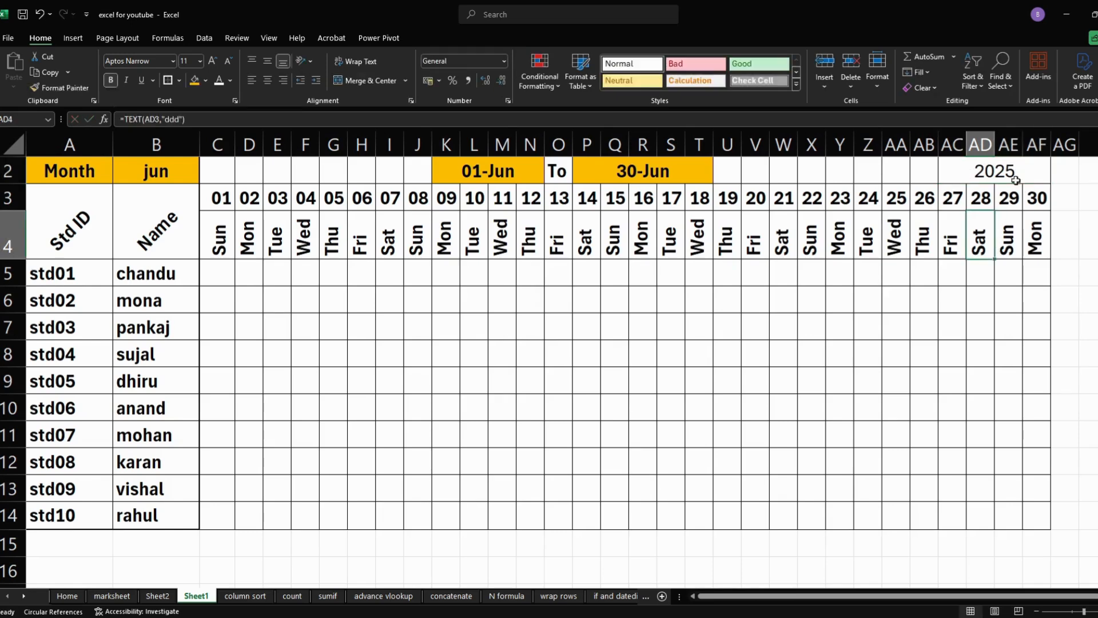
- Fill the merged year cell in row 2 with gold and make its text bold
click(1014, 175)
click(195, 80)
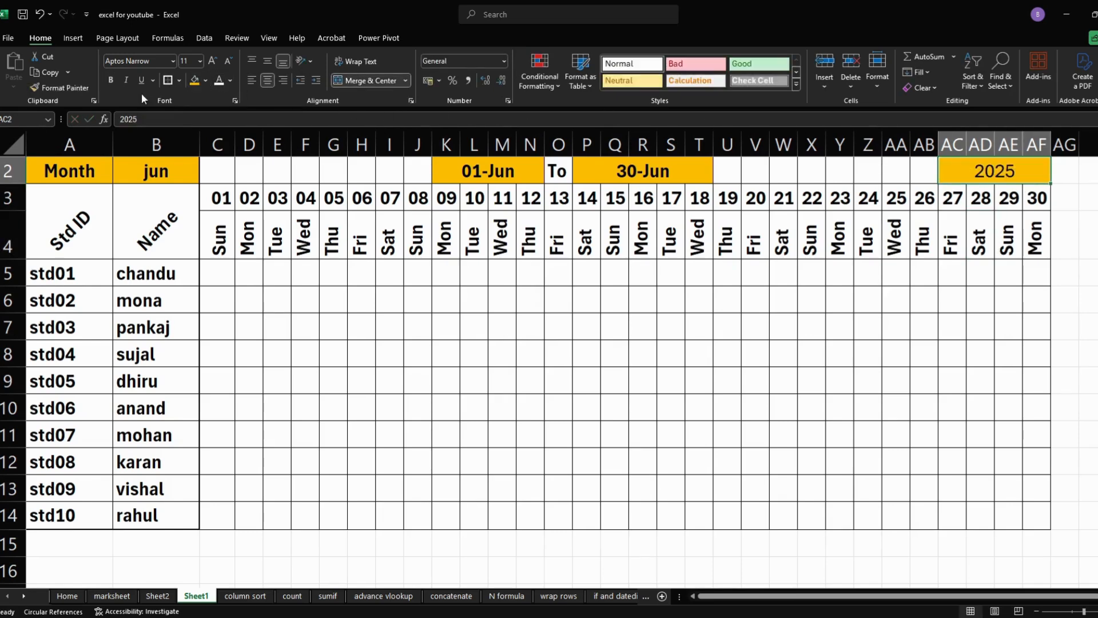
click(419, 273)
scroll(502, 373, up, 1)
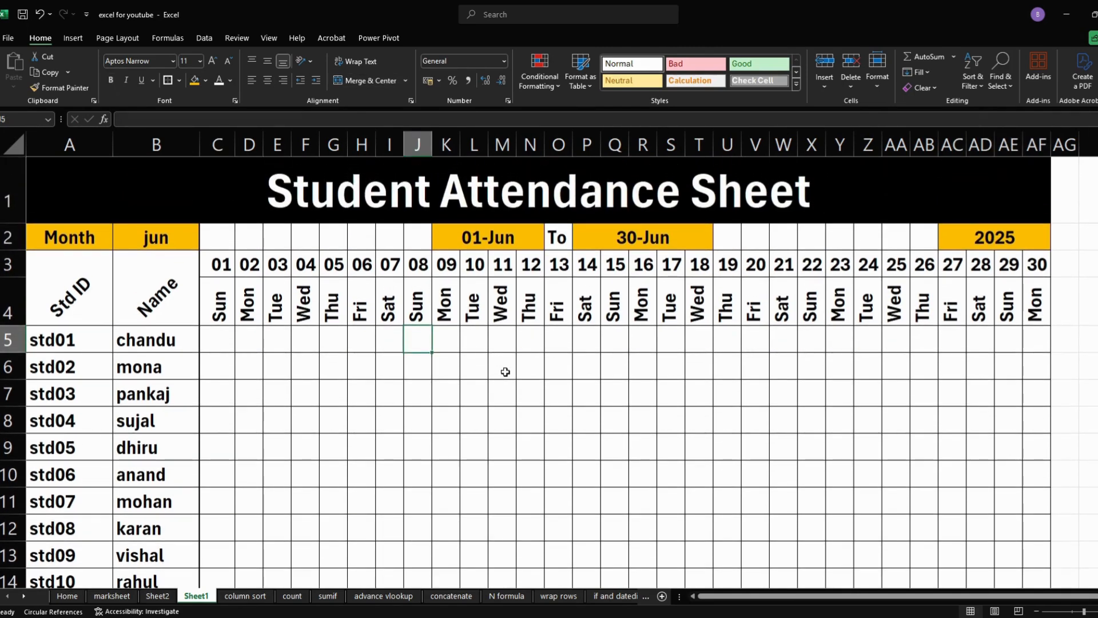
scroll(504, 371, down, 1)
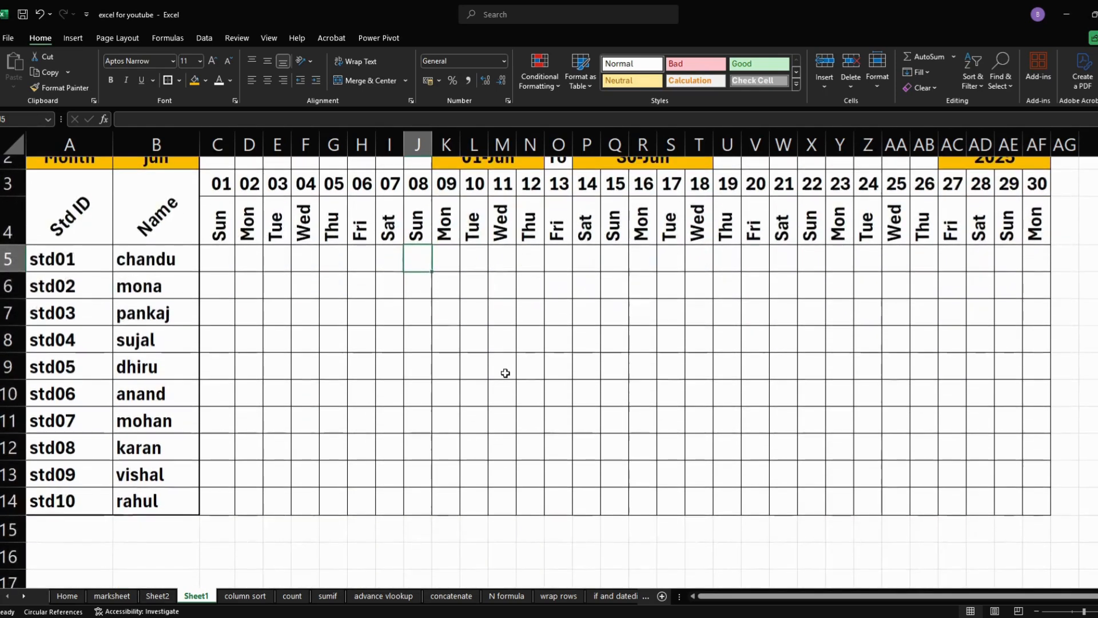
click(245, 263)
click(269, 260)
click(299, 262)
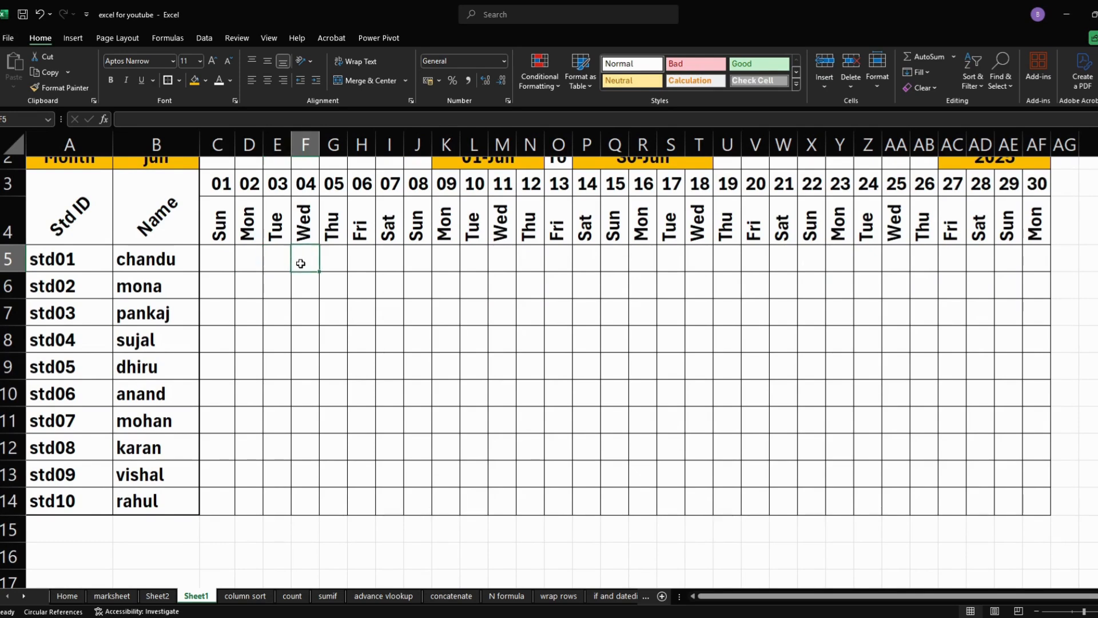
click(232, 258)
click(255, 257)
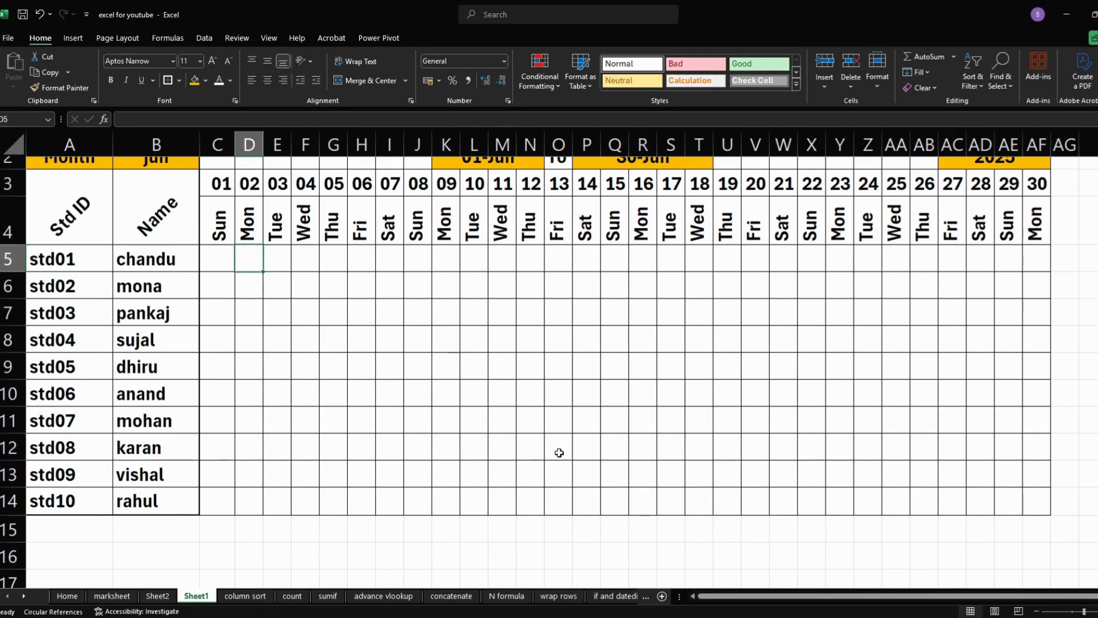
- Enter the summary headers present, absent and total in AG4, AH4 and AI4, following the last date column
drag(702, 596, 720, 596)
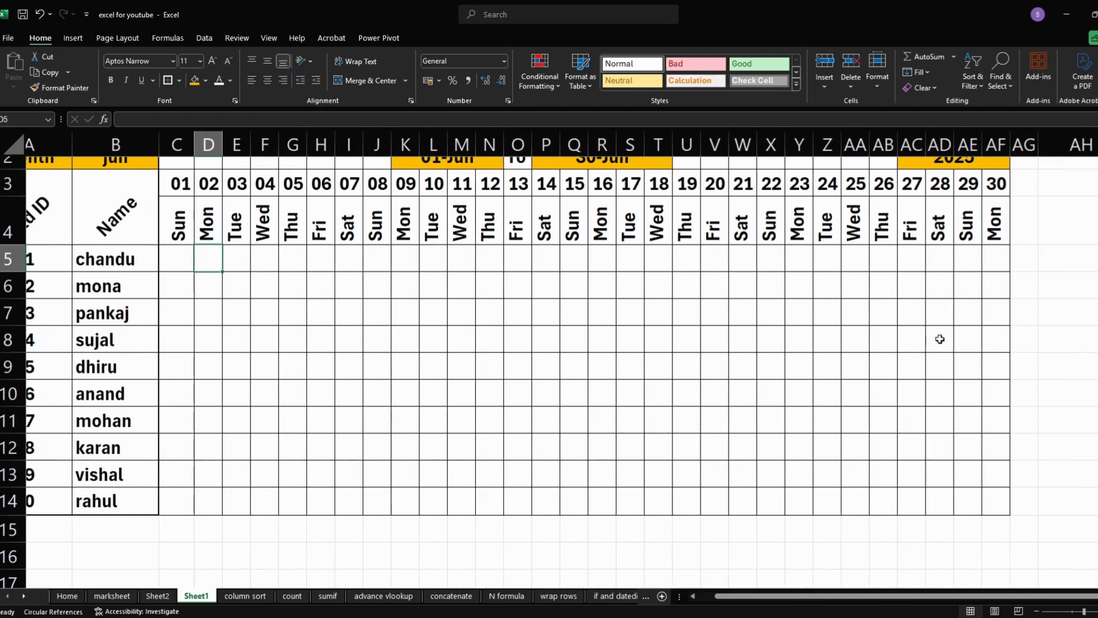
click(1027, 221)
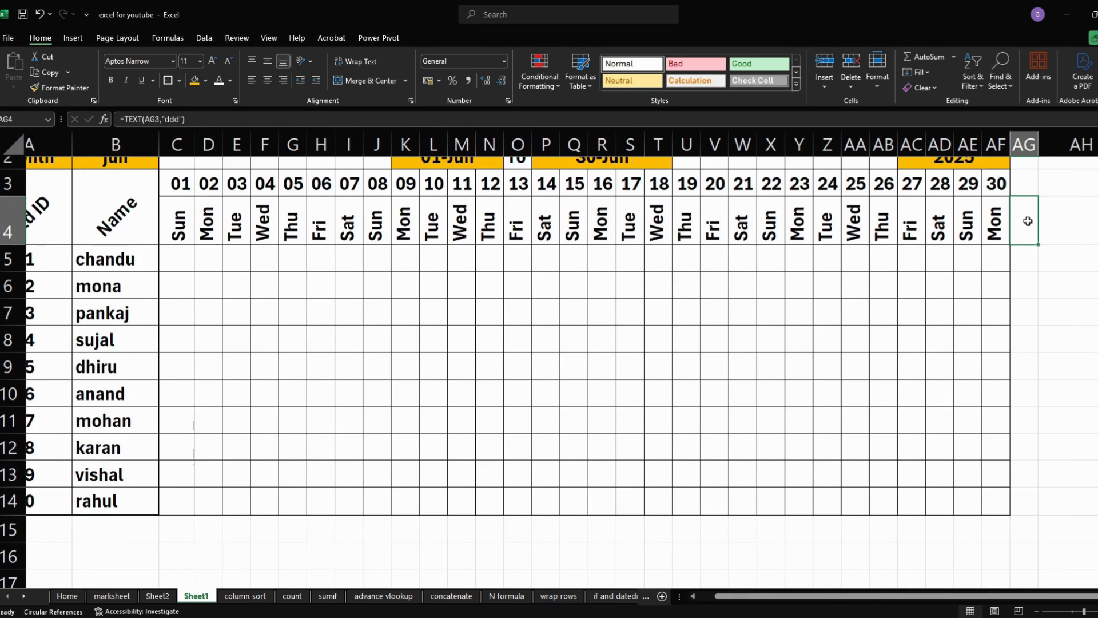
text(pres)
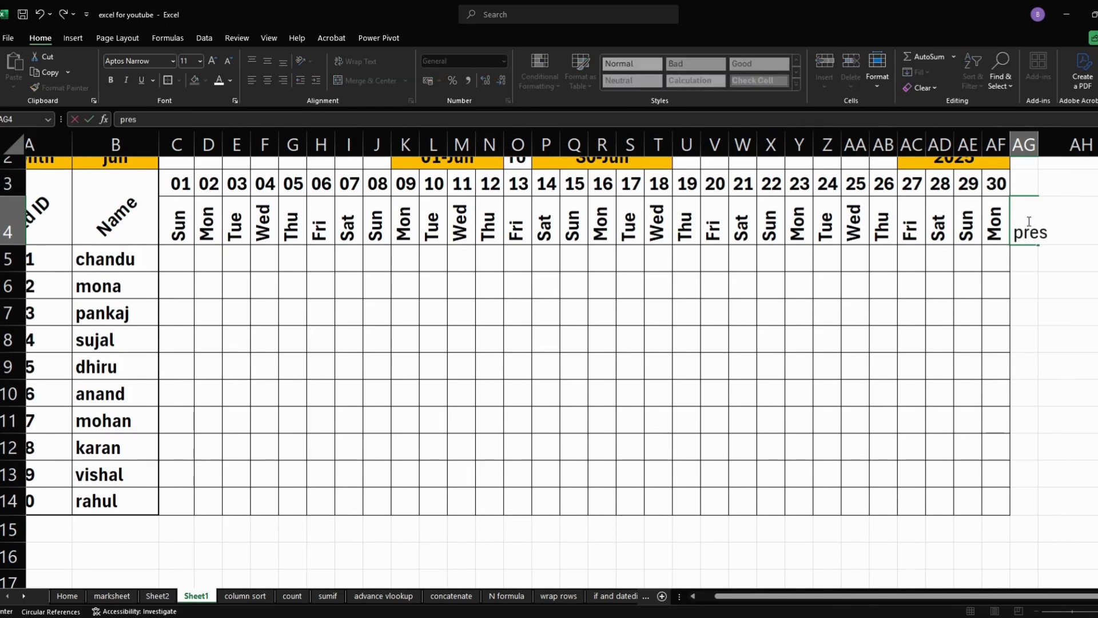
text(ent)
key(Tab)
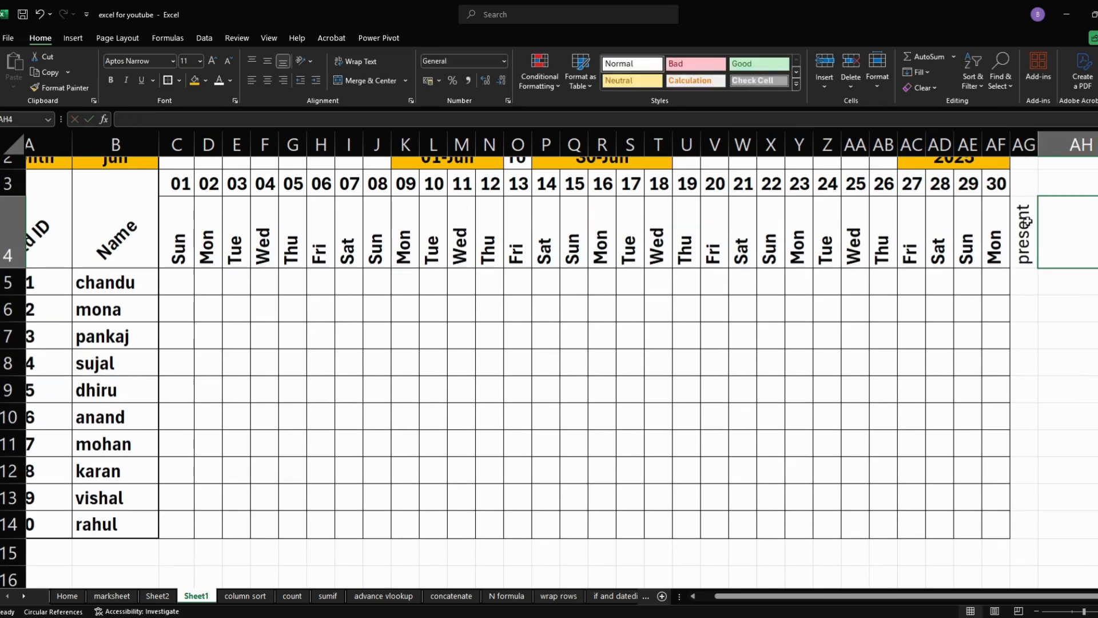
text(absen)
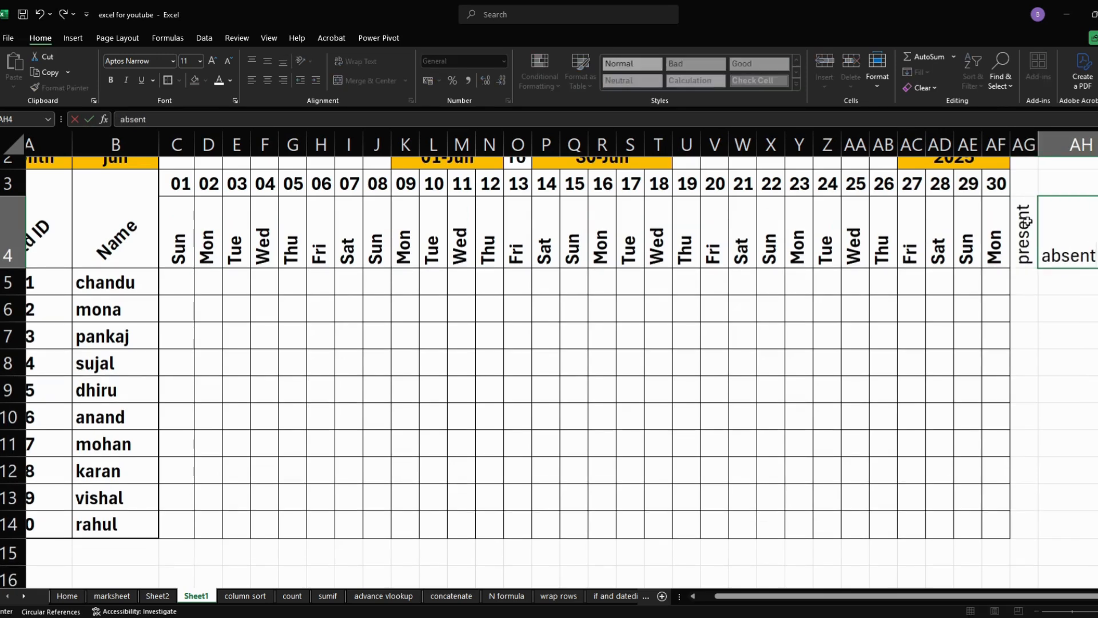
text(t)
key(Tab)
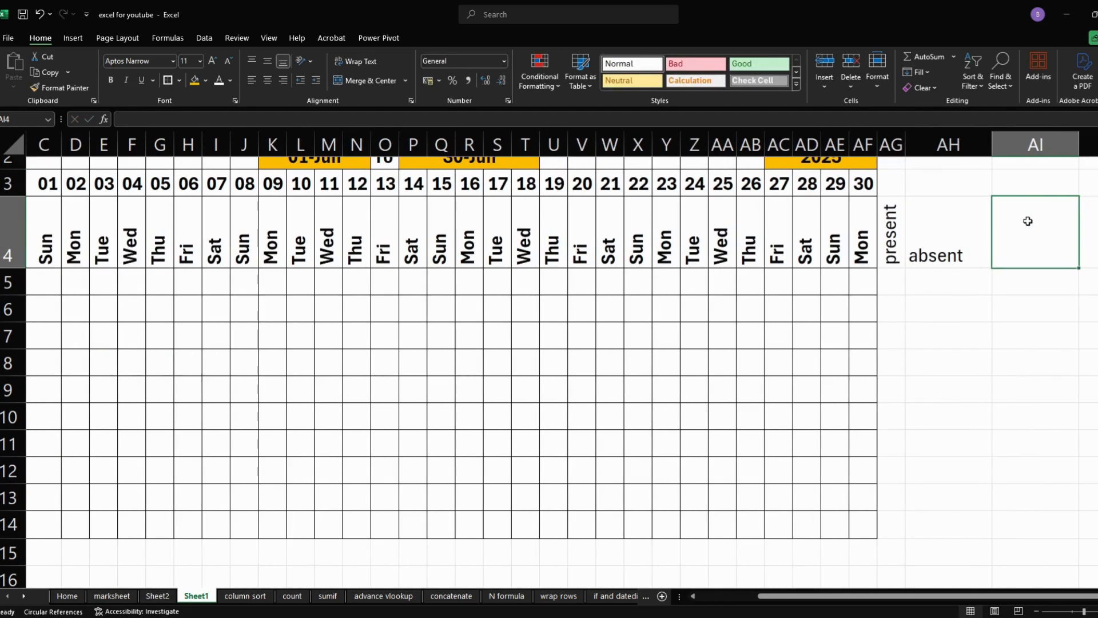
text(tota)
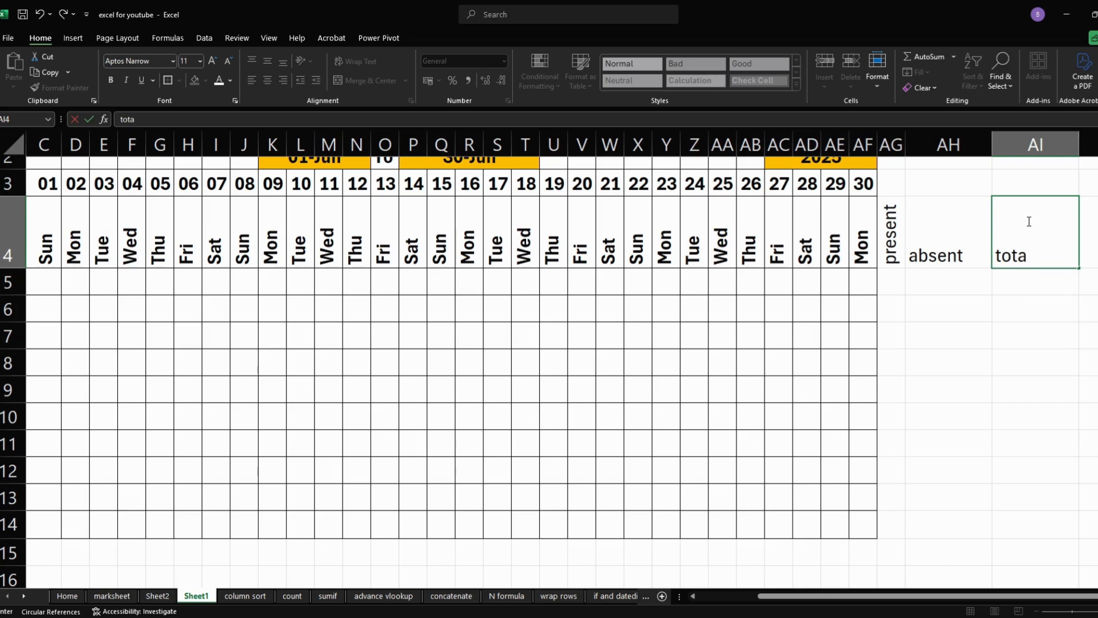
text(l)
key(Return)
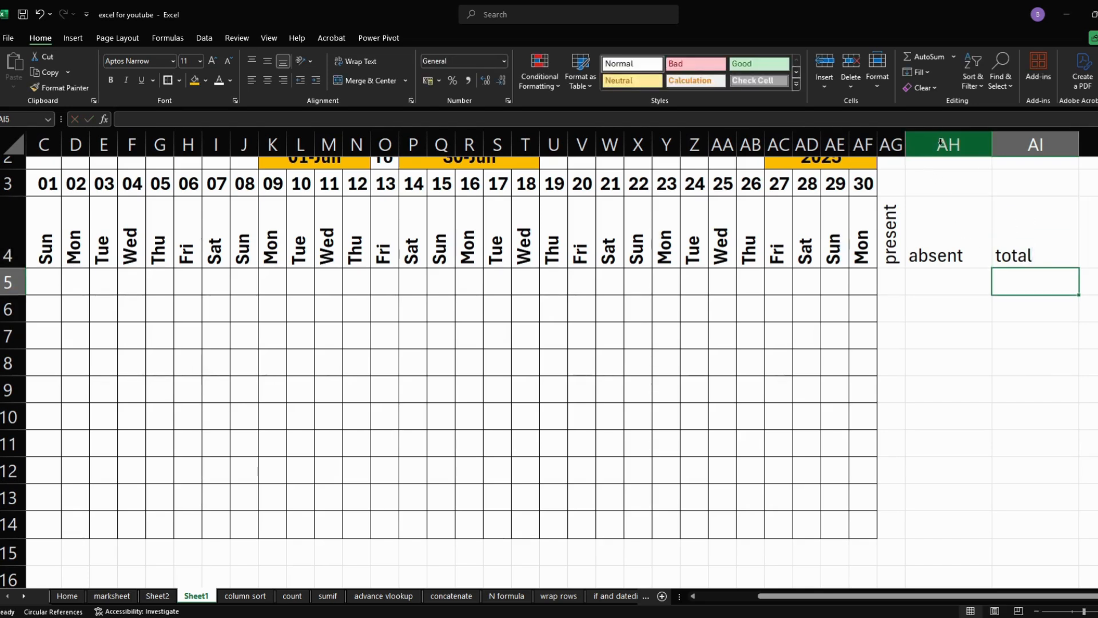
- Rotate the text in columns AH and AI upward and AutoFit both column widths
drag(940, 142, 1004, 171)
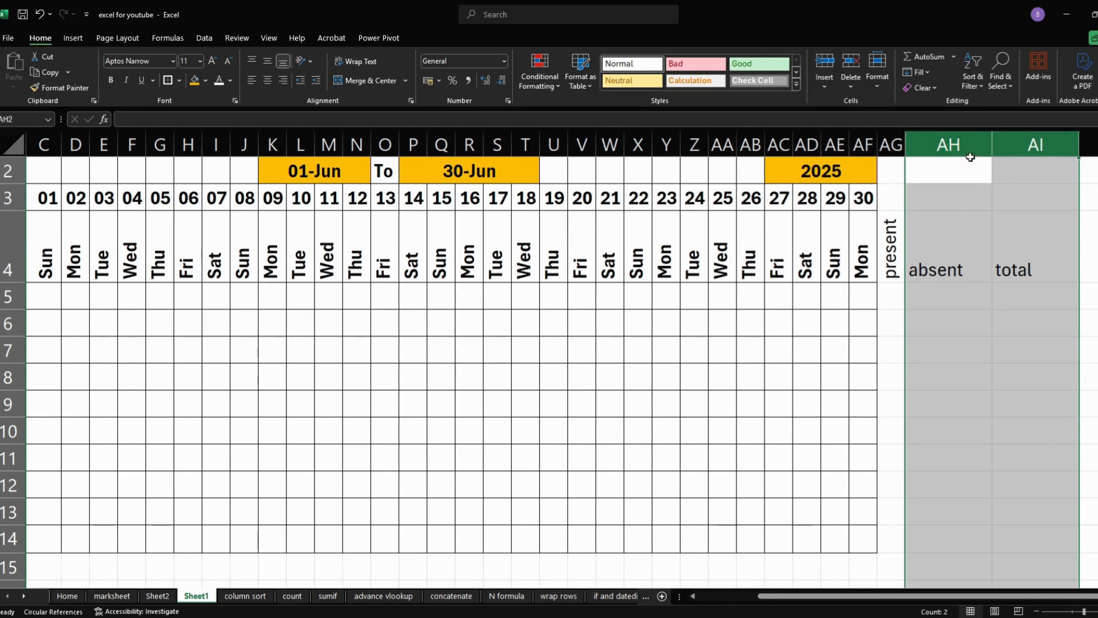
click(958, 246)
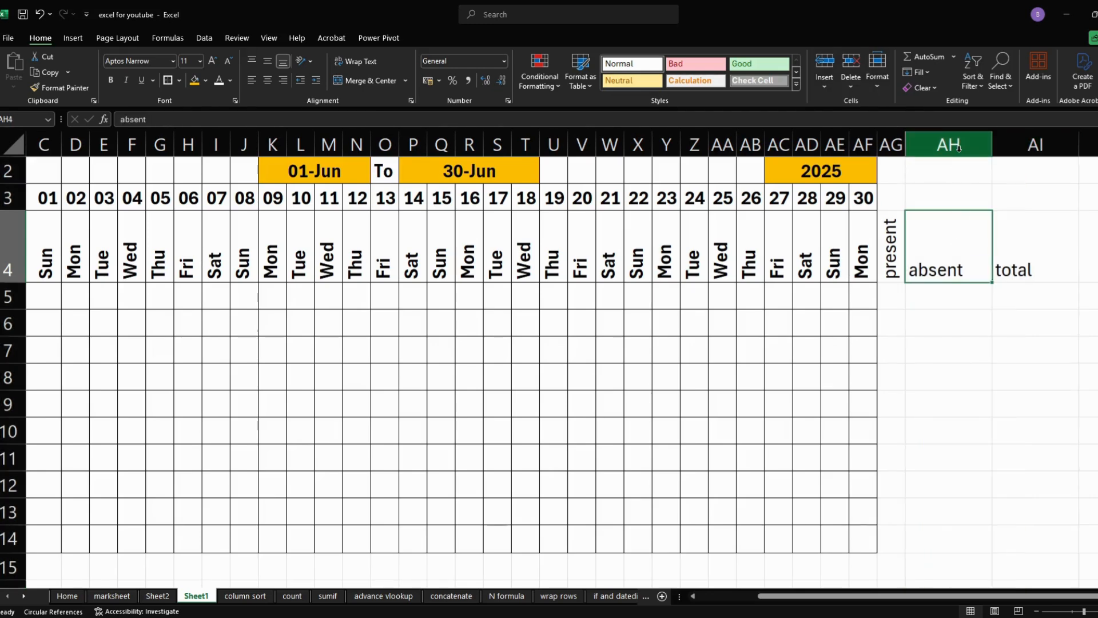
drag(959, 149, 1004, 147)
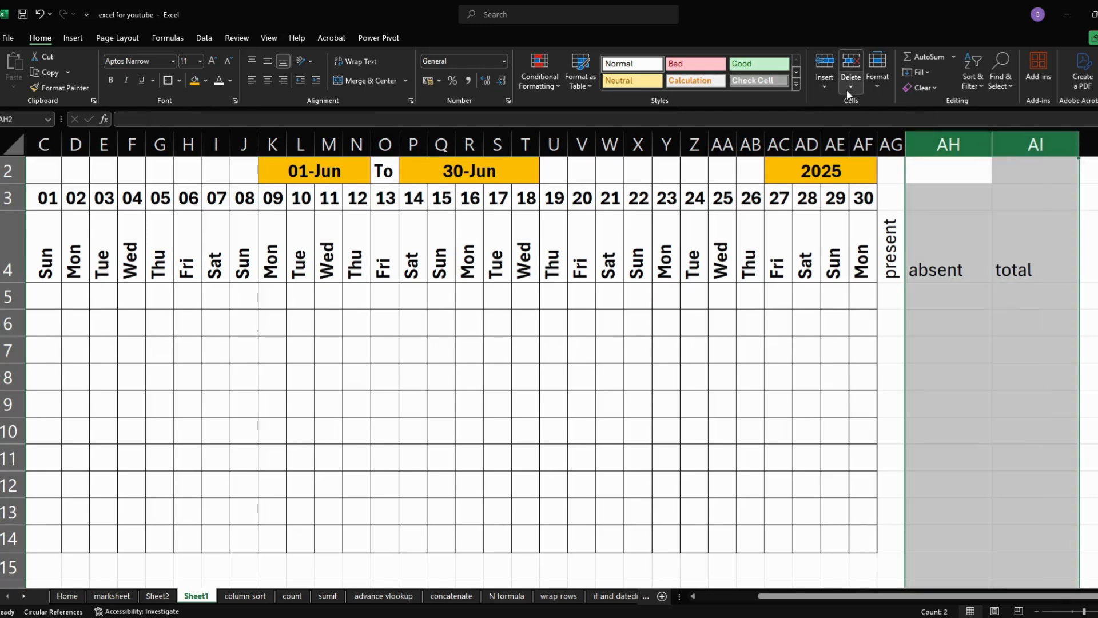
click(877, 80)
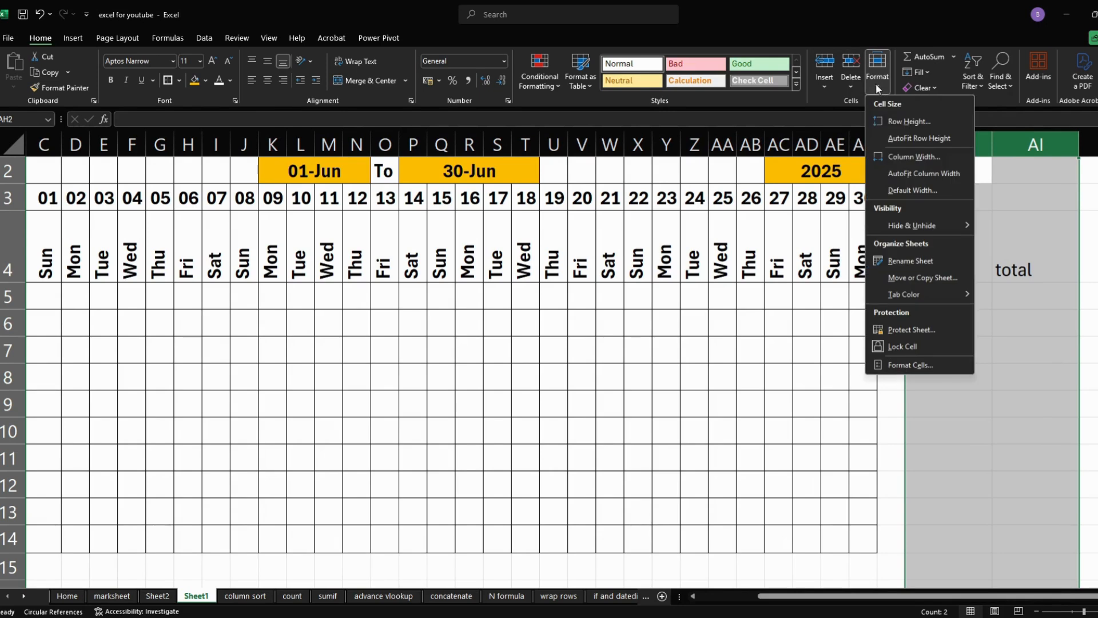
click(898, 173)
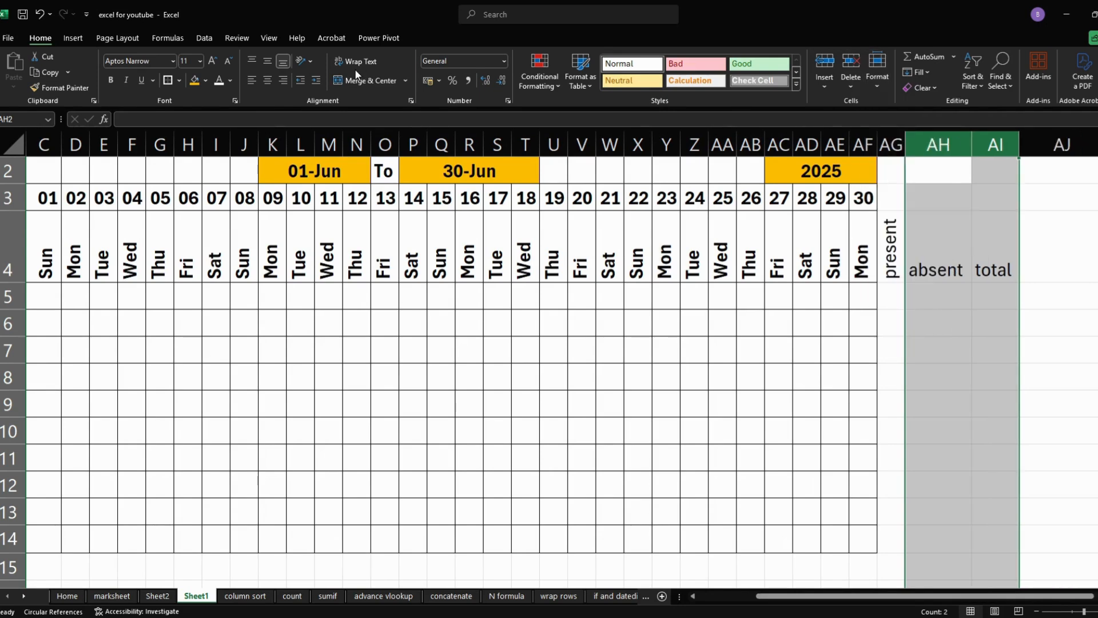
click(303, 61)
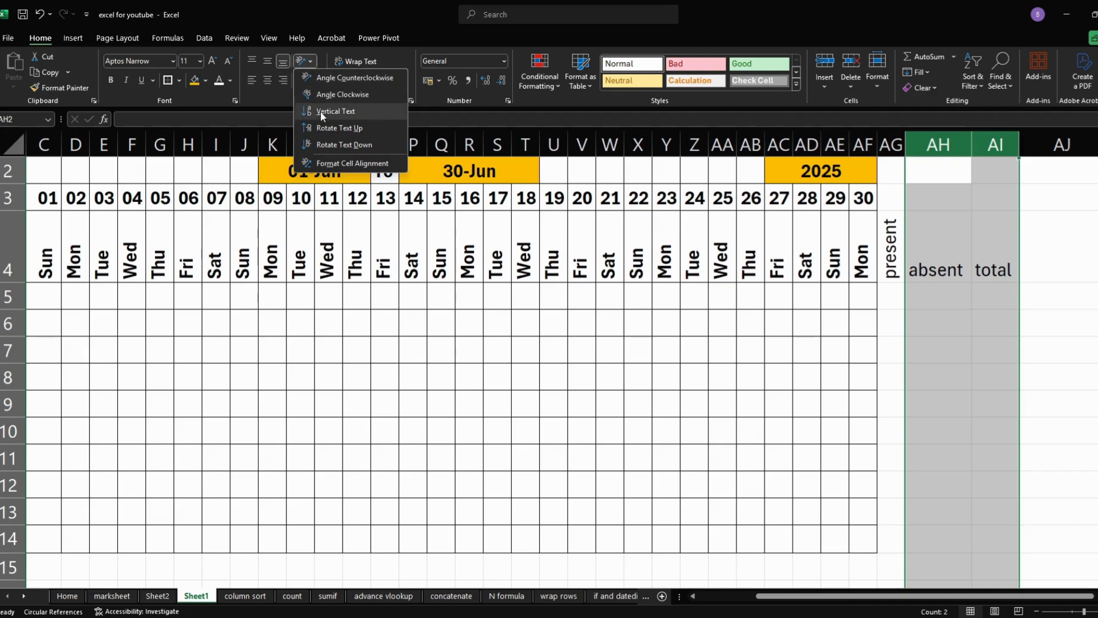
click(328, 127)
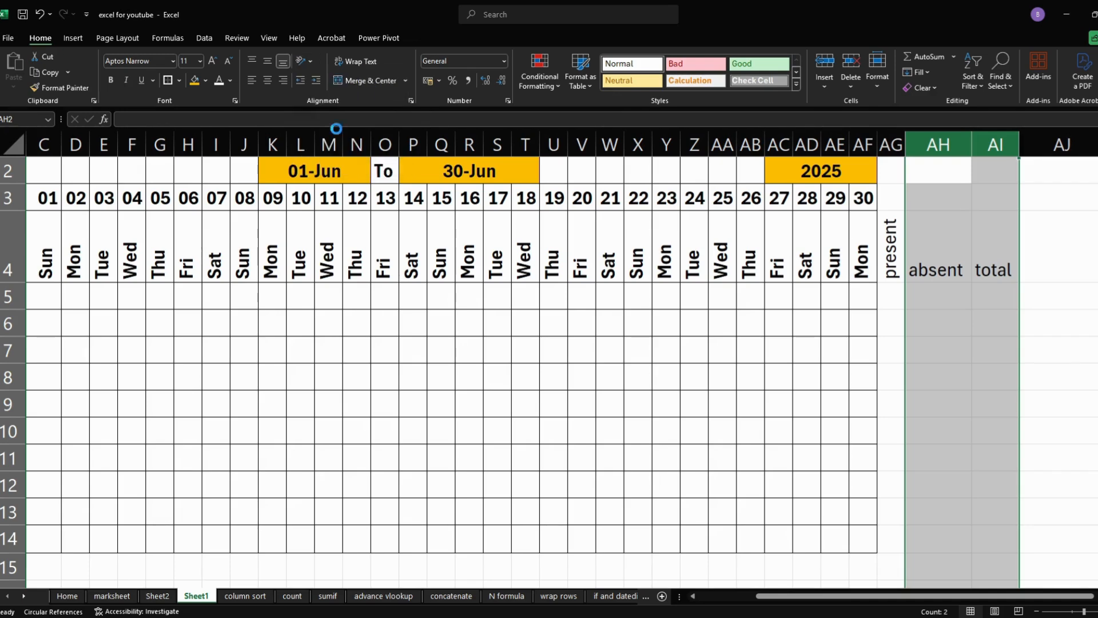
click(874, 88)
click(894, 167)
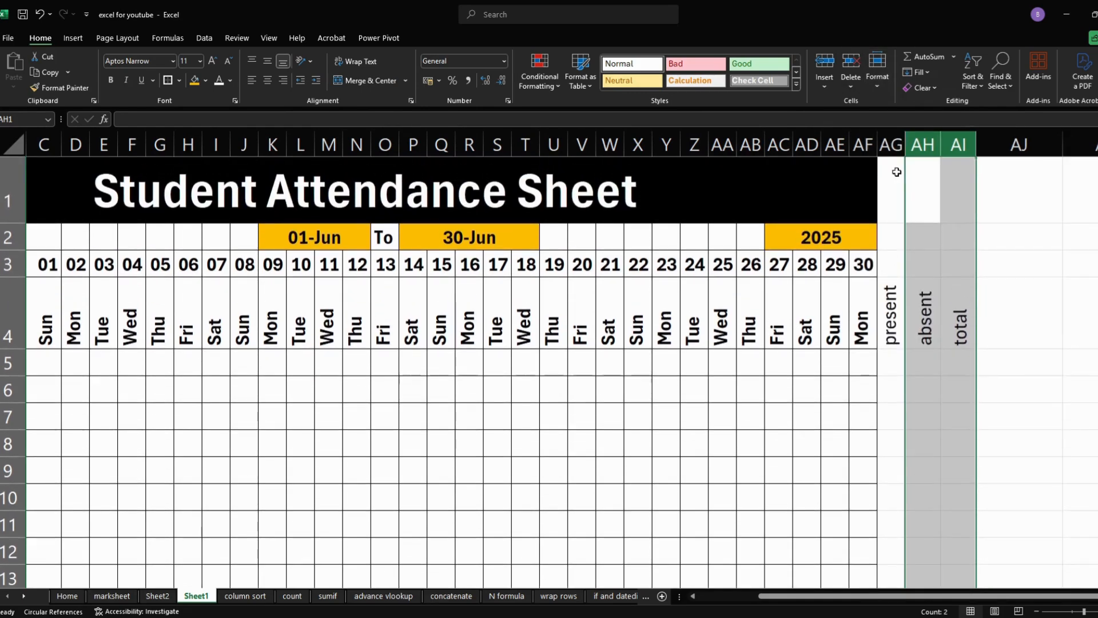
click(916, 312)
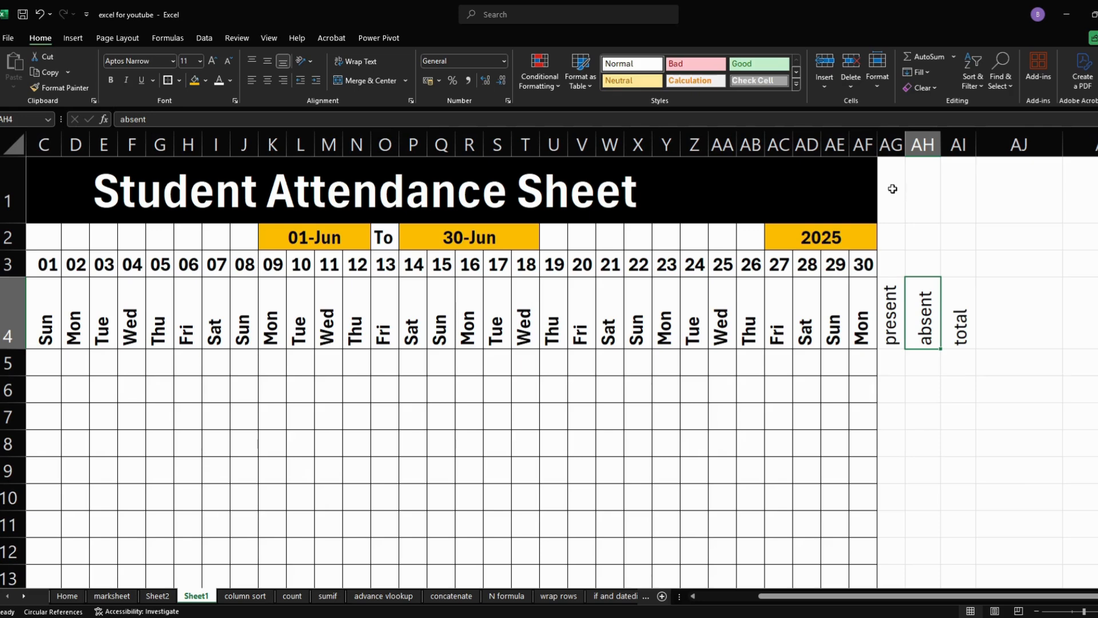
- Apply all borders to the summary columns AG through AI
drag(892, 188, 928, 295)
drag(893, 146, 951, 167)
click(179, 80)
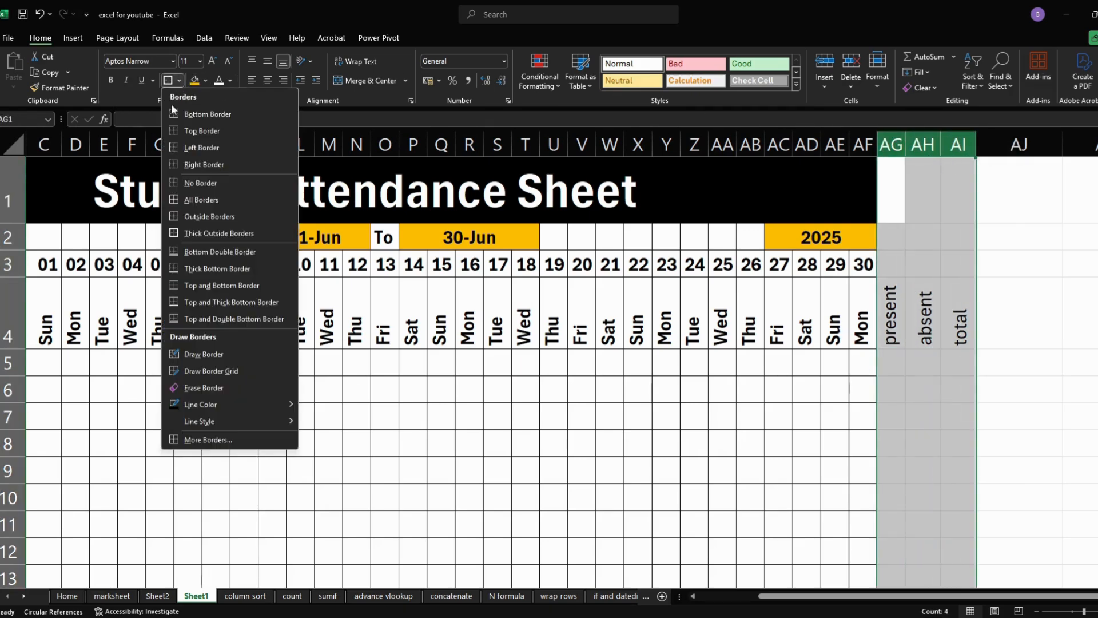
click(201, 199)
click(808, 490)
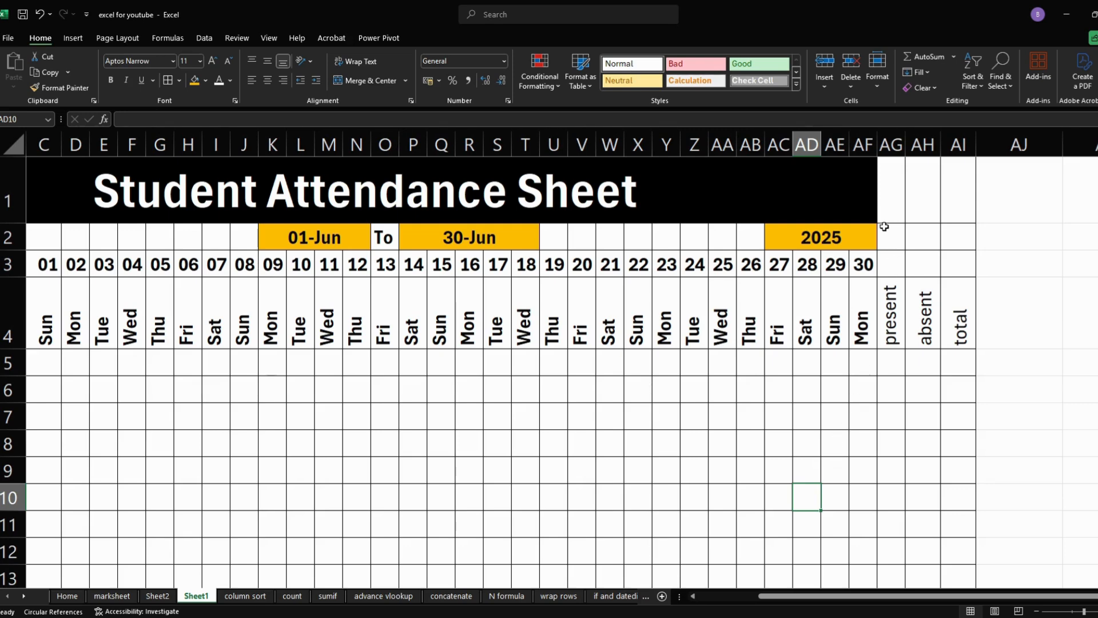
- Extend the merged, centered Student Attendance Sheet title across row 1 to column AI and fill it with black
drag(866, 204, 944, 204)
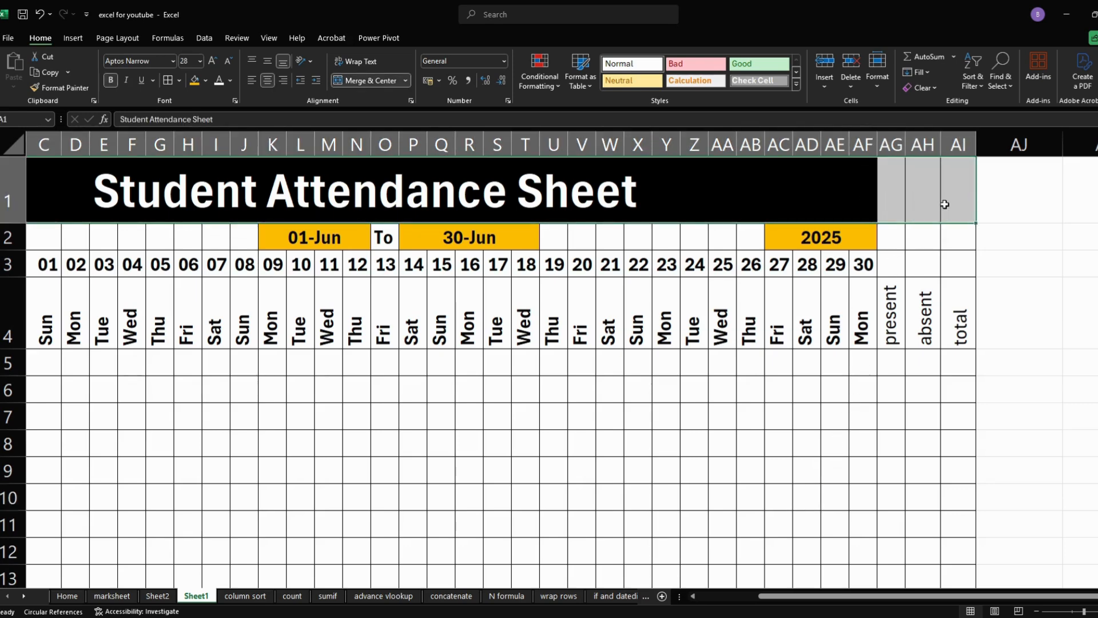
click(206, 80)
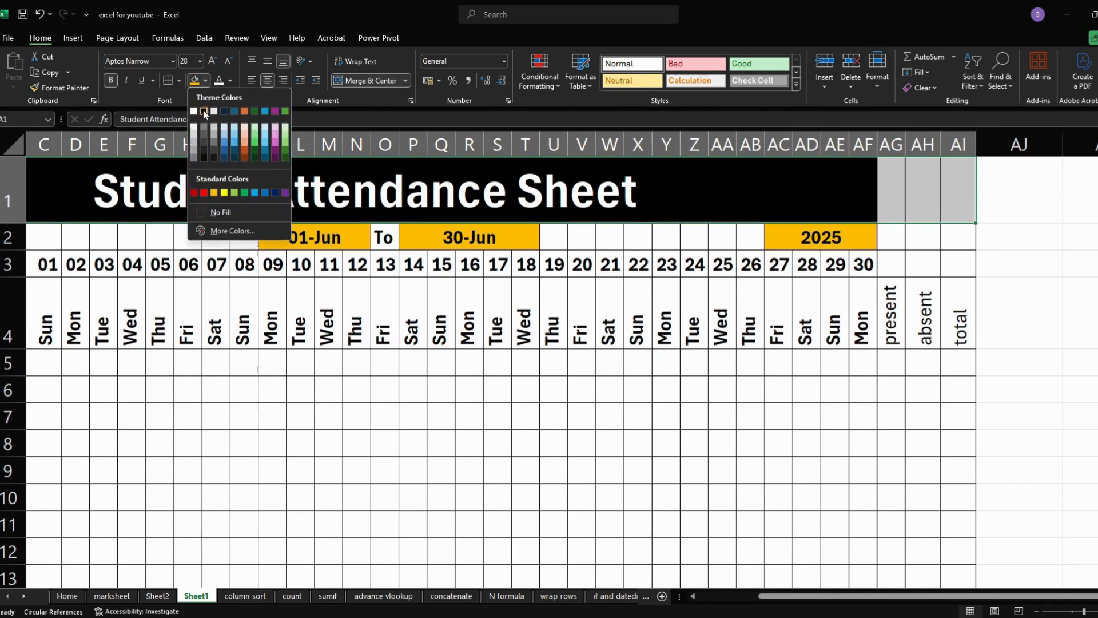
click(204, 112)
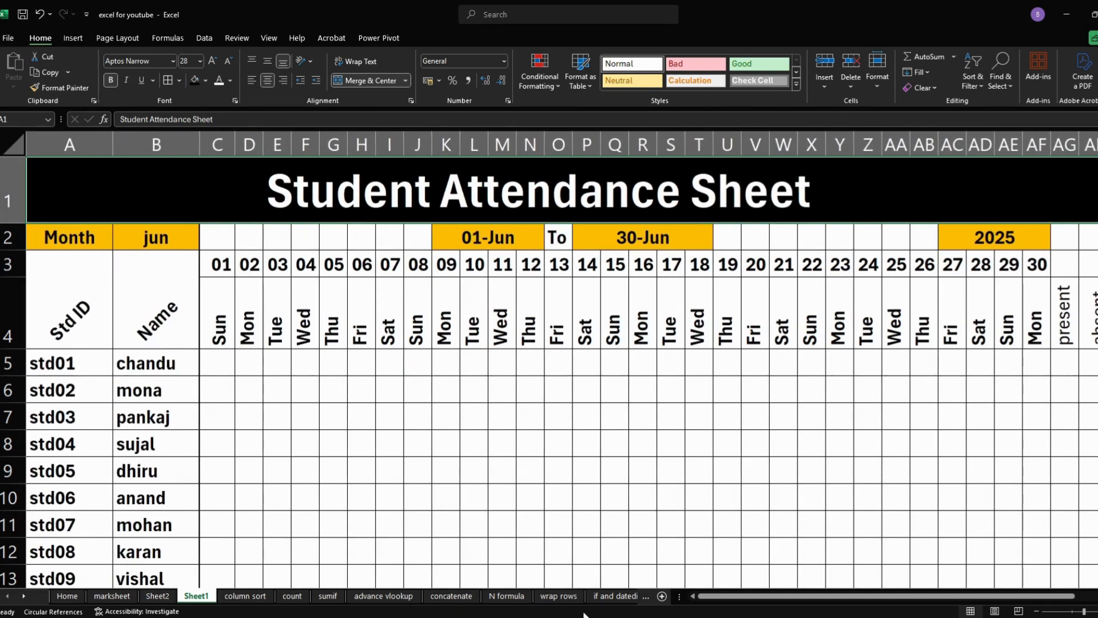
drag(719, 600, 744, 598)
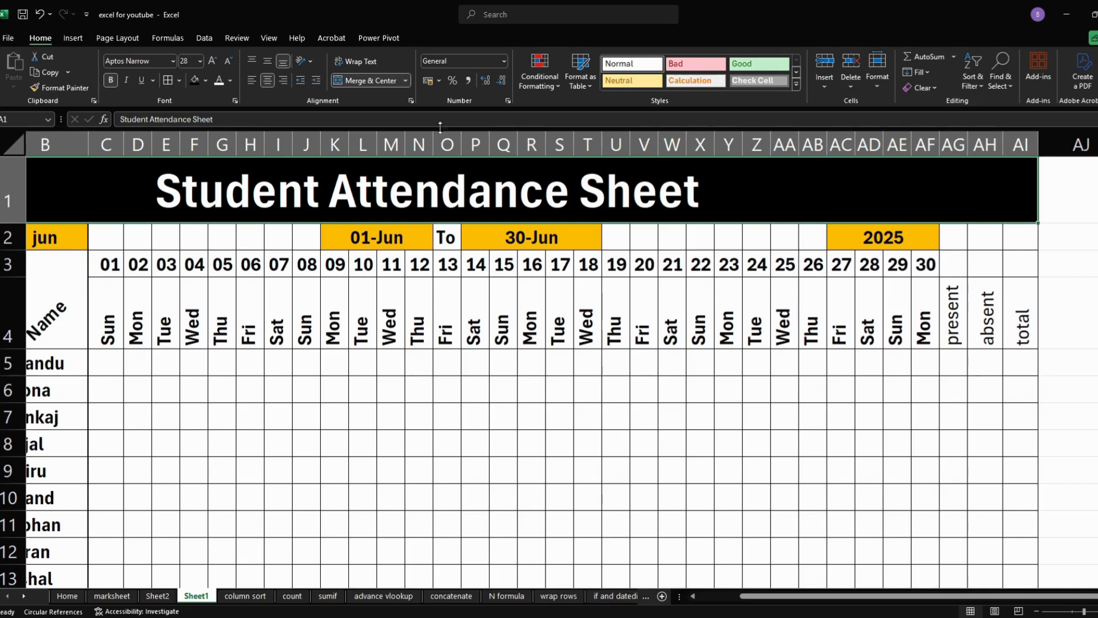
click(364, 76)
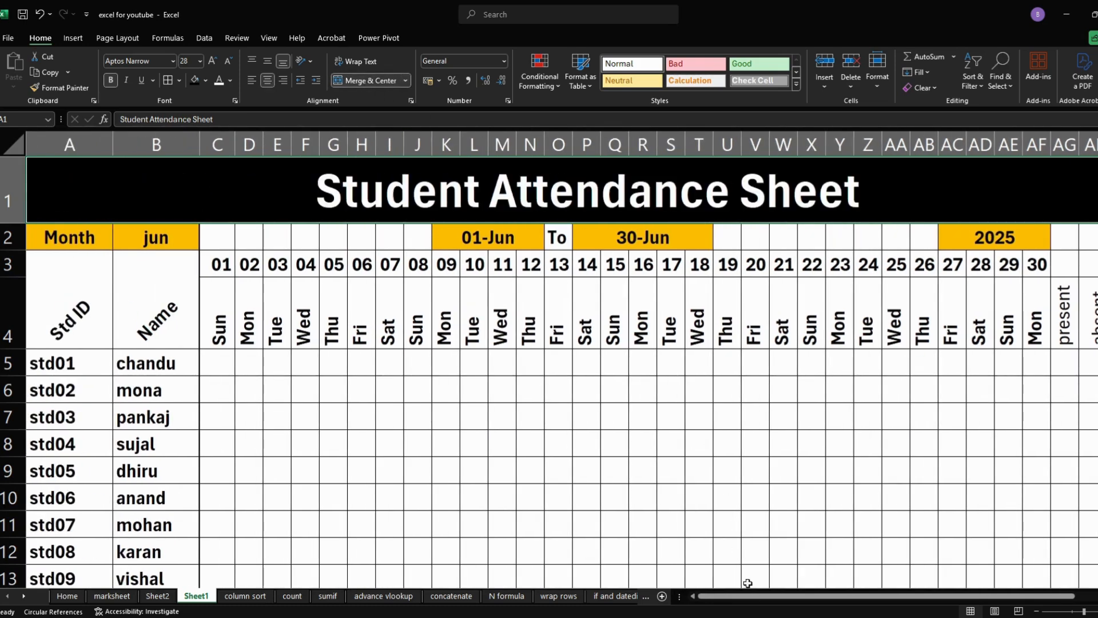
drag(772, 597, 814, 598)
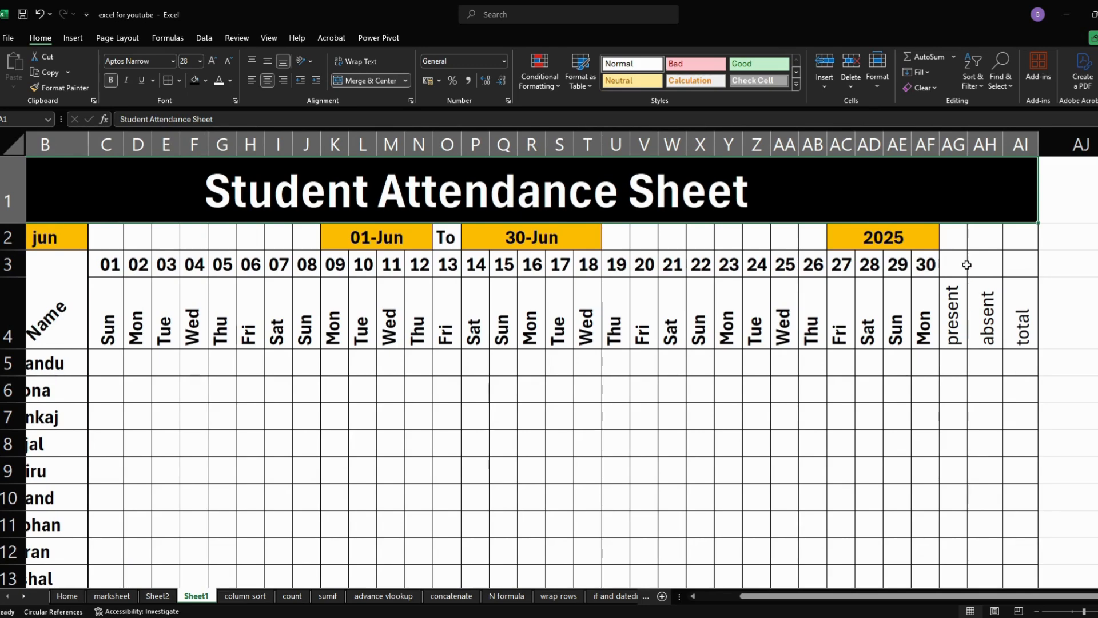
- Try to move the merged year cell in row 2 over the summary columns AG to AI
click(934, 239)
drag(939, 239, 1009, 246)
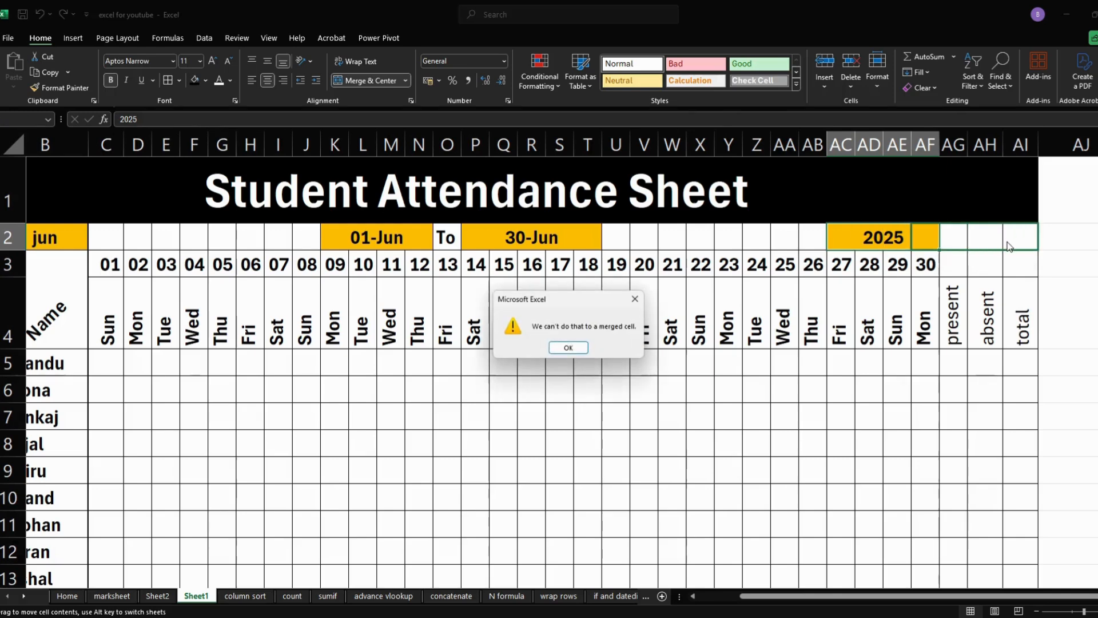
click(568, 347)
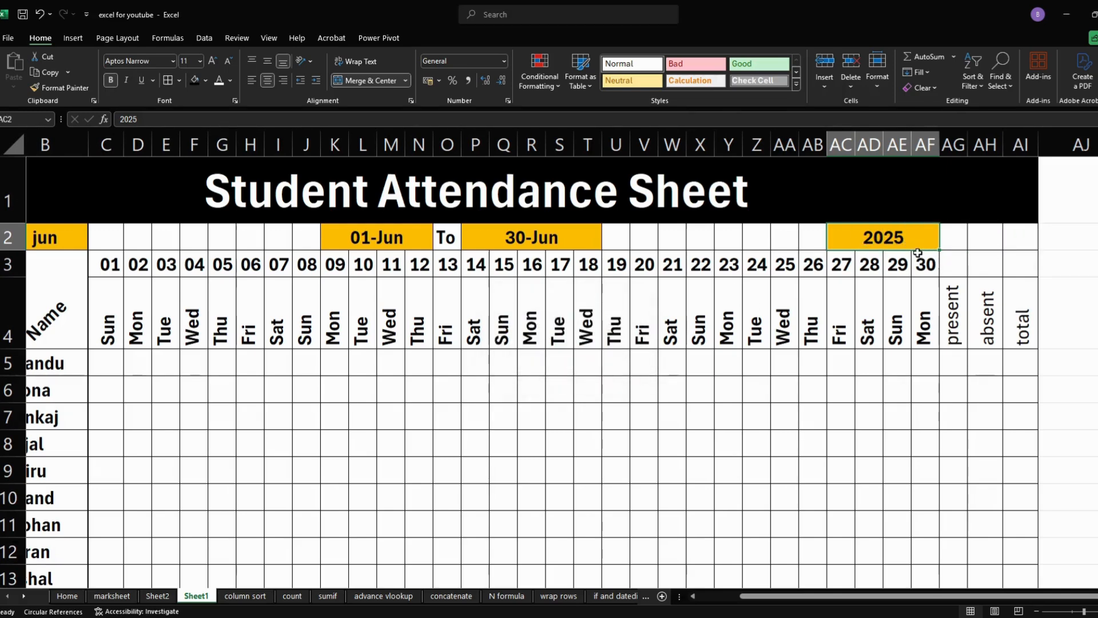
drag(910, 245, 1021, 256)
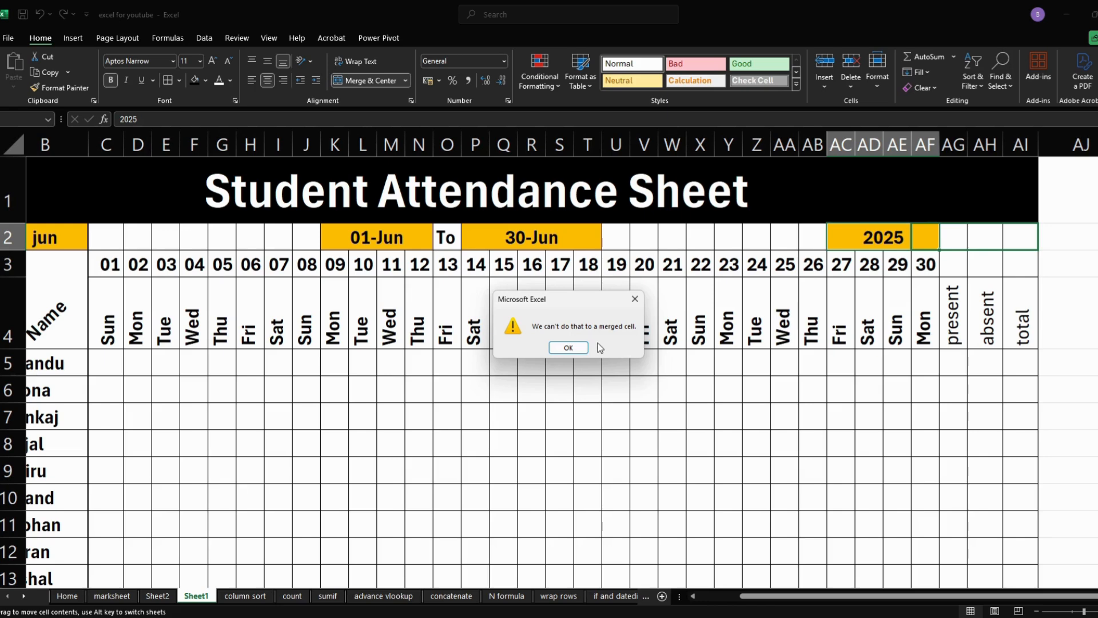
click(635, 298)
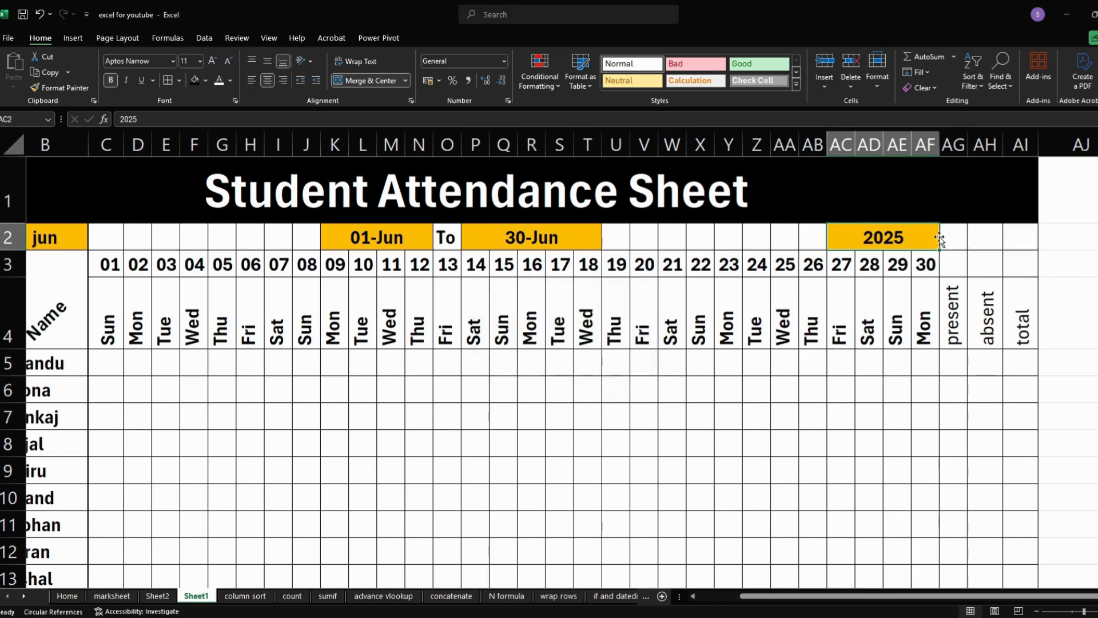
- Unmerge the year cell AC2:AF2, move the year above the summary columns, and merge and center it across AG2:AI2
click(370, 85)
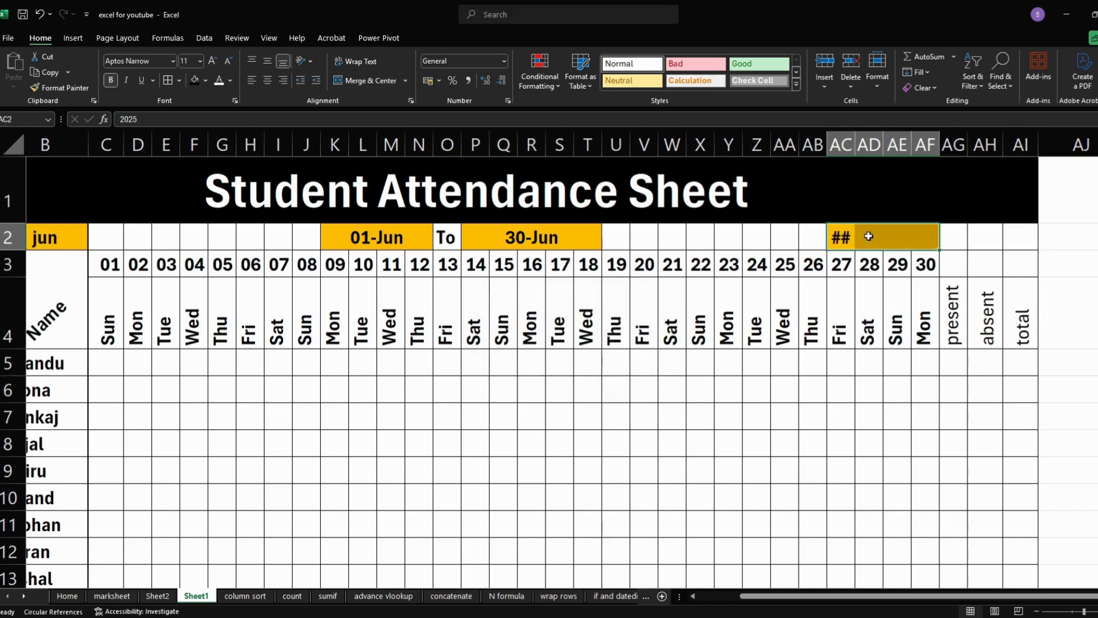
click(841, 237)
drag(855, 243, 1022, 240)
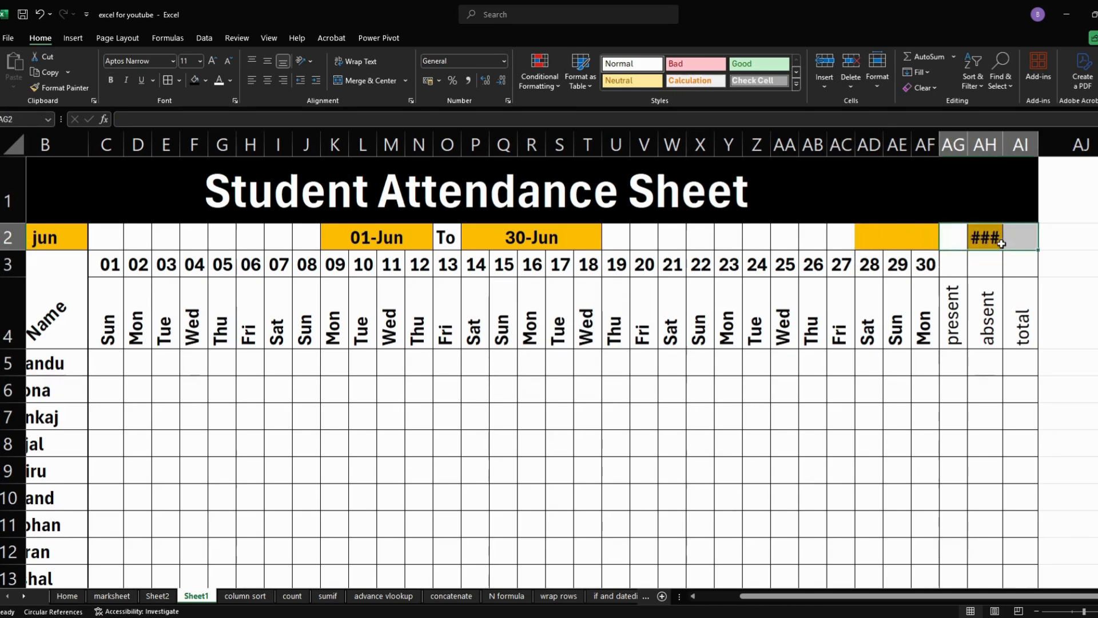
click(357, 76)
- Remove the leftover gold fill from AD2:AF2 and reapply all borders to those cells
click(894, 235)
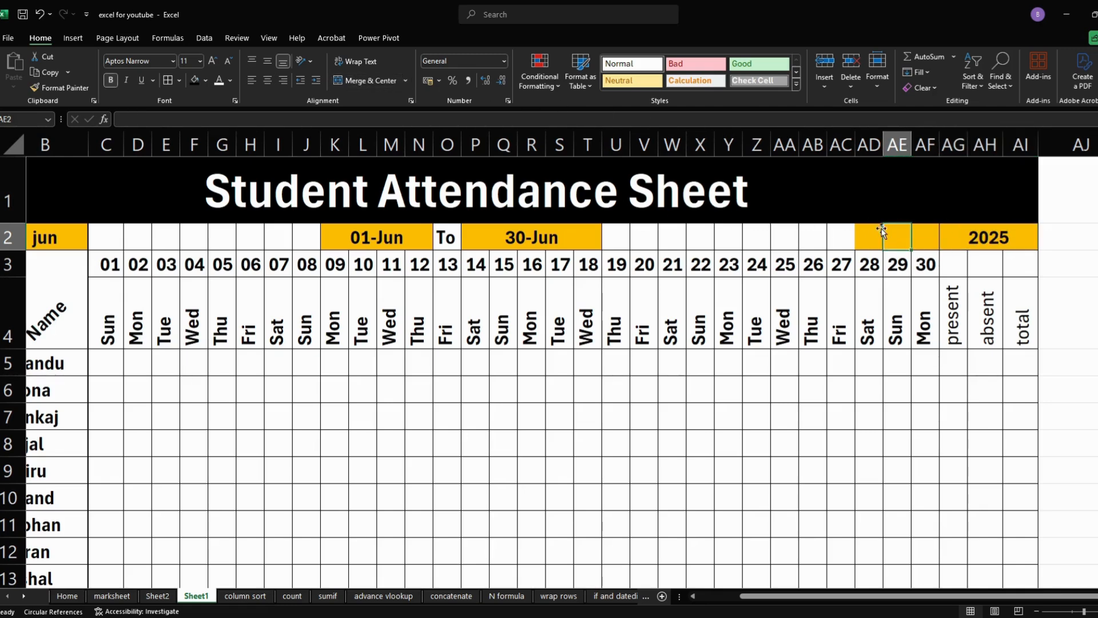
click(878, 236)
drag(879, 236, 922, 238)
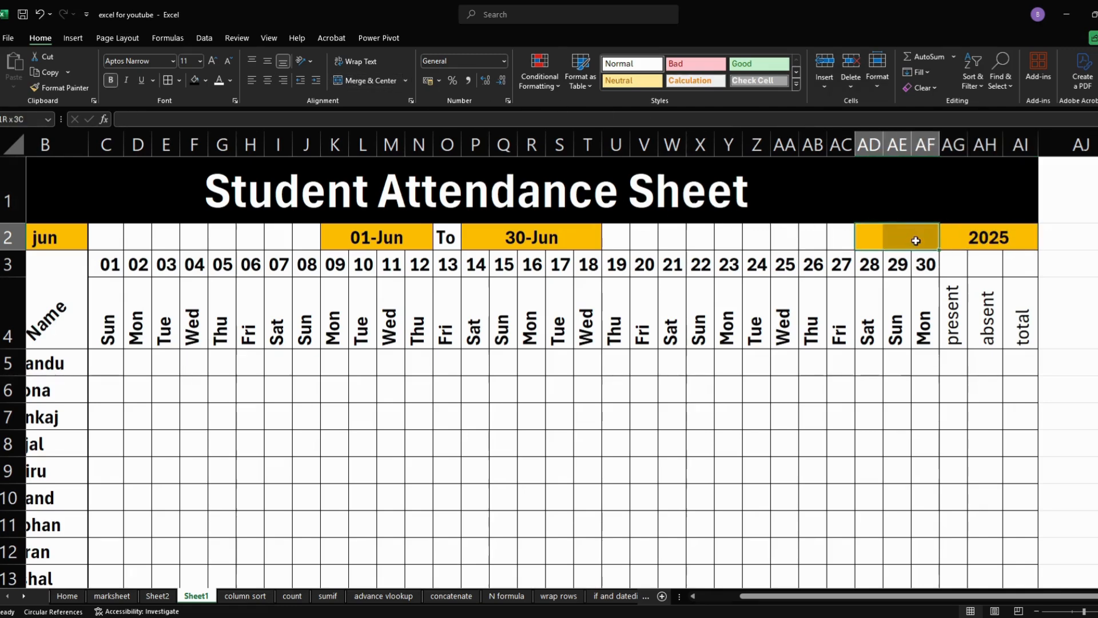
click(207, 81)
click(221, 211)
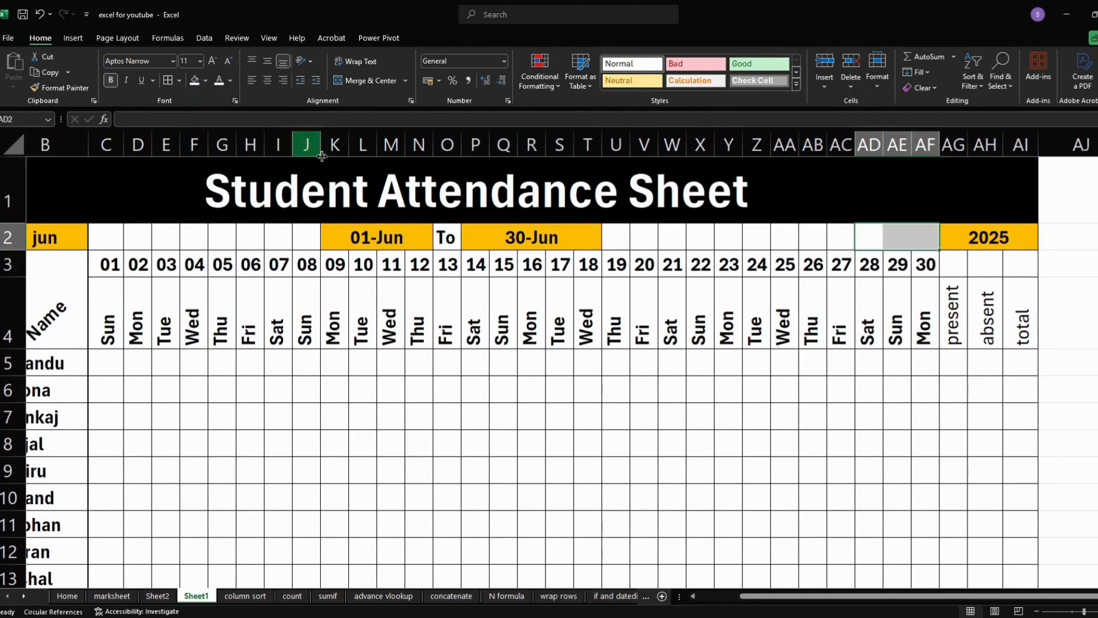
click(168, 80)
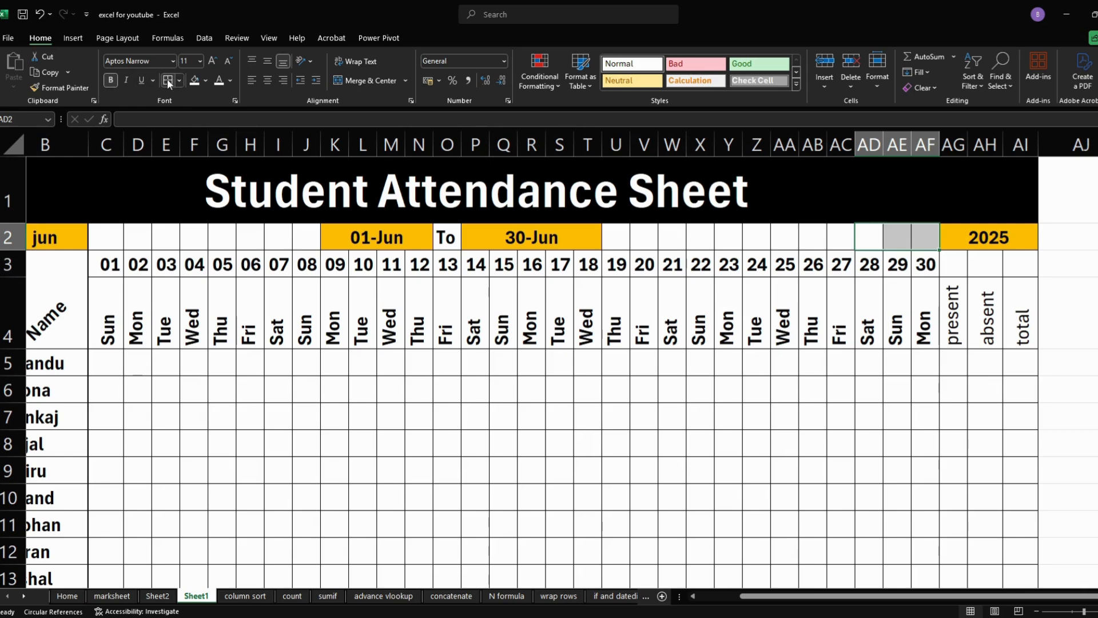
click(393, 407)
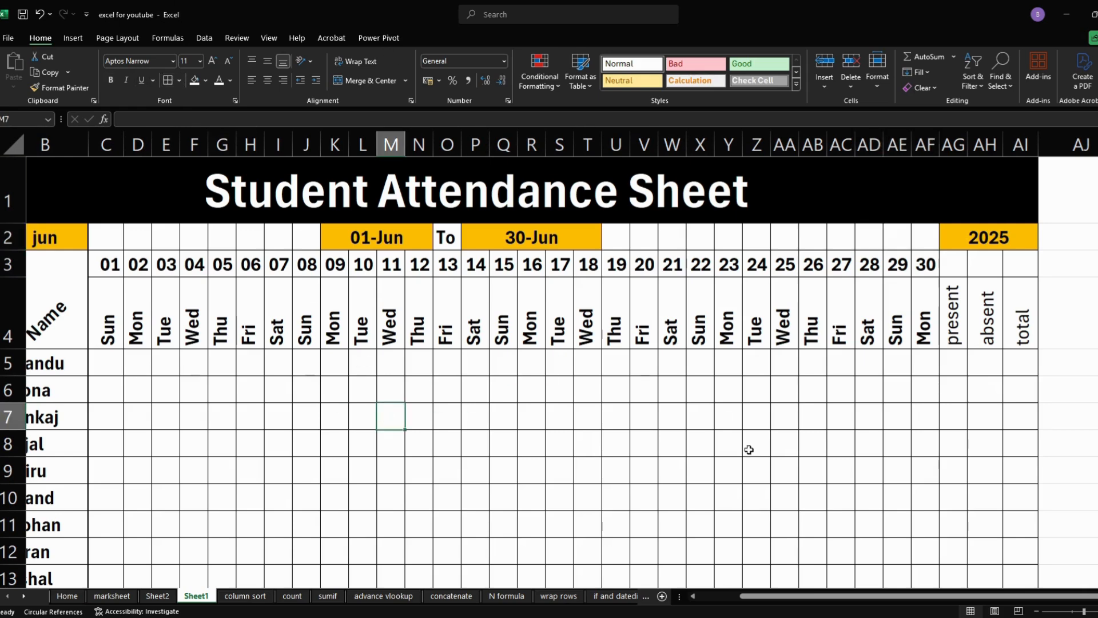
- Make the present, absent and total headers in AG4:AI4 bold
click(992, 324)
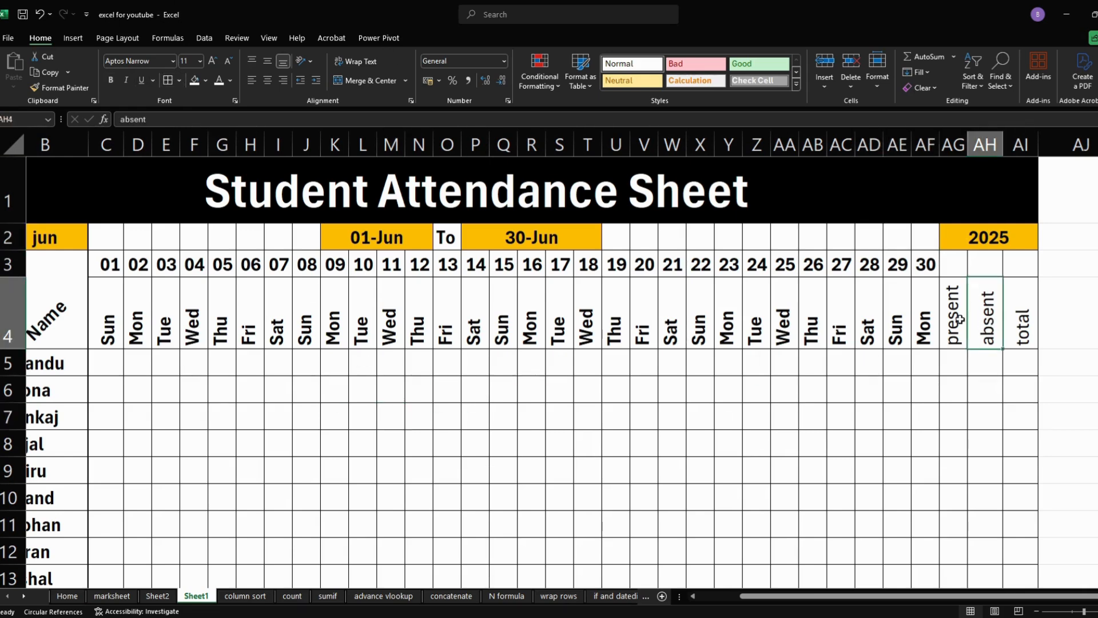
drag(959, 318, 1021, 320)
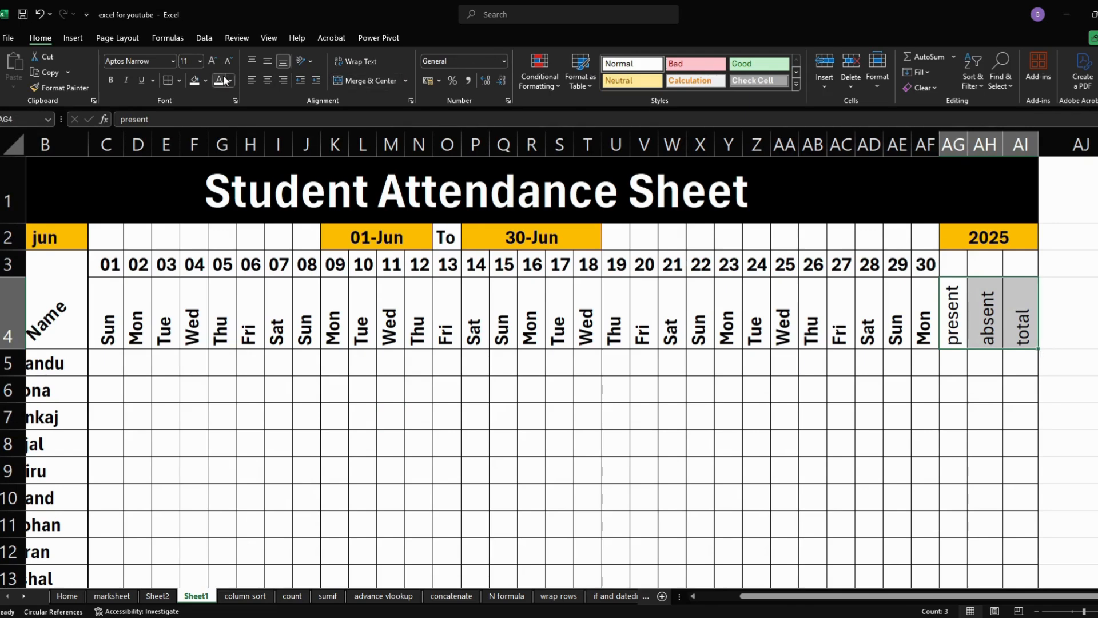
click(112, 80)
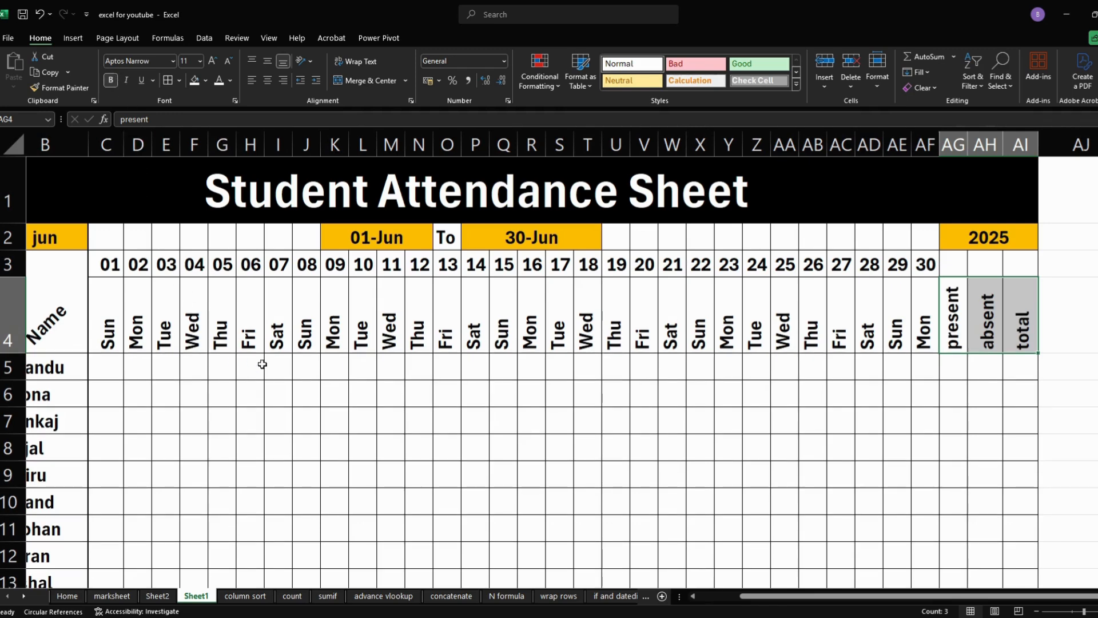
- Test the month selector in B2 with feb and apr, set it to may, and check the last date columns
drag(744, 596, 702, 596)
click(139, 241)
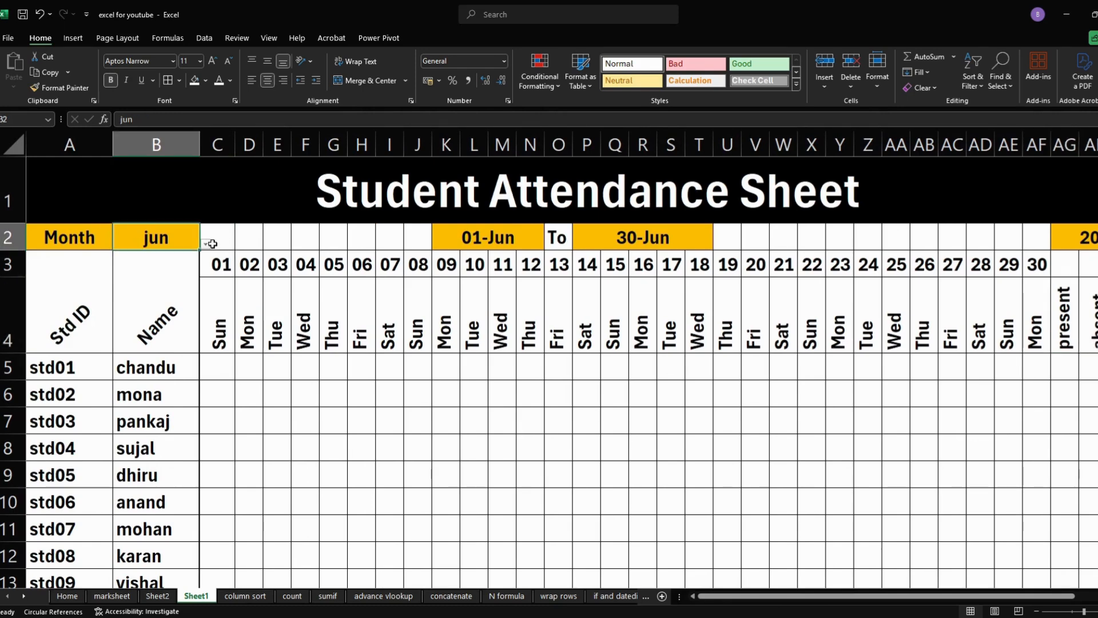
click(205, 244)
click(156, 263)
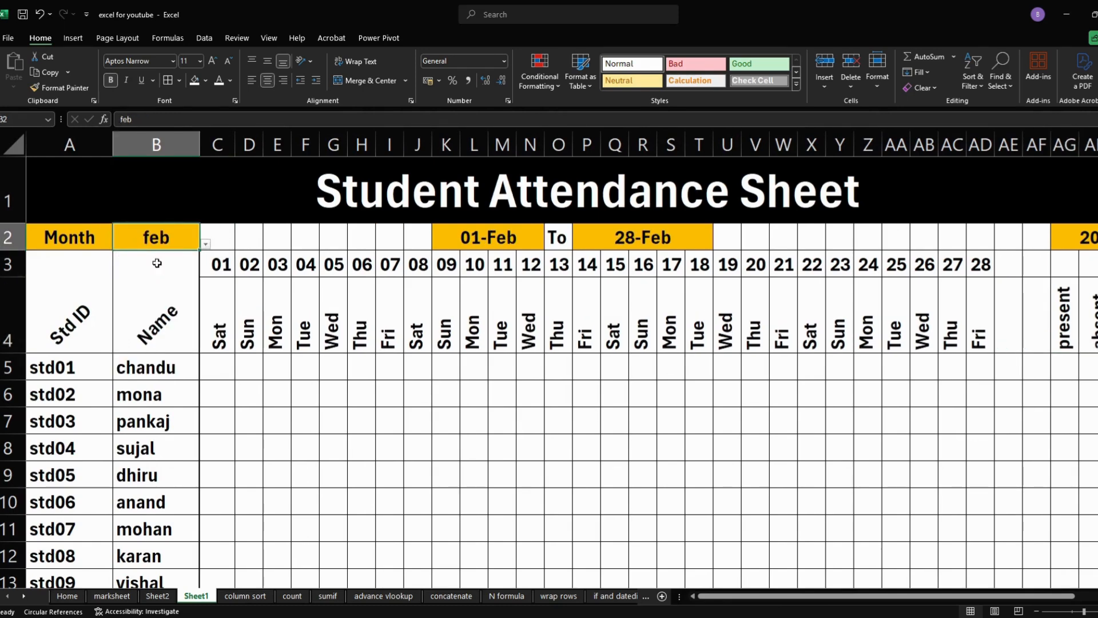
click(207, 247)
click(178, 283)
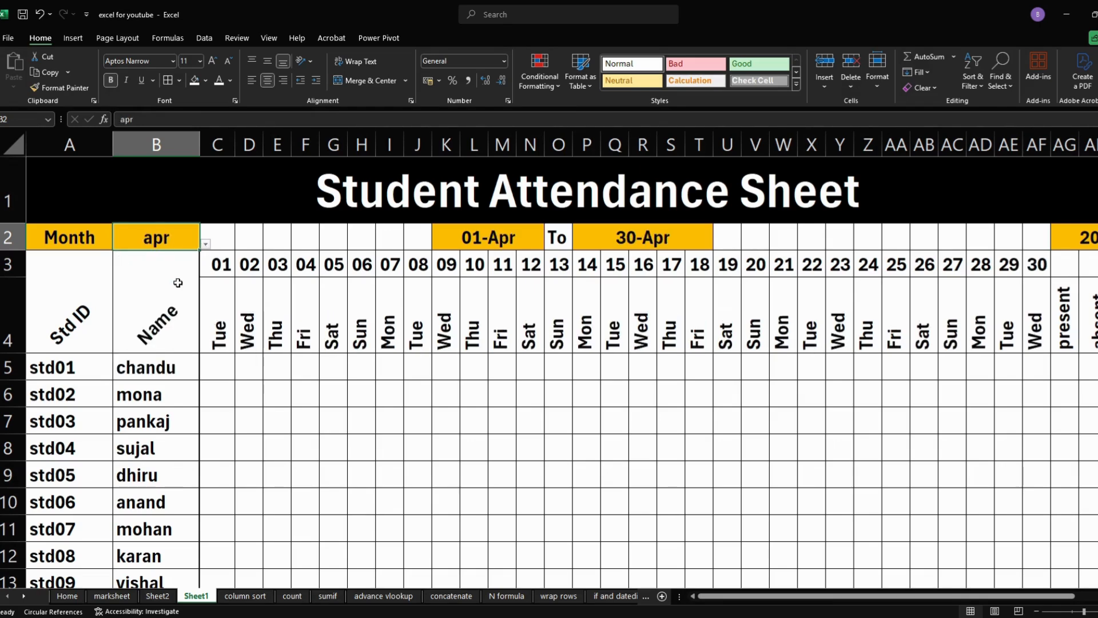
click(206, 245)
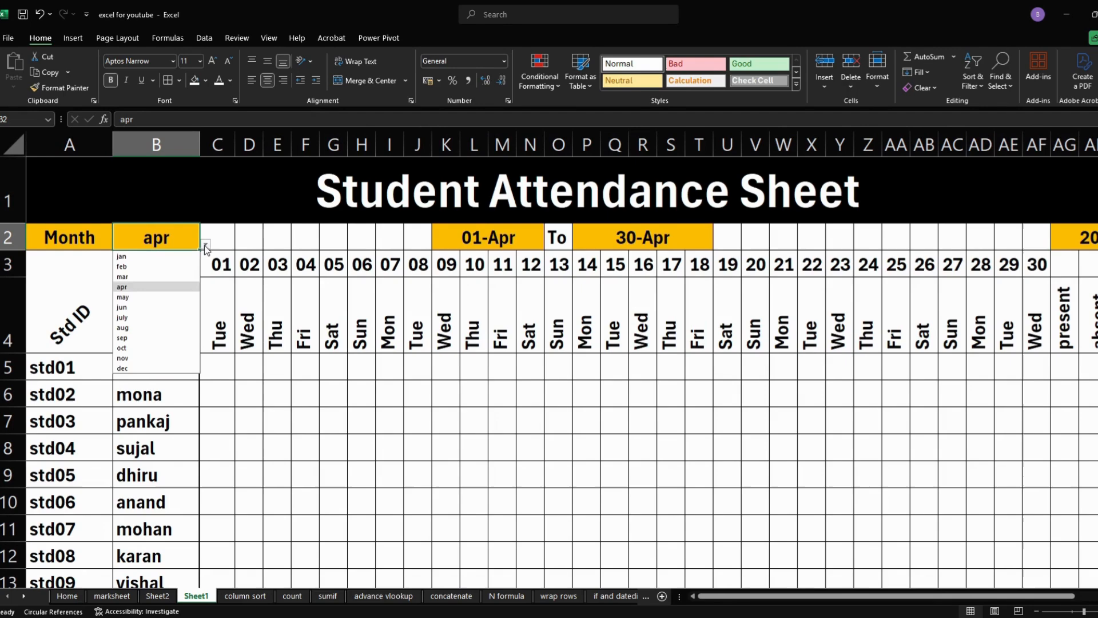
click(172, 298)
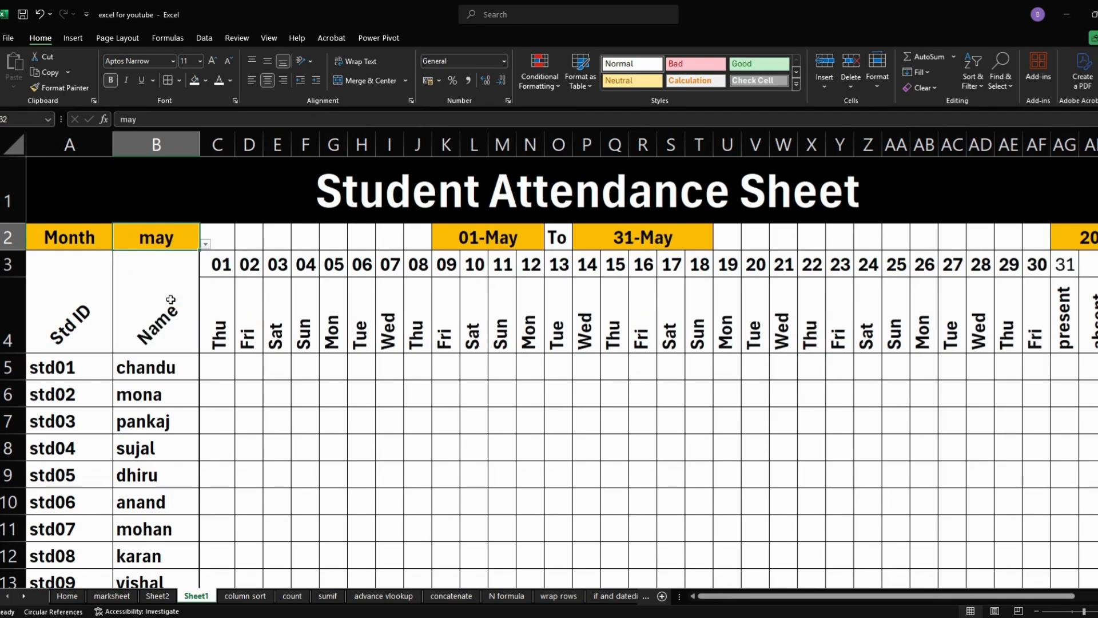
drag(768, 595, 946, 612)
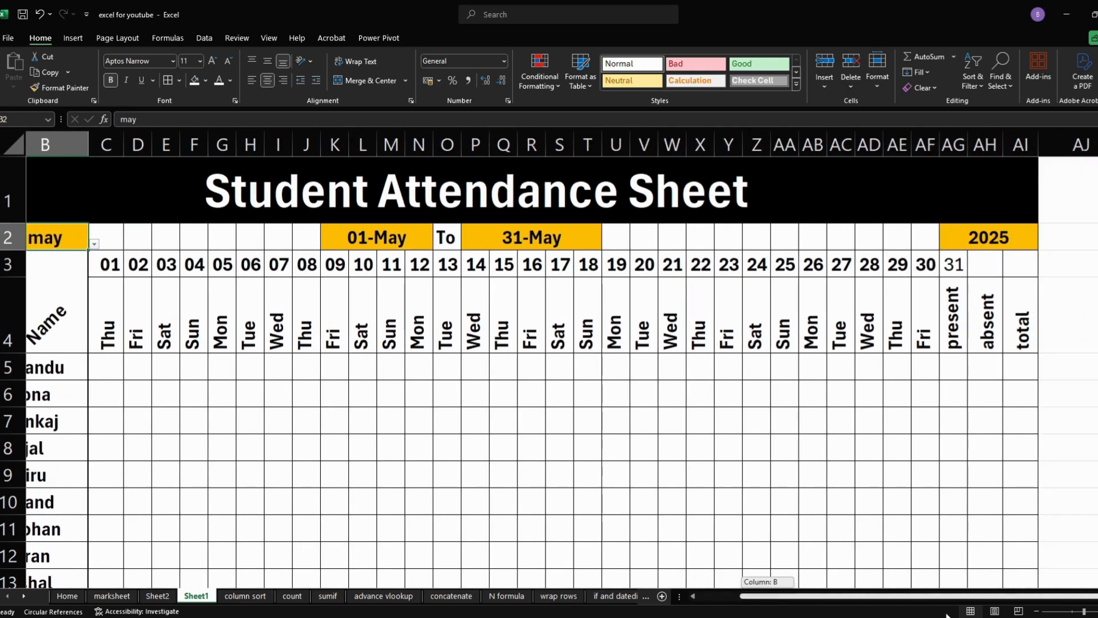
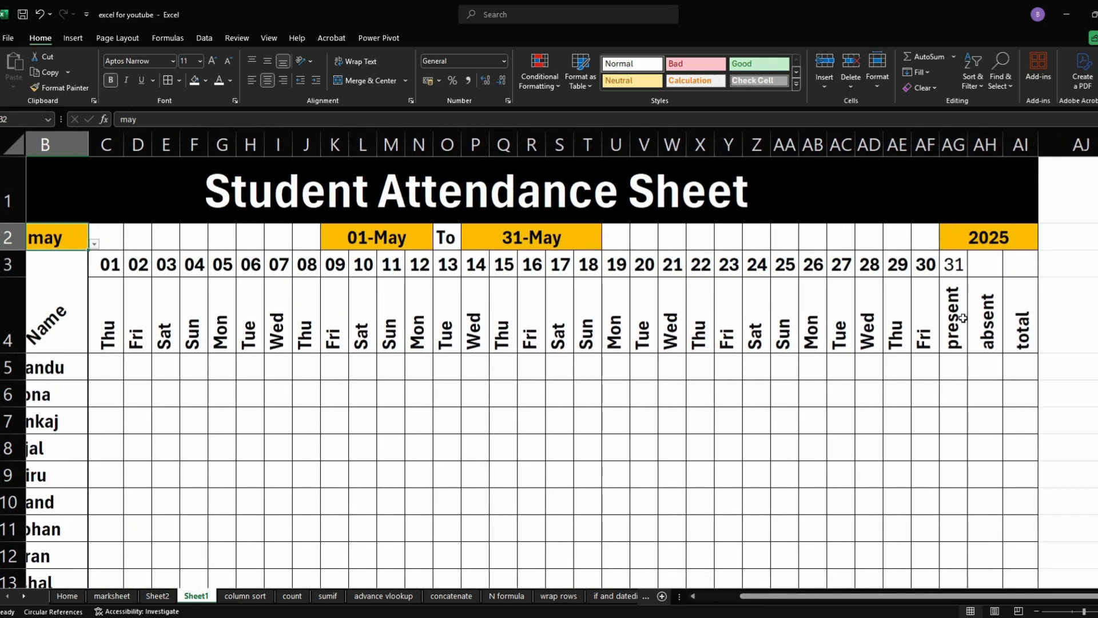
- Move the present, absent and total headers from AG4:AI4 one column over to AH4:AJ4
click(960, 317)
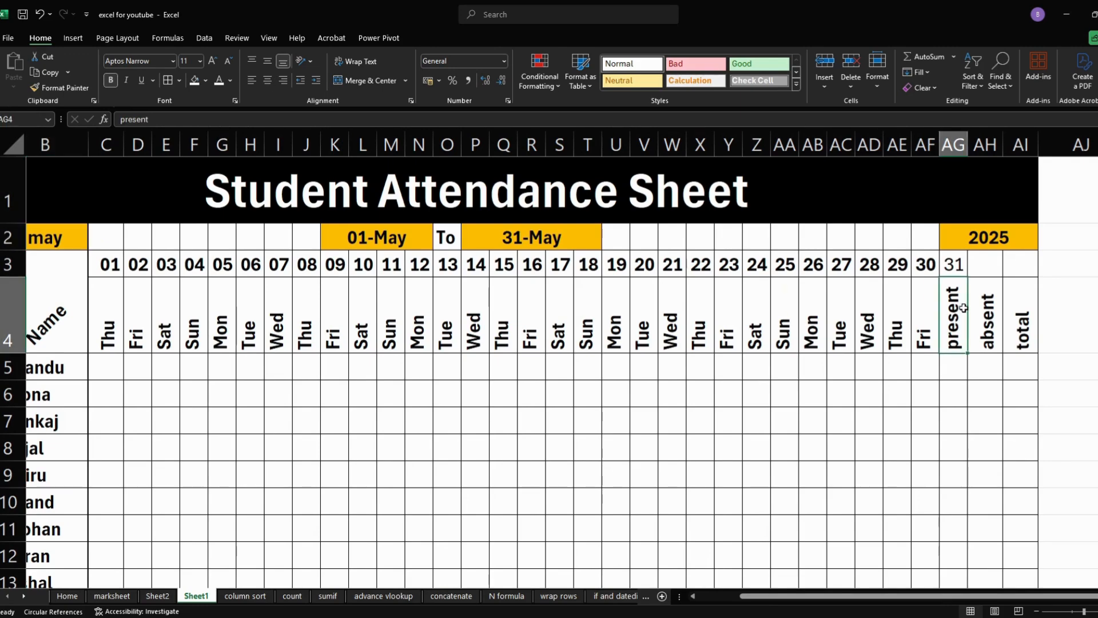
drag(963, 308, 1019, 316)
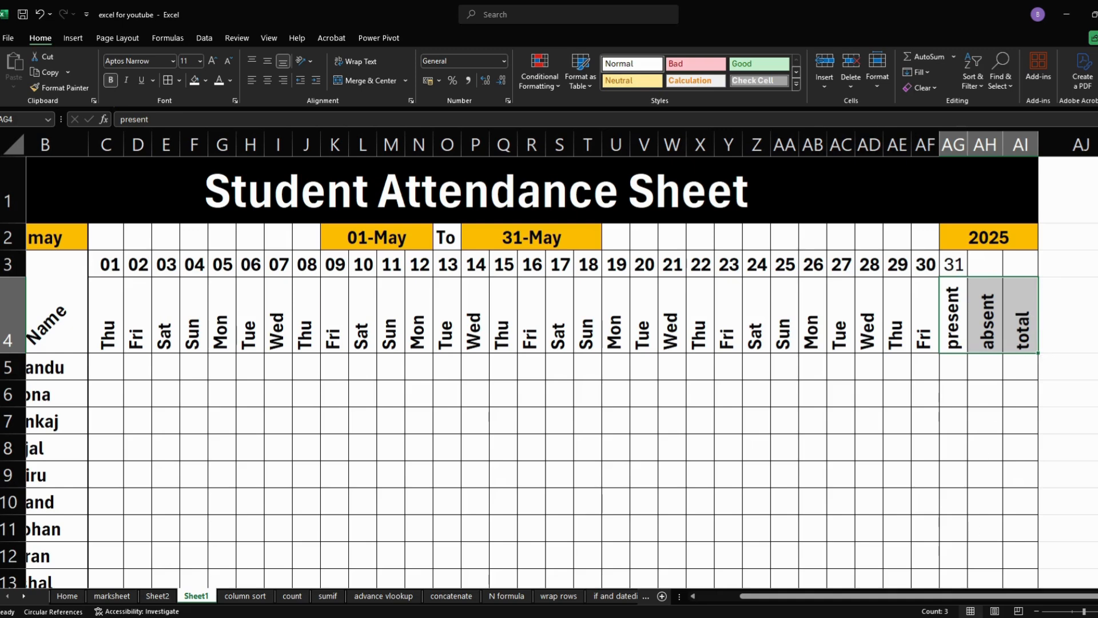
scroll(944, 333, right, 2)
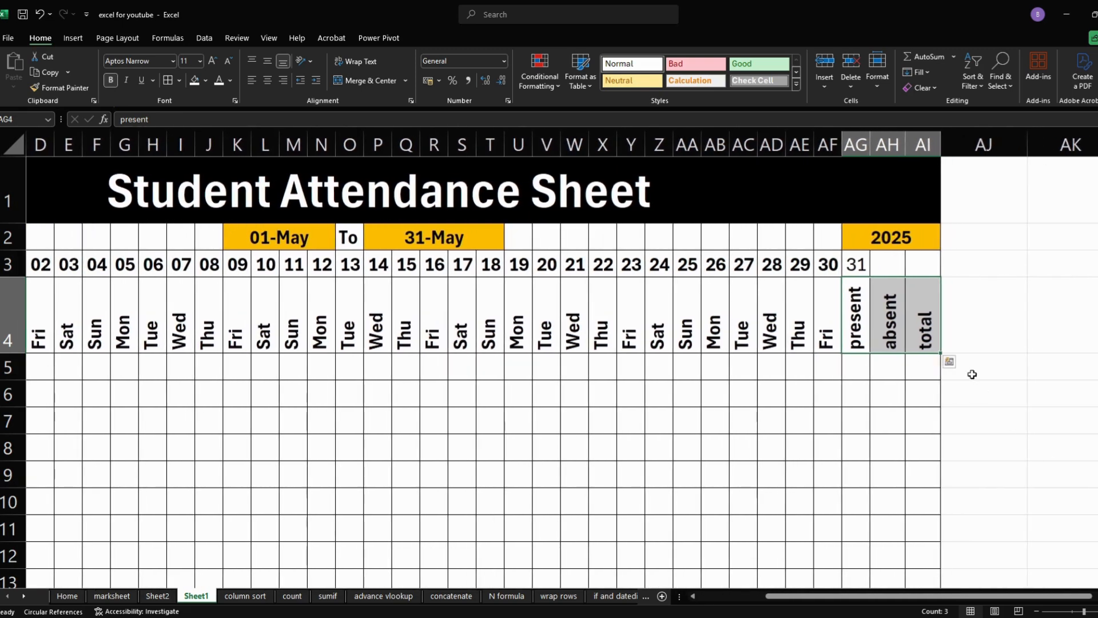
drag(943, 332, 968, 327)
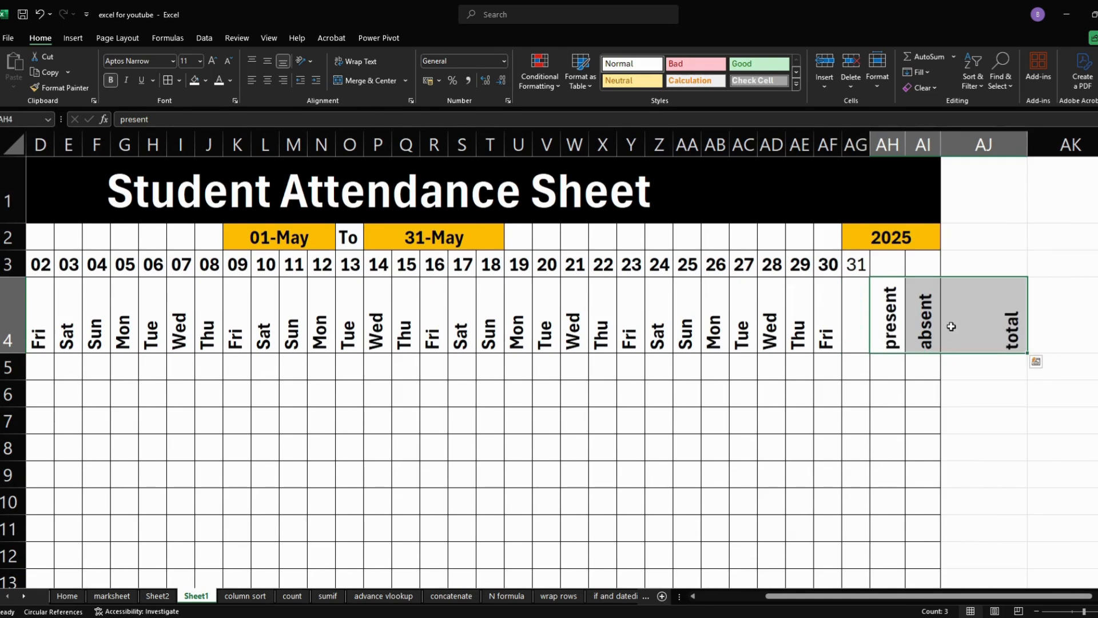
- Fill the weekday formula from AF4 into AG4 for the 31st date column
click(856, 327)
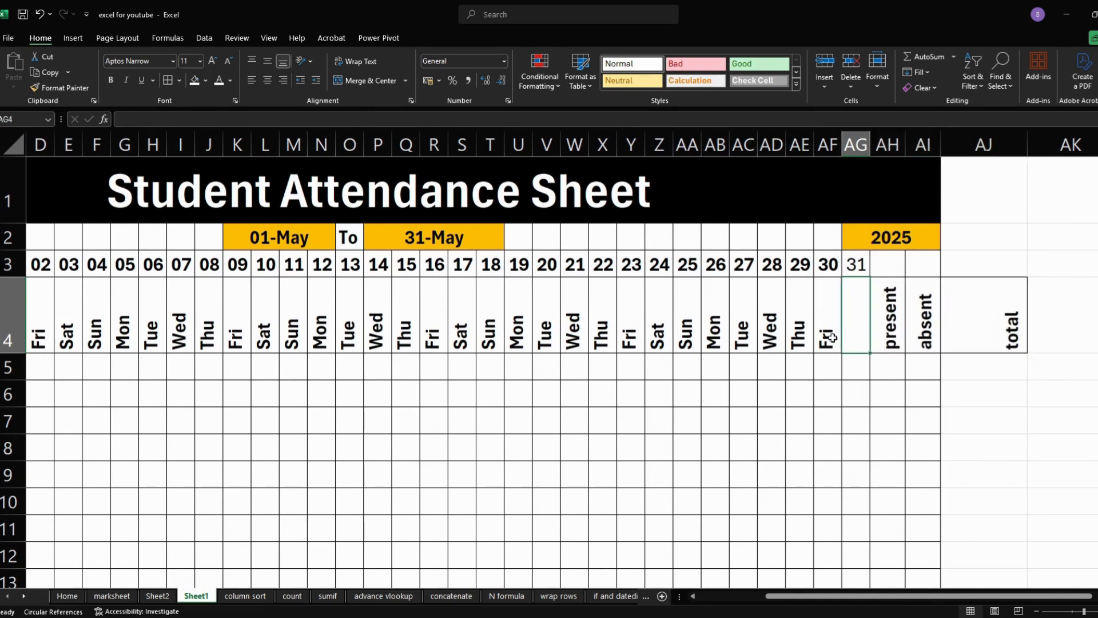
click(830, 337)
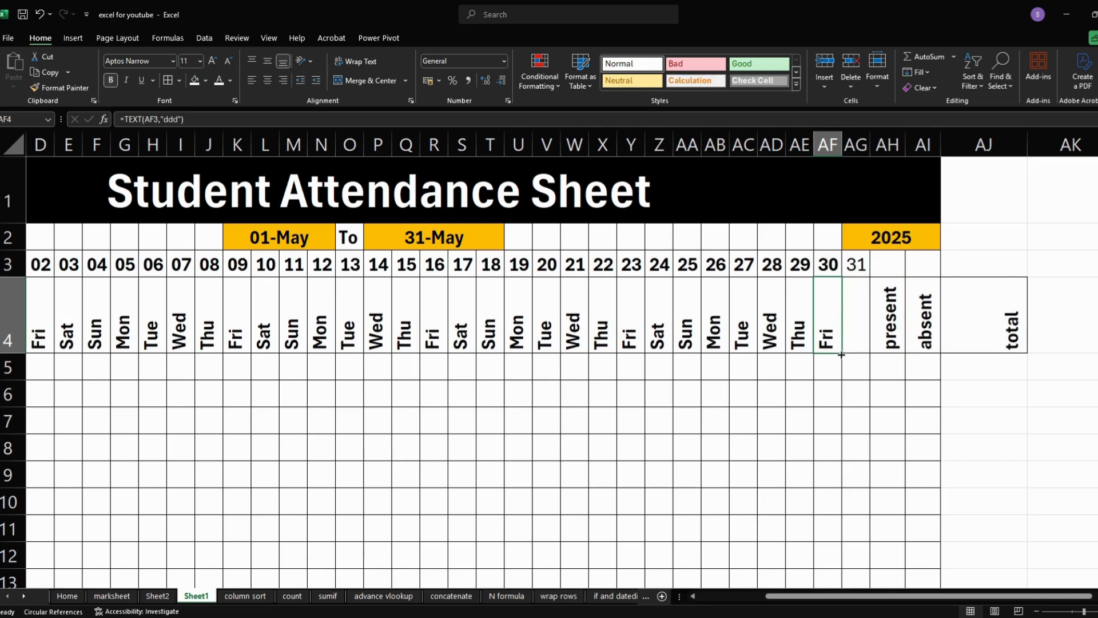
drag(841, 355, 861, 350)
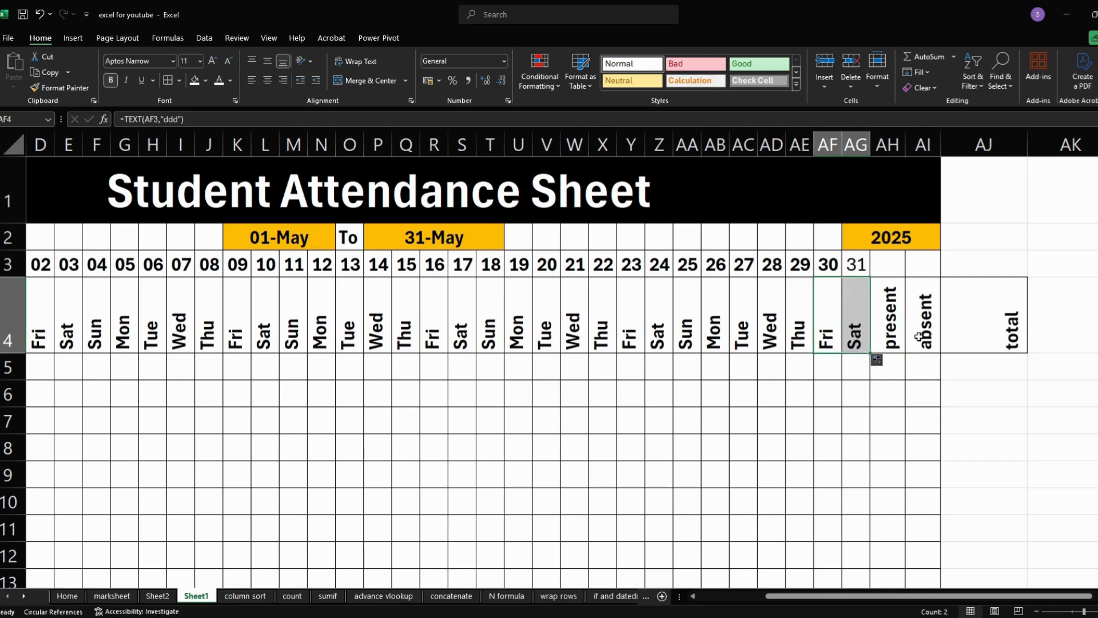
- Narrow column AJ to fit its total header
click(982, 144)
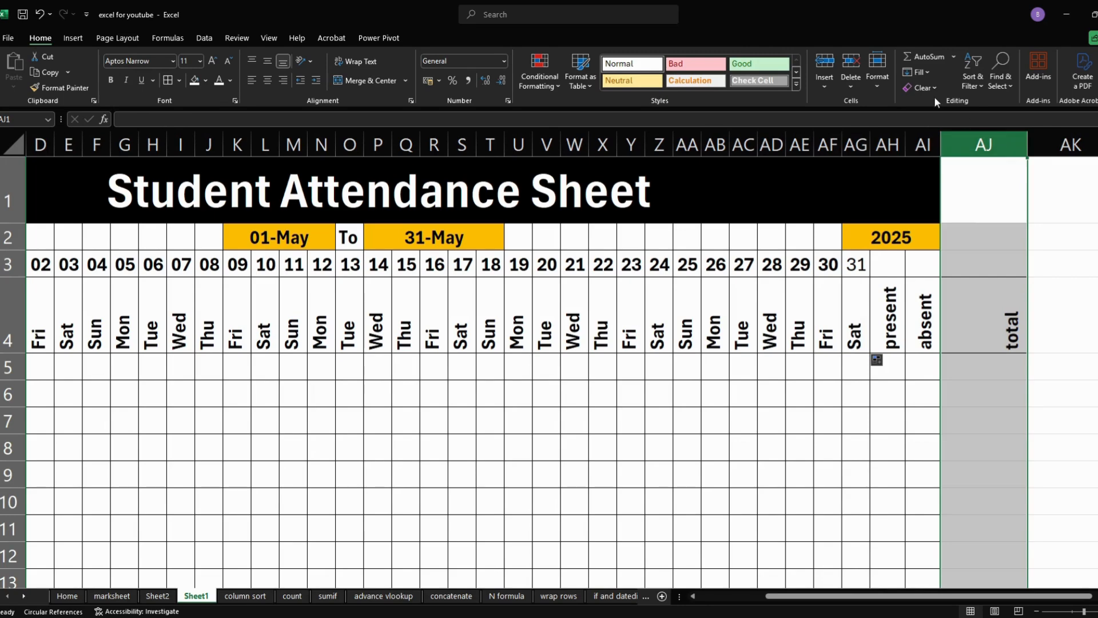
click(877, 77)
click(900, 178)
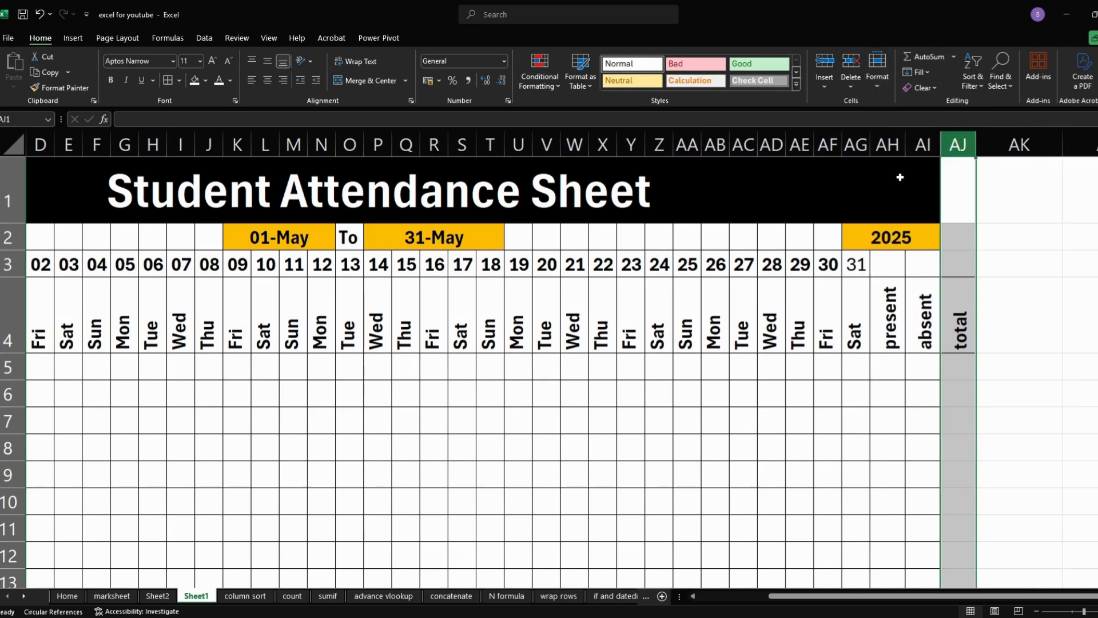
- Fill cell AJ1 black to extend the title banner over the total column
click(957, 204)
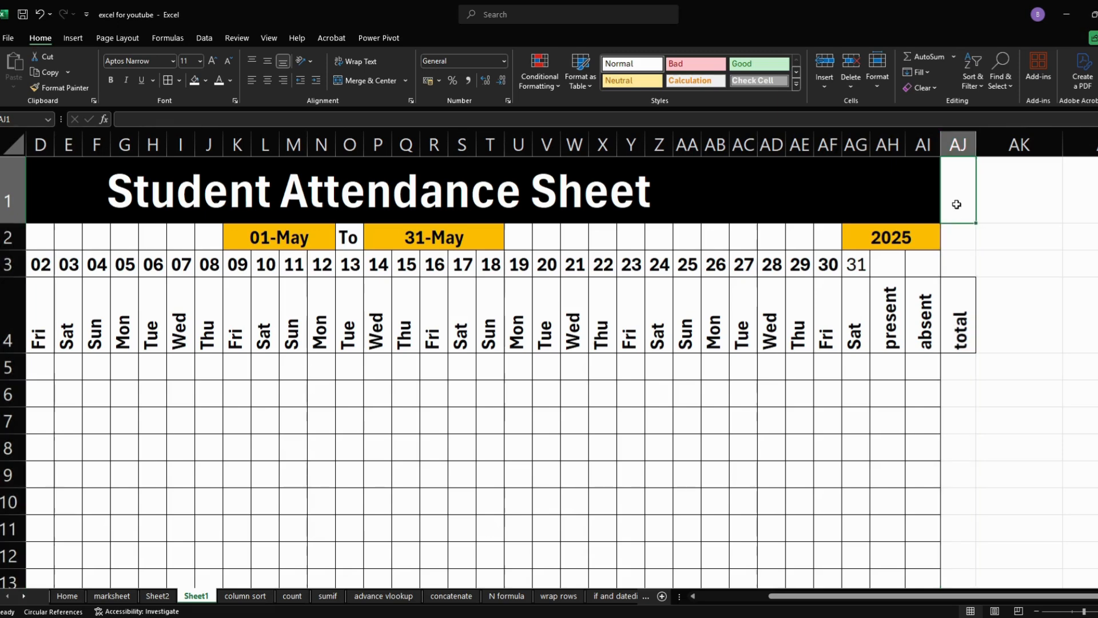
click(205, 80)
click(206, 103)
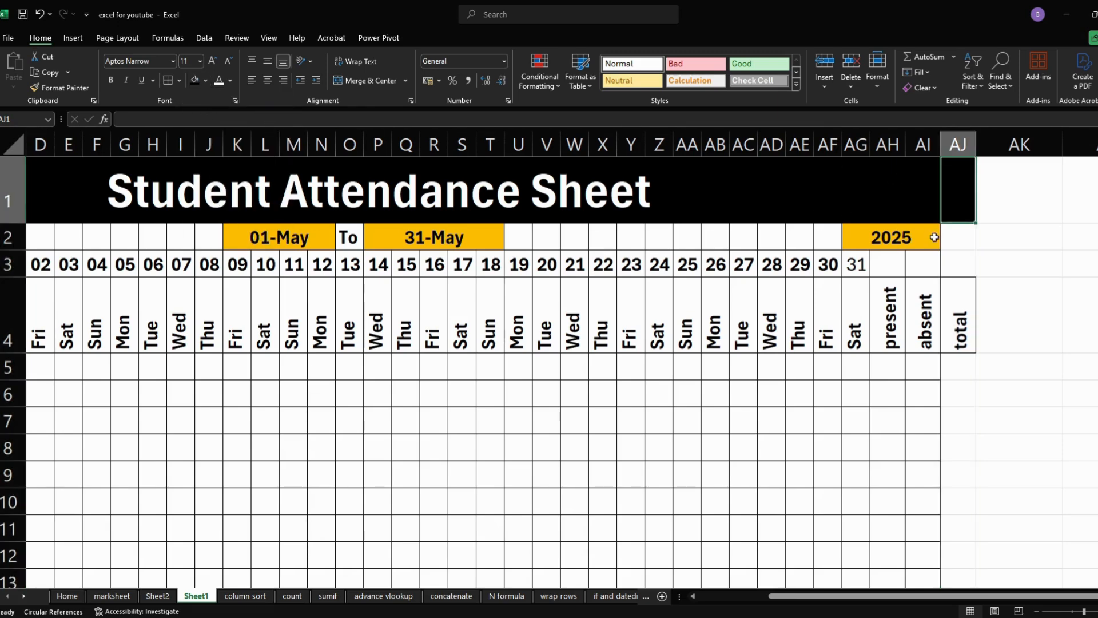
- Apply all borders to the total column AJ
drag(943, 242, 963, 280)
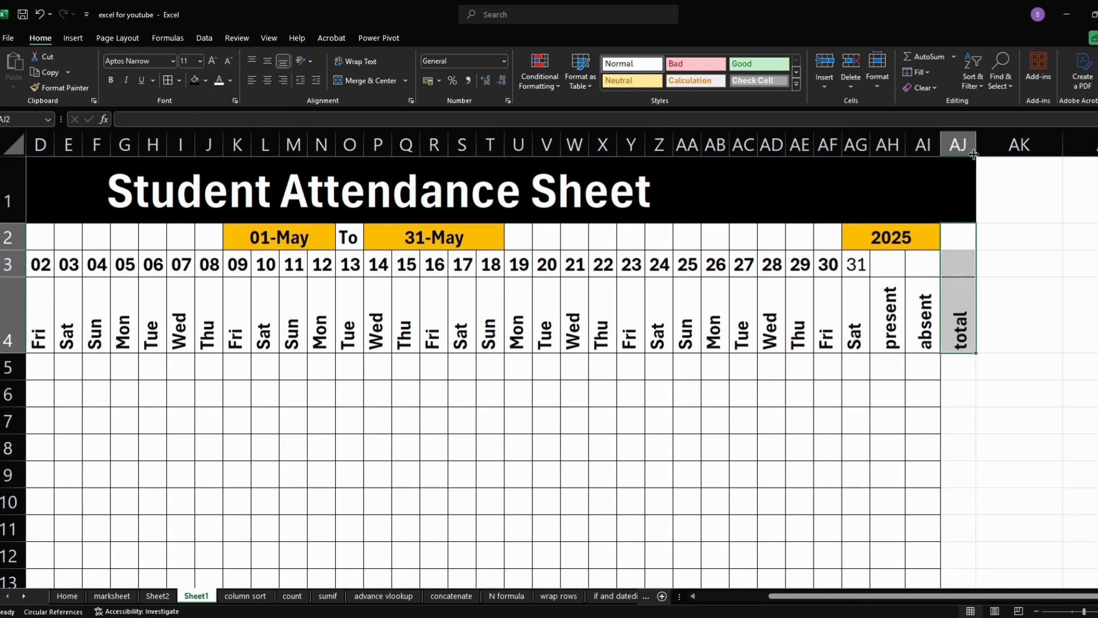
click(960, 138)
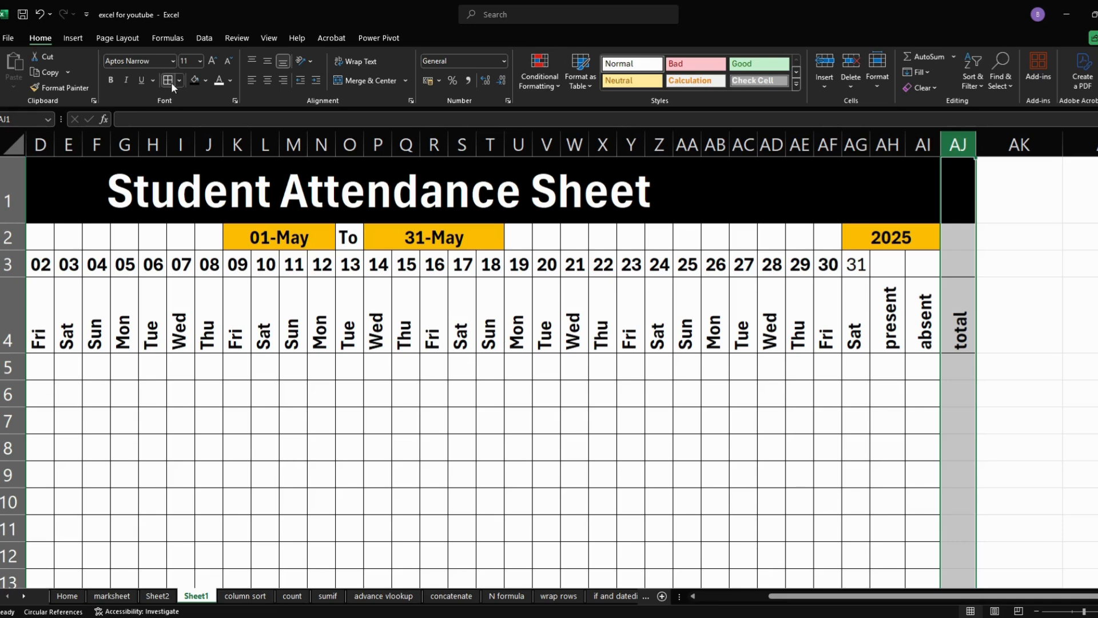
click(663, 443)
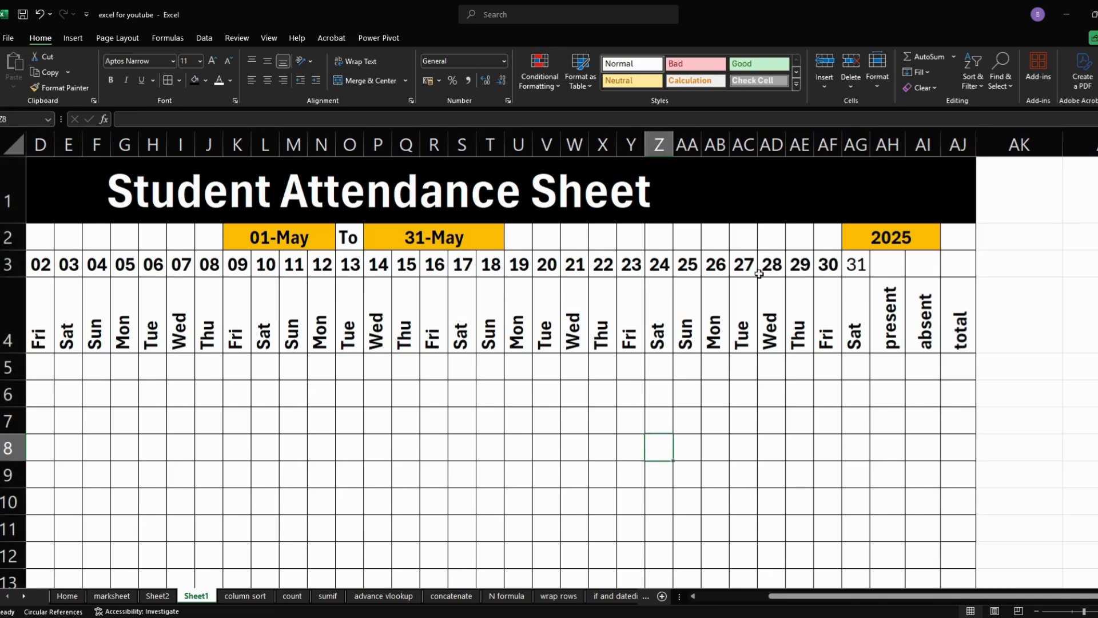
- Create a formula-based conditional formatting rule on C5 with the formula =C$4="sun"
drag(778, 596, 719, 609)
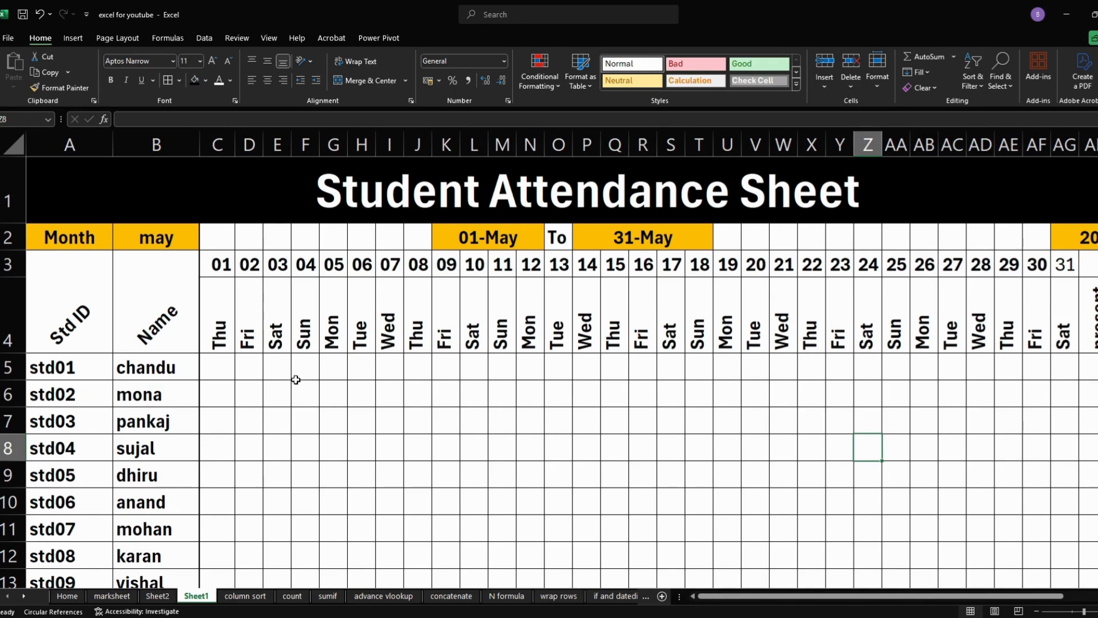
click(215, 370)
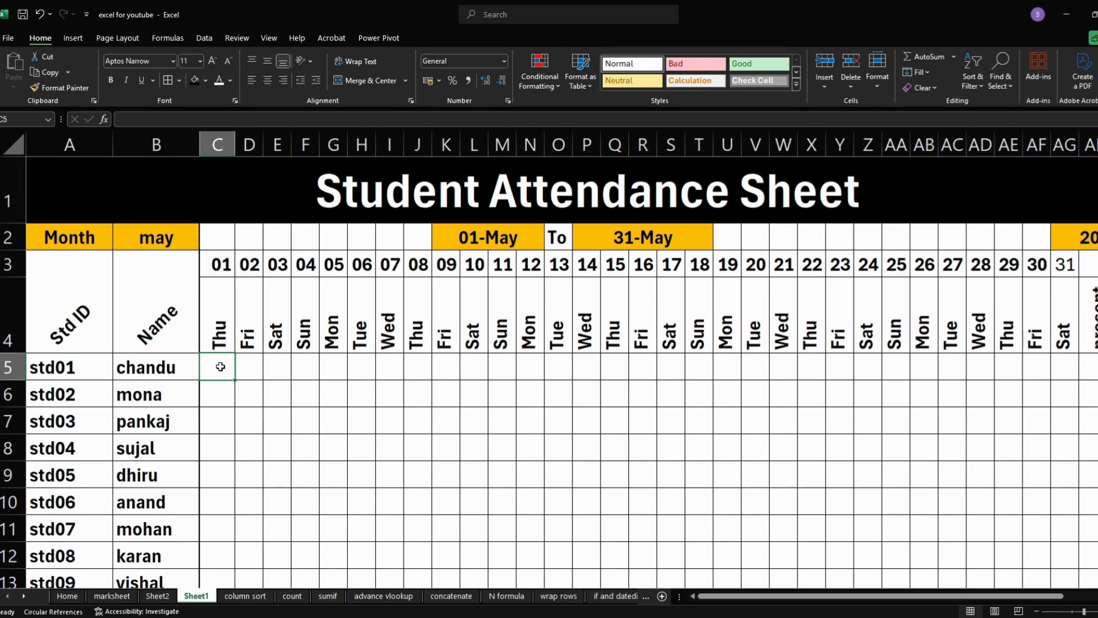
click(544, 75)
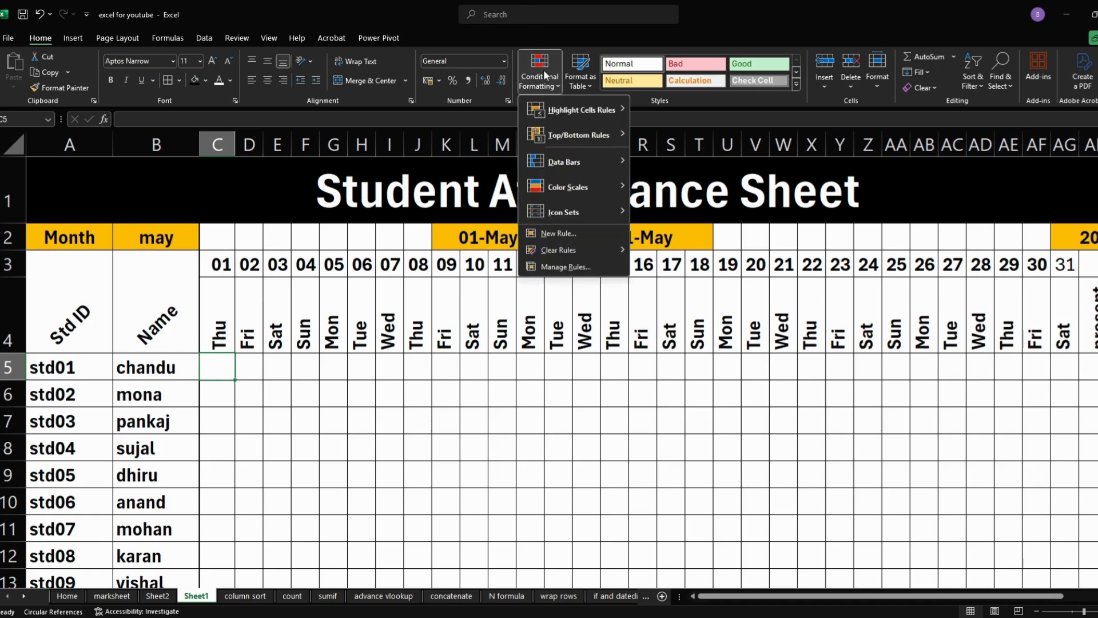
click(565, 233)
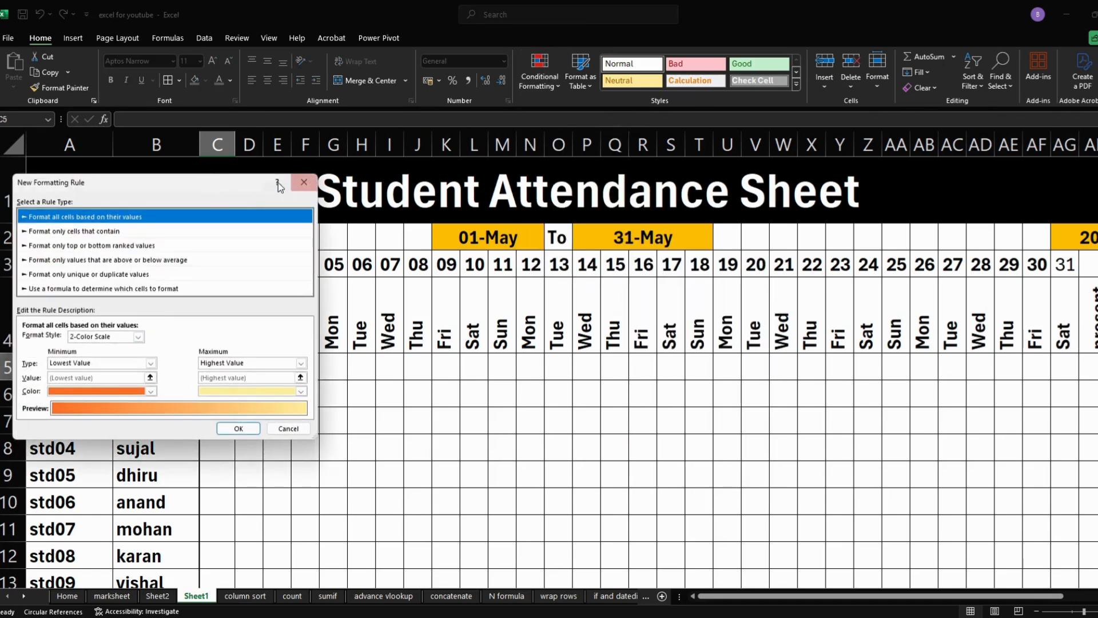
drag(224, 189, 871, 270)
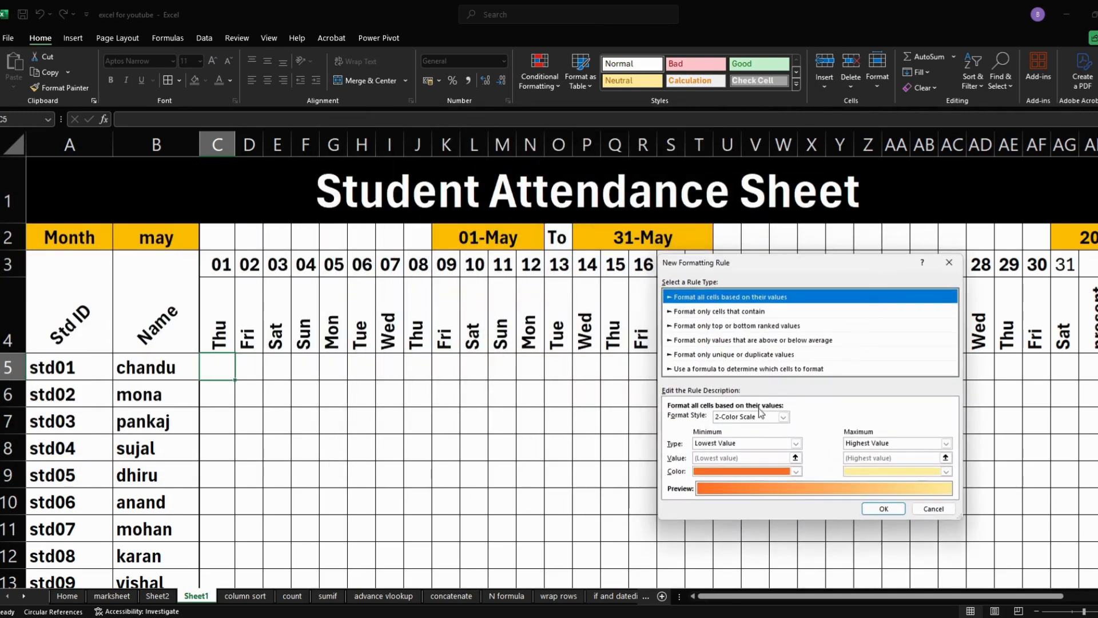
click(700, 368)
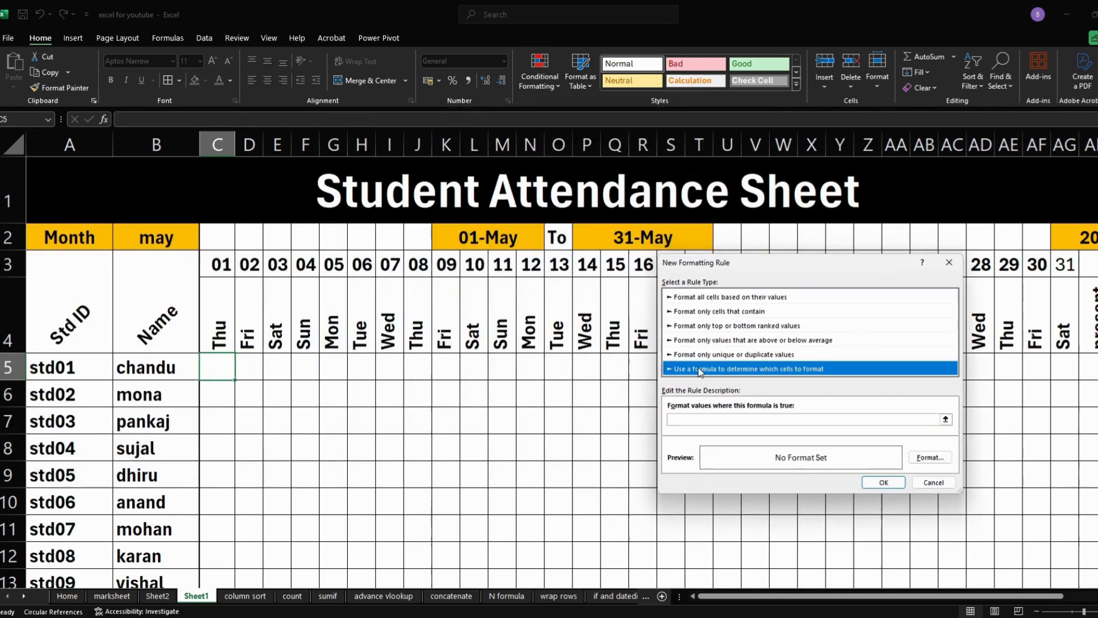
click(703, 415)
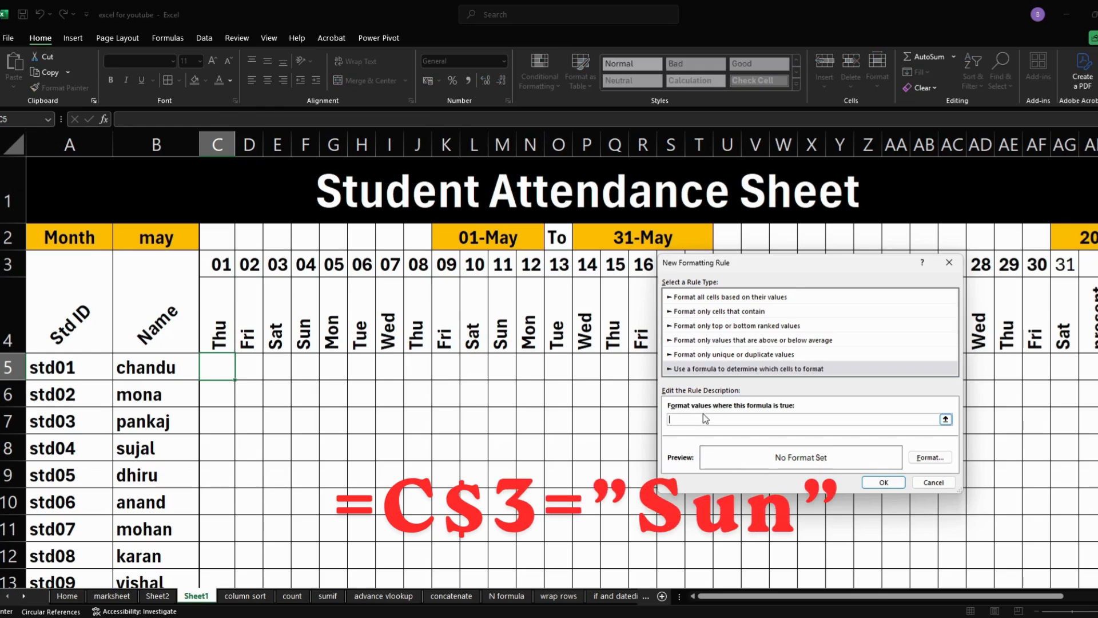
click(210, 331)
click(677, 418)
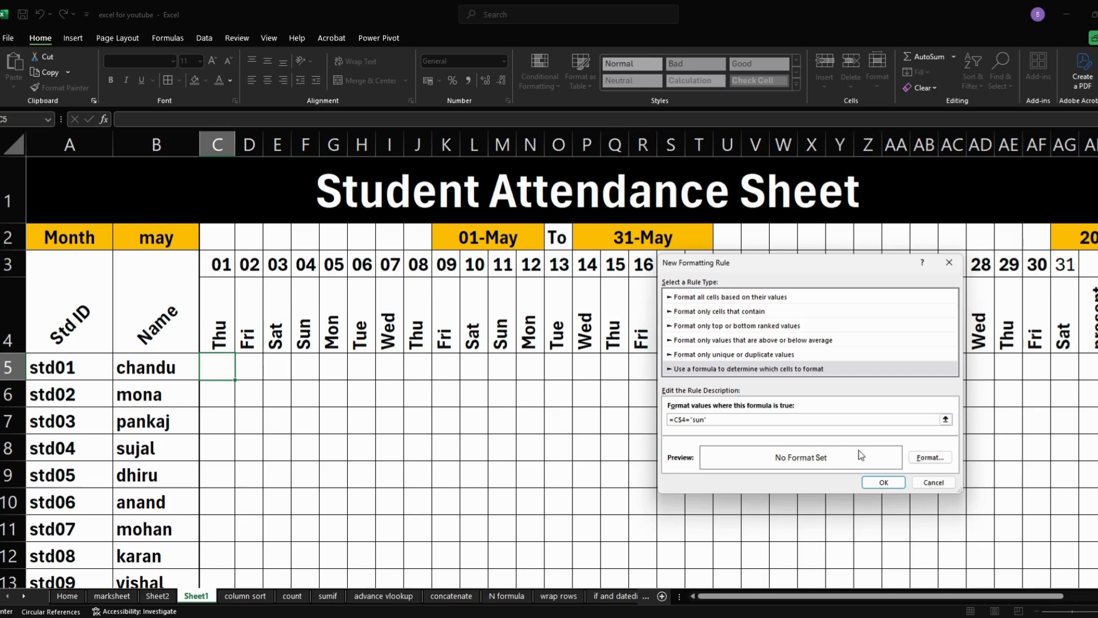
- Give the Sunday rule a red fill, apply it, and extend C5's formatting across C5:AG14
click(925, 460)
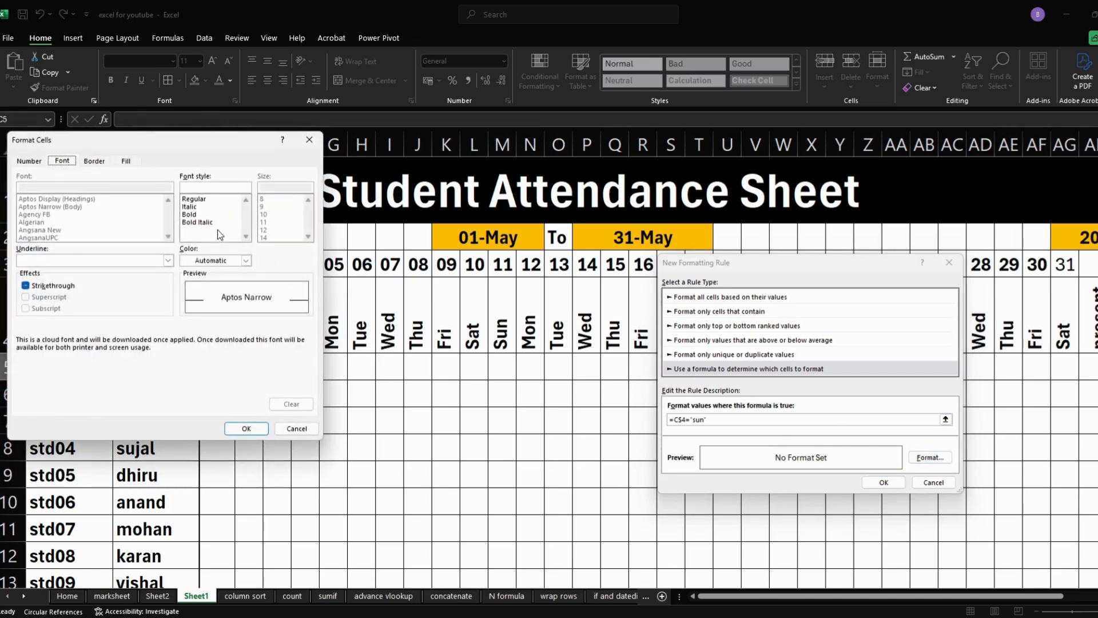
click(125, 161)
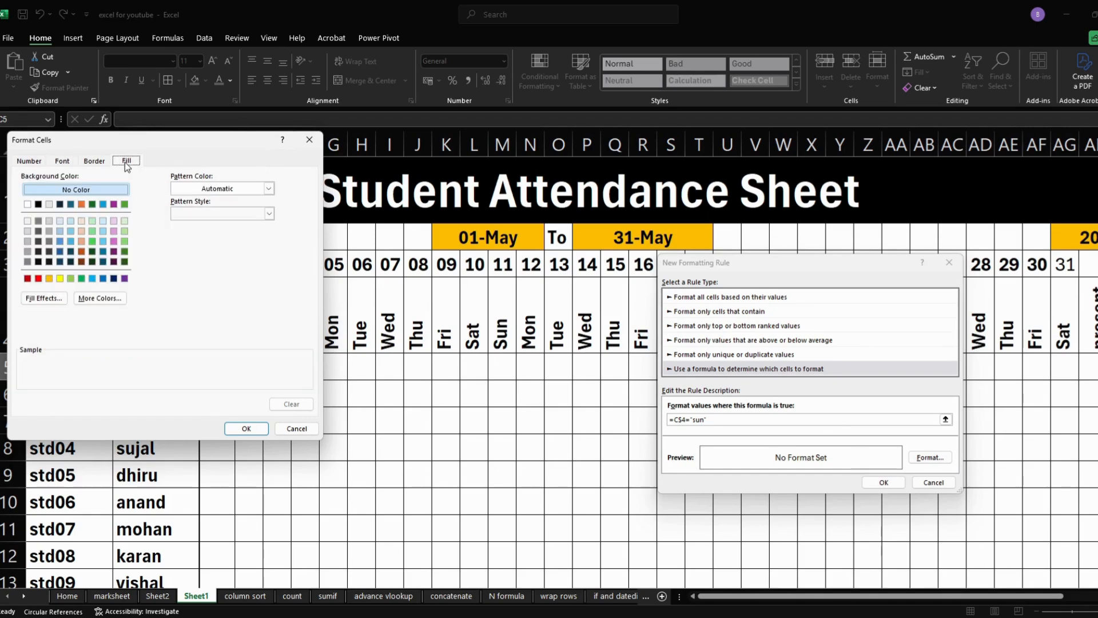
click(39, 279)
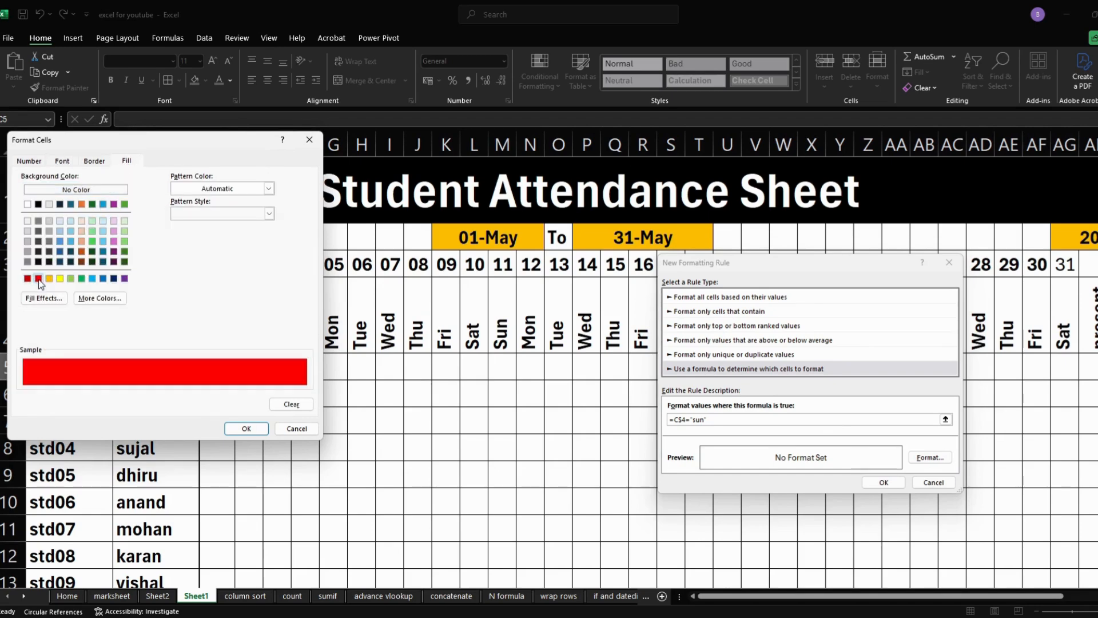
click(245, 428)
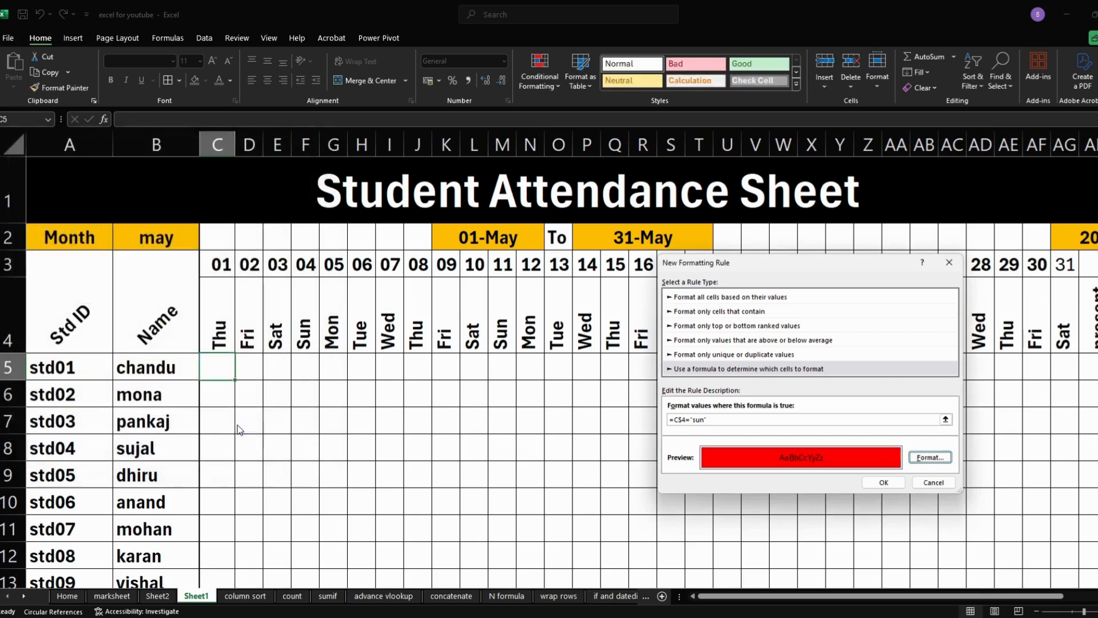
click(883, 482)
drag(234, 379, 951, 565)
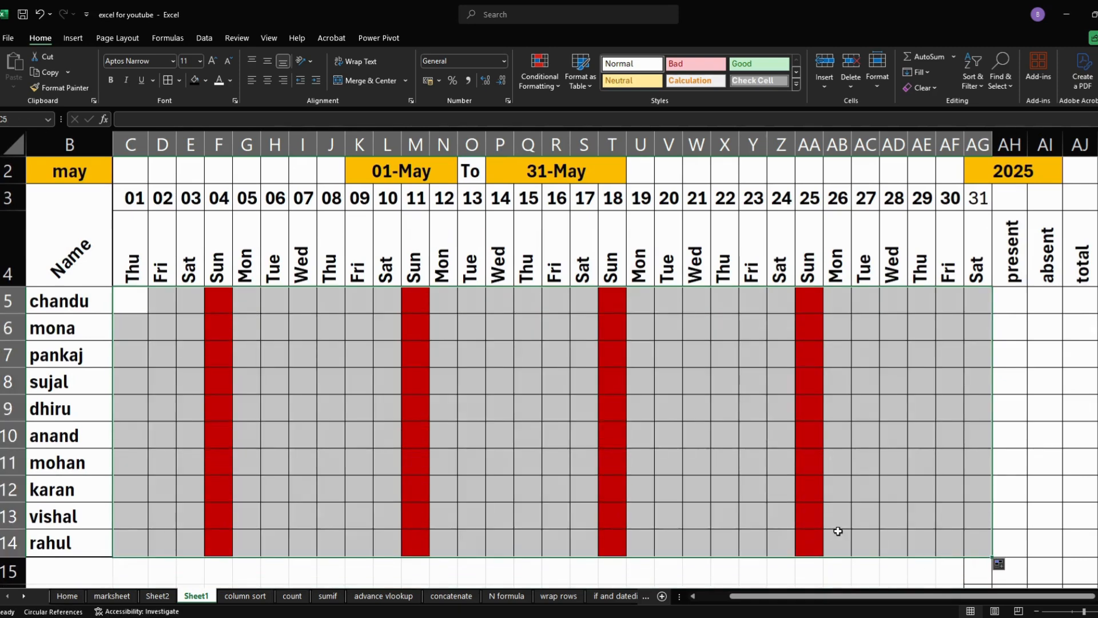
- Test the Sunday highlighting by switching the month in B2 to jun, oct and feb
click(97, 174)
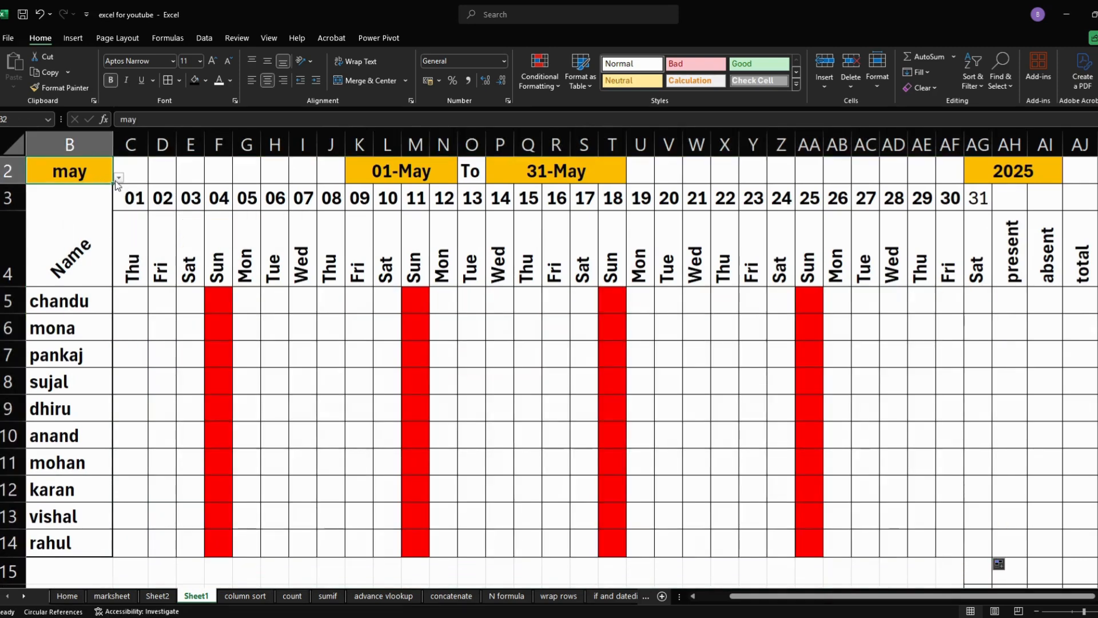
click(119, 179)
click(69, 242)
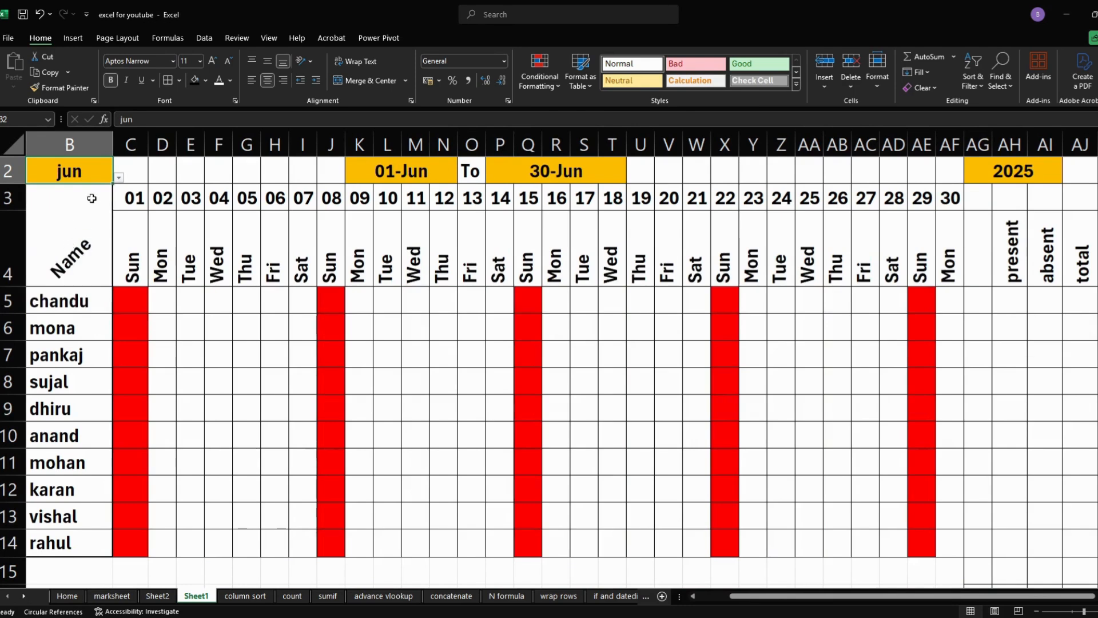
click(119, 178)
click(88, 279)
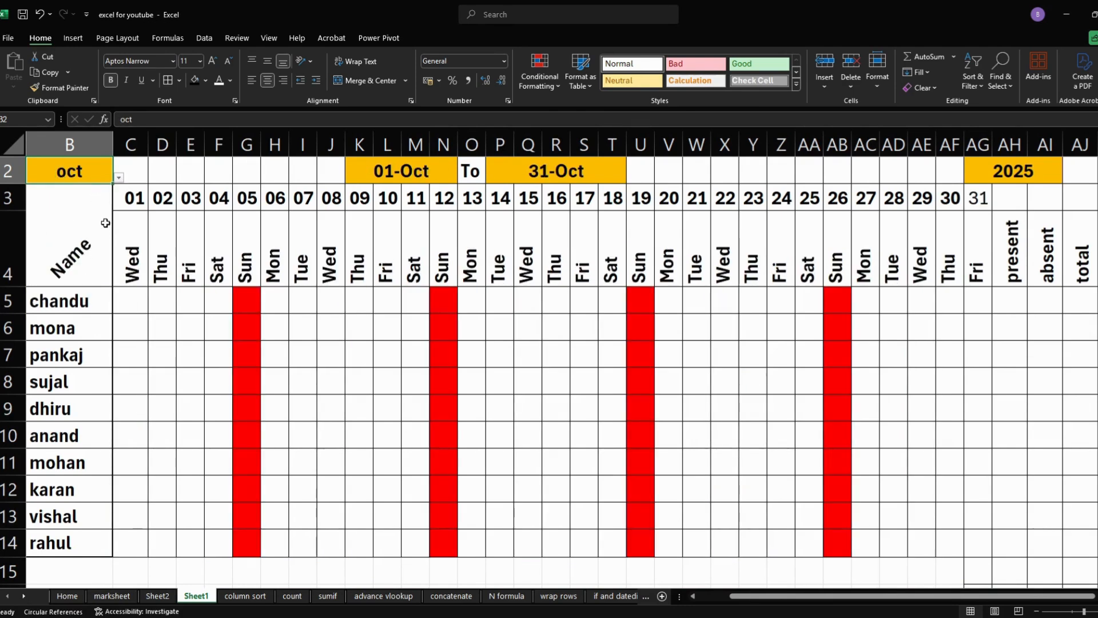
click(118, 178)
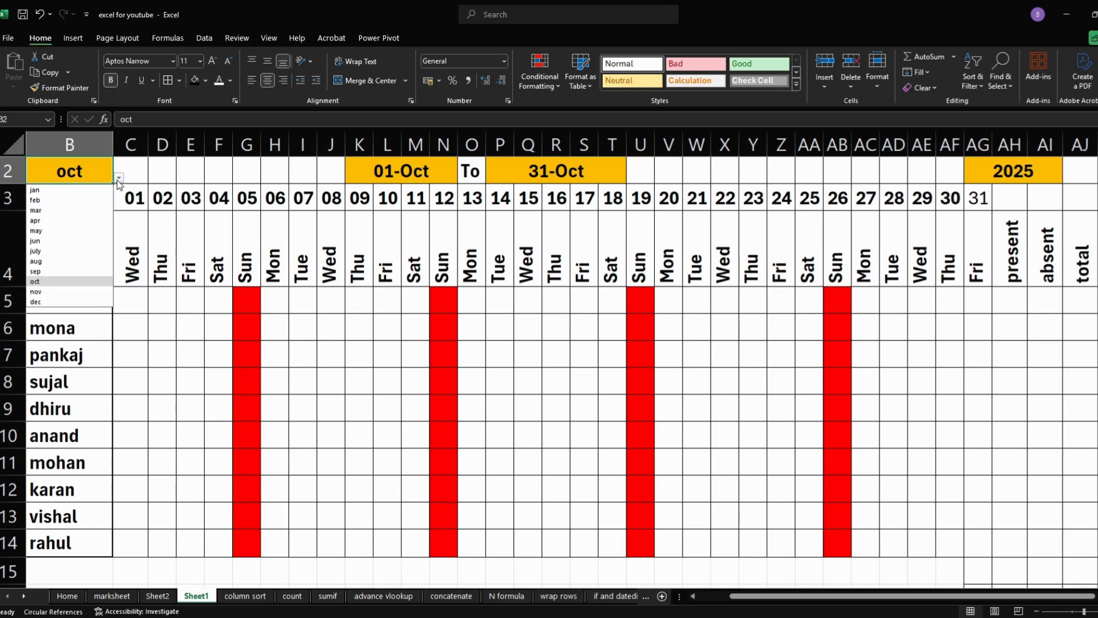
click(65, 199)
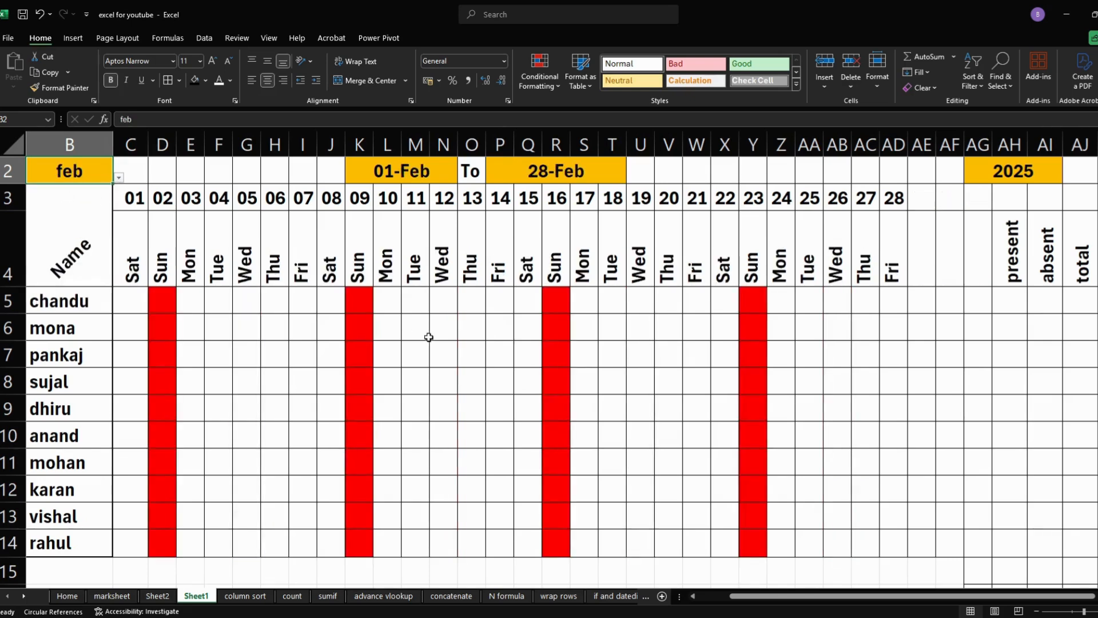
- Try entering 6 in the red Sunday cell K5, and clear the entry
click(366, 304)
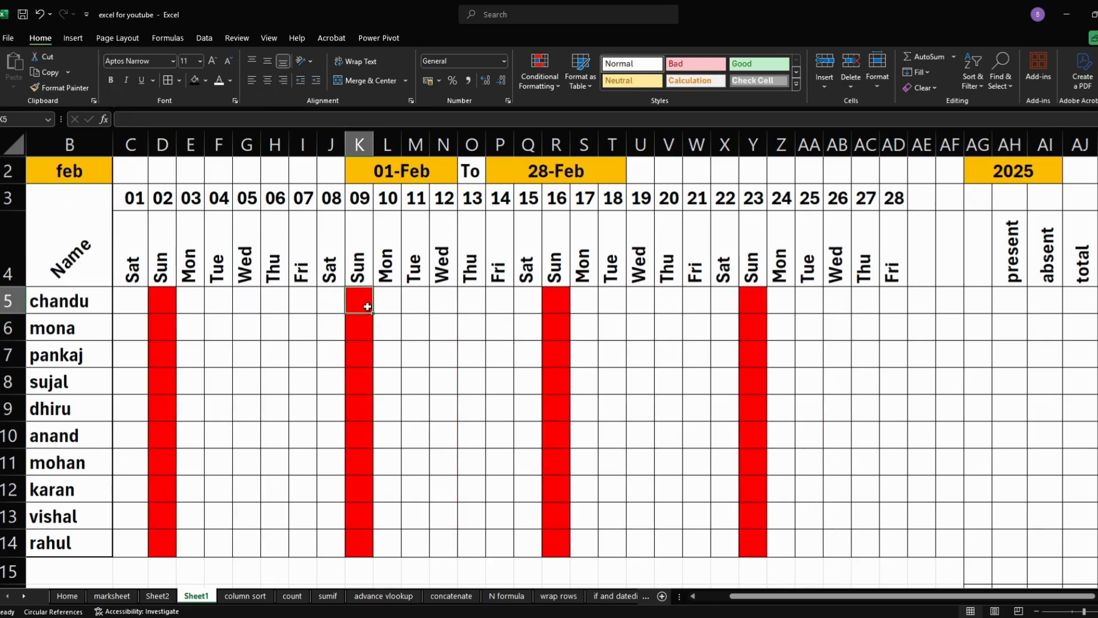
text(6)
key(Return)
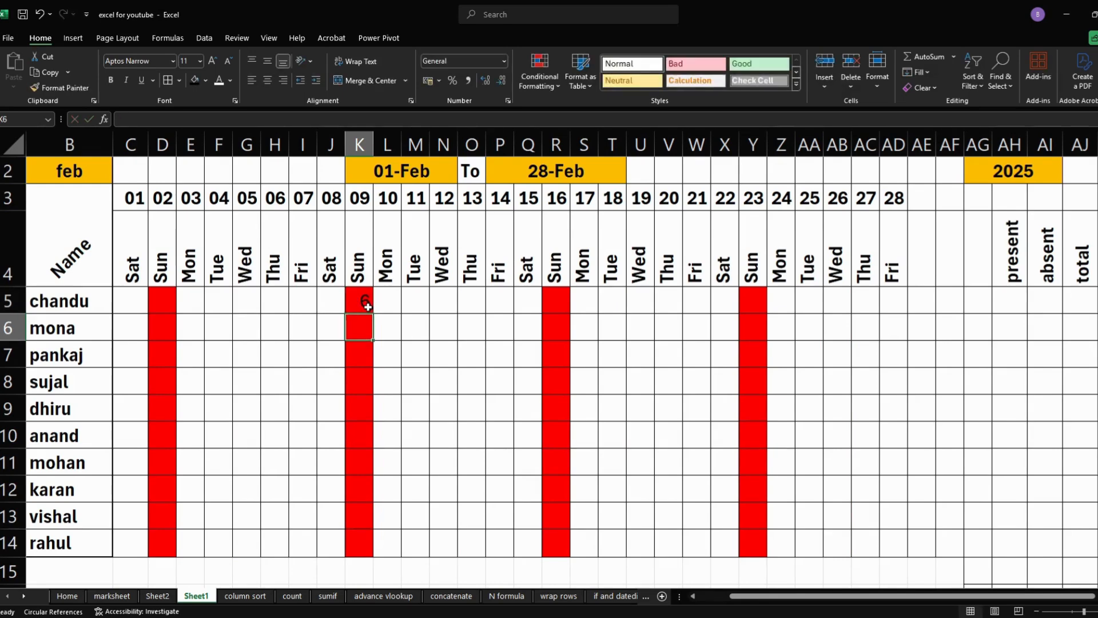
click(368, 307)
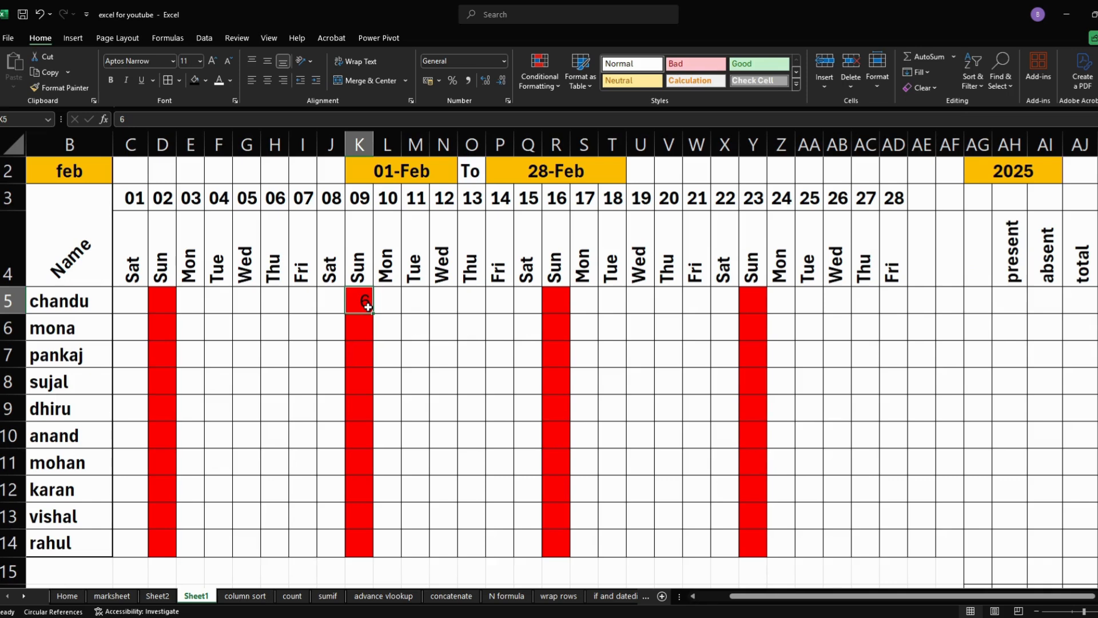
key(Delete)
click(359, 324)
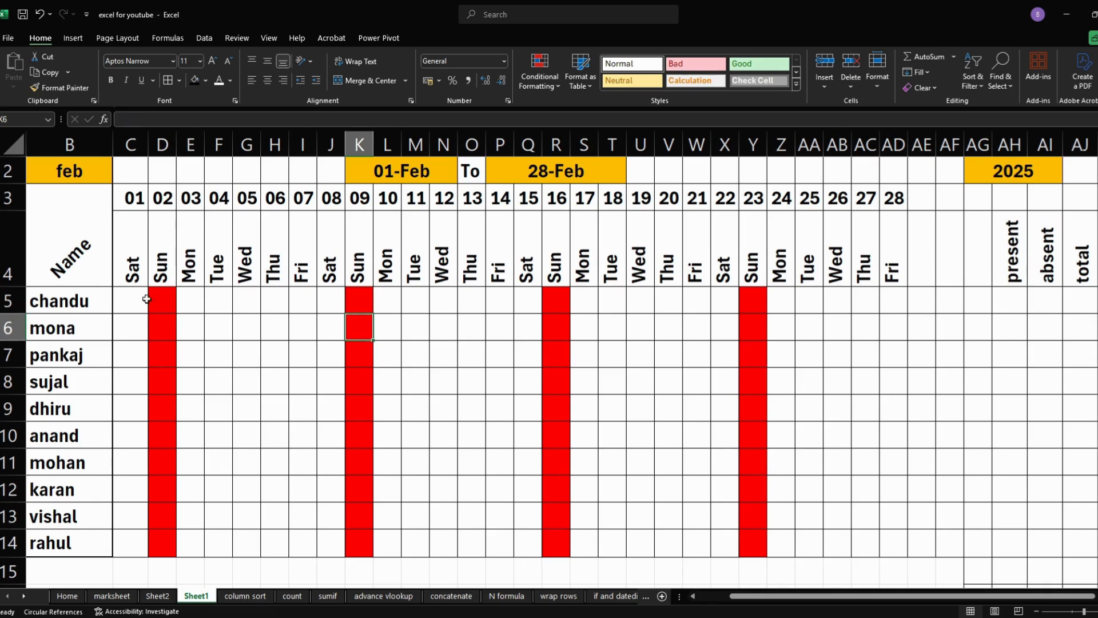
- Start a data validation rule on C5 that allows Custom criteria
drag(854, 595, 822, 607)
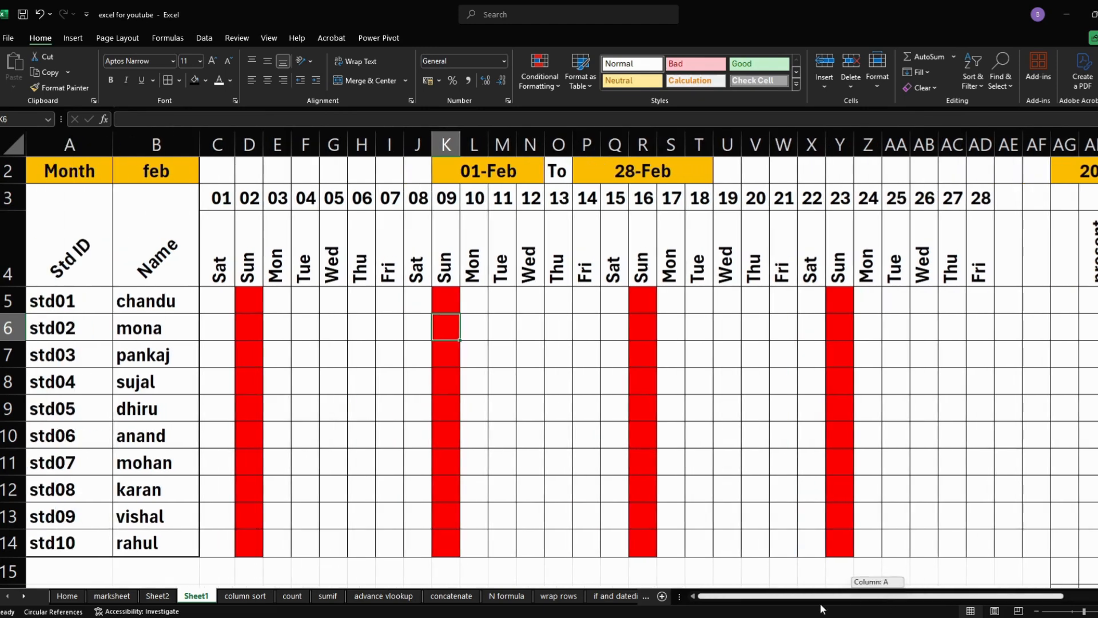
click(221, 300)
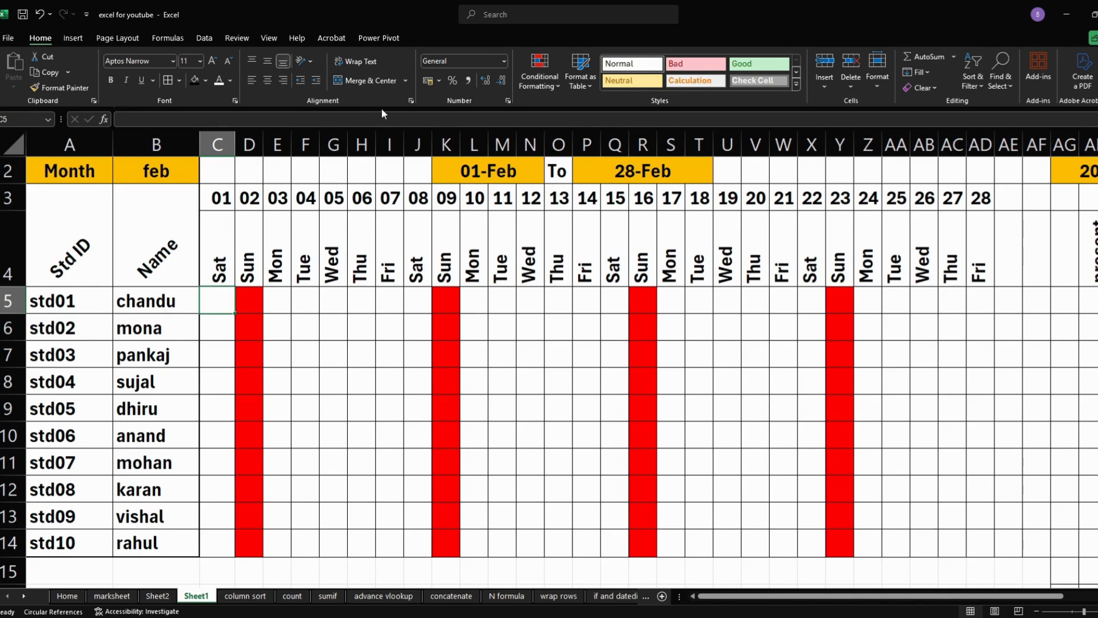
click(207, 37)
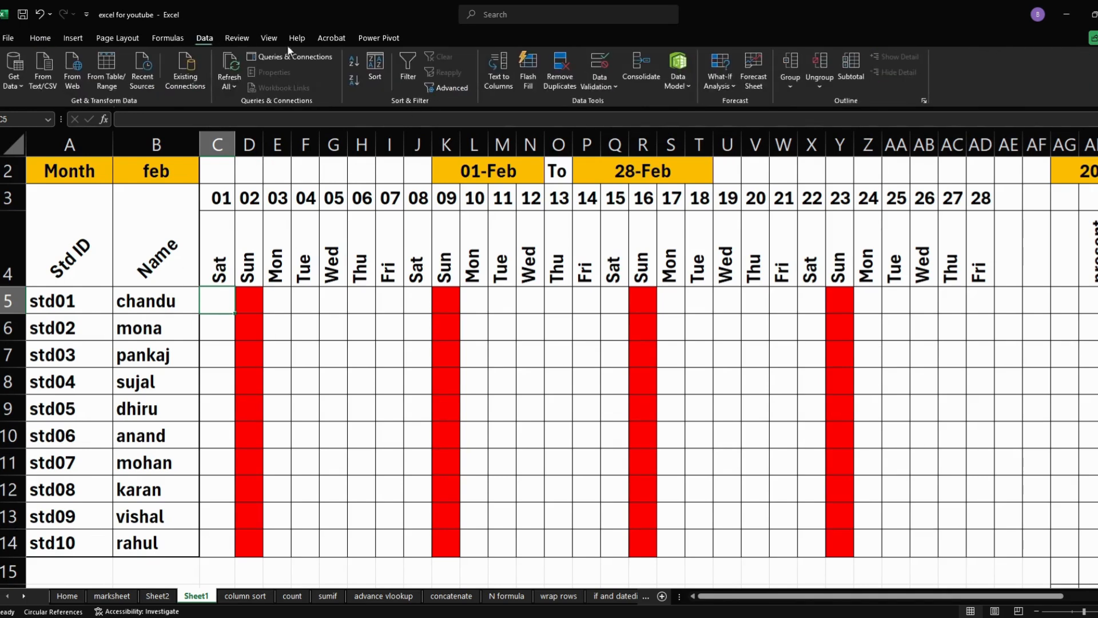
click(599, 63)
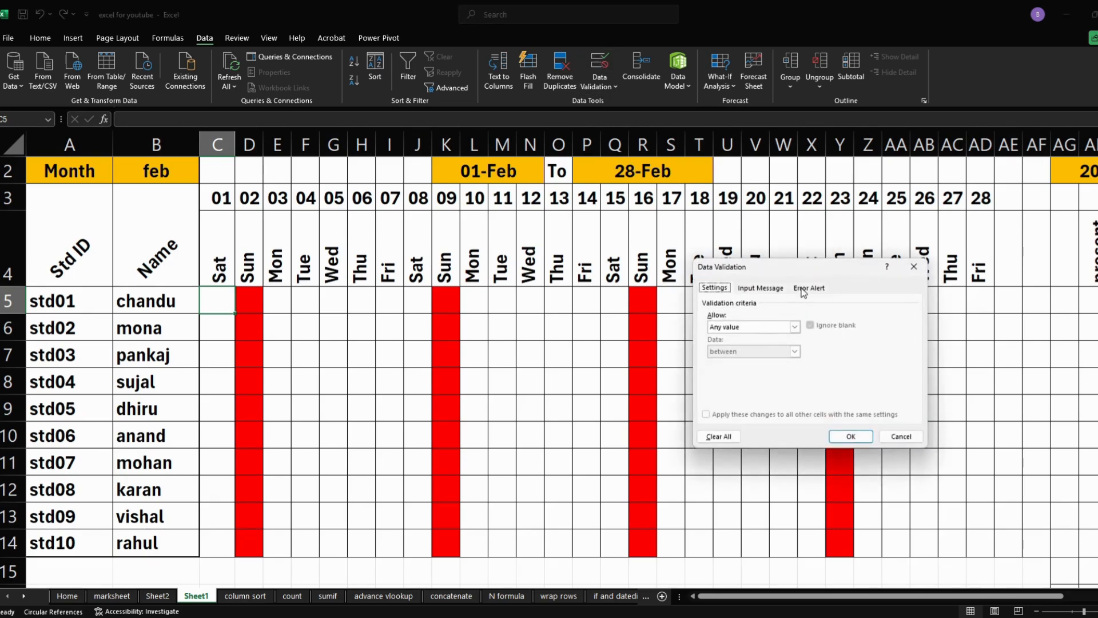
click(775, 328)
click(732, 393)
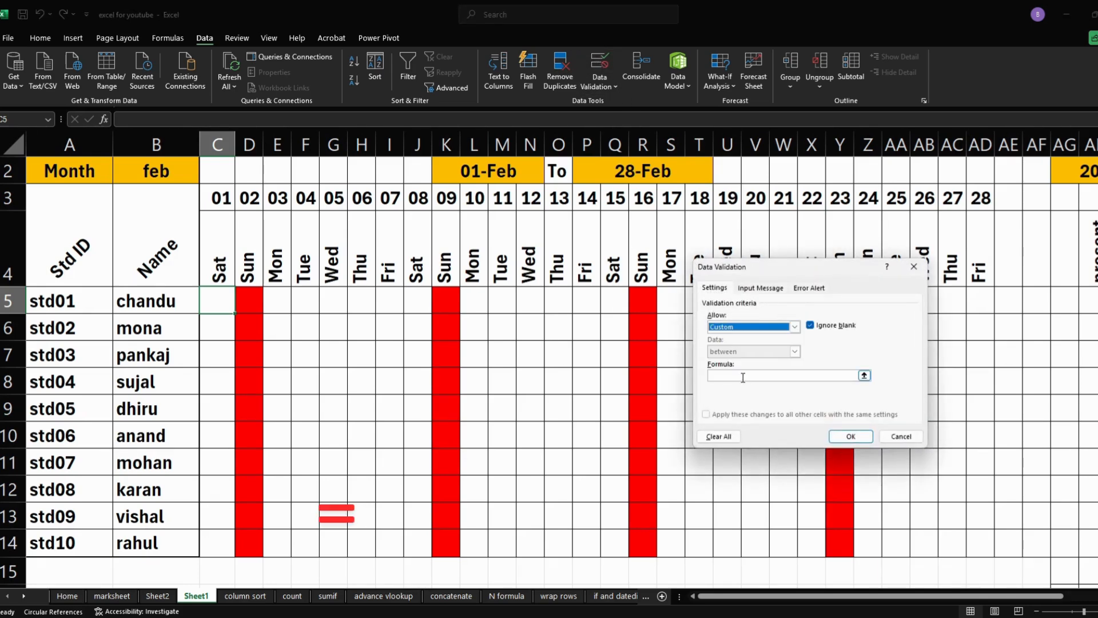
- Set the validation formula to =C$4<>"sun", referencing the weekday cell with its row locked
click(743, 376)
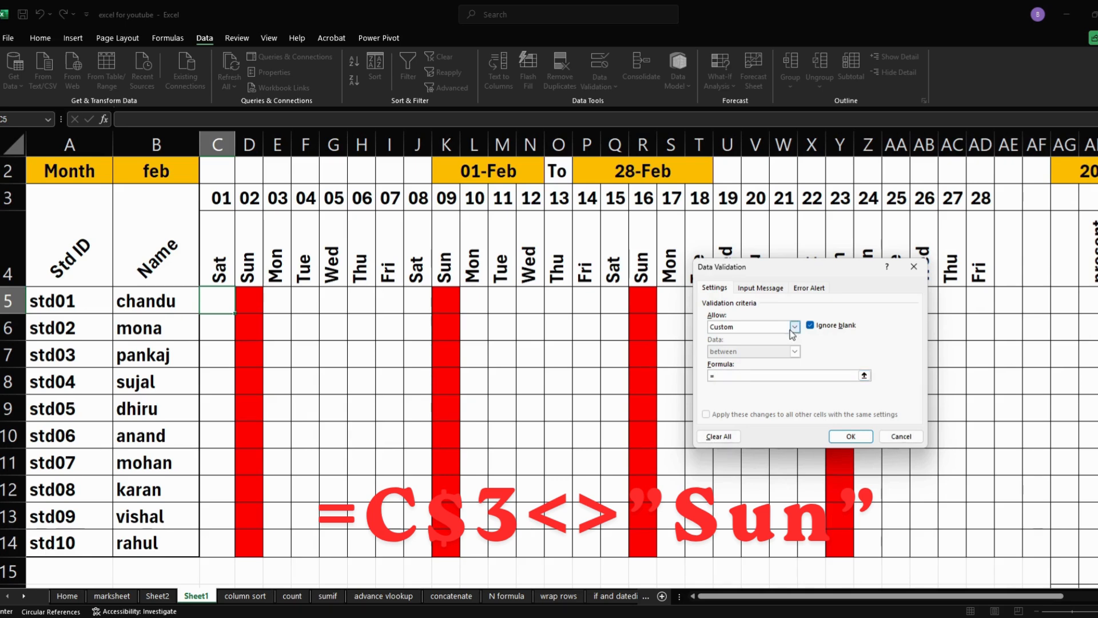
click(231, 279)
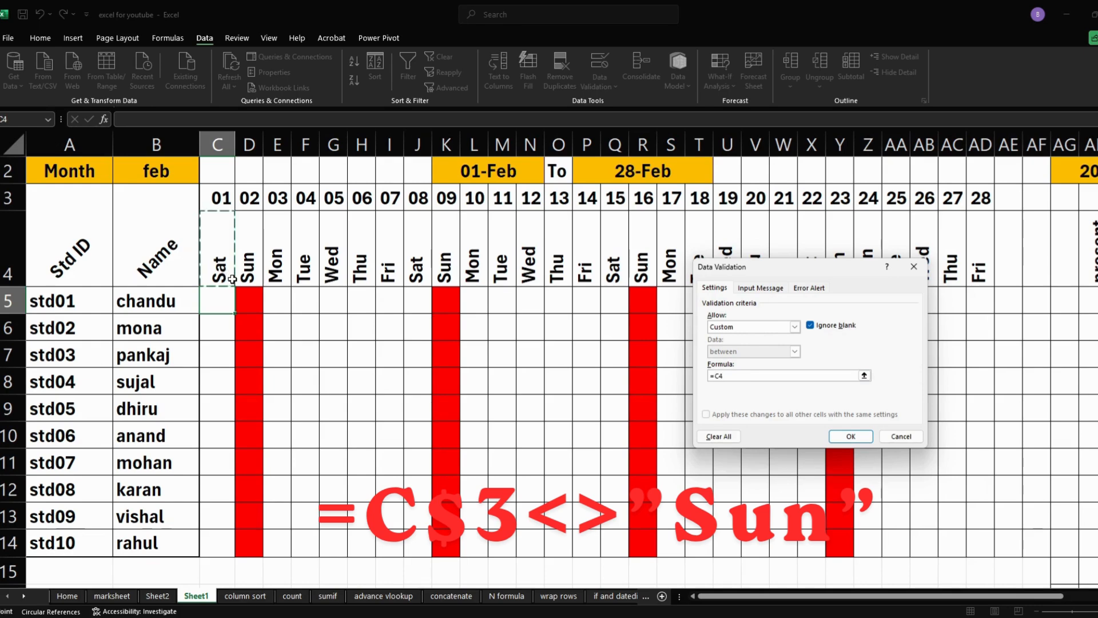
text(<>"sun)
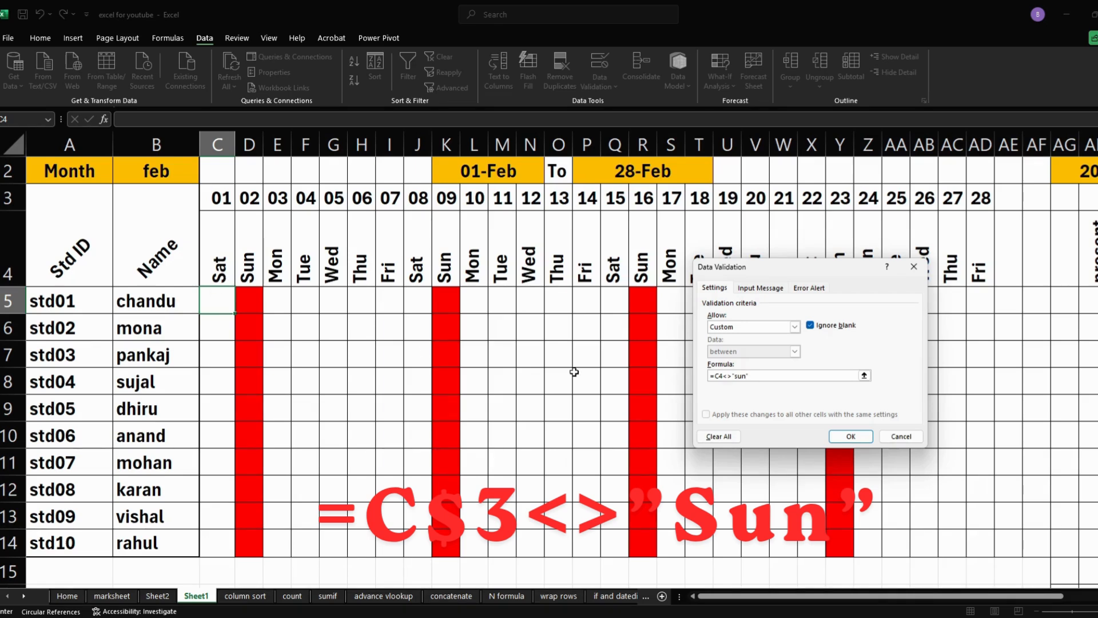
click(719, 376)
text($)
- Give the validation rule the error message "aaj sunday hai" and extend C5's validation across C5:AG14
click(809, 287)
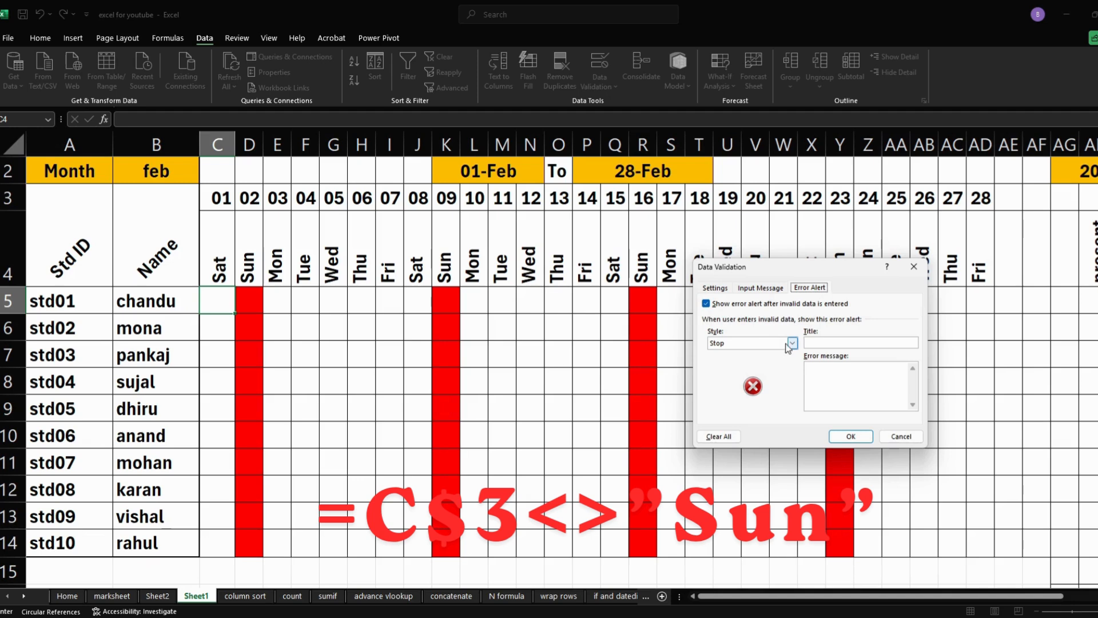
click(822, 374)
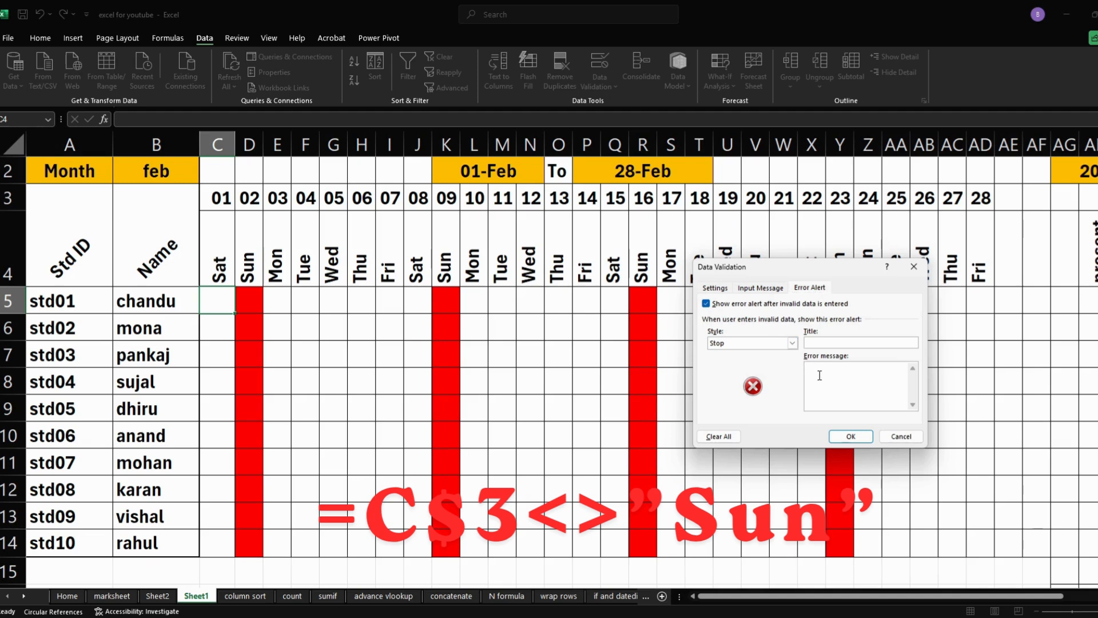
text(aaj sunday hai)
key(Return)
click(846, 436)
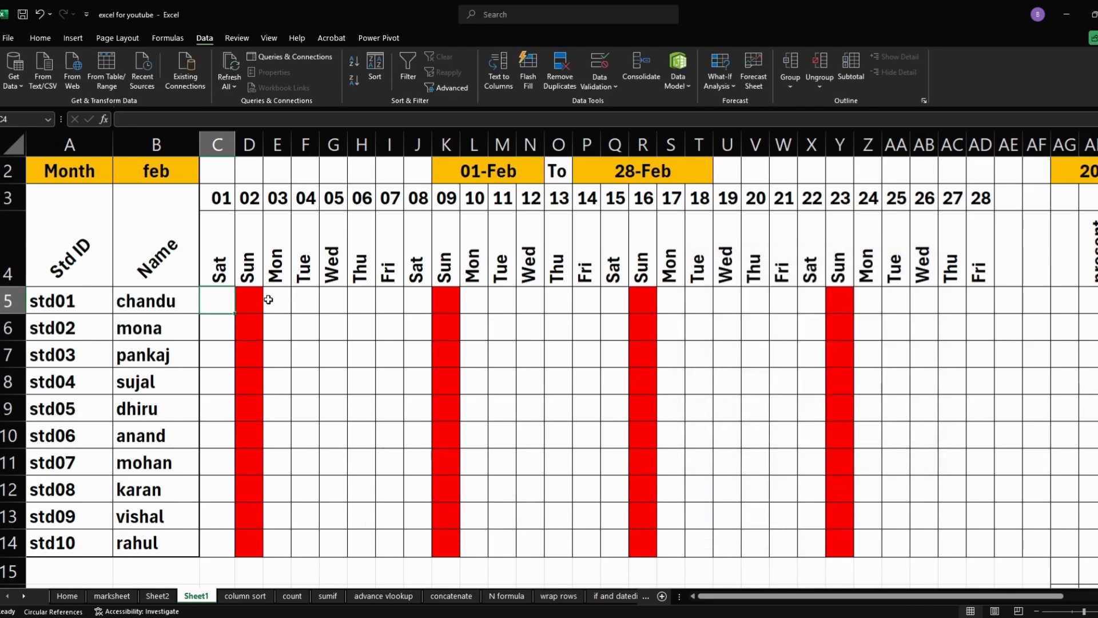
drag(229, 312, 1064, 561)
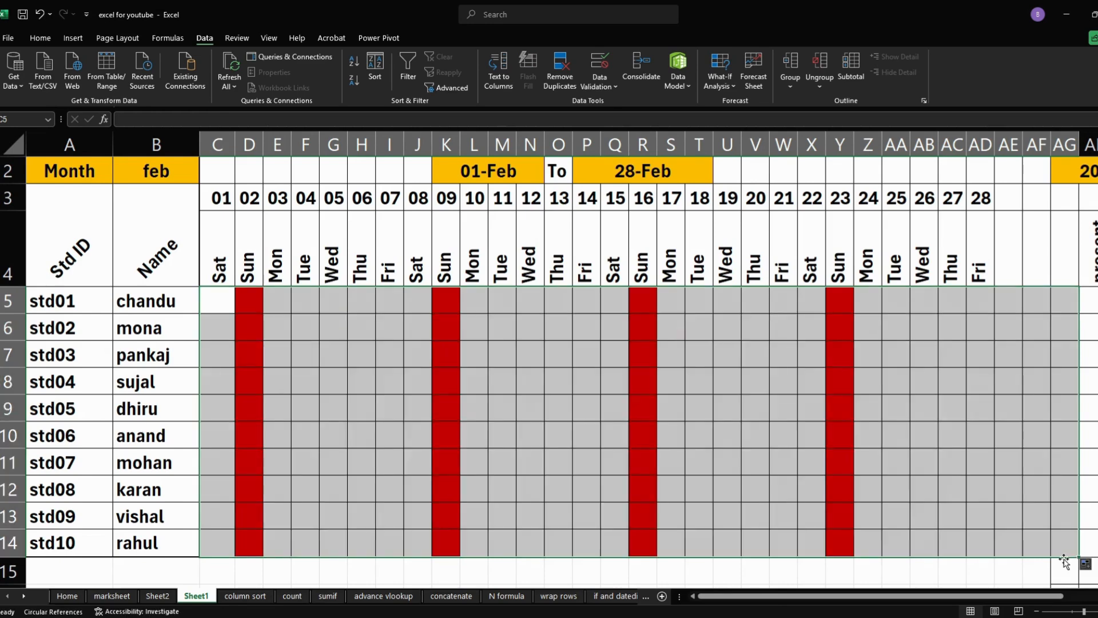
- Test the Sunday validation by entering p in D5, and cancel the entry
click(255, 295)
text(p)
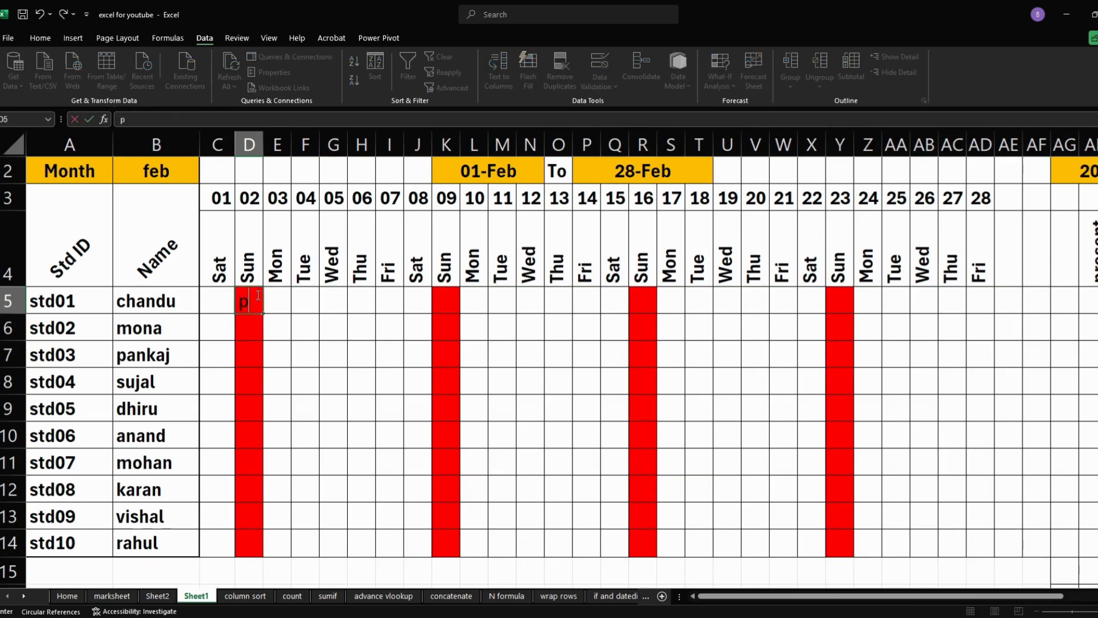
key(Return)
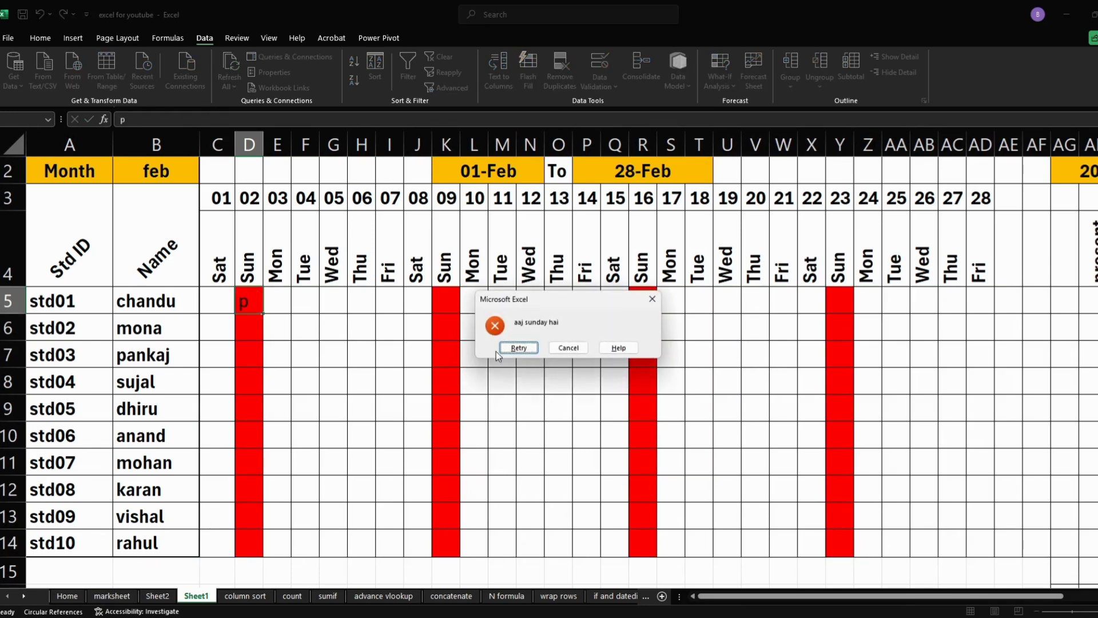
click(517, 347)
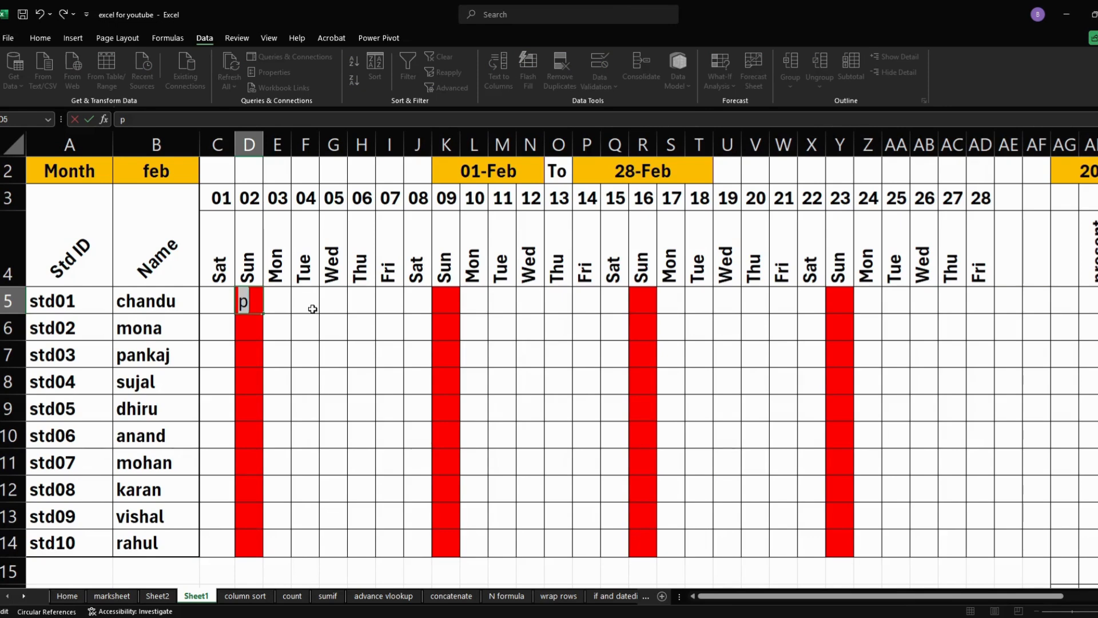
key(Escape)
click(227, 301)
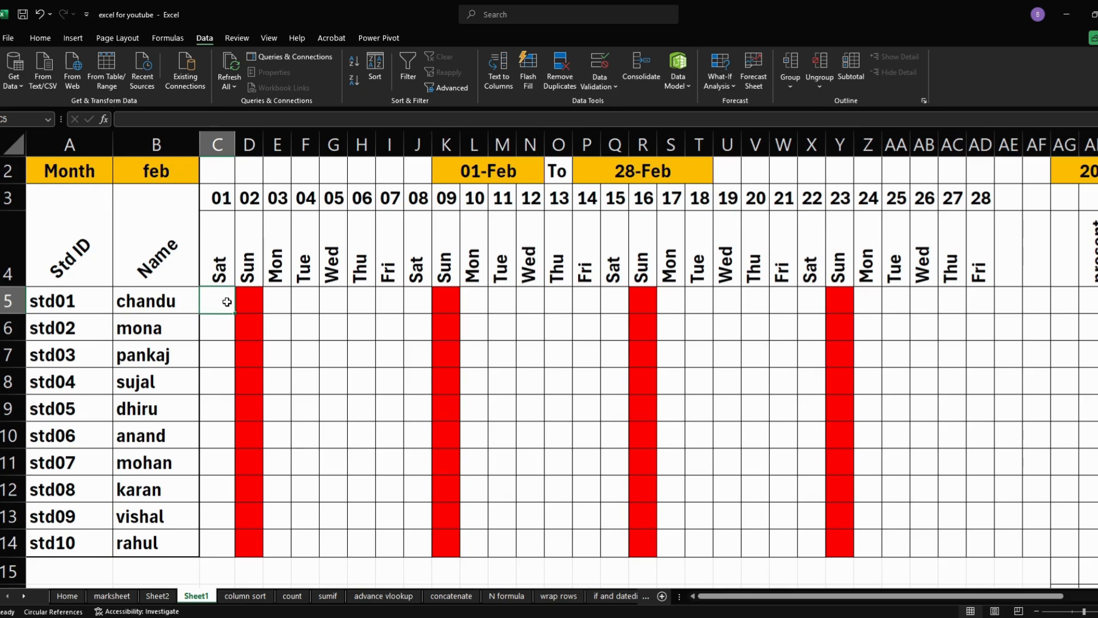
- Remove all borders from the cells below the attendance table in AG15:AK299
drag(753, 596, 807, 602)
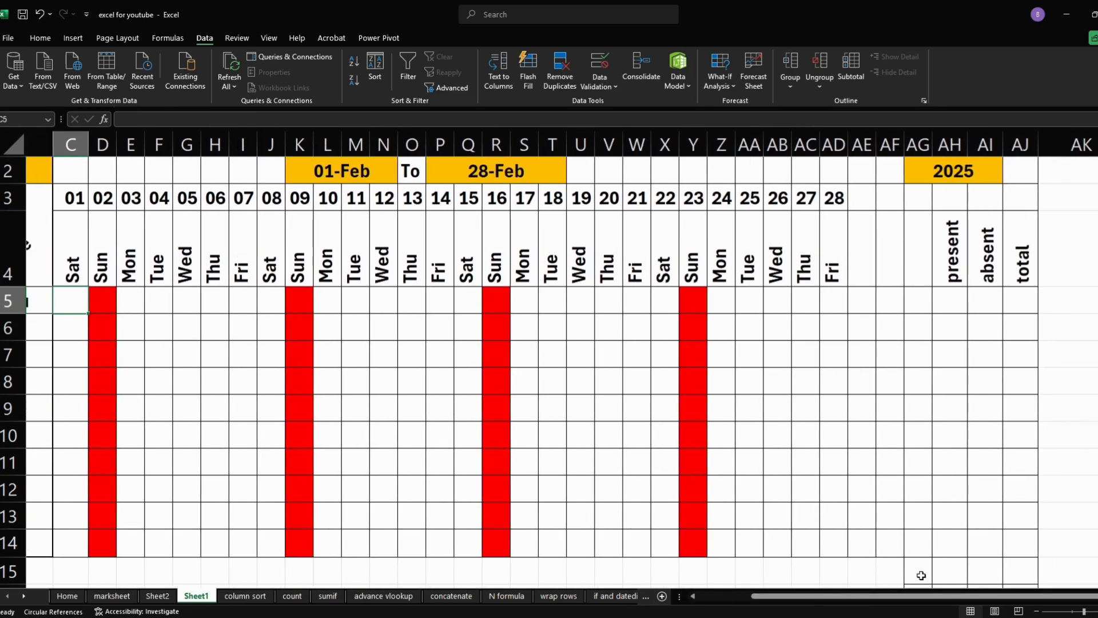
drag(921, 575, 826, 556)
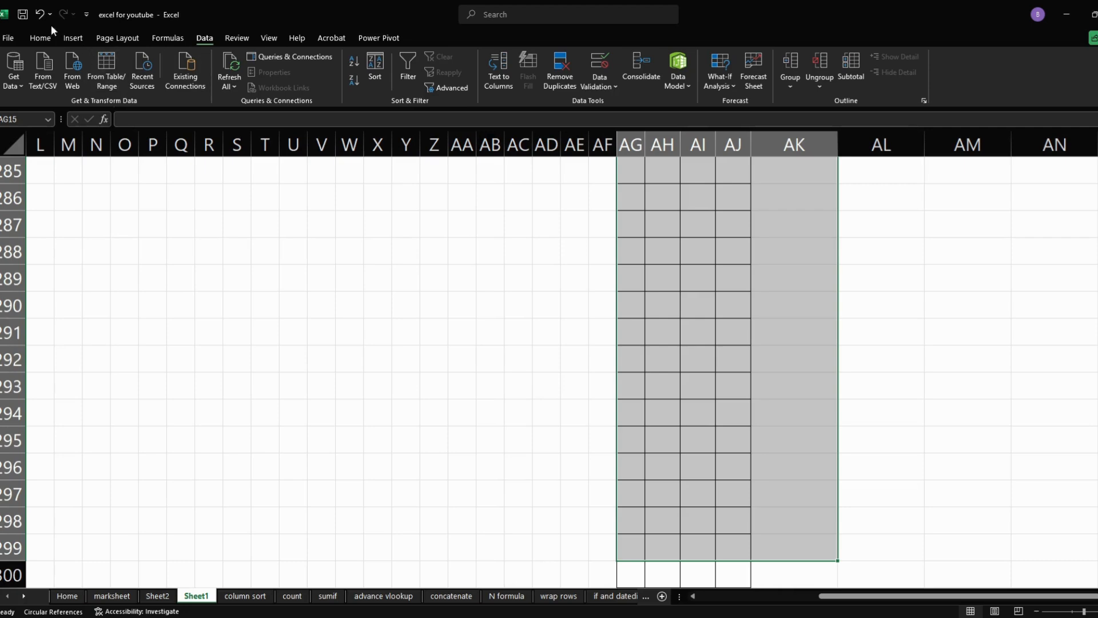
click(41, 39)
click(179, 81)
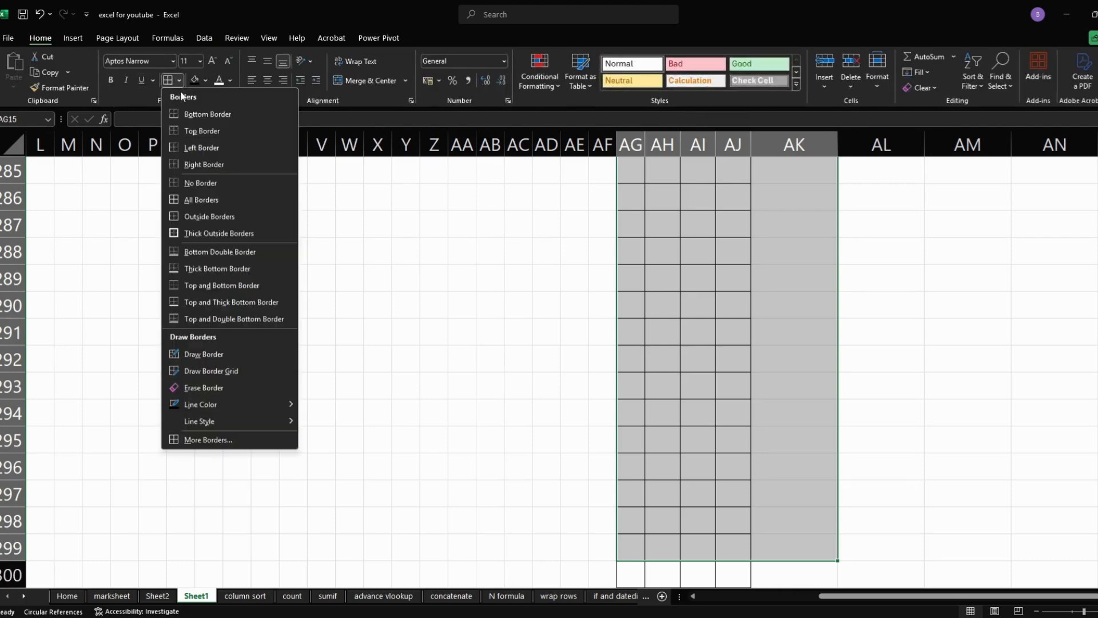
click(200, 180)
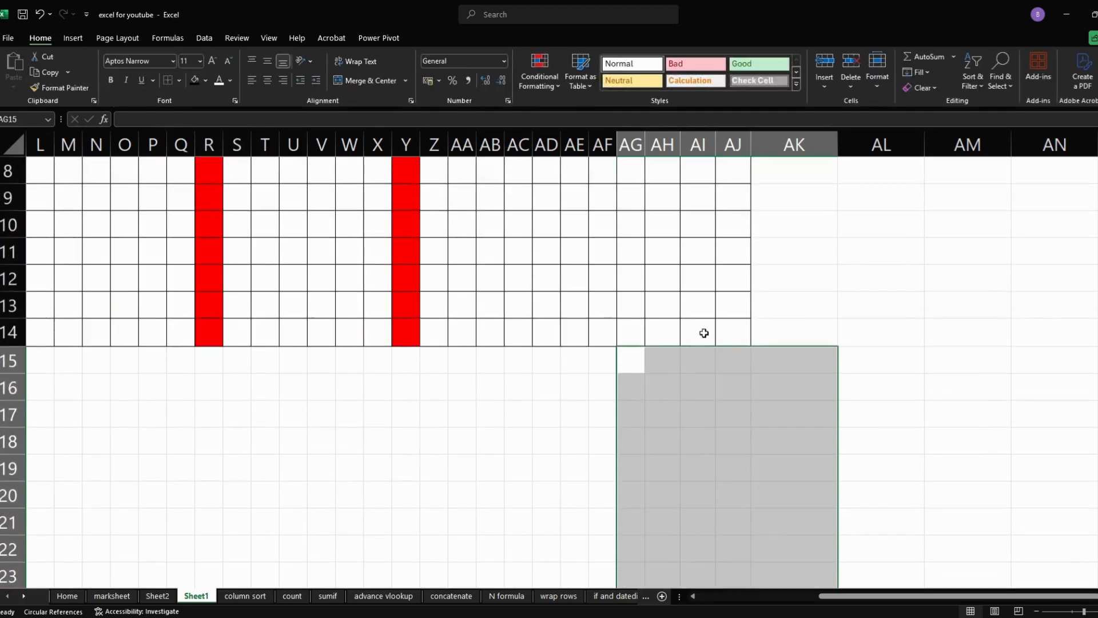
click(704, 303)
scroll(705, 276, up, 3)
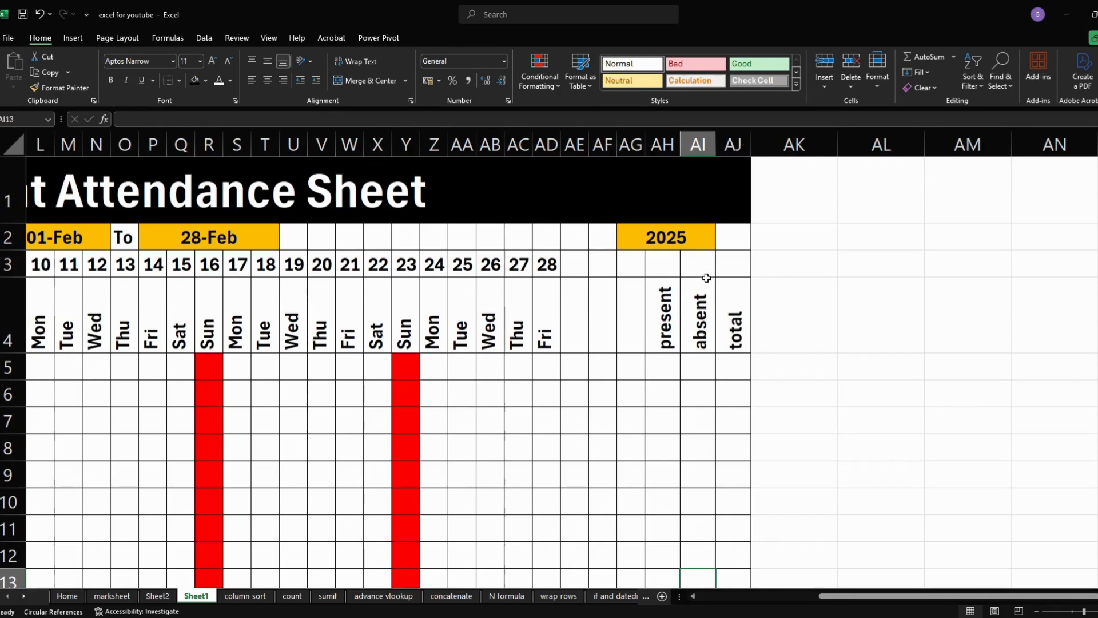
- Enter the formula =countif(C5:AG5,"p") in AH5 to count the first student's present days
click(662, 364)
drag(910, 596, 819, 606)
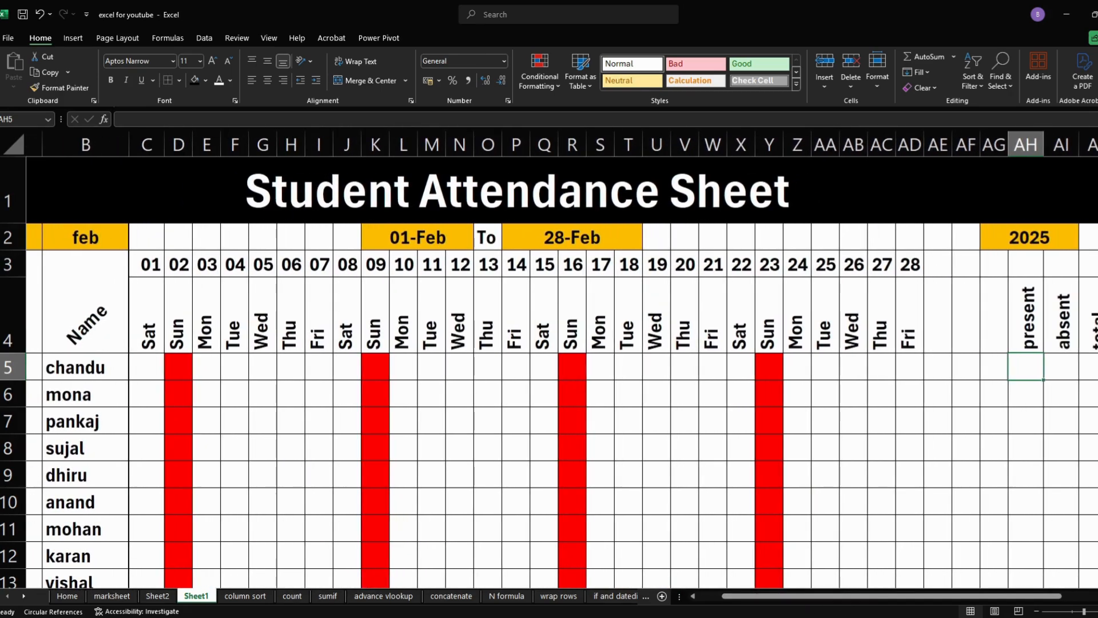
scroll(846, 332, down, 2)
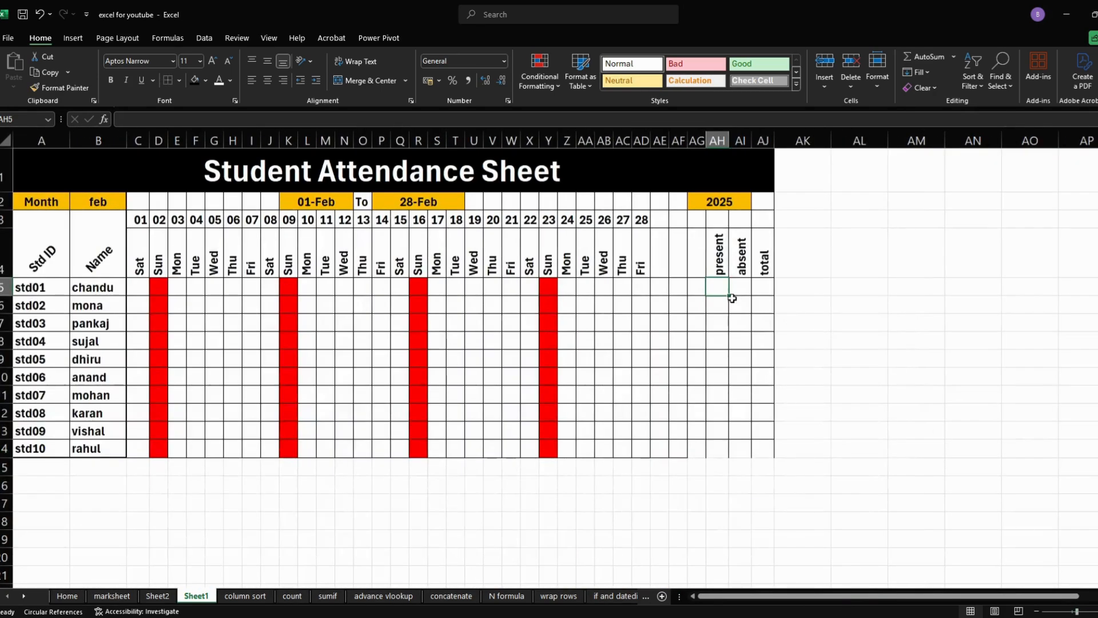
text(=)
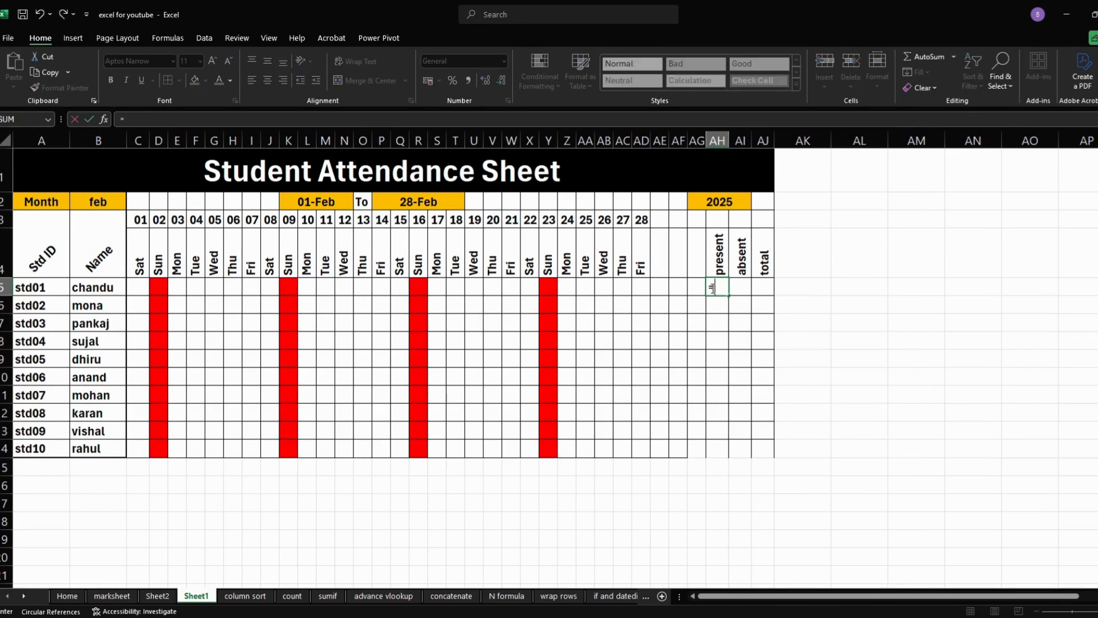
text(co)
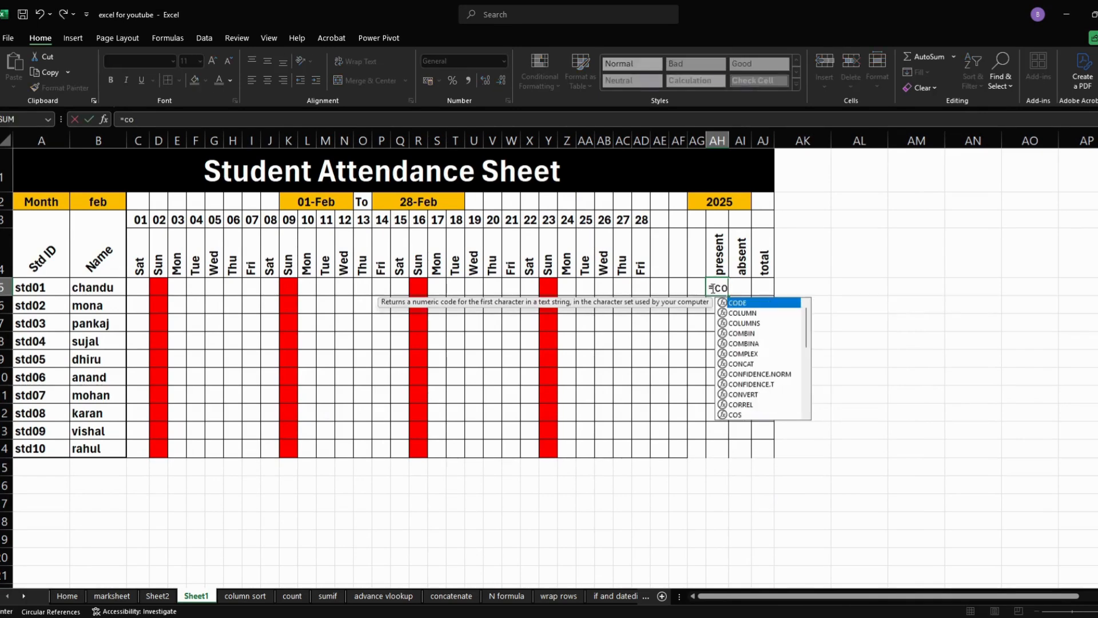
text(untif)
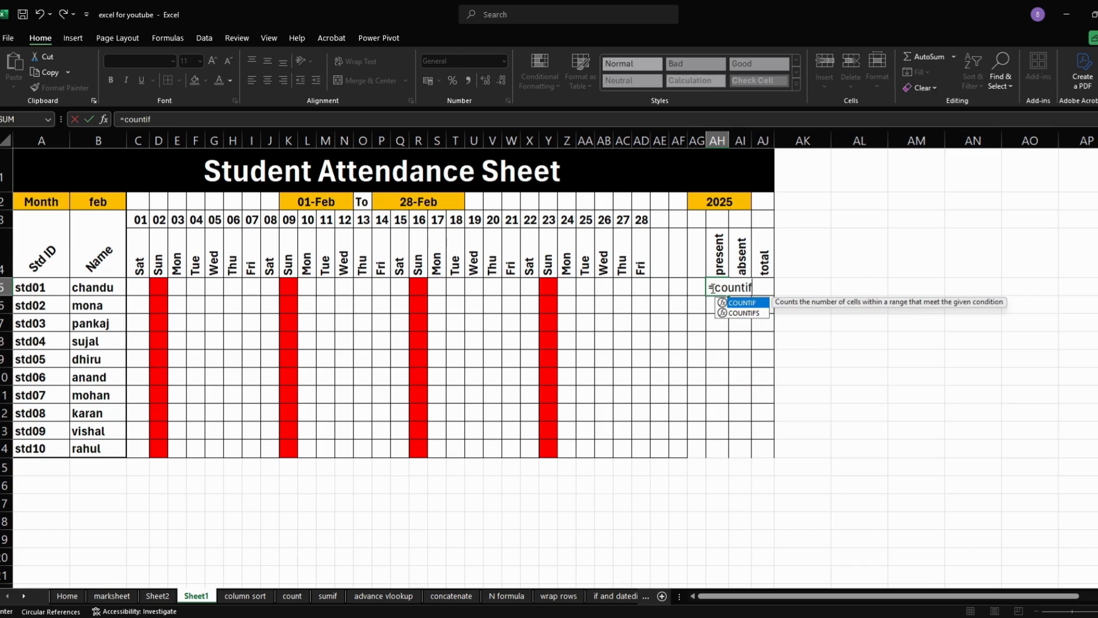
text(()
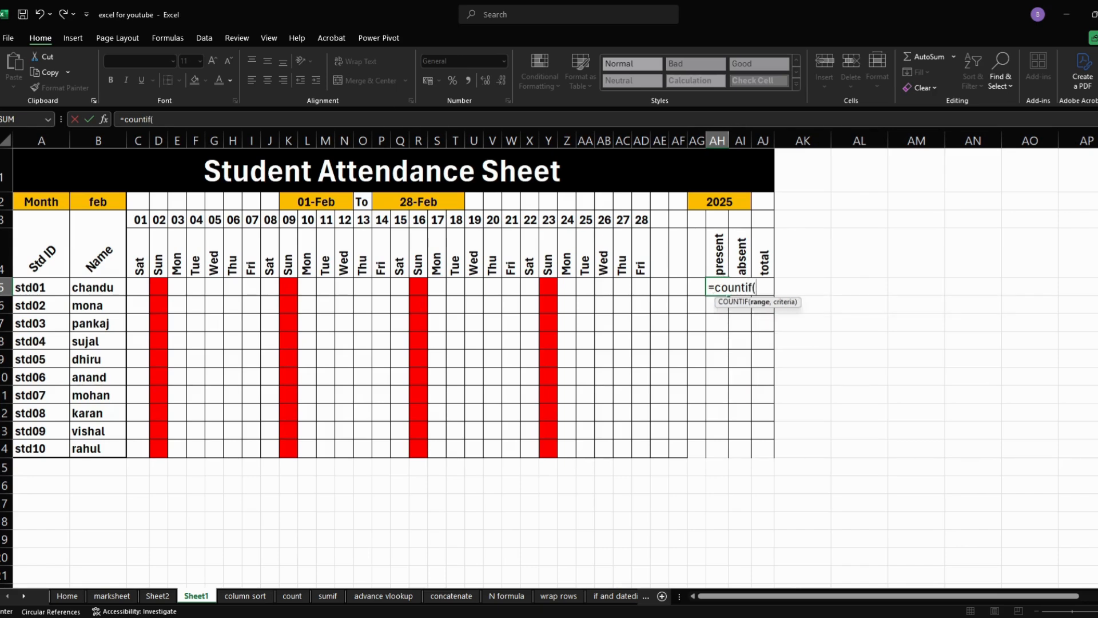
drag(137, 287, 694, 287)
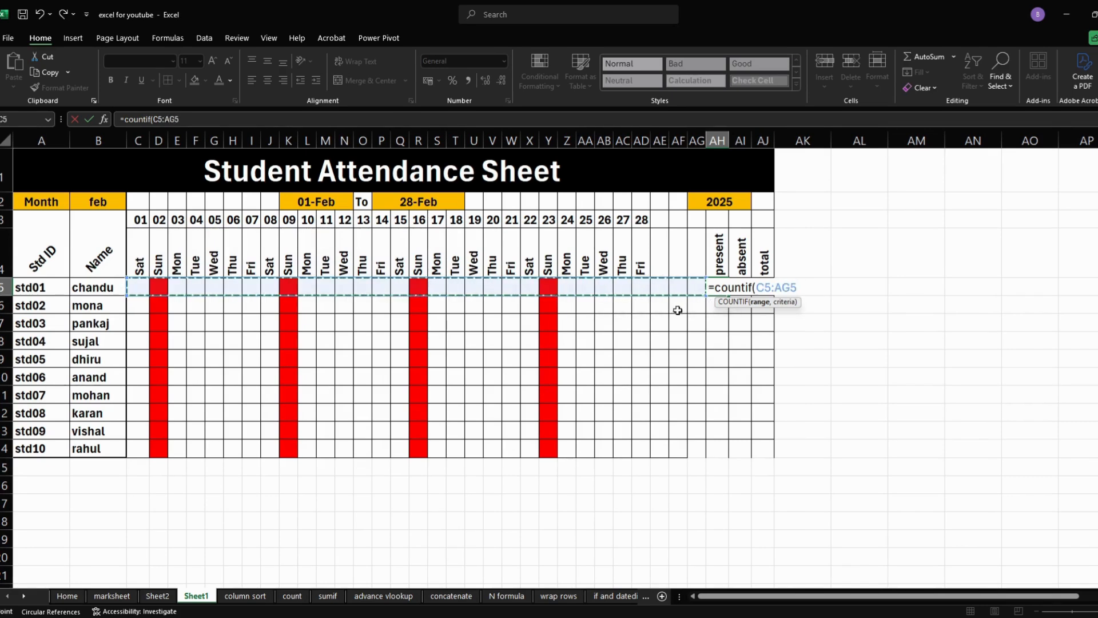
text(,")
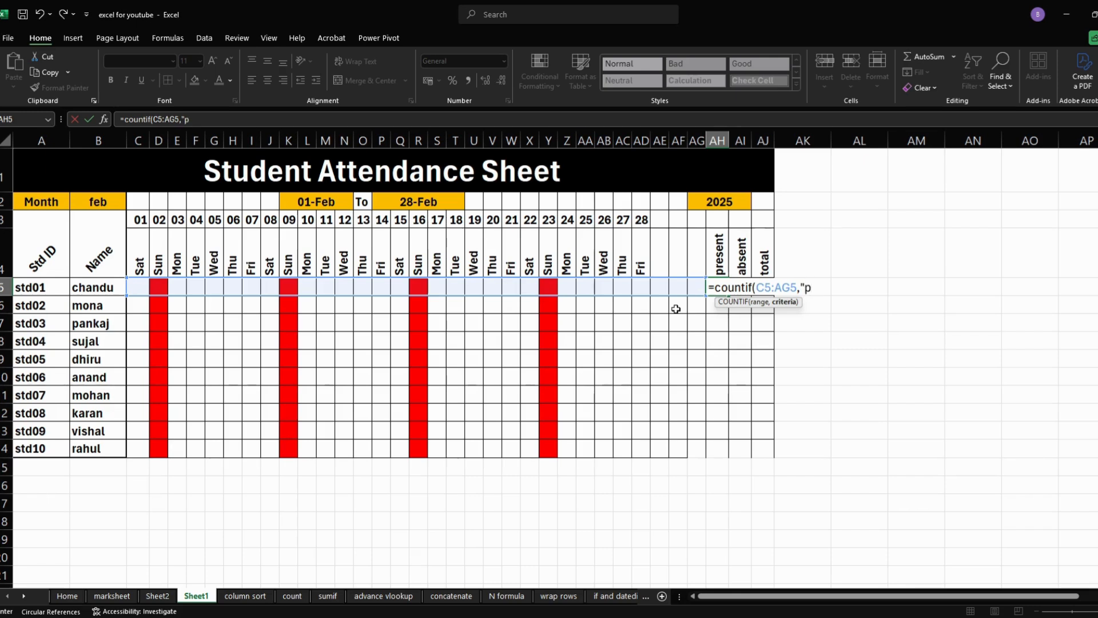
text(p"))
key(Return)
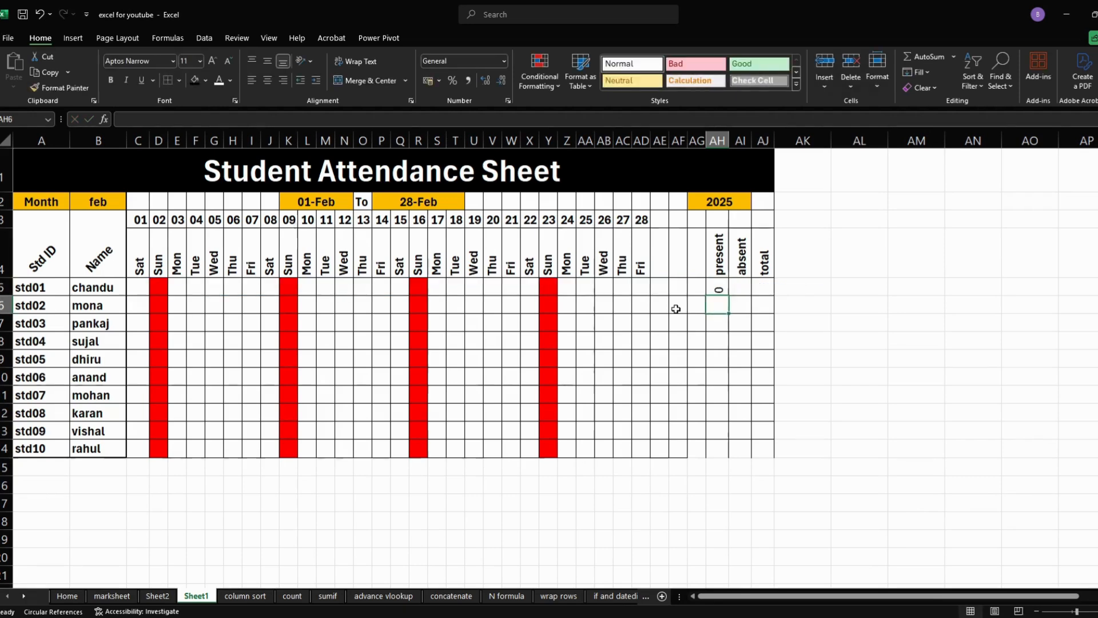
click(741, 290)
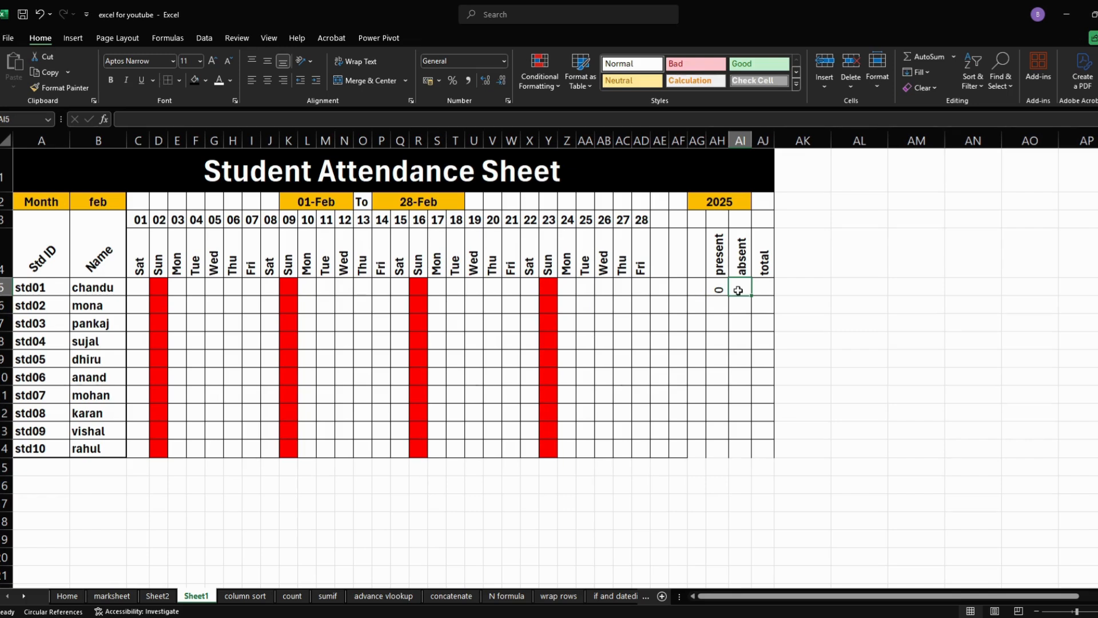
- Enter the formula =countif(C5:AG5,"a") in AI5 to count the first student's absent days
text(=c)
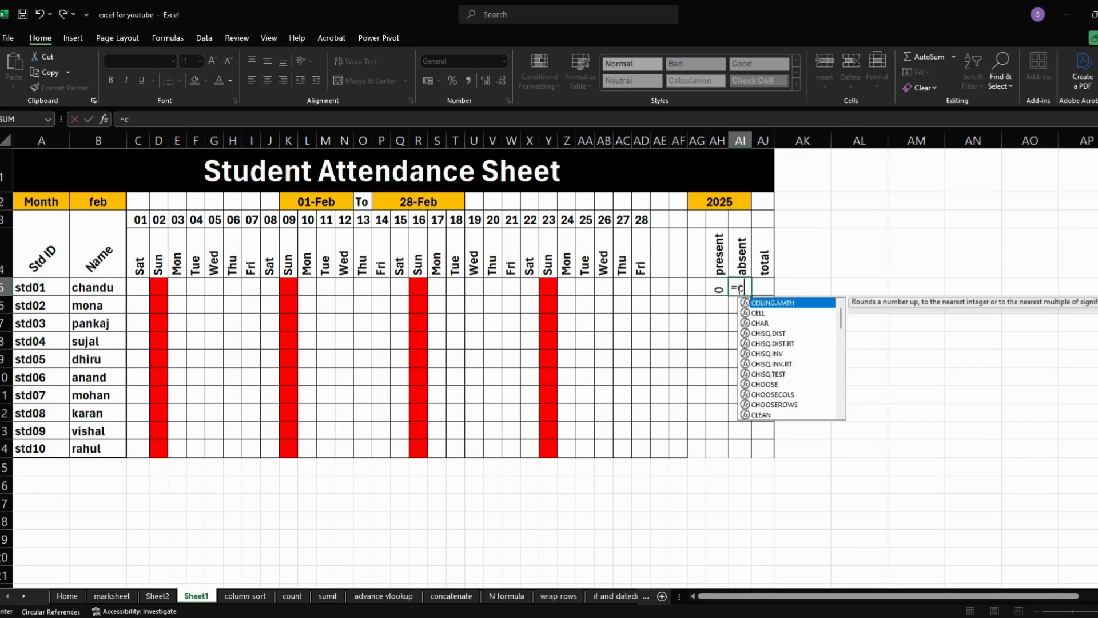
text(ounti)
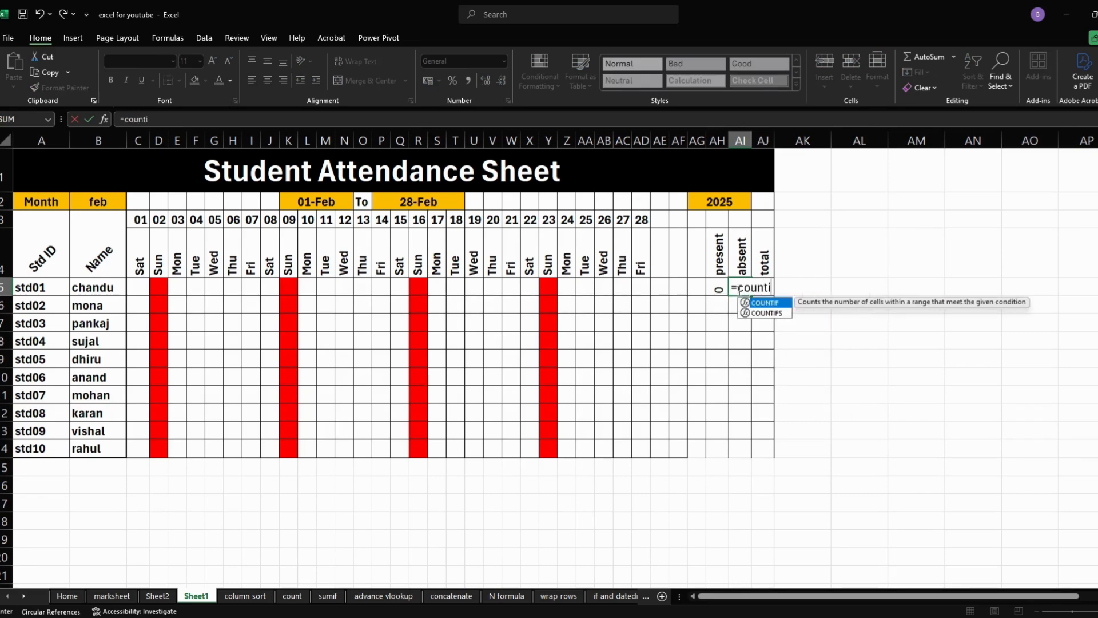
text(f()
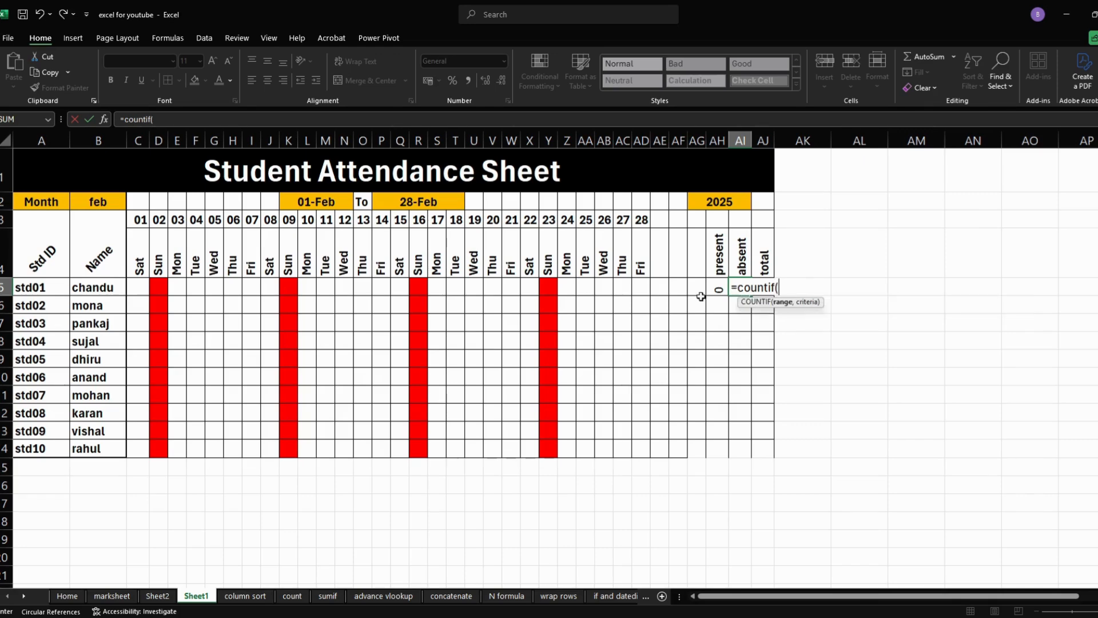
drag(143, 283, 703, 296)
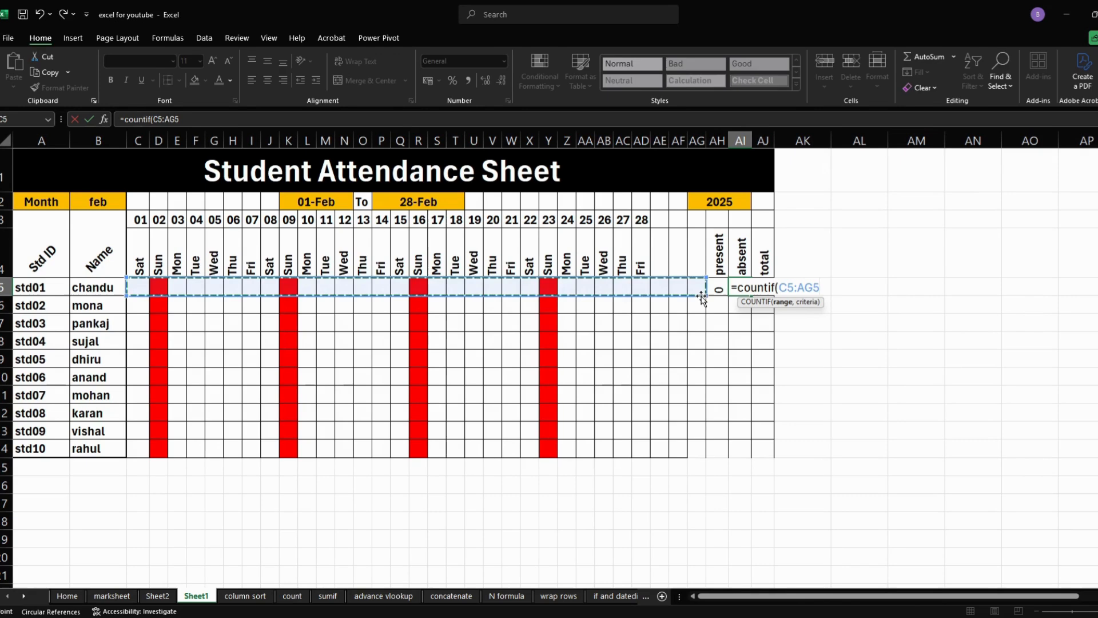
text(,")
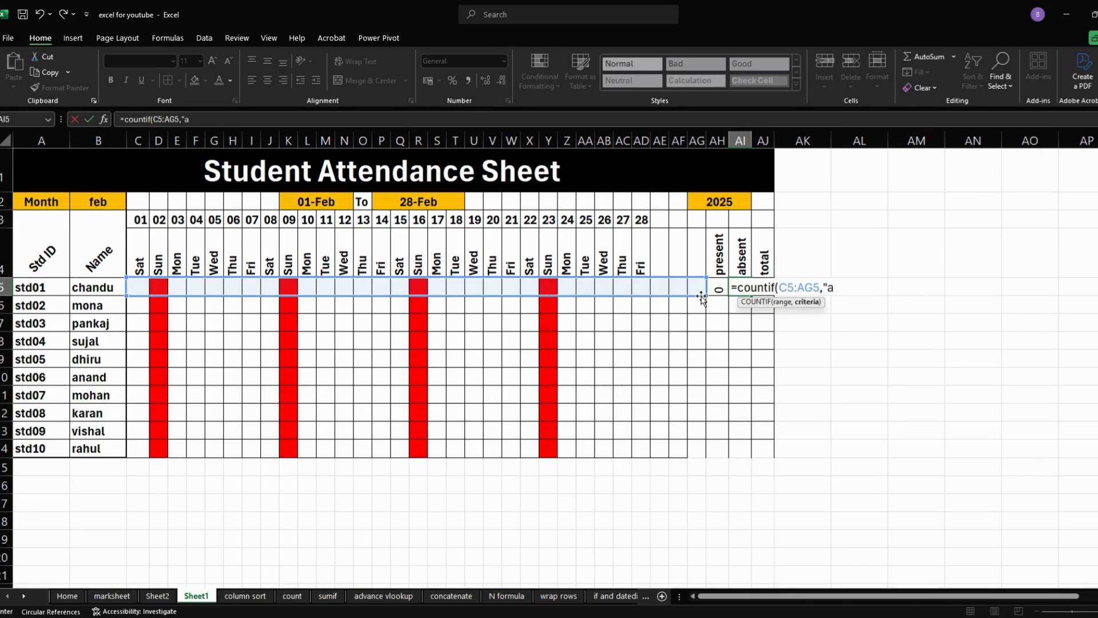
text(a"))
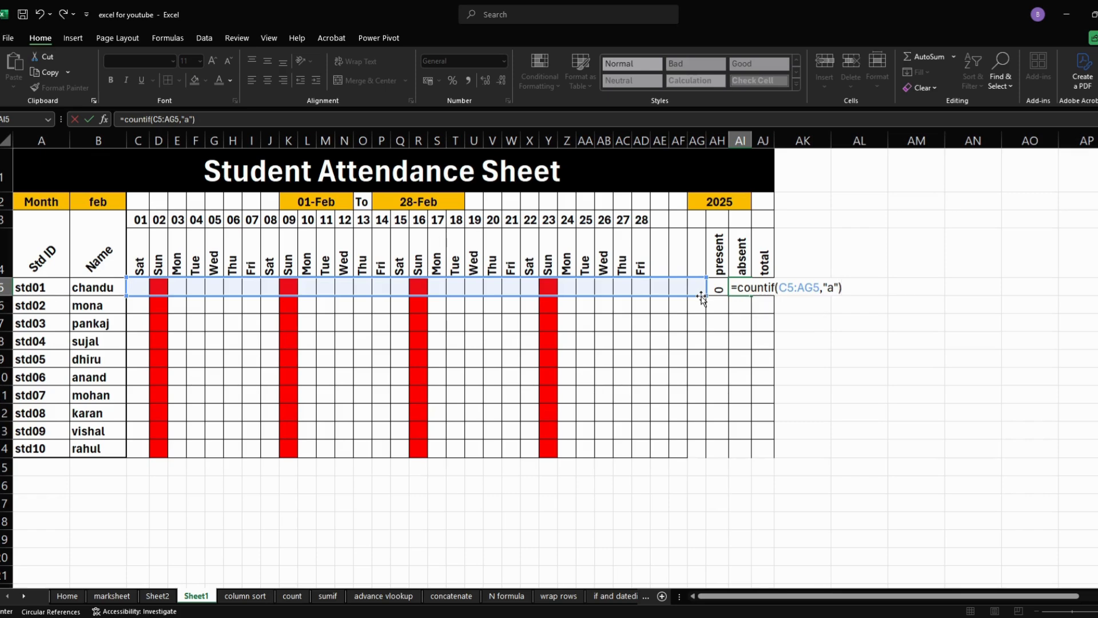
key(Return)
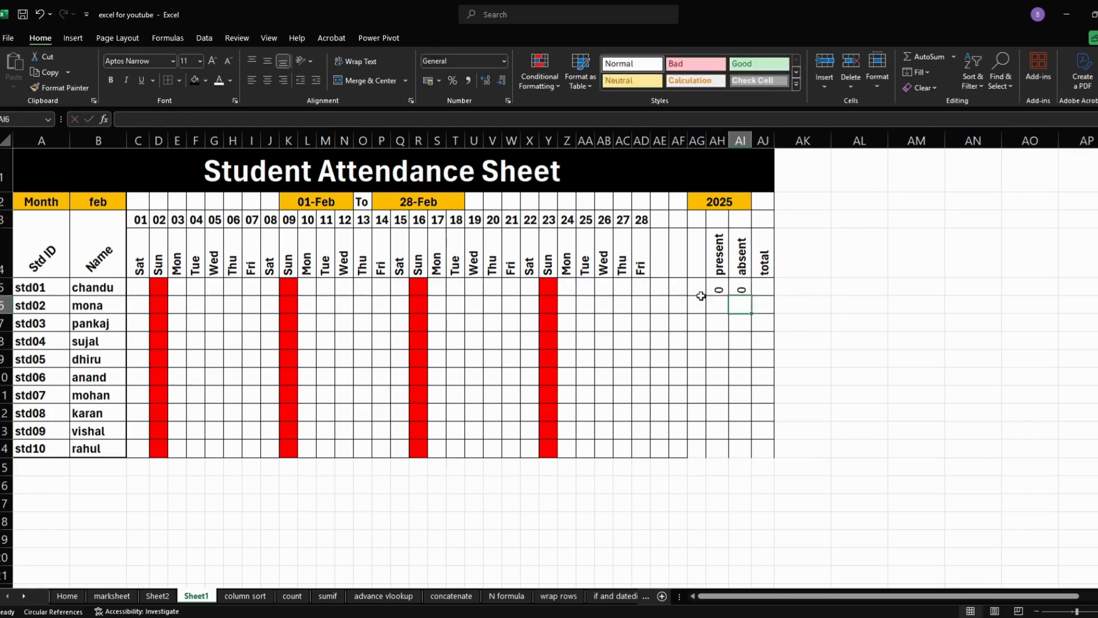
- Enter the formula =AH5-AI5 in AJ5 to calculate the first student's total
click(766, 287)
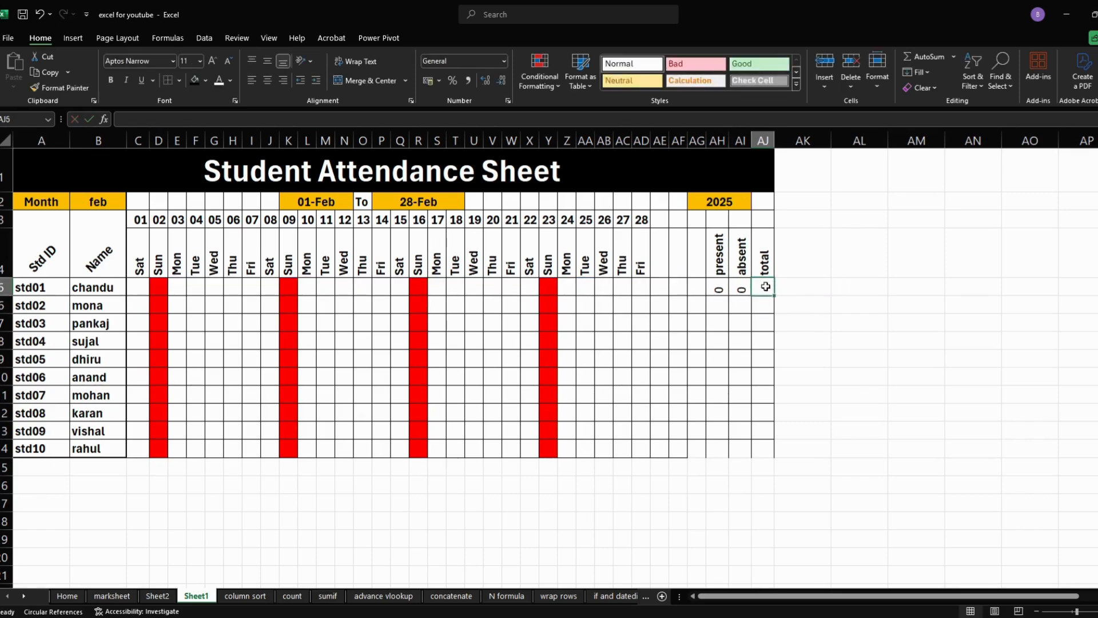
text(=)
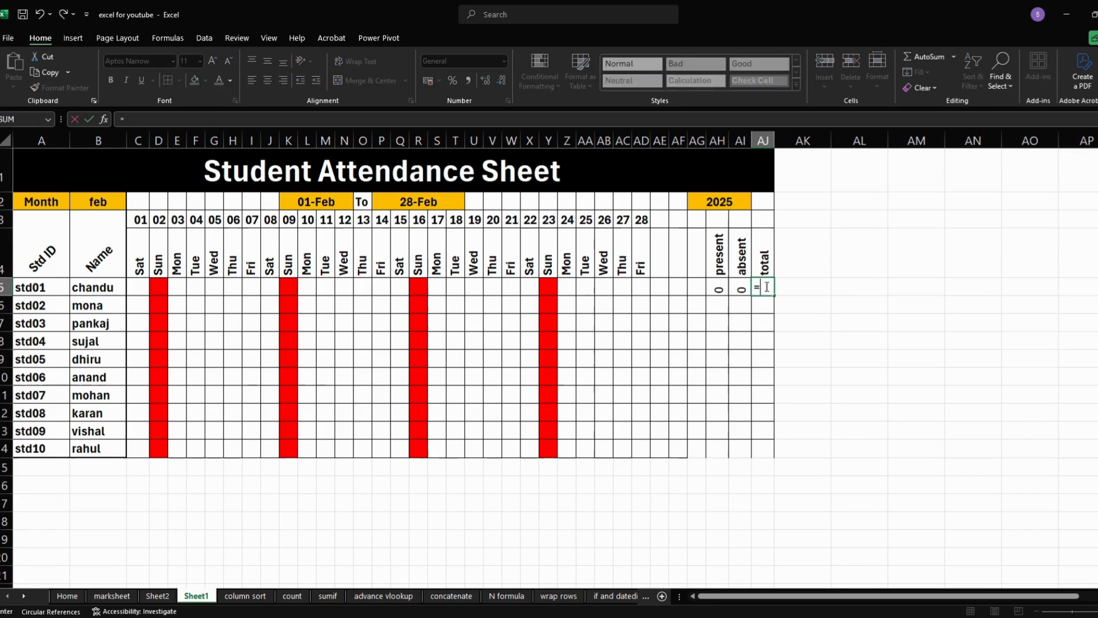
click(719, 290)
text(-)
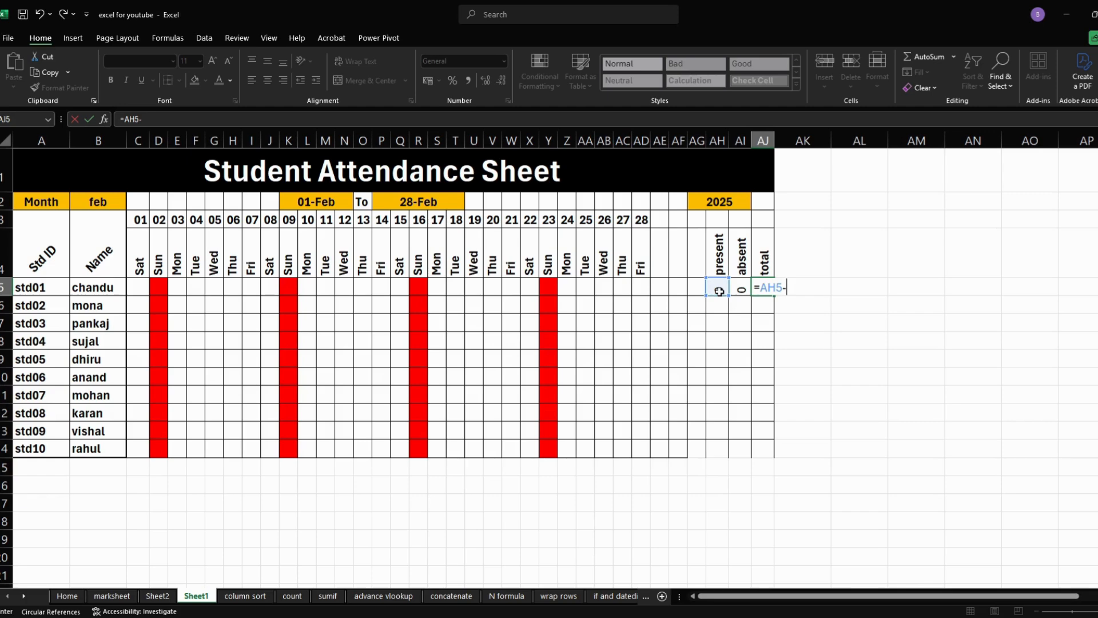
click(742, 288)
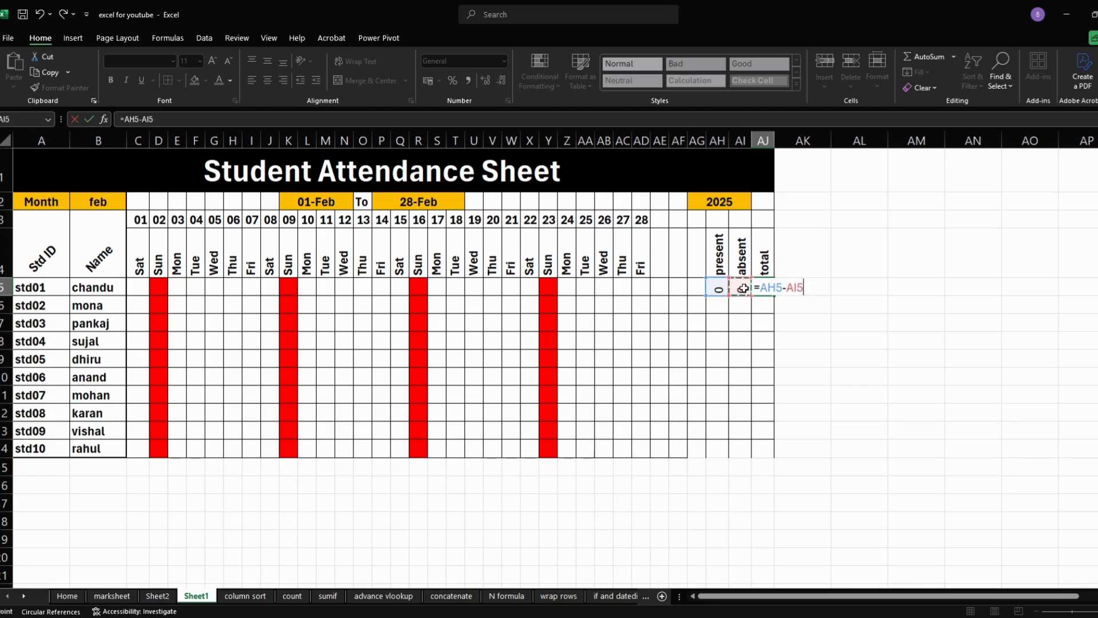
key(Return)
- Remove the upward text rotation from the present, absent and total cells AH5:AJ14
drag(715, 282, 772, 452)
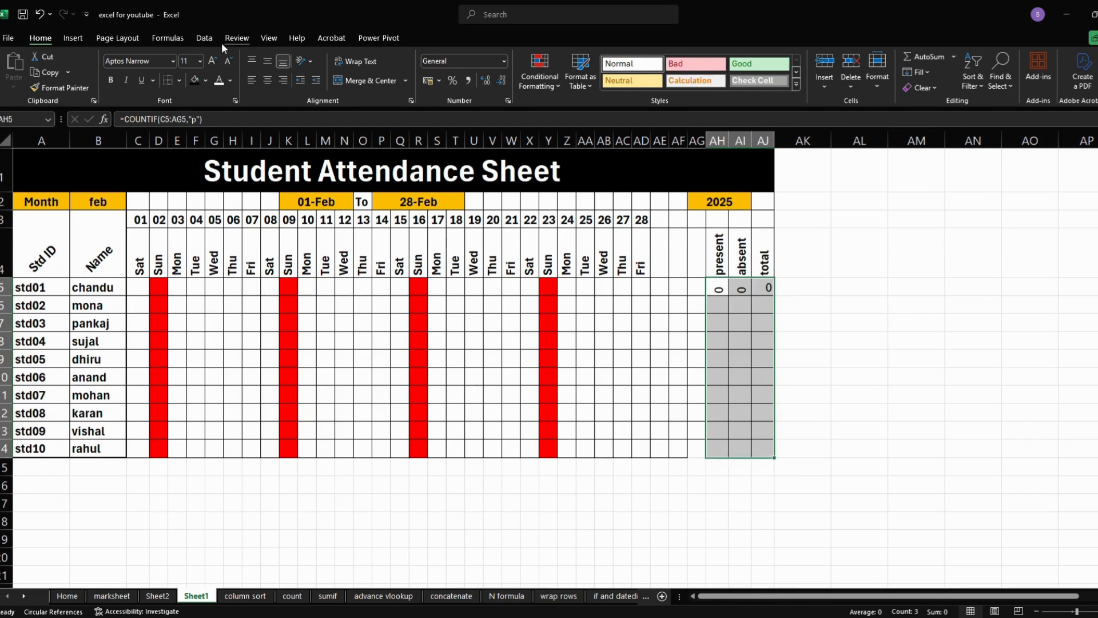
click(310, 60)
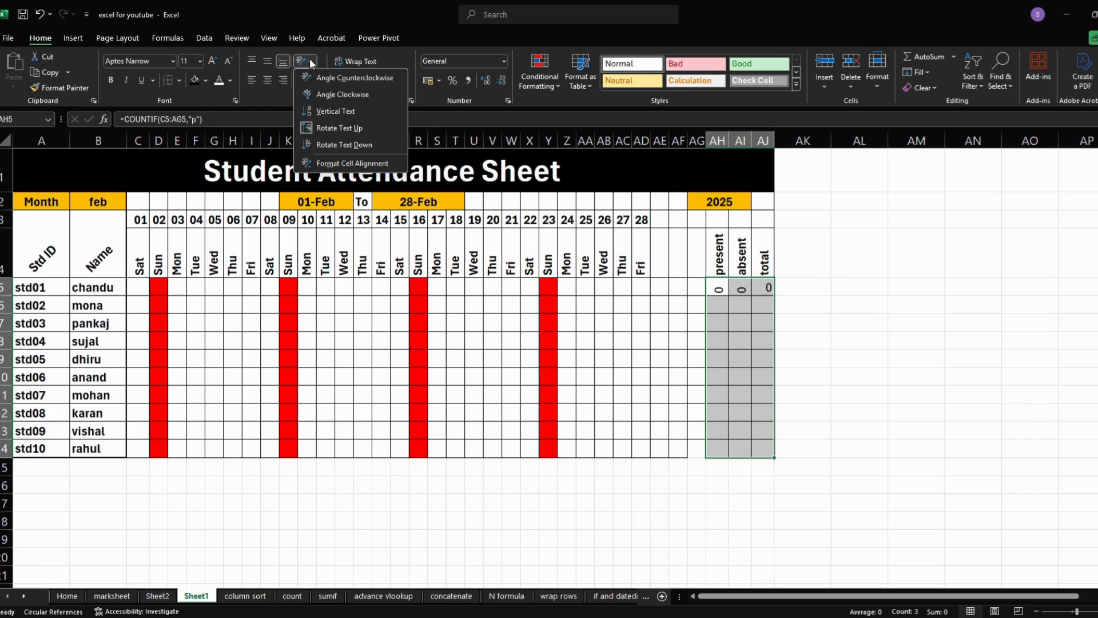
click(327, 129)
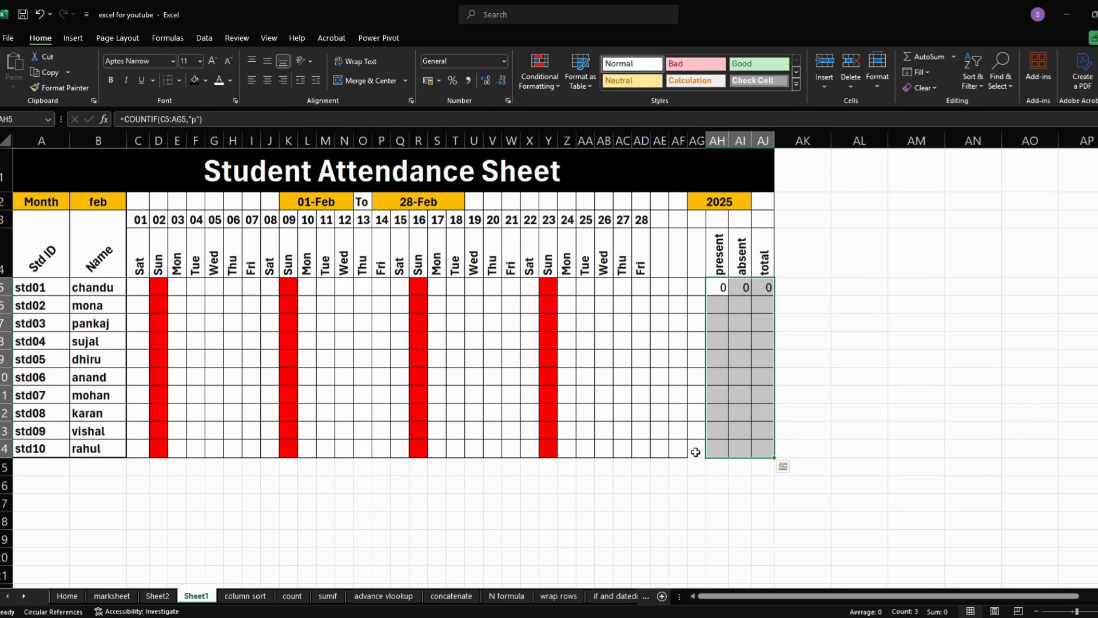
- Apply all borders to the last table row's cells AG14:AJ14
drag(696, 452, 760, 449)
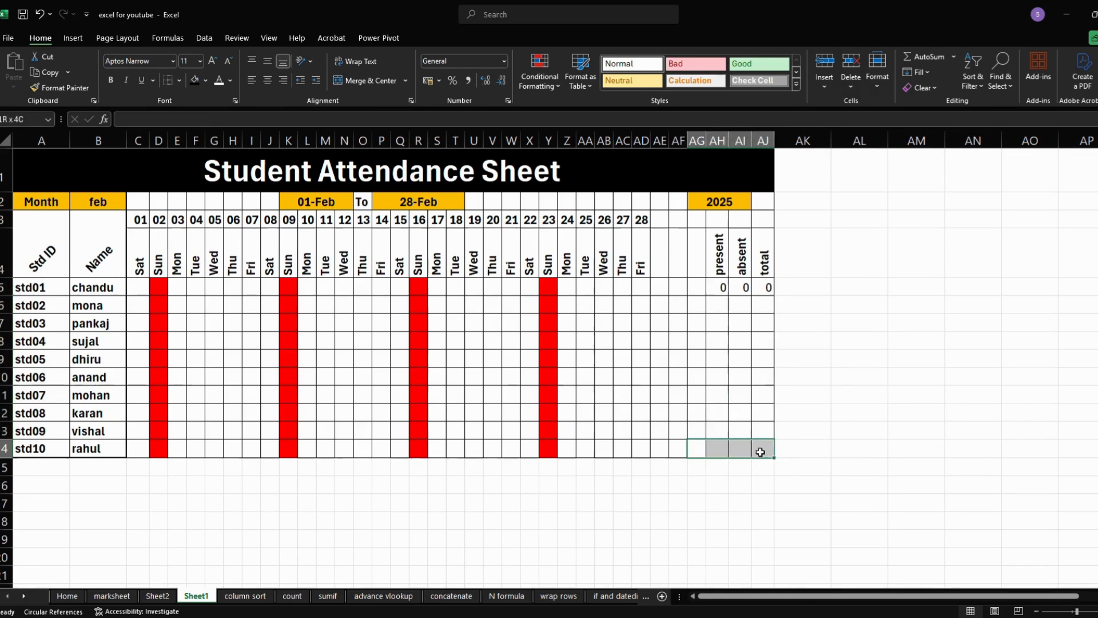
click(177, 79)
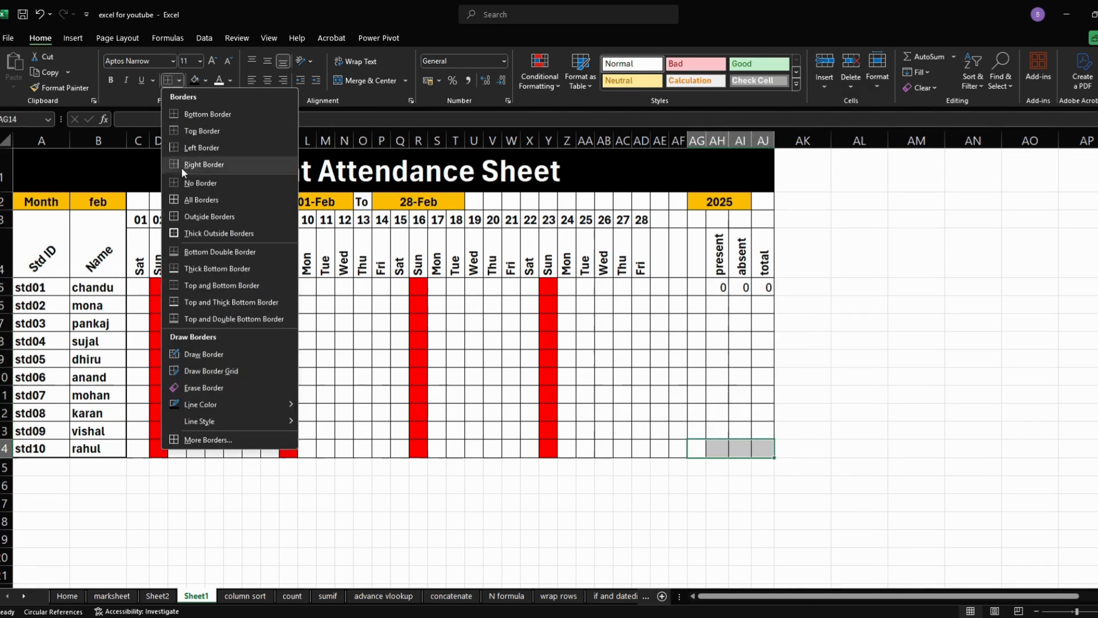
click(200, 201)
click(511, 484)
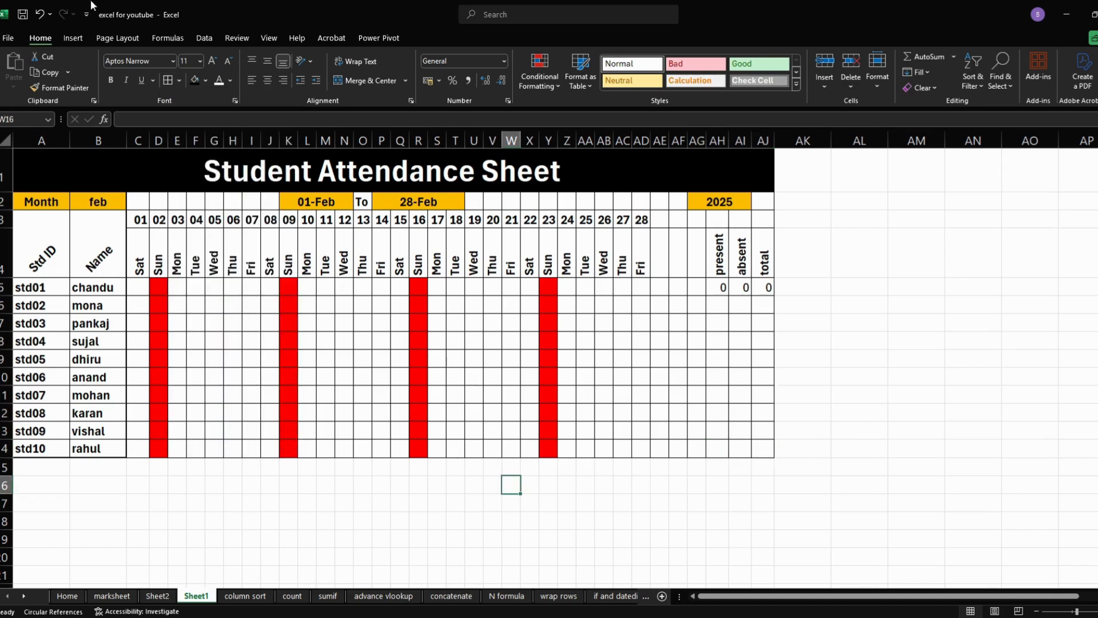
- Set the attendance sheet's month in B2 to jan
click(1082, 611)
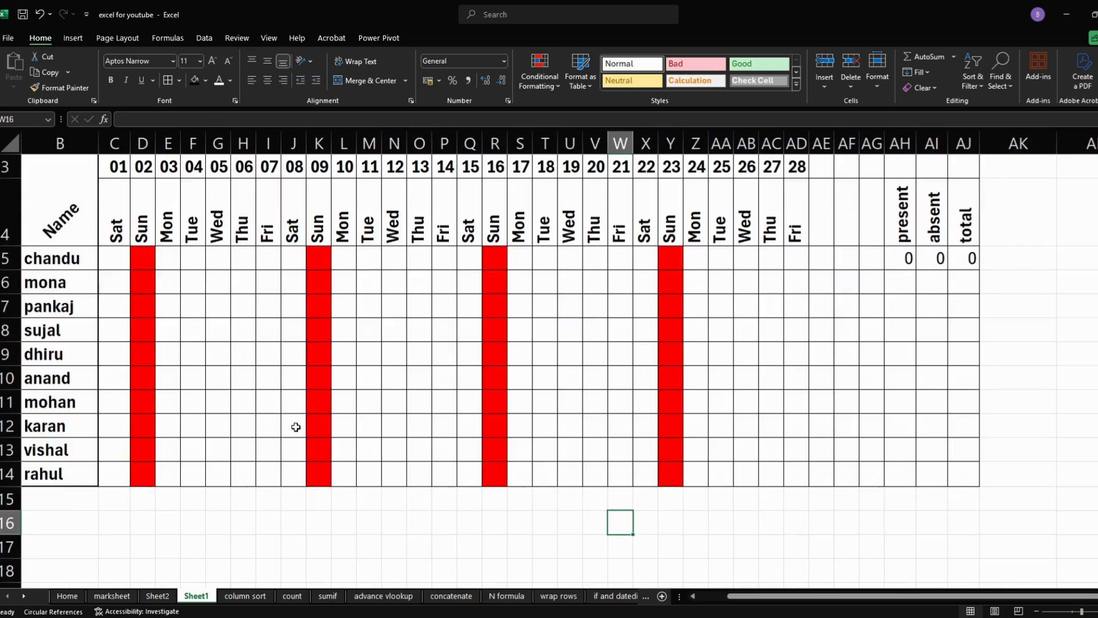
drag(822, 596, 792, 596)
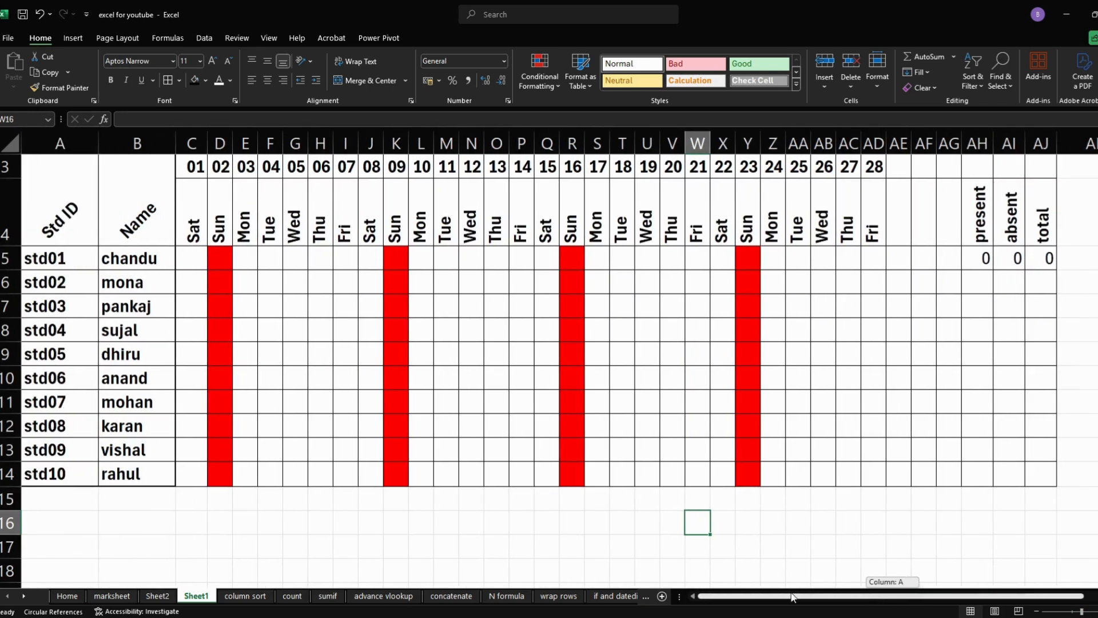
click(313, 499)
scroll(153, 296, up, 1)
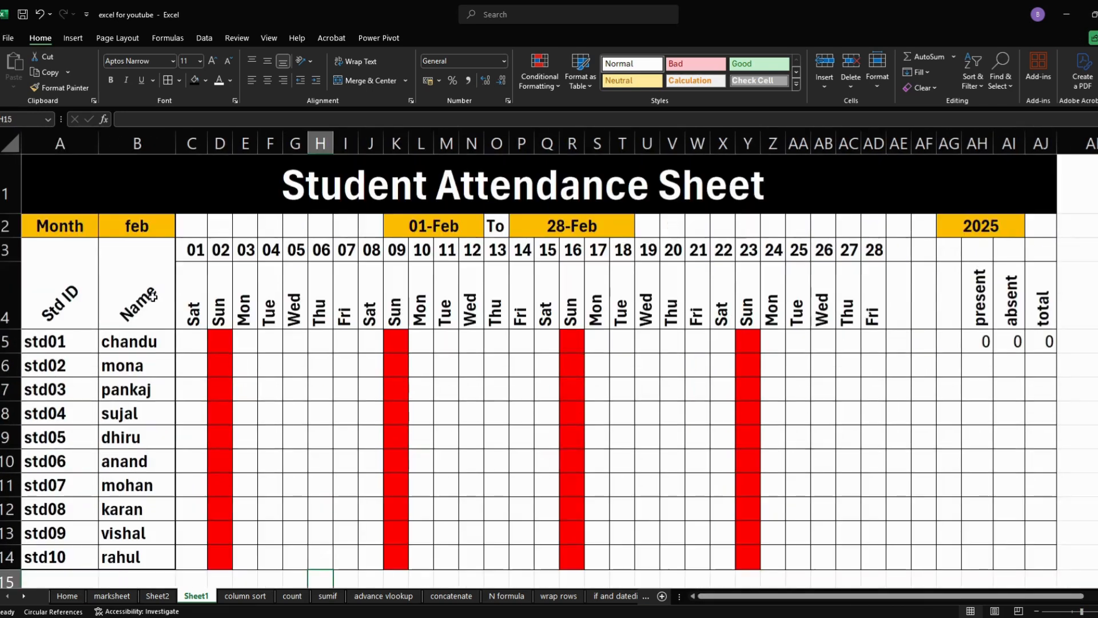
click(140, 229)
click(180, 232)
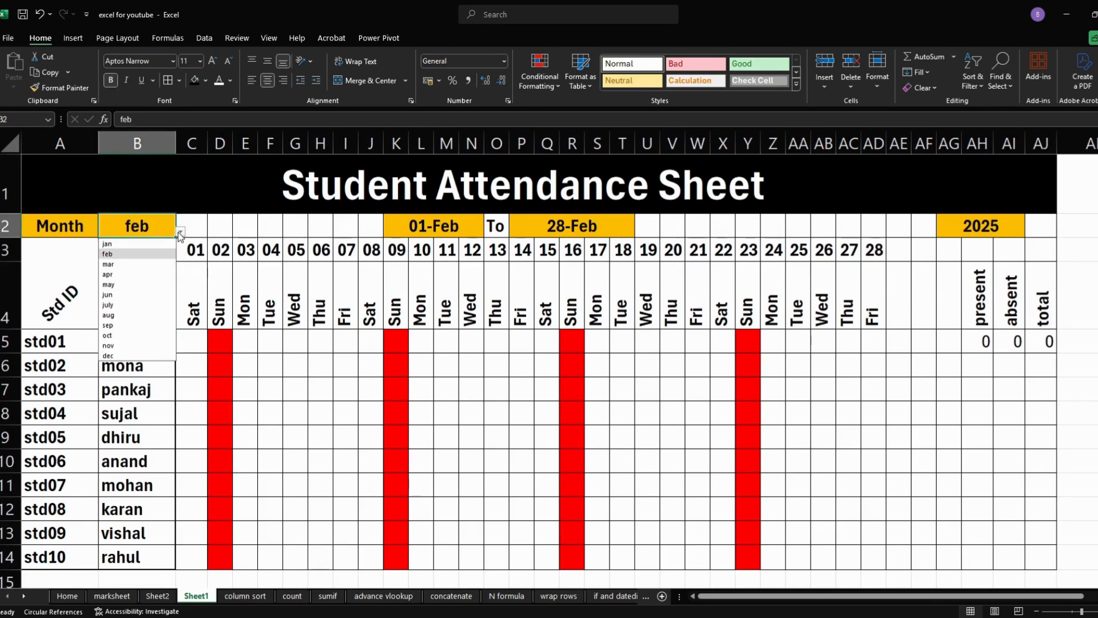
click(154, 244)
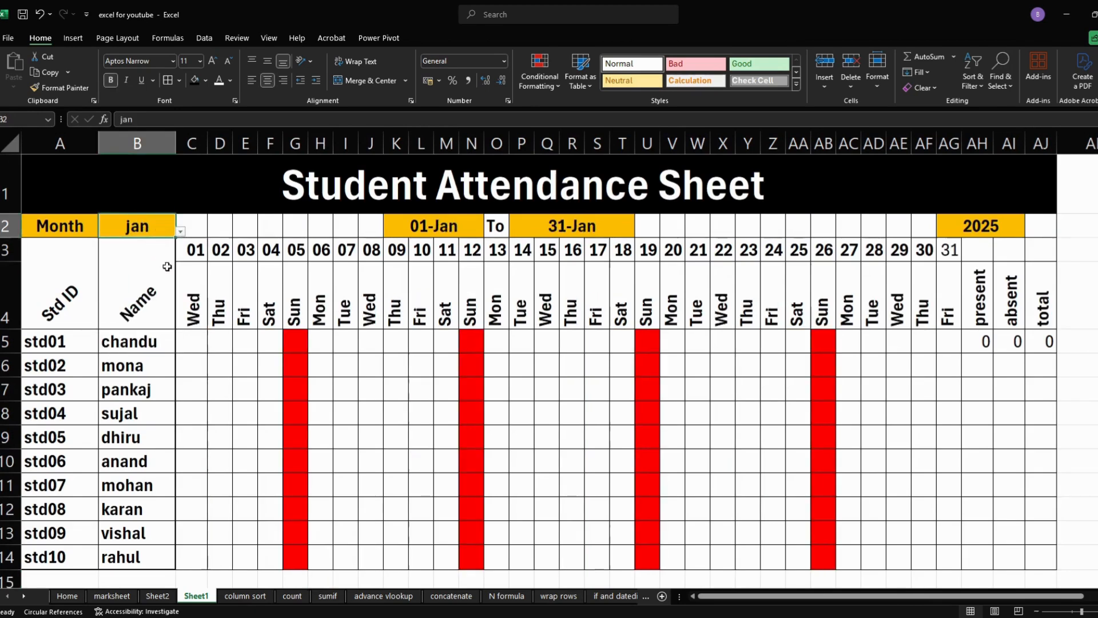
- Mark student std01 present with p for 1 to 4 January in C5:F5, skipping Sunday the 5th
click(196, 340)
text(p)
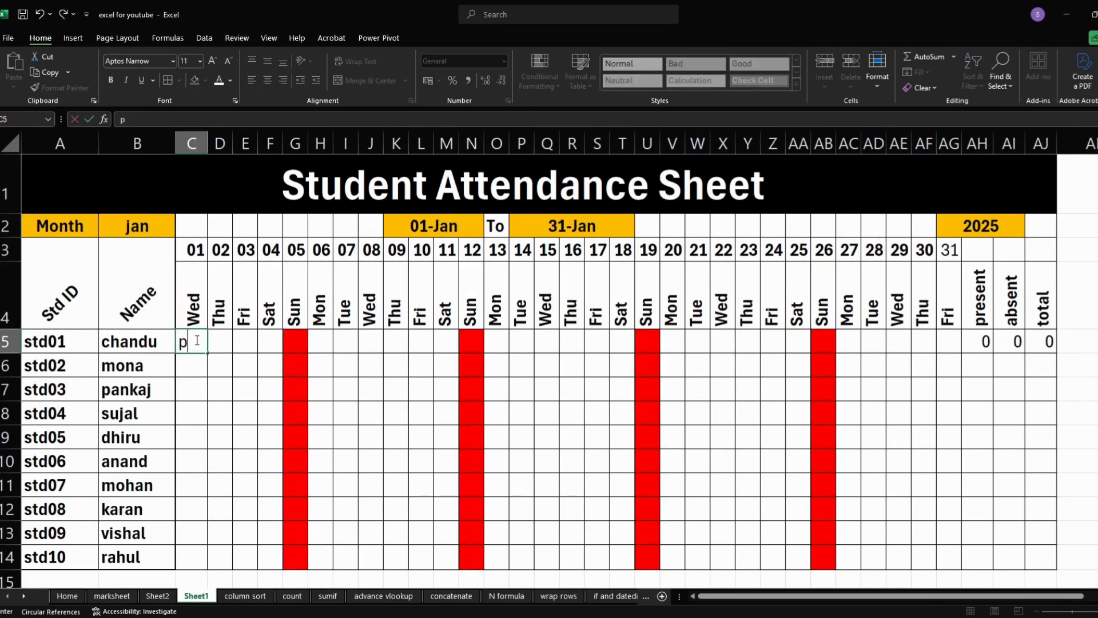
key(Tab)
text(p)
key(Tab)
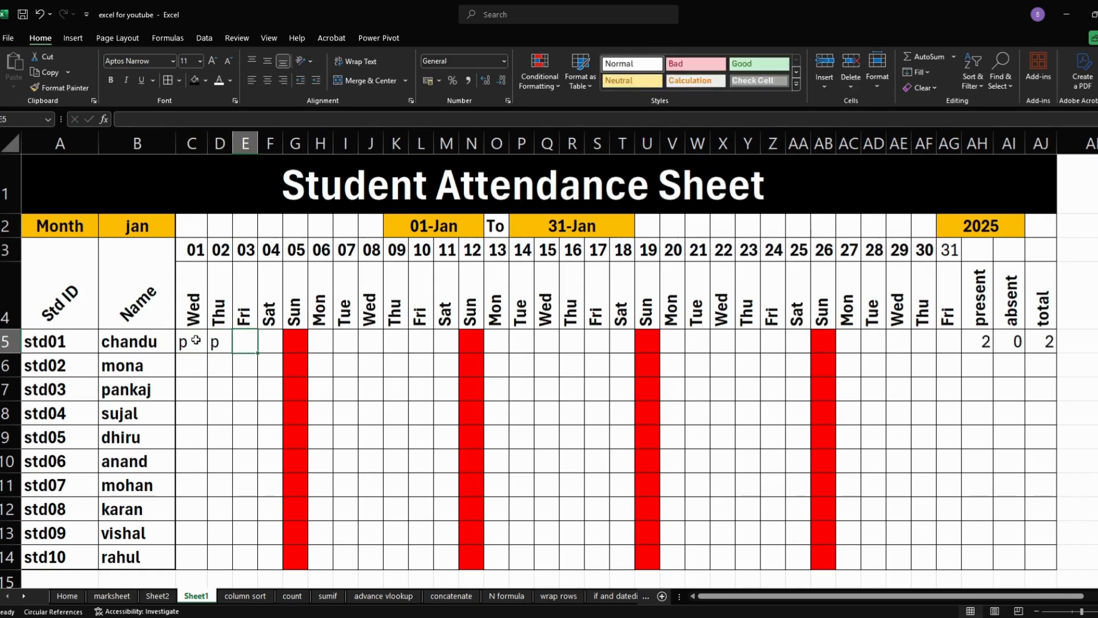
text(p)
key(Tab)
text(p)
key(Tab)
key(Tab)
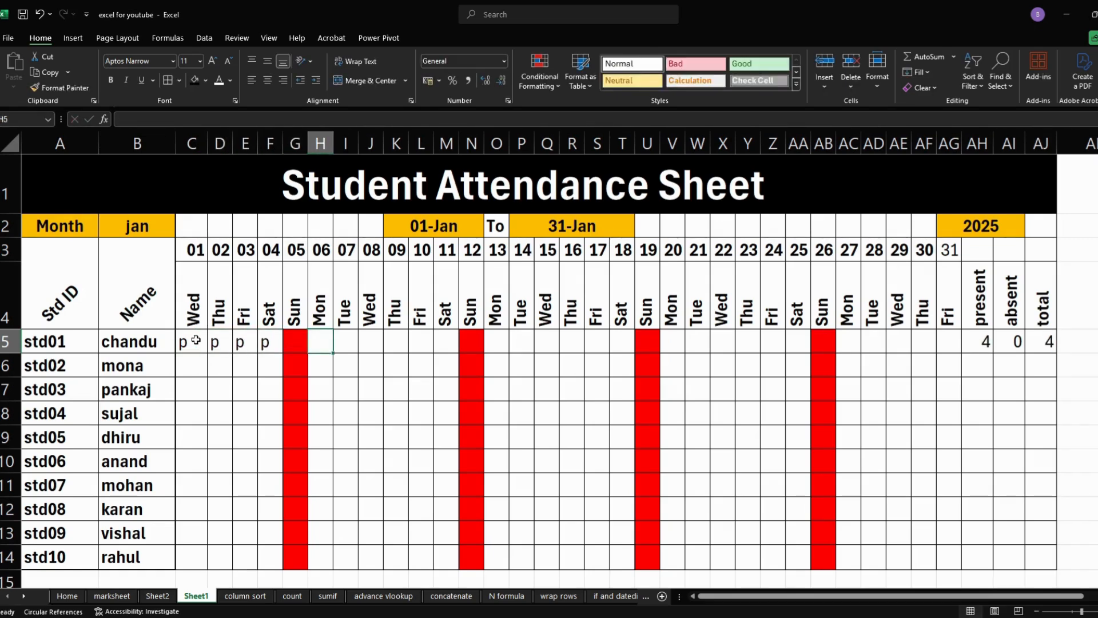
- Mark student std01 absent with a for 6 to 11 January in H5:M5, skipping Sunday the 12th
text(a)
key(Tab)
text(a)
key(Tab)
text(a)
key(Tab)
text(a)
key(Tab)
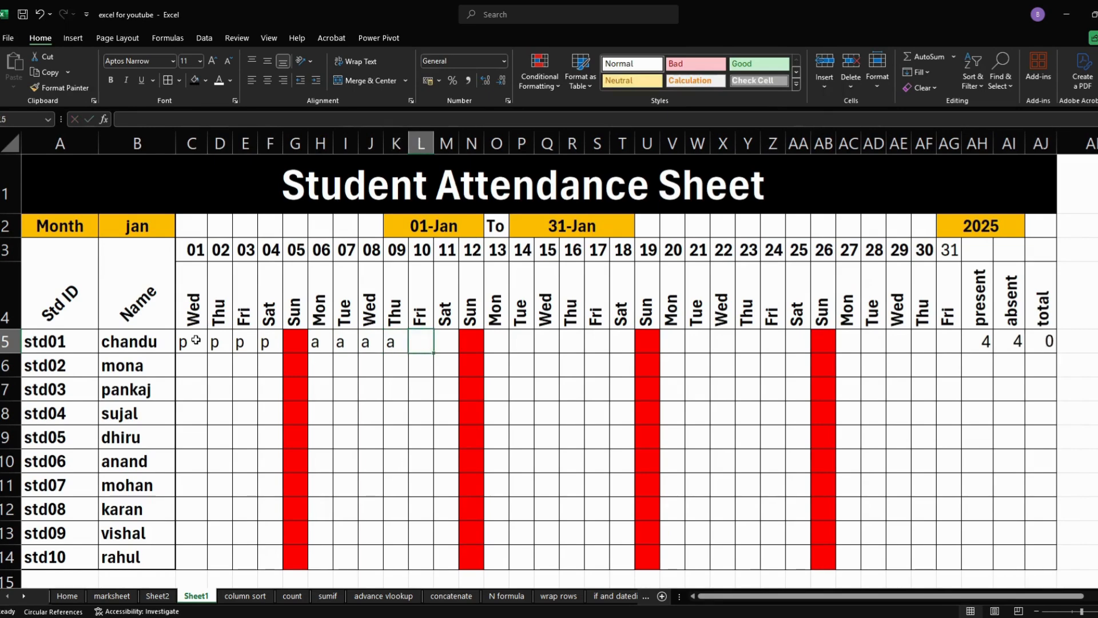
text(a)
key(Tab)
text(a)
- Mark student std01 present with p for 13 to 18 January in O5:T5, leaving Sunday the 19th blank
key(Tab)
key(Tab)
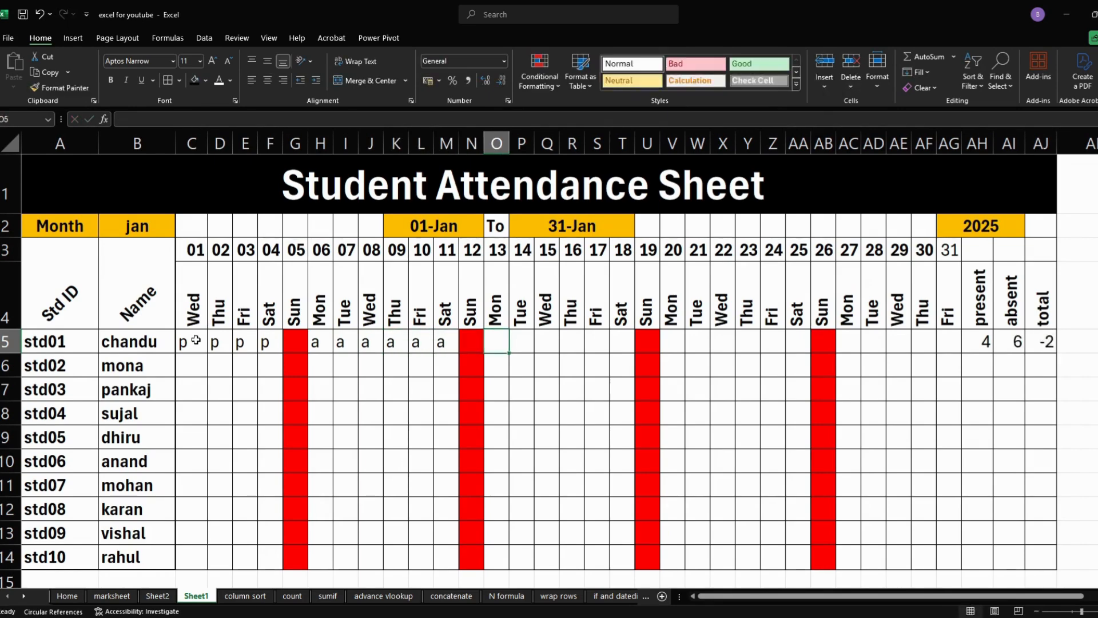
text(p)
key(Tab)
text(p)
key(Tab)
text(p)
key(Tab)
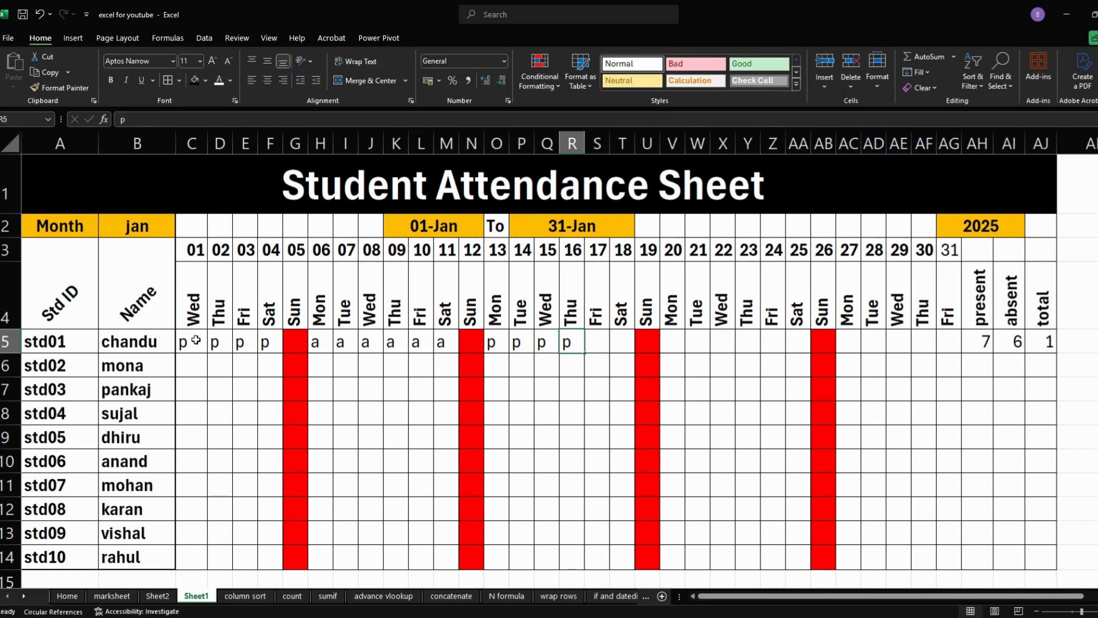
text(p)
key(Tab)
key(p)
key(Tab)
text(p)
key(Tab)
text(p)
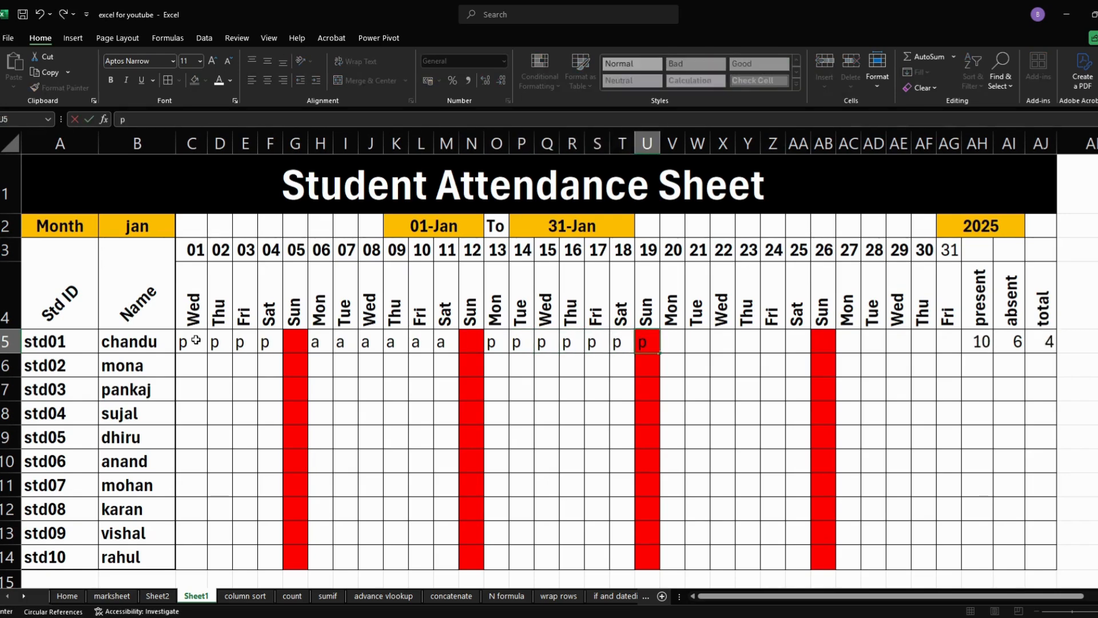
key(BackSpace)
- Mark student std01 present with p for 20 to 25 January in V5:AA5, skipping Sunday the 26th
key(Tab)
text(p)
key(Tab)
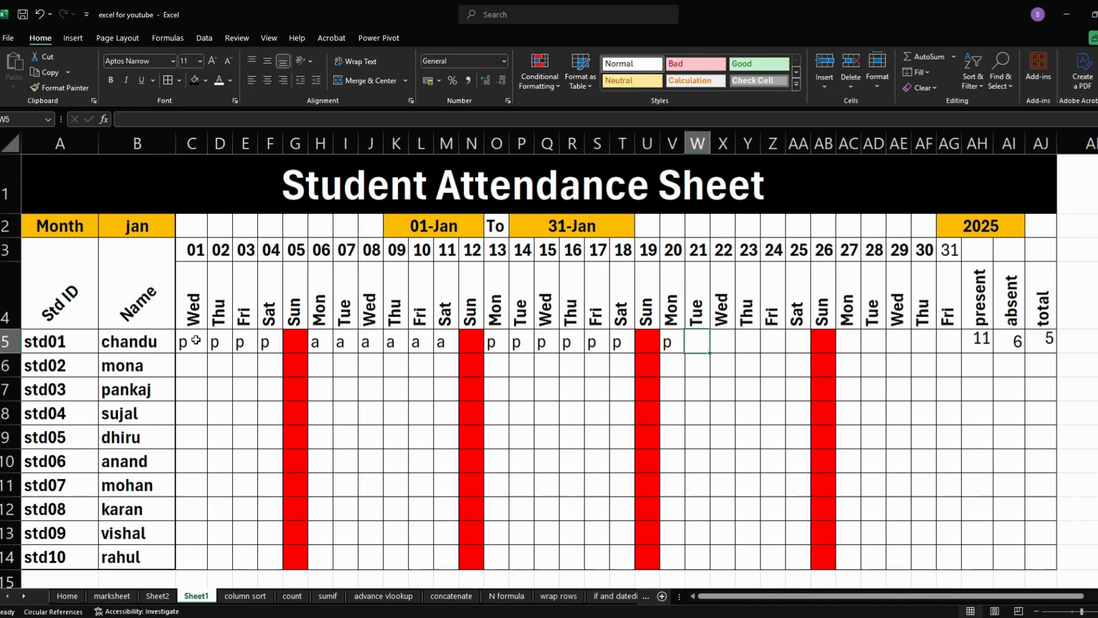
text(p)
key(Tab)
text(p)
key(Tab)
text(p)
- Mark student std01 present with p for 27 to 31 January in AC5:AG5, and select the month cell B2
key(Tab)
text(p)
key(Tab)
text(p)
key(Tab)
key(Tab)
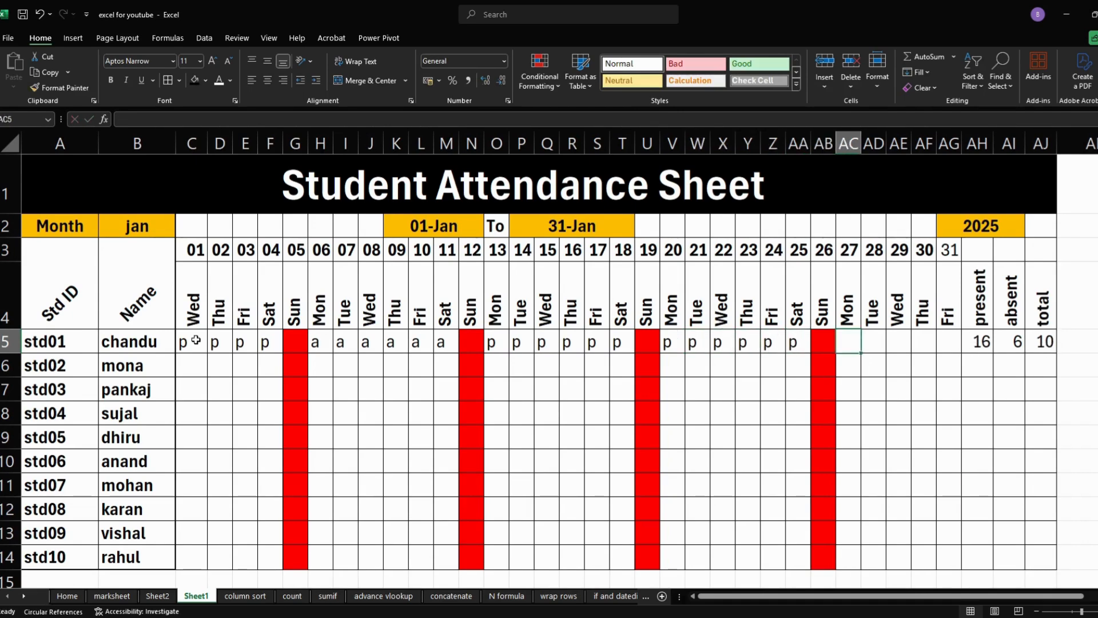
key(Tab)
key(shift+Tab)
text(p)
key(Tab)
text(p)
key(Tab)
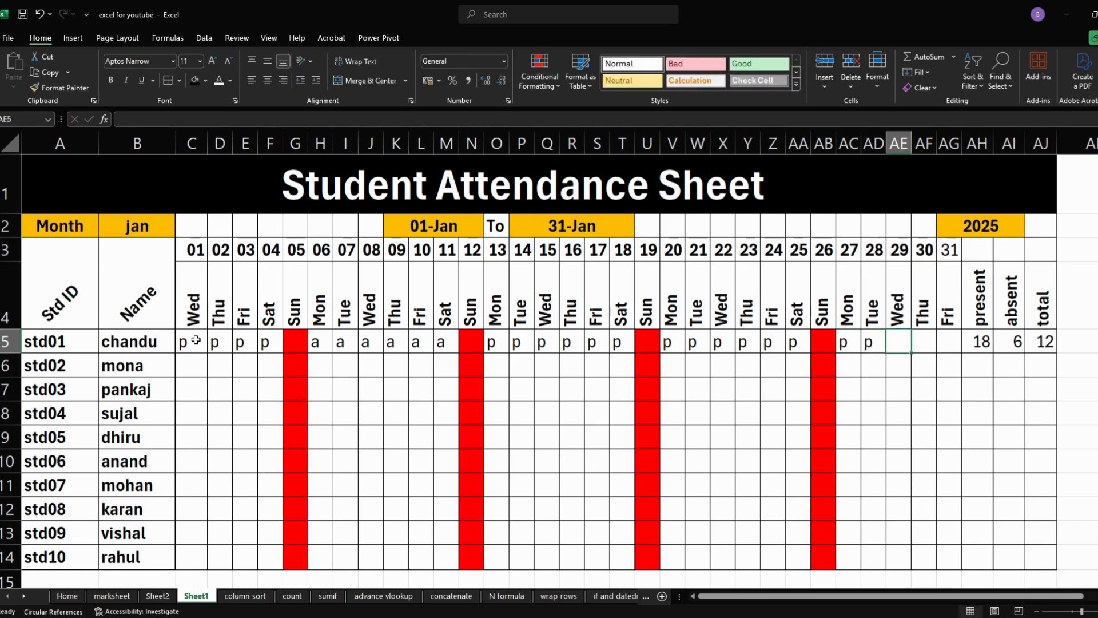
text(p)
key(Tab)
text(p)
key(Tab)
text(p)
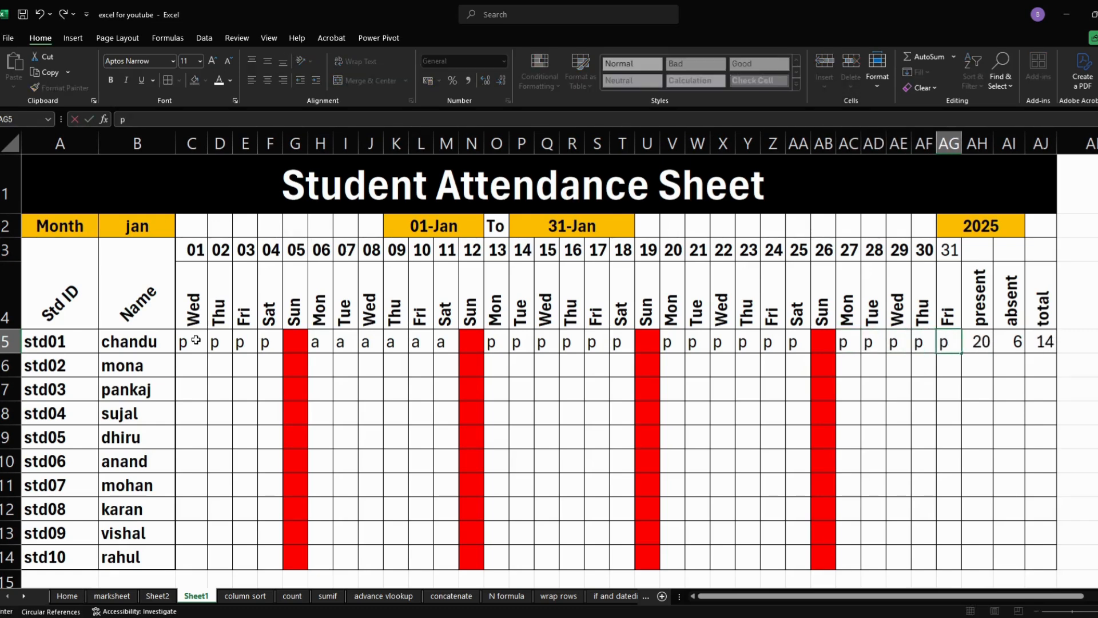
key(Return)
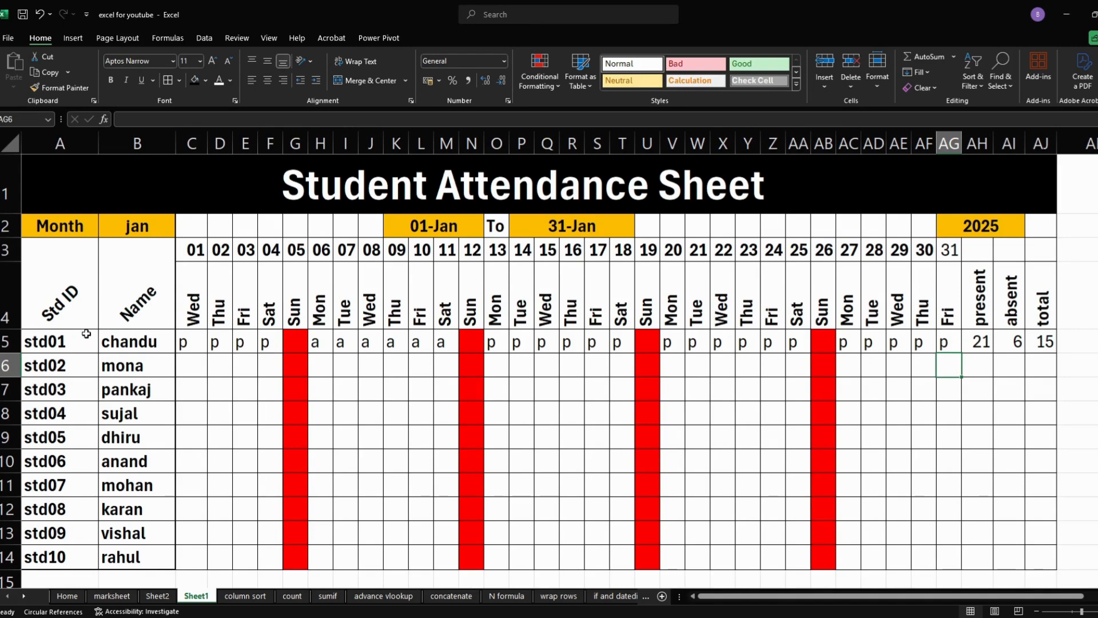
click(145, 228)
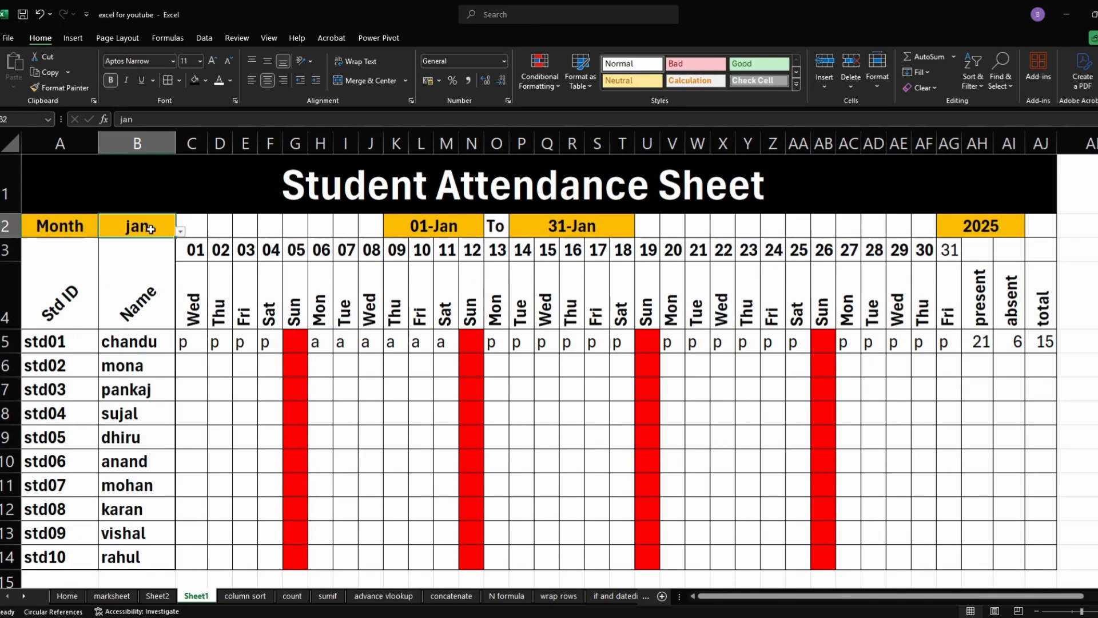
- Review the formulas for the start date K2, end date P2, dates C3:D3 and weekday C4, and the blocked Sunday cells G5:G14
click(432, 228)
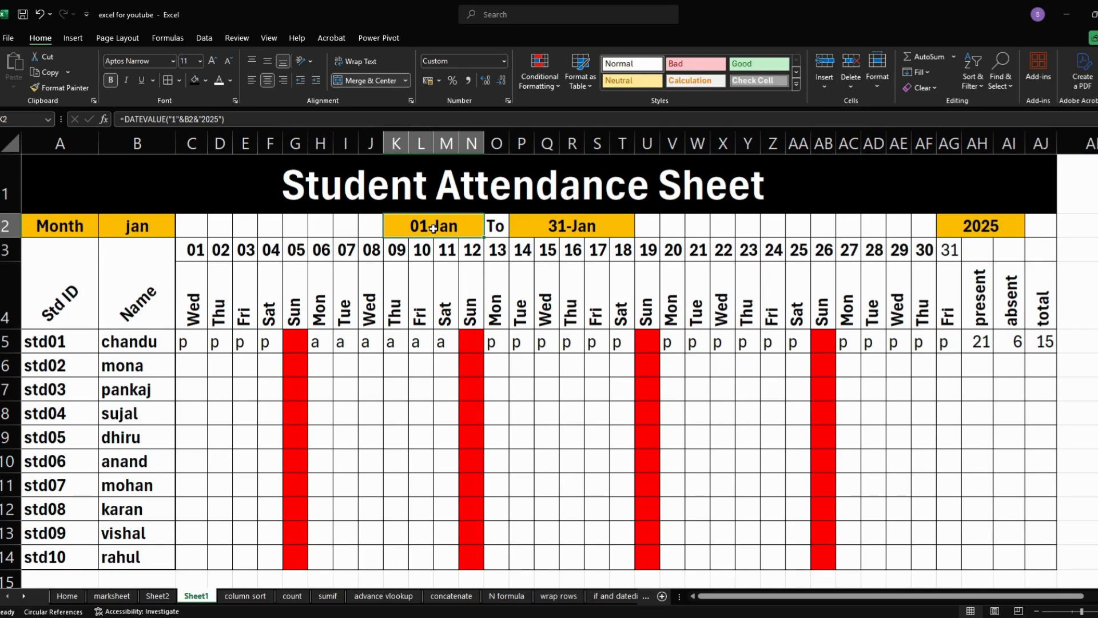
click(542, 228)
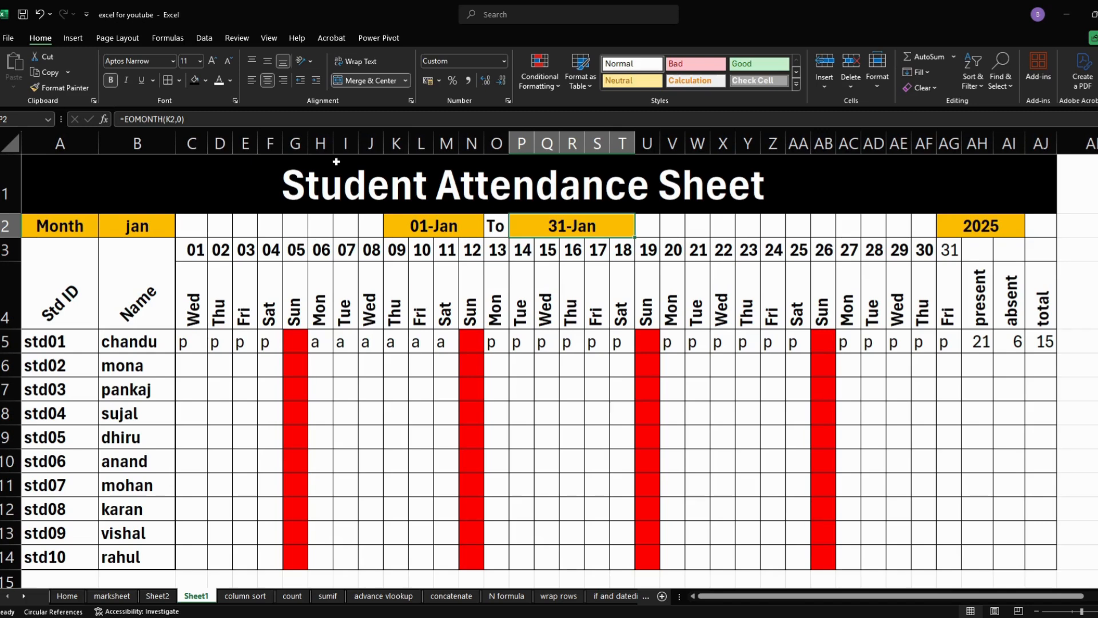
click(191, 257)
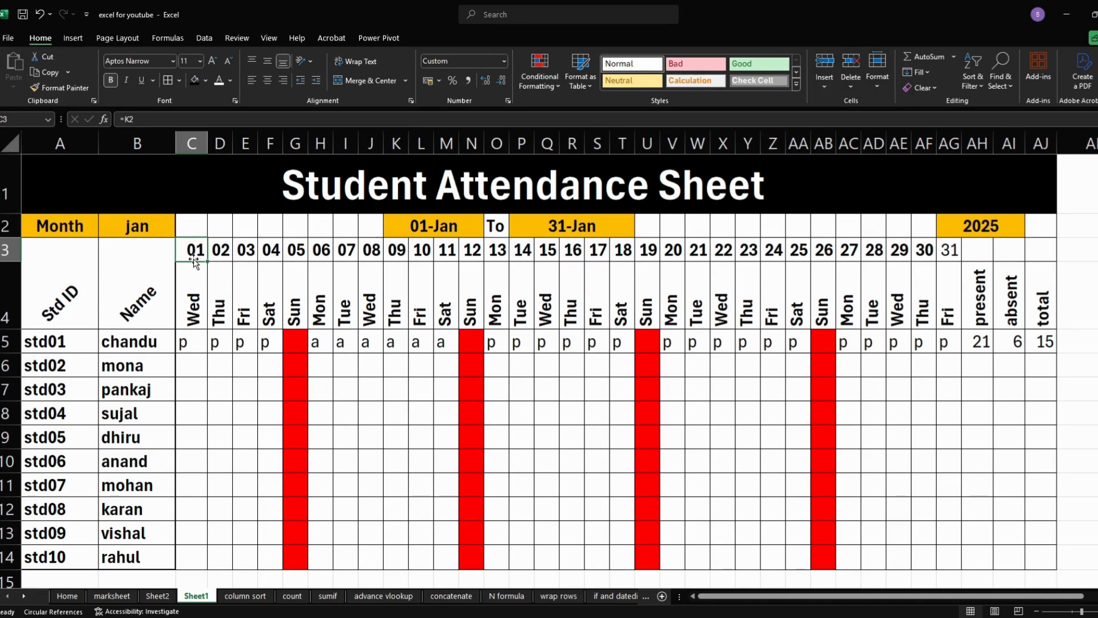
click(219, 250)
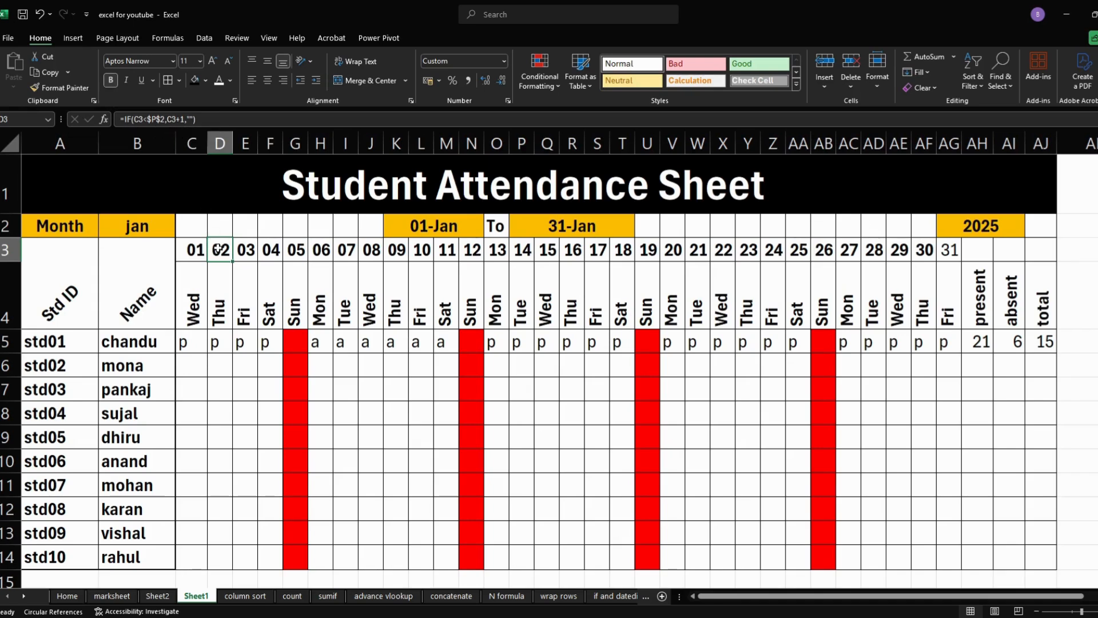
click(198, 312)
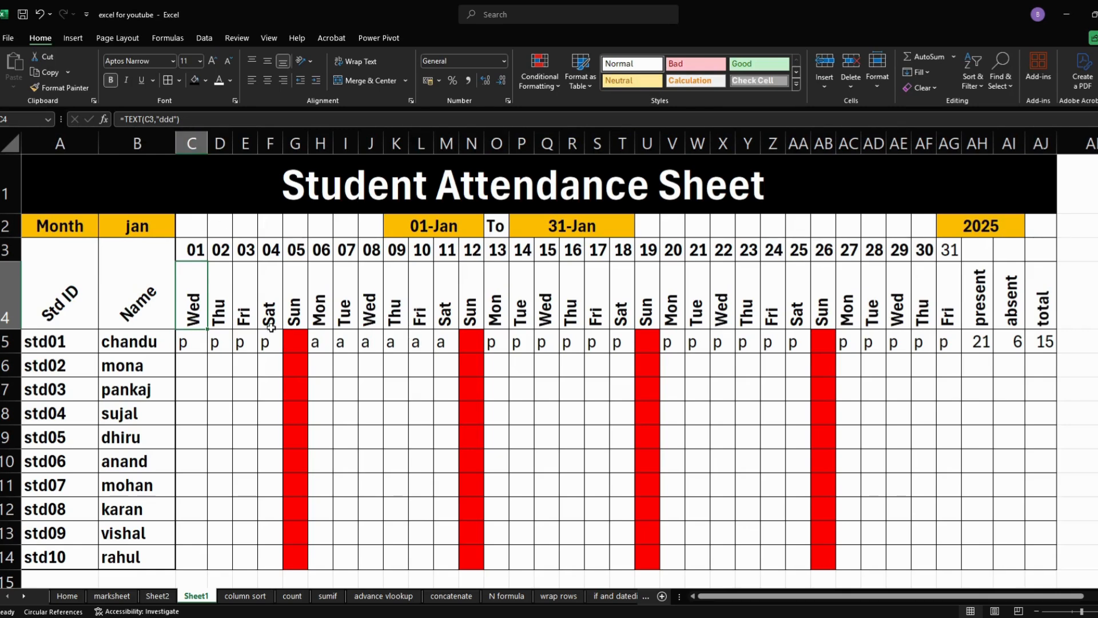
drag(297, 343, 295, 546)
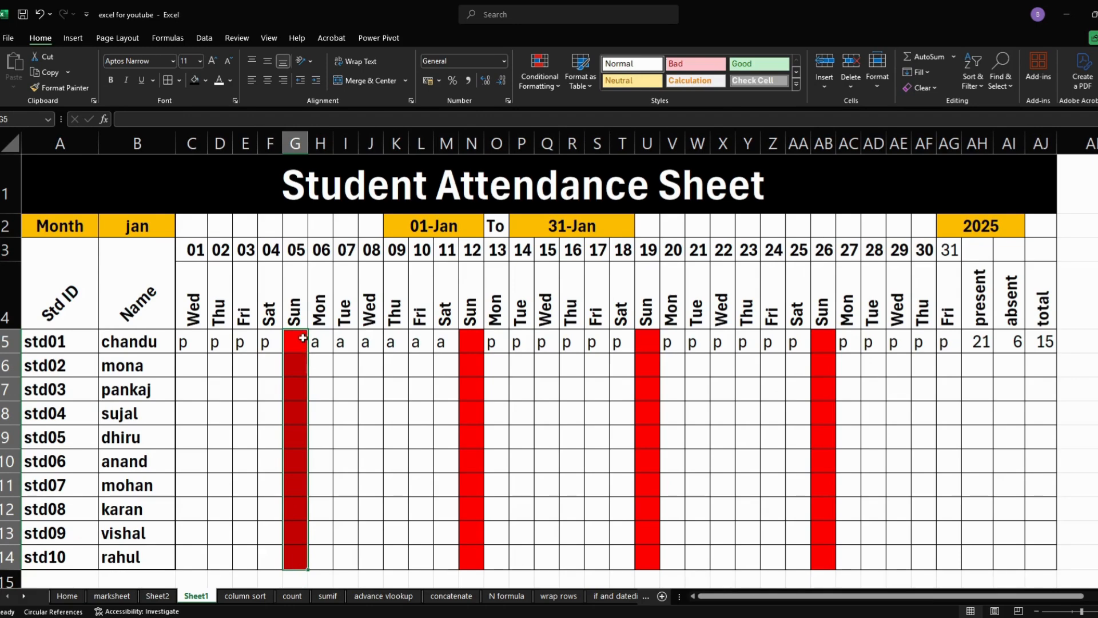
drag(298, 337, 295, 558)
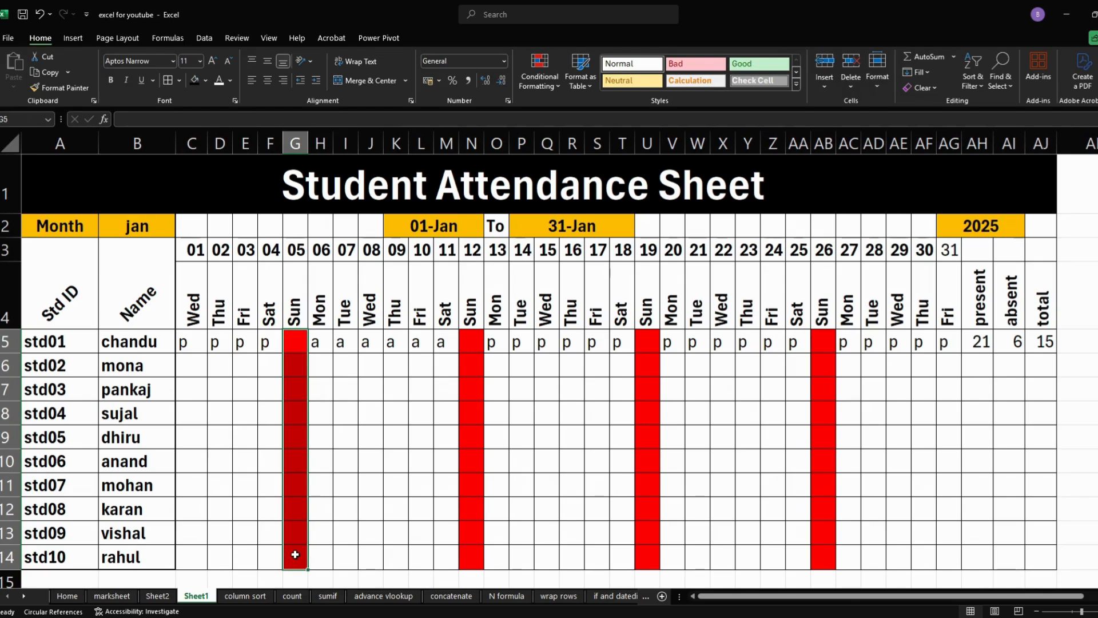